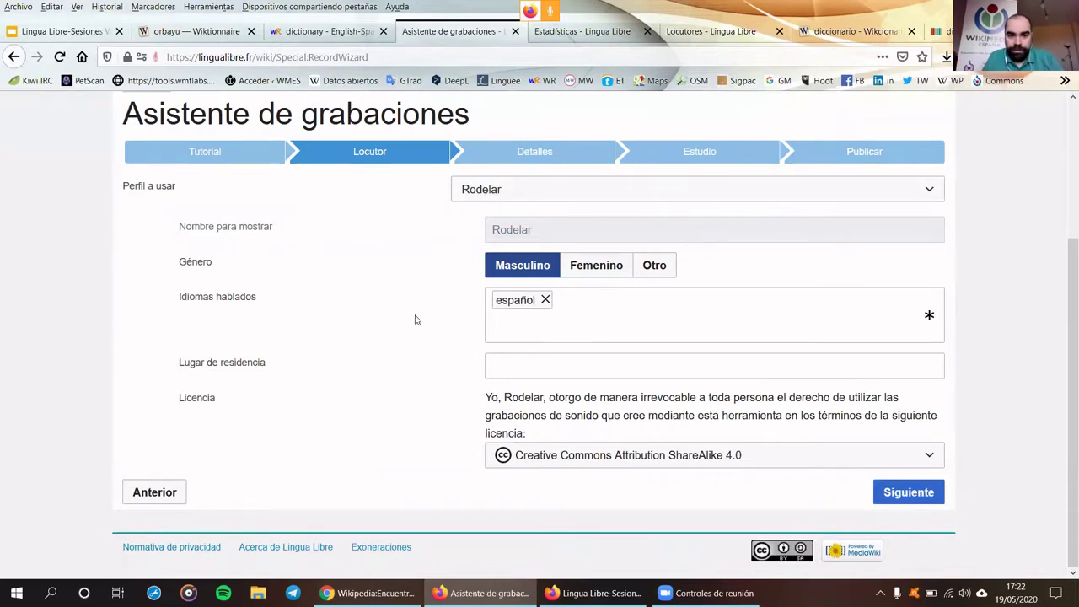
Keep español and an empty residence in the speaker profile, choose the Creative Commons Attribution ShareAlike 4.0 license, and continue to the recording details
{"action": "left_click", "coordinate": [559, 305]}
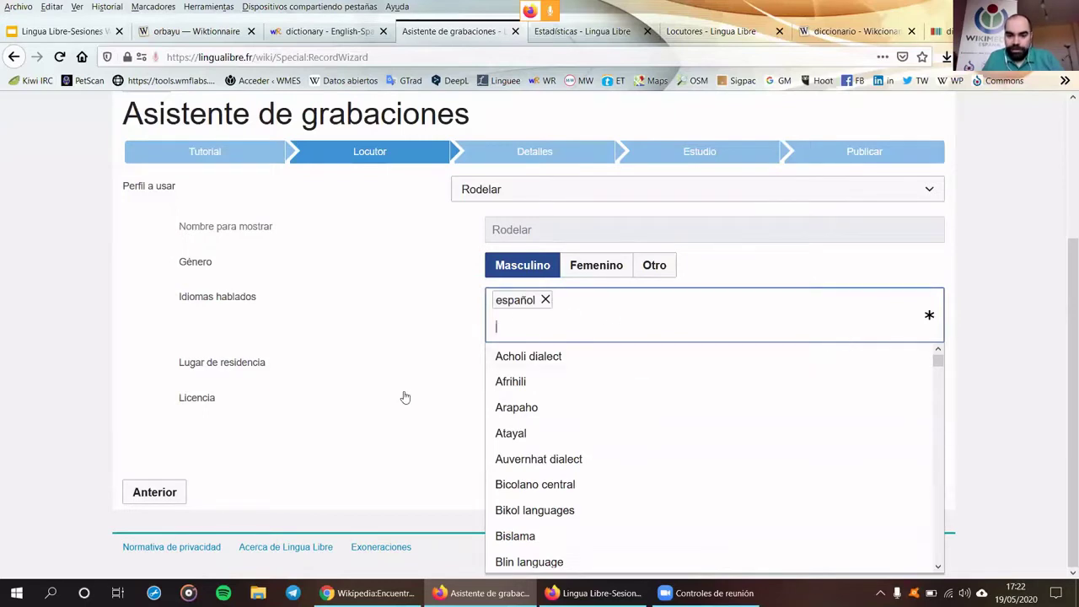
{"action": "left_click", "coordinate": [419, 369]}
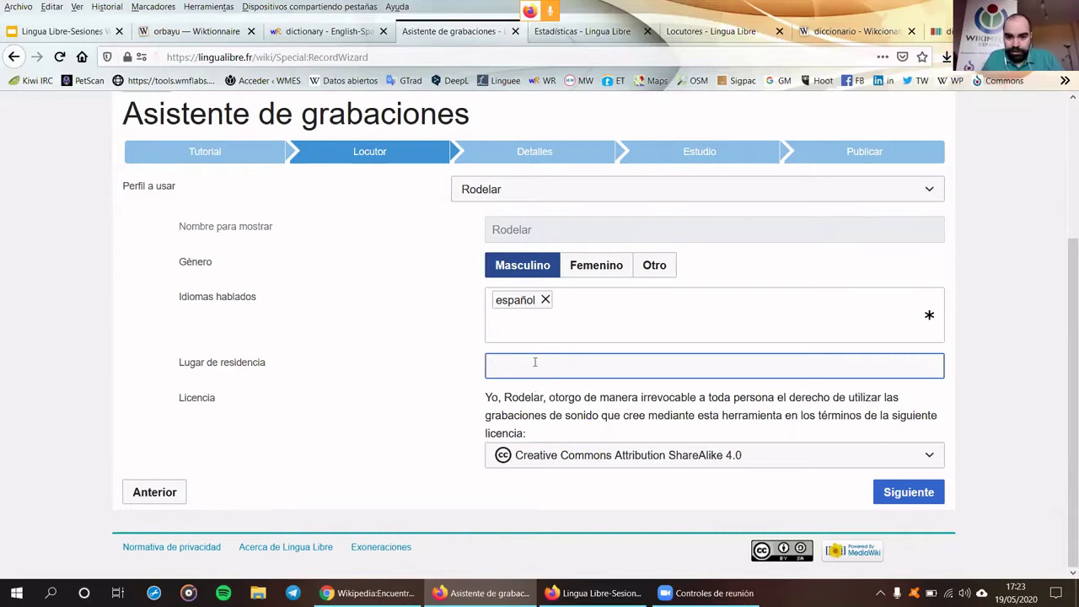
{"action": "left_click", "coordinate": [647, 455]}
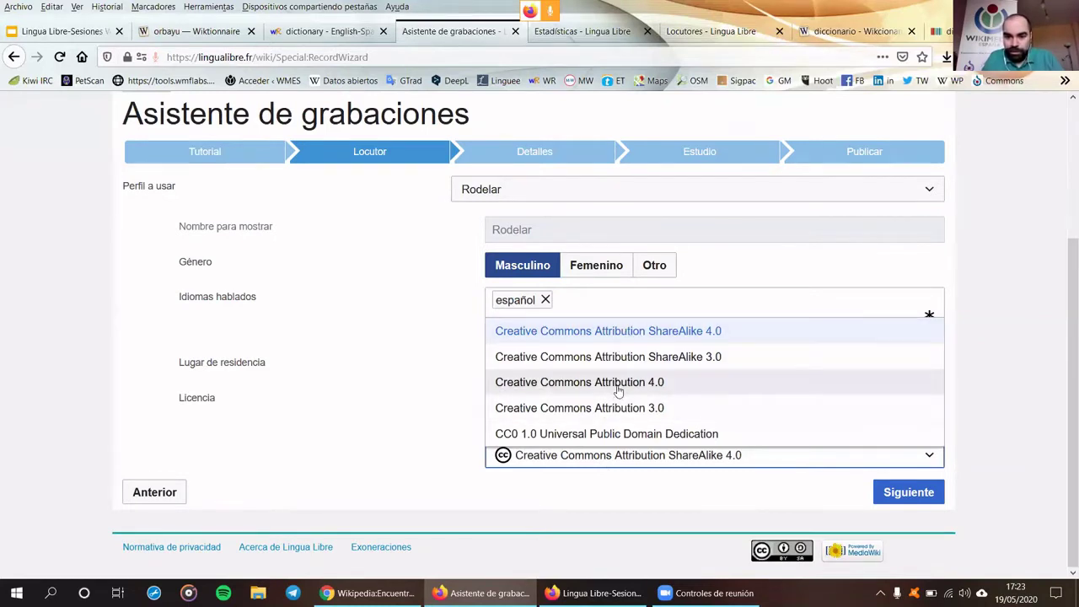
{"action": "left_click", "coordinate": [640, 332]}
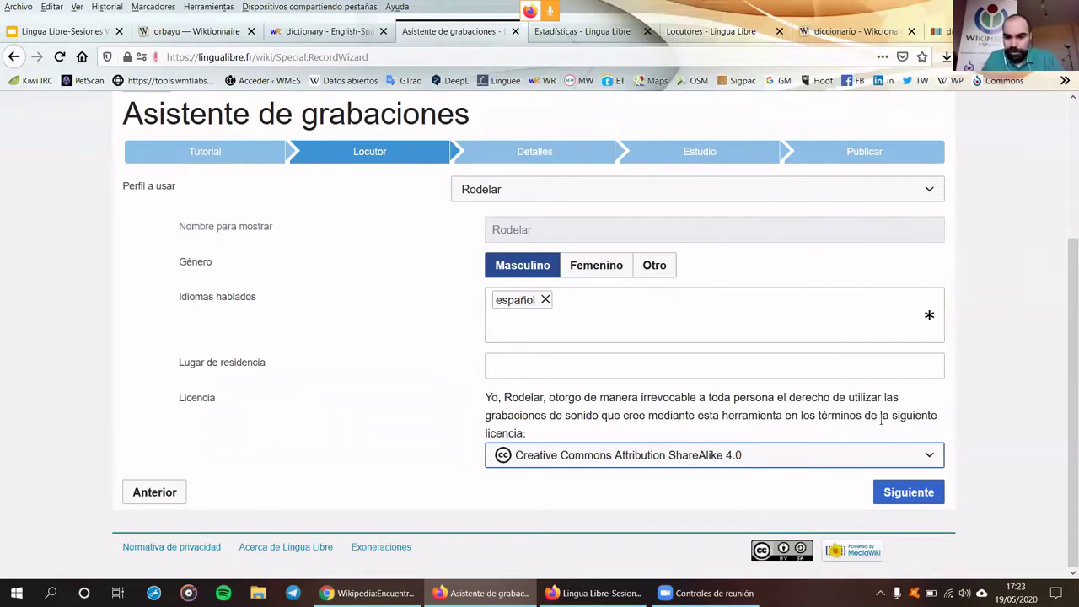
{"action": "left_click", "coordinate": [906, 490]}
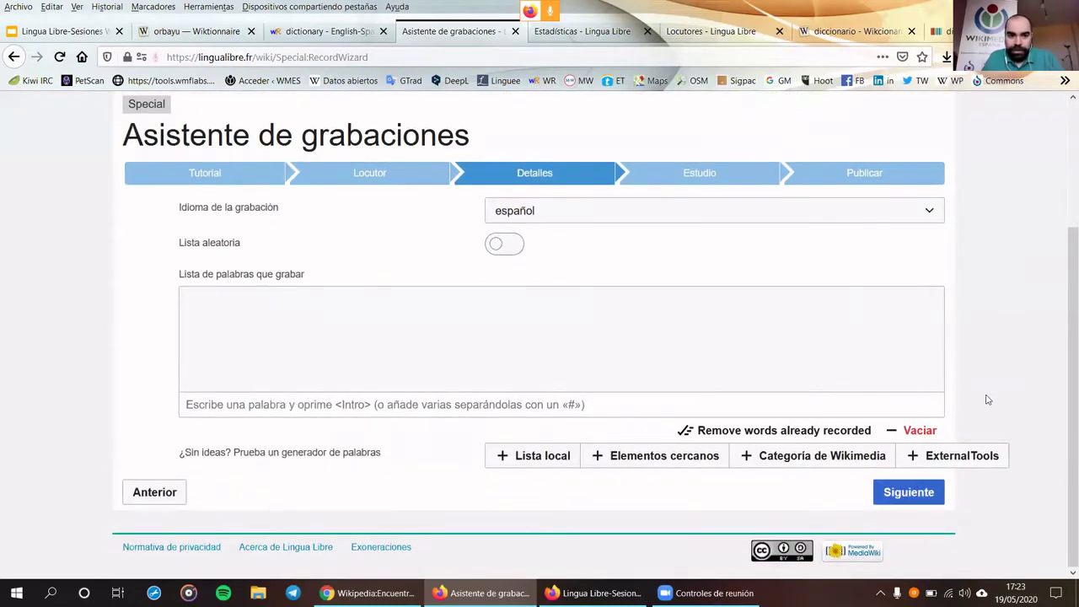
Choose español as the recording language
{"action": "left_click", "coordinate": [699, 218]}
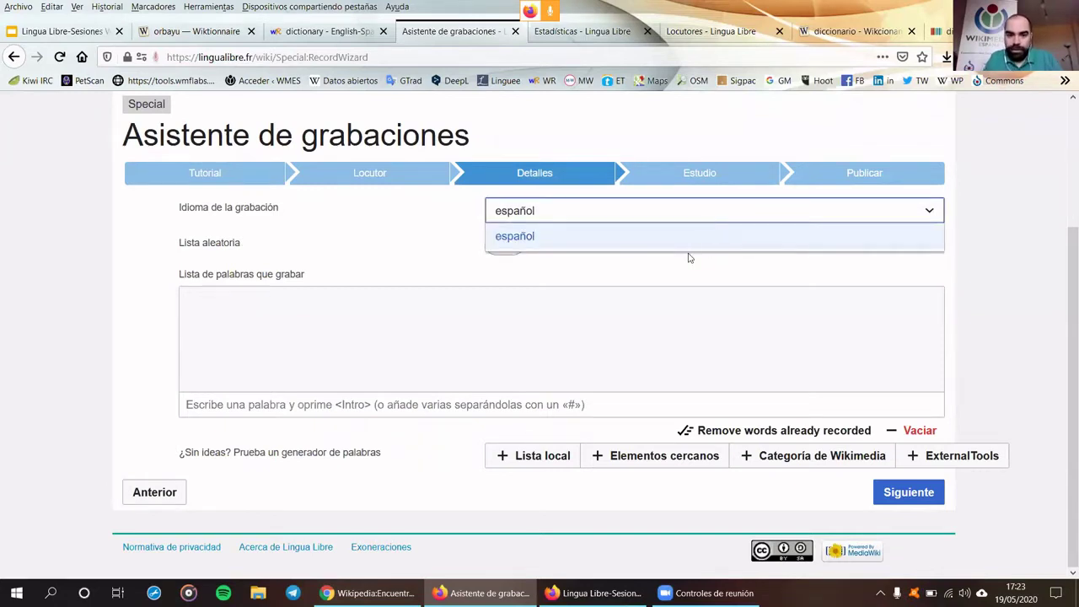
{"action": "left_click", "coordinate": [680, 236]}
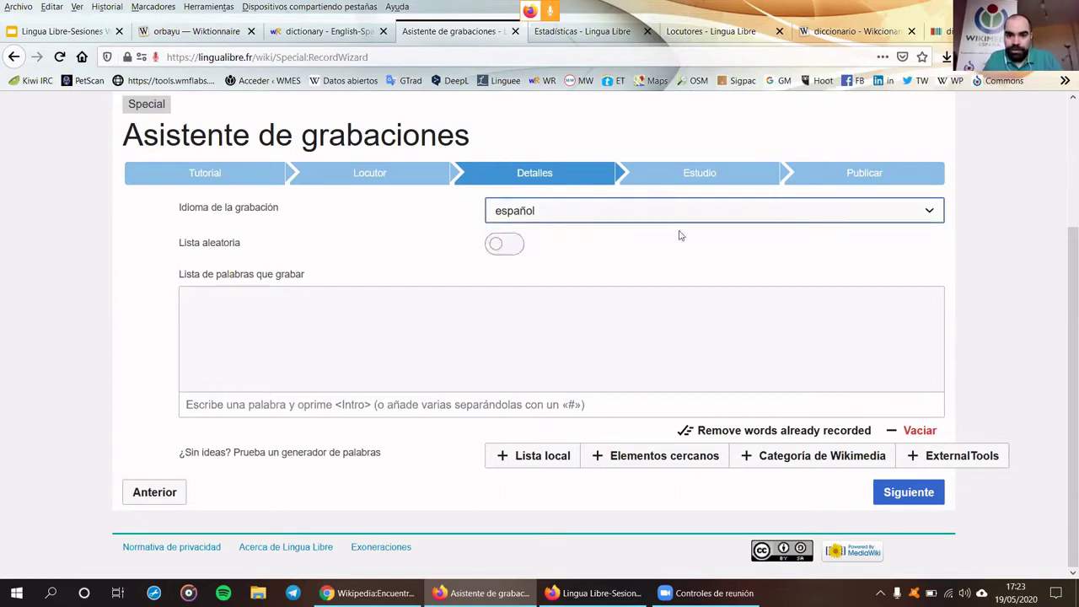
{"action": "left_click", "coordinate": [404, 235]}
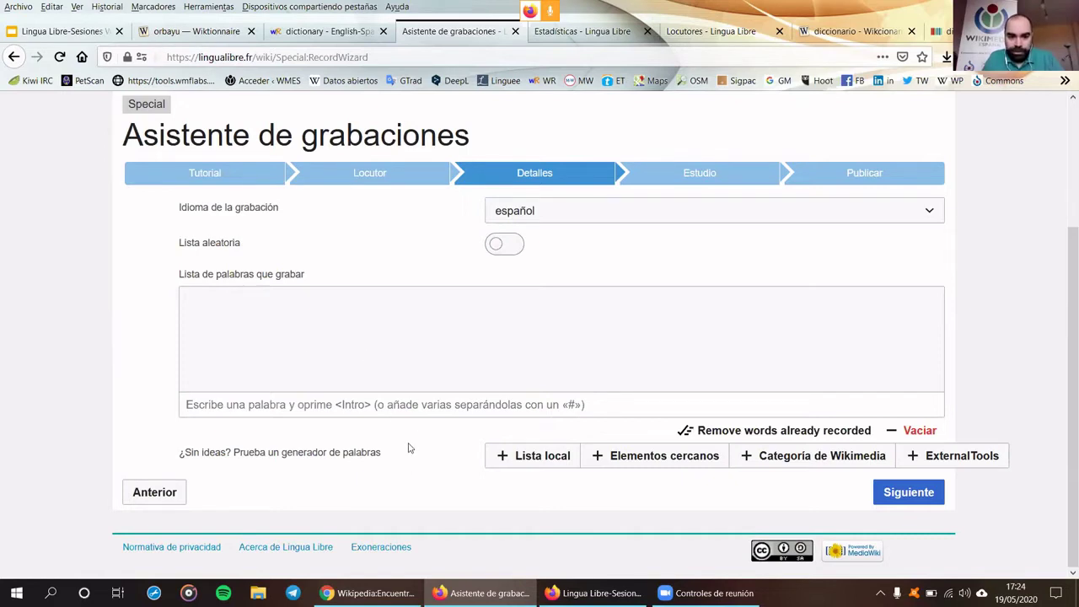
Look up local word lists starting with "spa/" in the local list generator and close it without importing any
{"action": "left_click", "coordinate": [408, 405]}
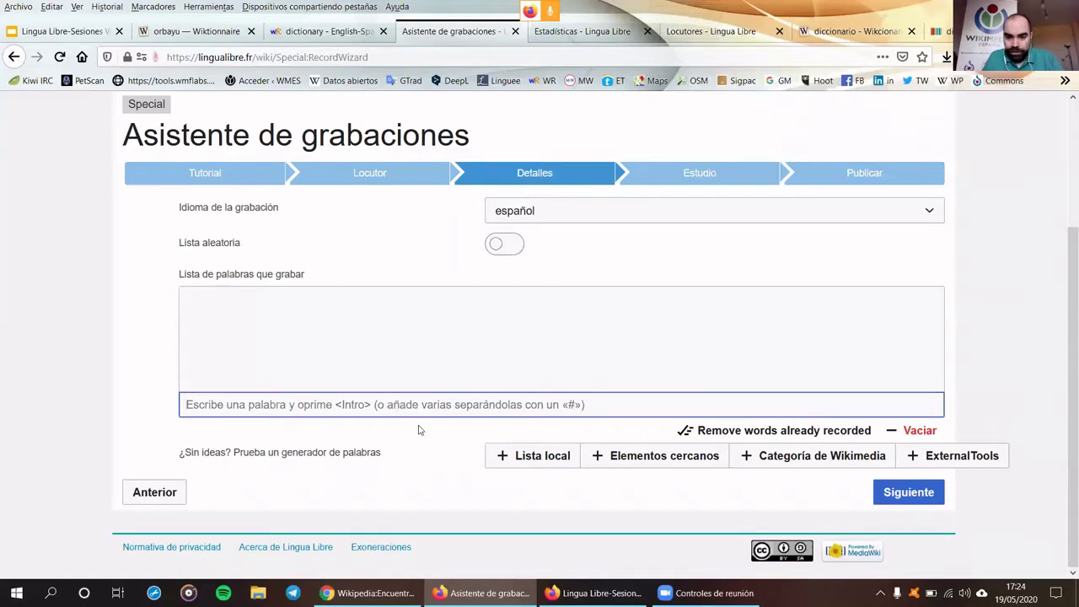
{"action": "left_click", "coordinate": [517, 460]}
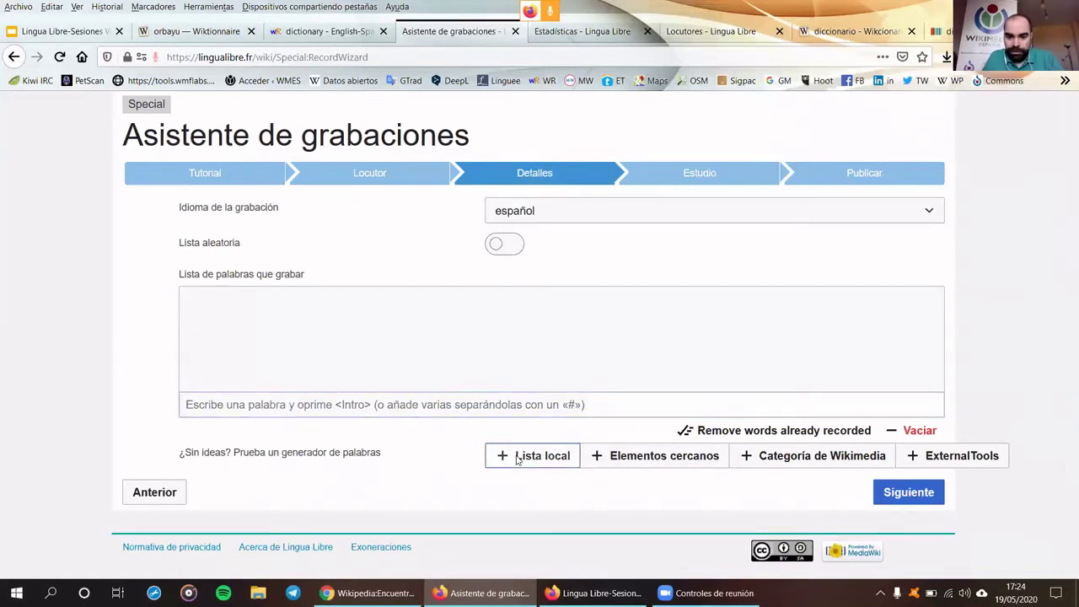
{"action": "type", "text": "spa/"}
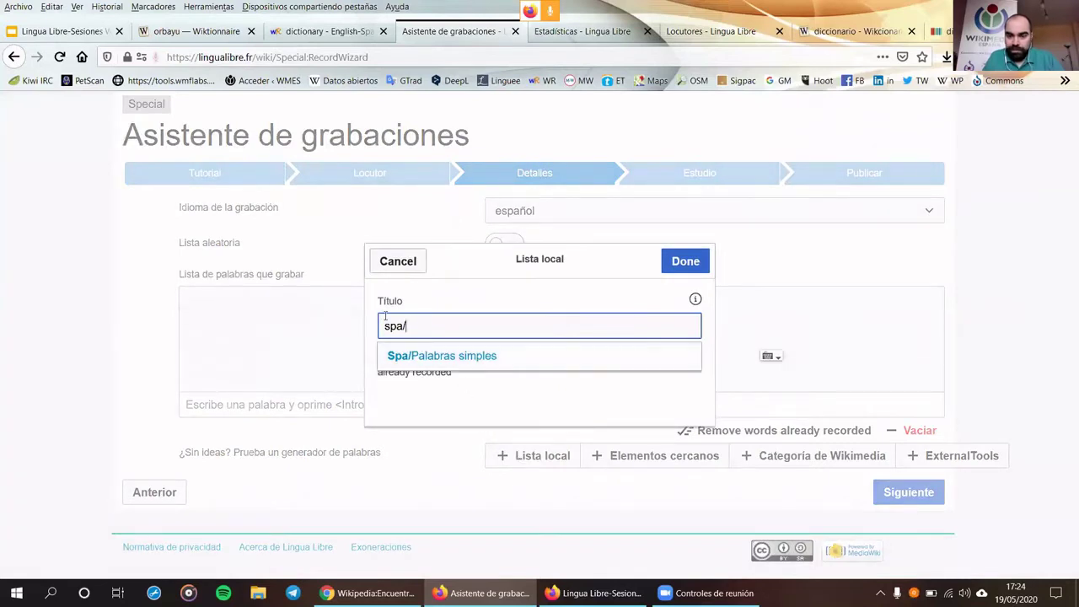
{"action": "left_click", "coordinate": [383, 263]}
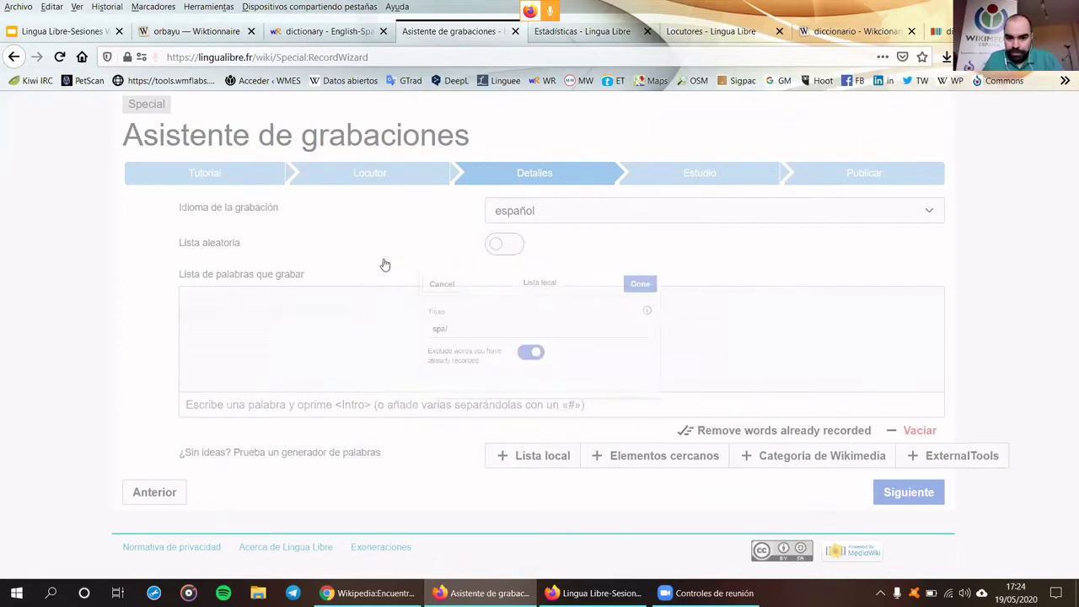
Examine the options of the nearby items and Wikimedia category word generators, closing each without adding words
{"action": "left_click", "coordinate": [637, 458]}
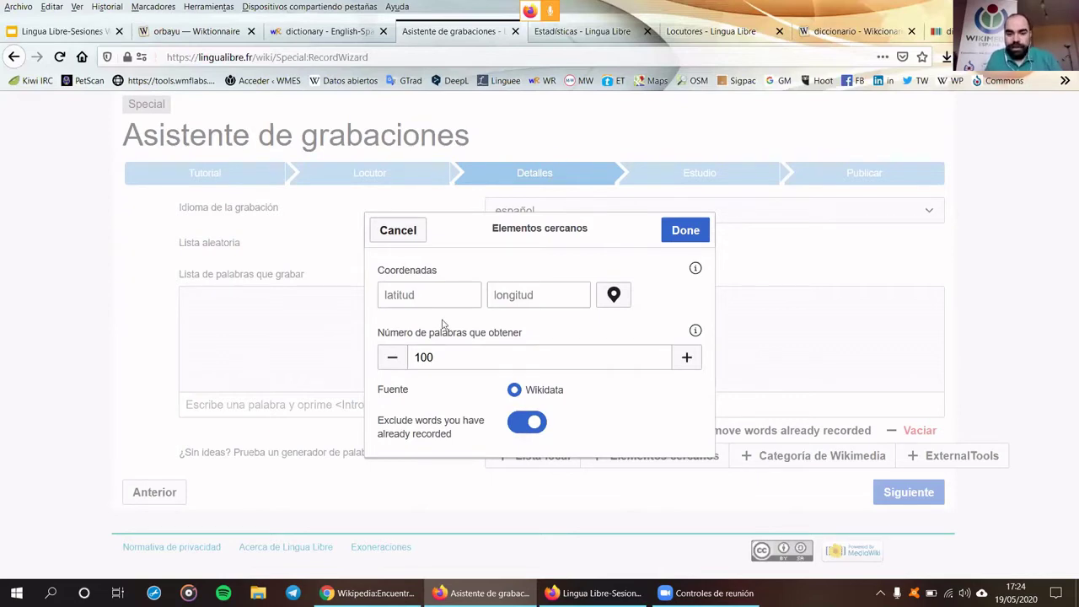
{"action": "left_click", "coordinate": [397, 230]}
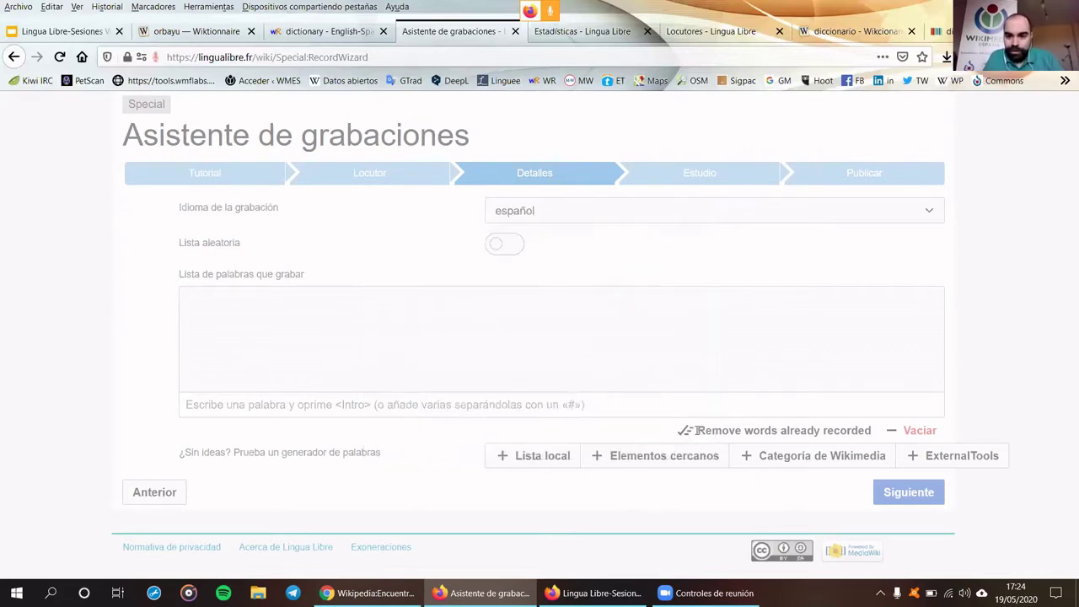
{"action": "left_click", "coordinate": [819, 460]}
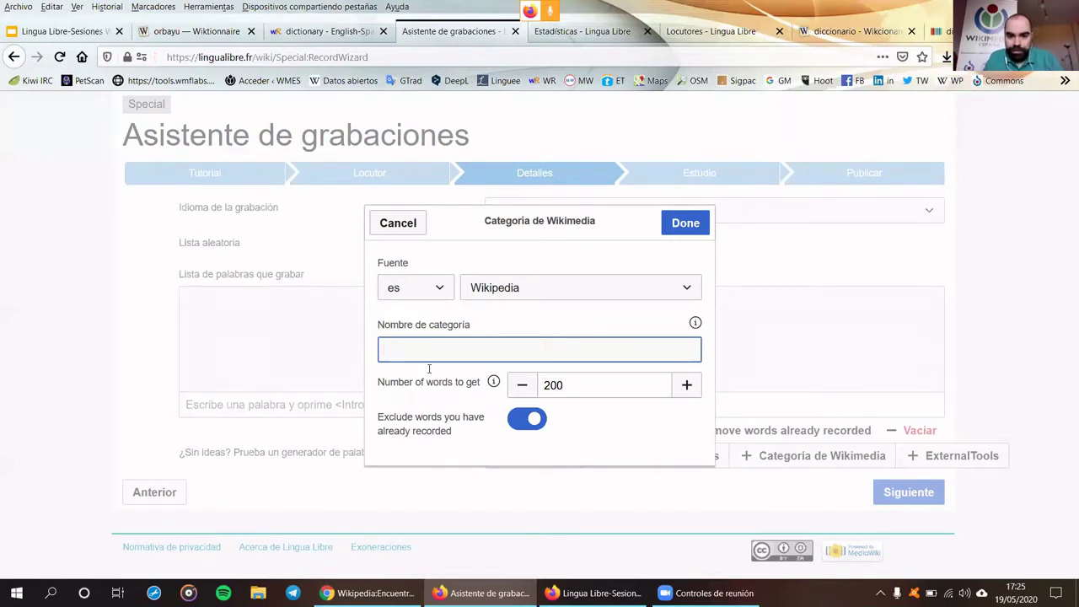
{"action": "left_click", "coordinate": [429, 295]}
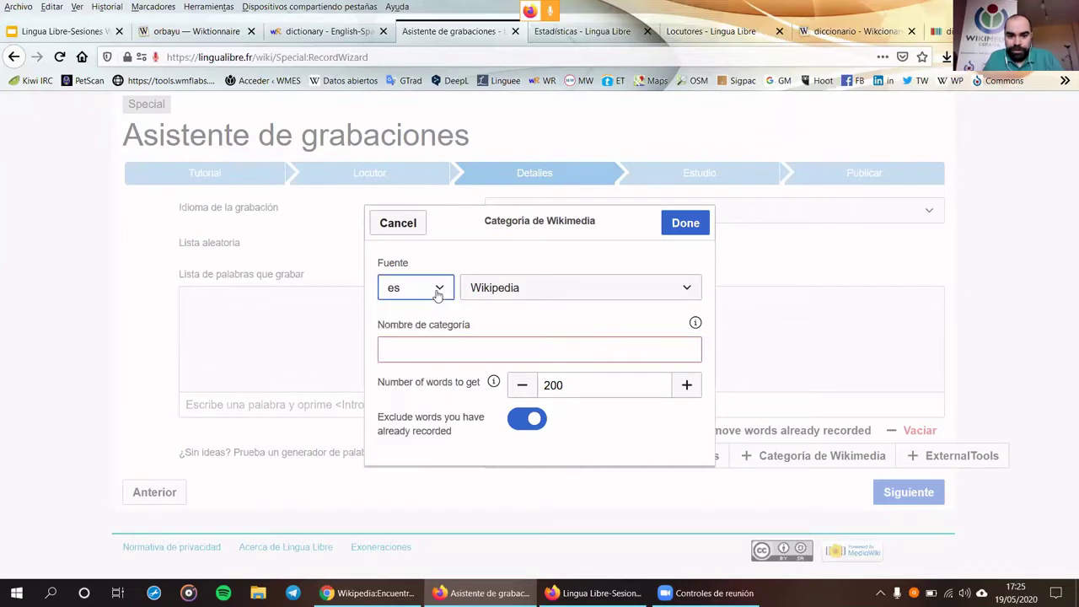
{"action": "left_click", "coordinate": [544, 291]}
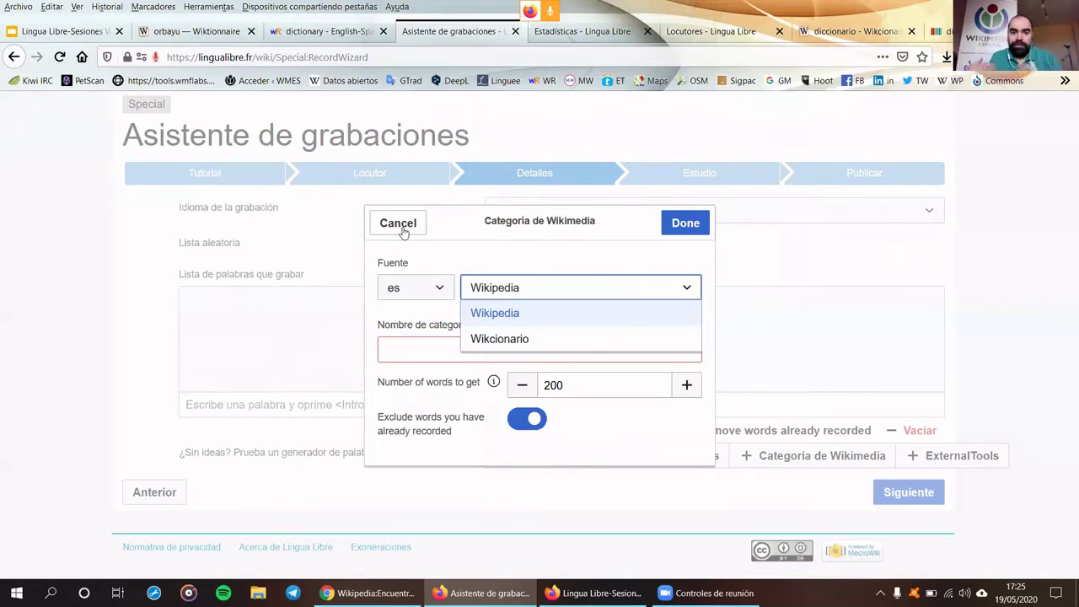
{"action": "left_click", "coordinate": [396, 228]}
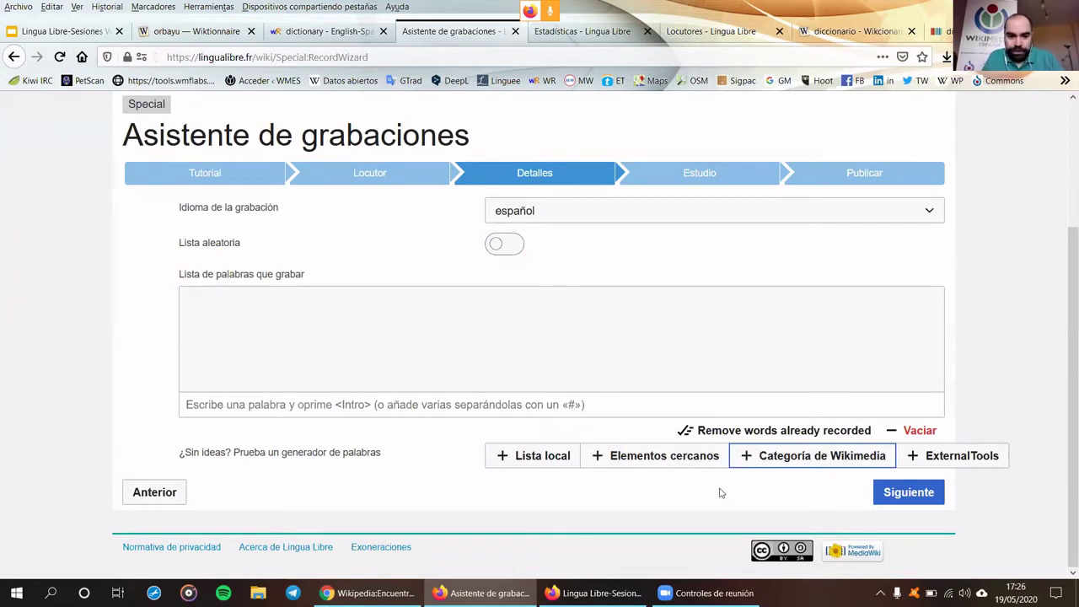
View the "diccionario" entry in Wikcionario, play its seseante pronunciation, and return to the recording wizard
{"action": "left_click", "coordinate": [317, 406]}
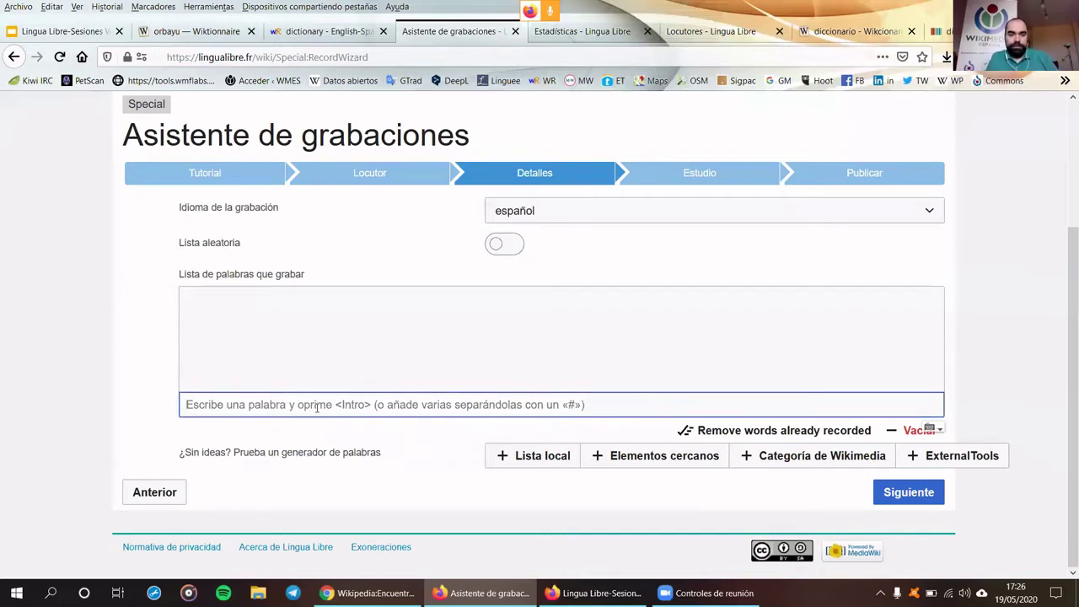
{"action": "left_click", "coordinate": [851, 31]}
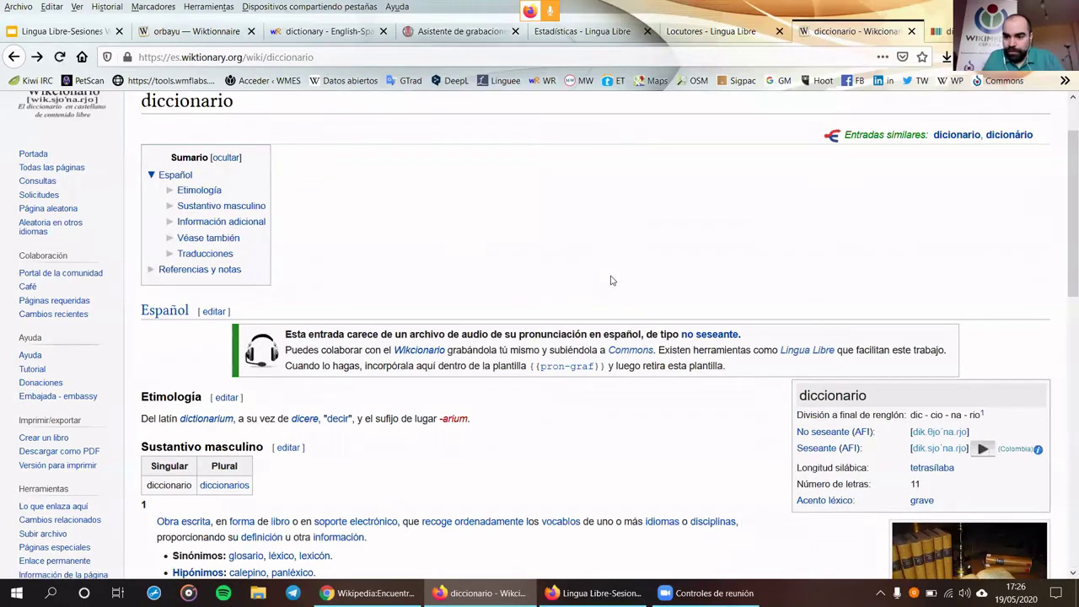
{"action": "scroll", "coordinate": [832, 414], "scroll_direction": "down", "scroll_amount": 2}
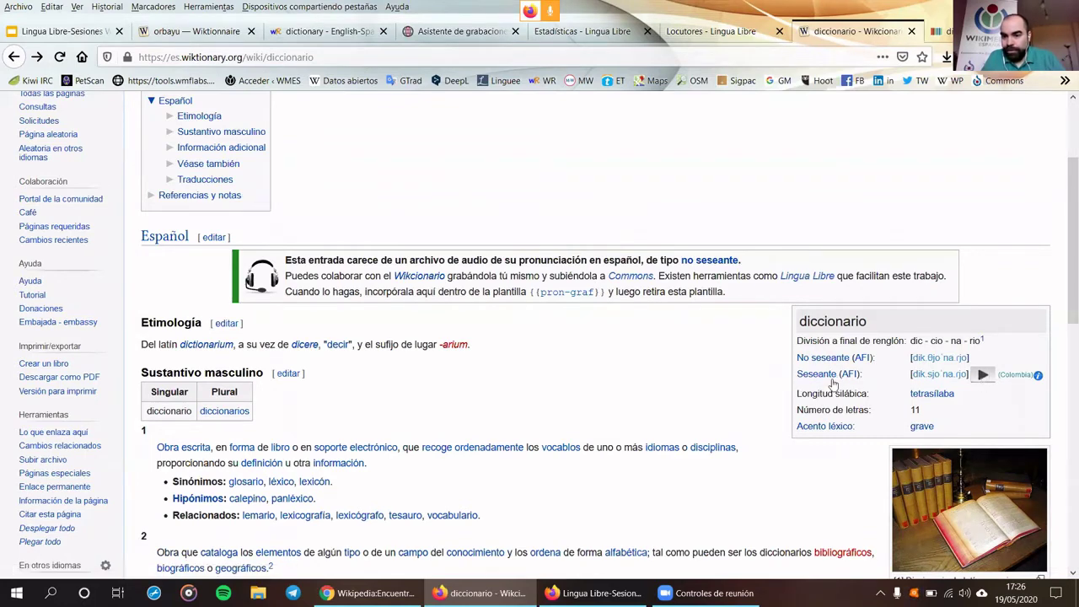
{"action": "left_click", "coordinate": [983, 375]}
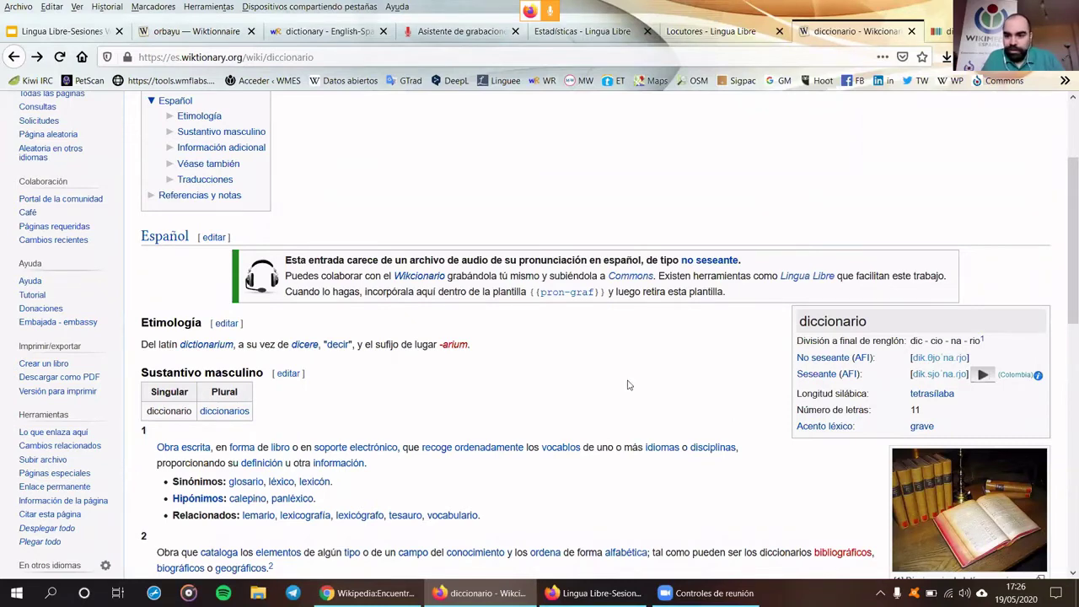
{"action": "scroll", "coordinate": [627, 385], "scroll_direction": "up", "scroll_amount": 3}
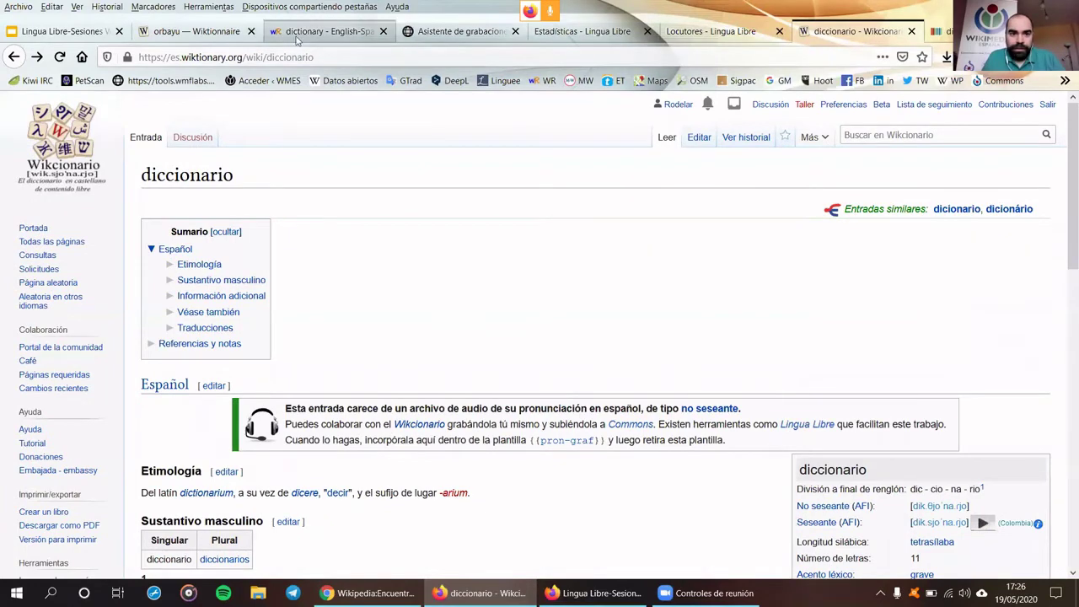
{"action": "left_click", "coordinate": [455, 31]}
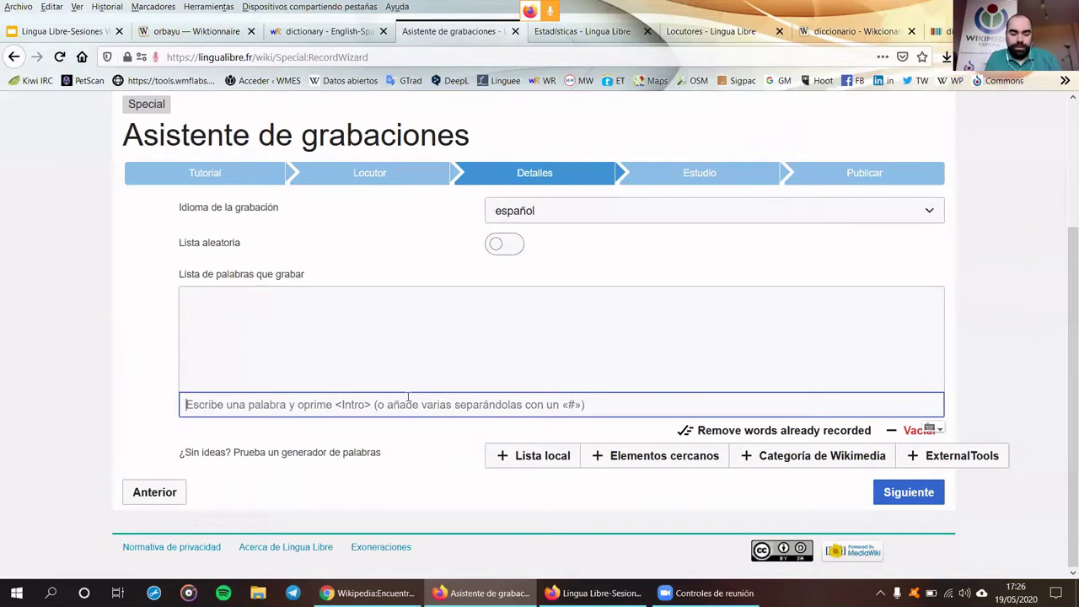
Add the word "diccionario" to the list of words to record and remove it again
{"action": "type", "text": "dicci"}
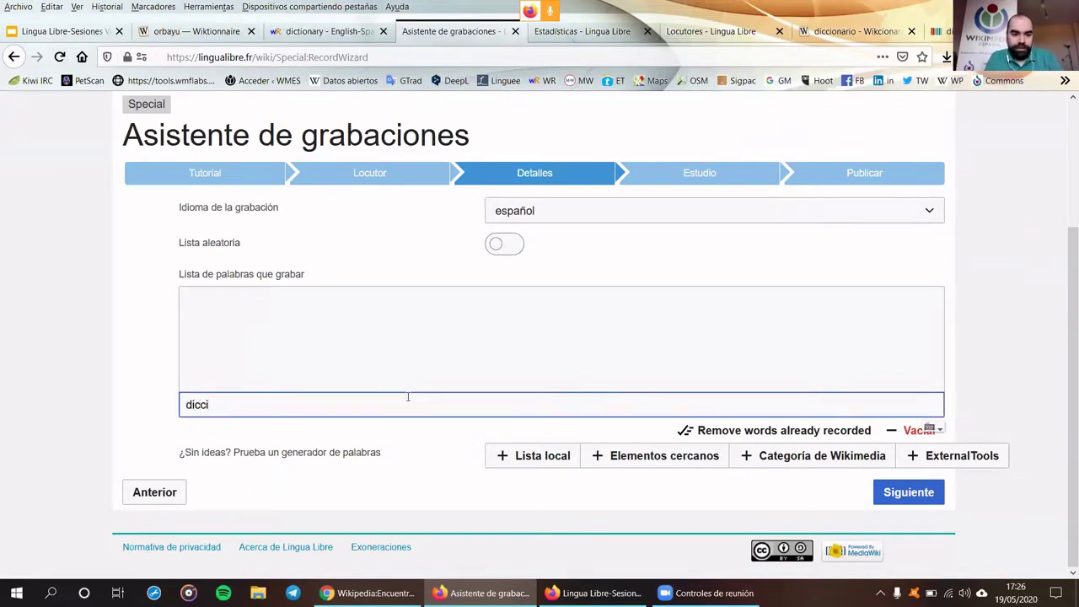
{"action": "type", "text": "onari"}
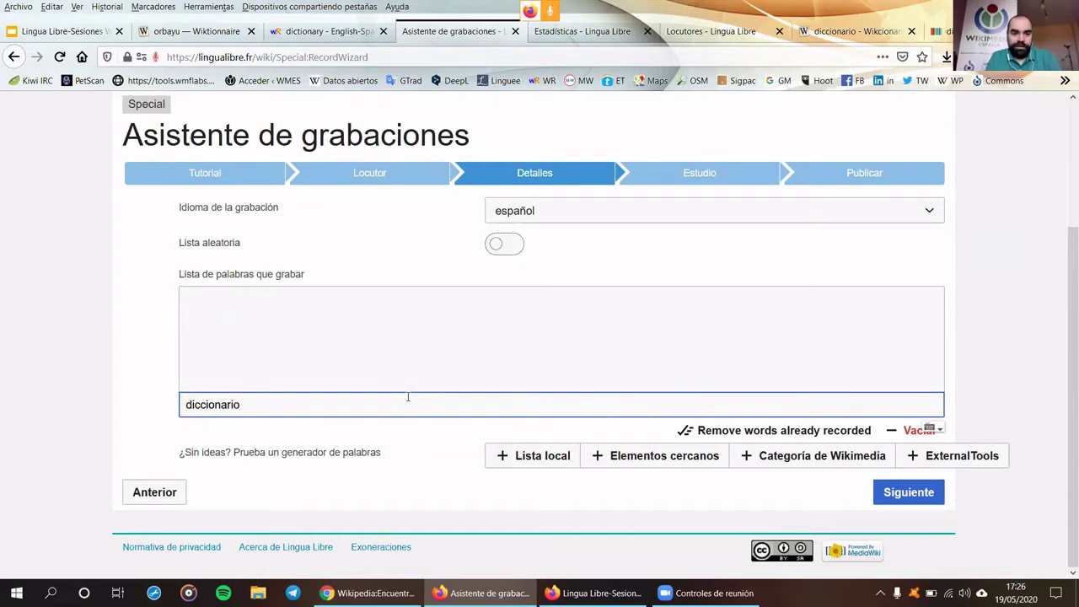
{"action": "type", "text": "o"}
{"action": "key", "text": "Return"}
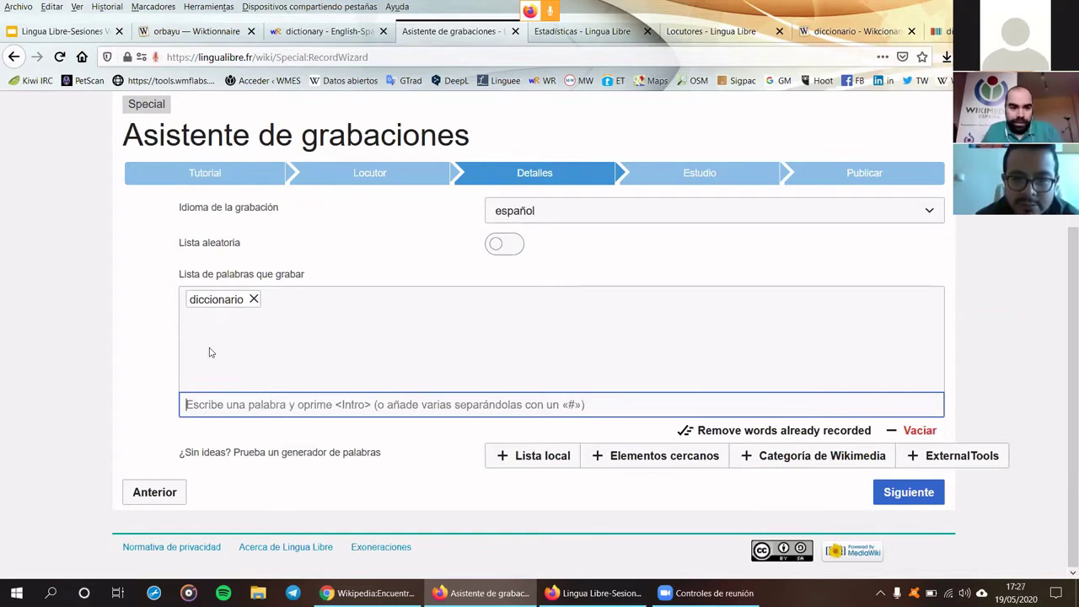
{"action": "left_click", "coordinate": [253, 299]}
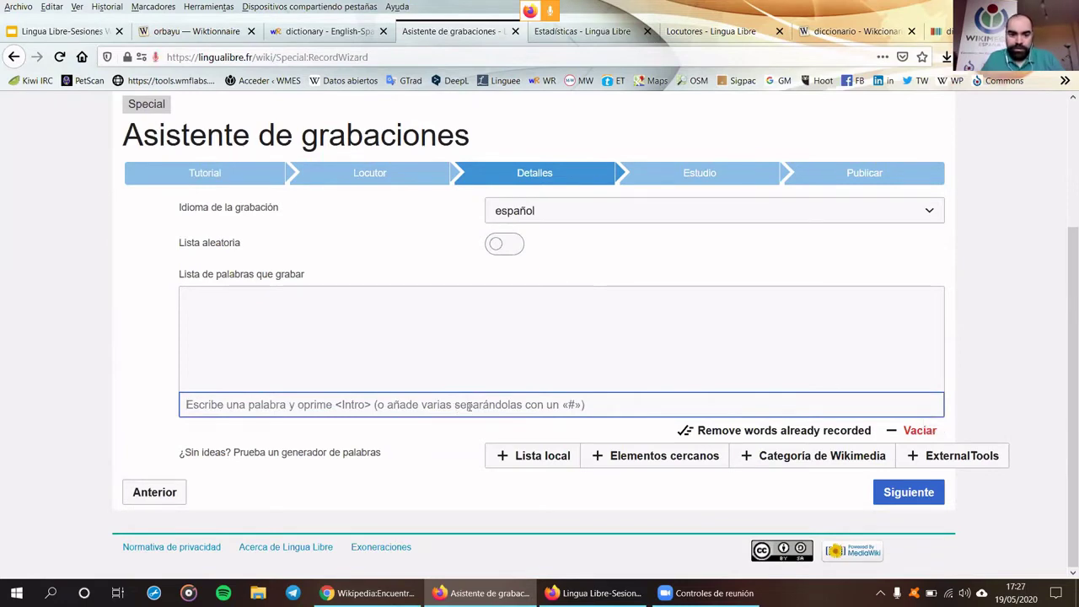
Add "diccionario", "otrapalabra" and "etc" to the word list in one # separated entry, and remove "otrapalabra"
{"action": "type", "text": "dicci"}
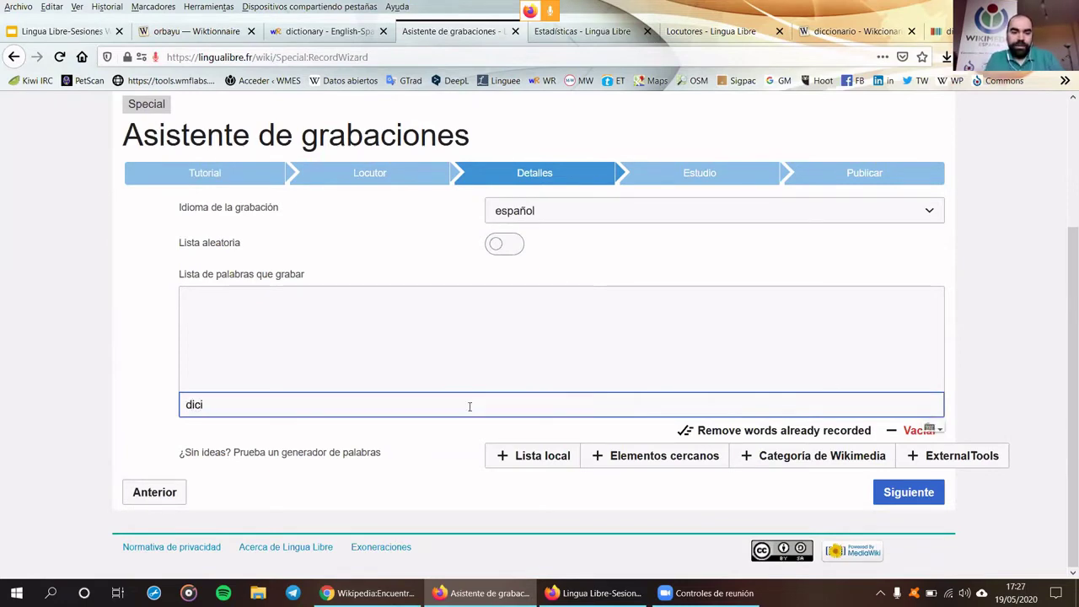
{"action": "type", "text": "onario#"}
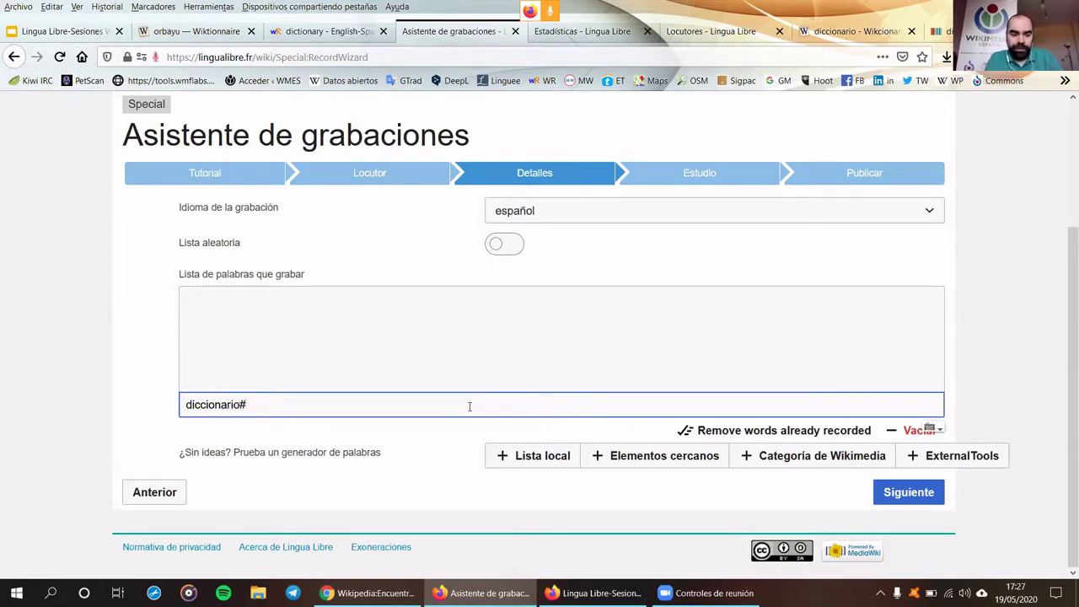
{"action": "type", "text": "otra"}
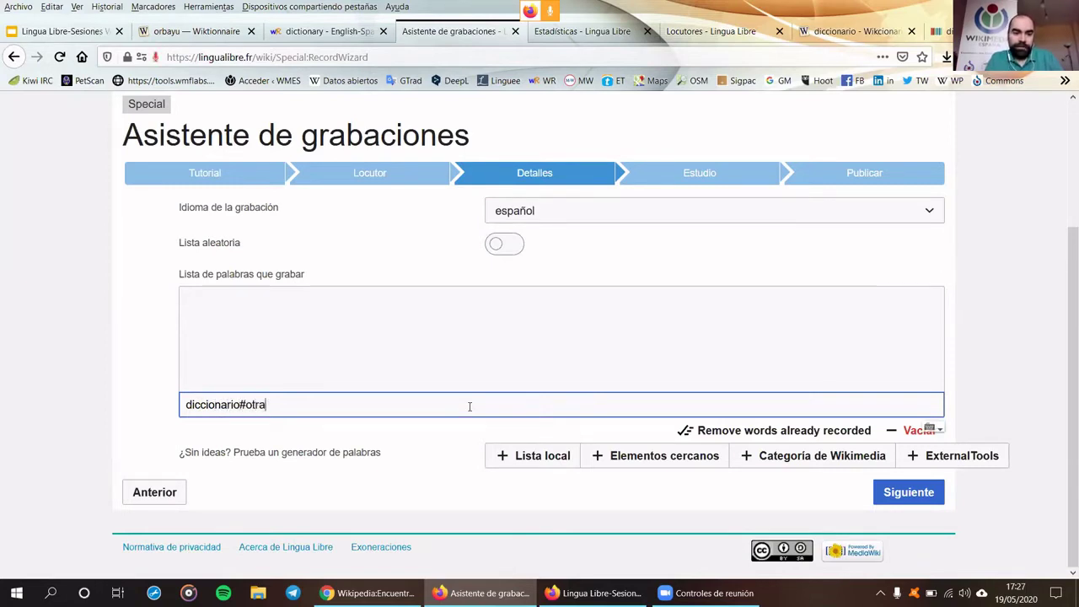
{"action": "type", "text": "palabra#"}
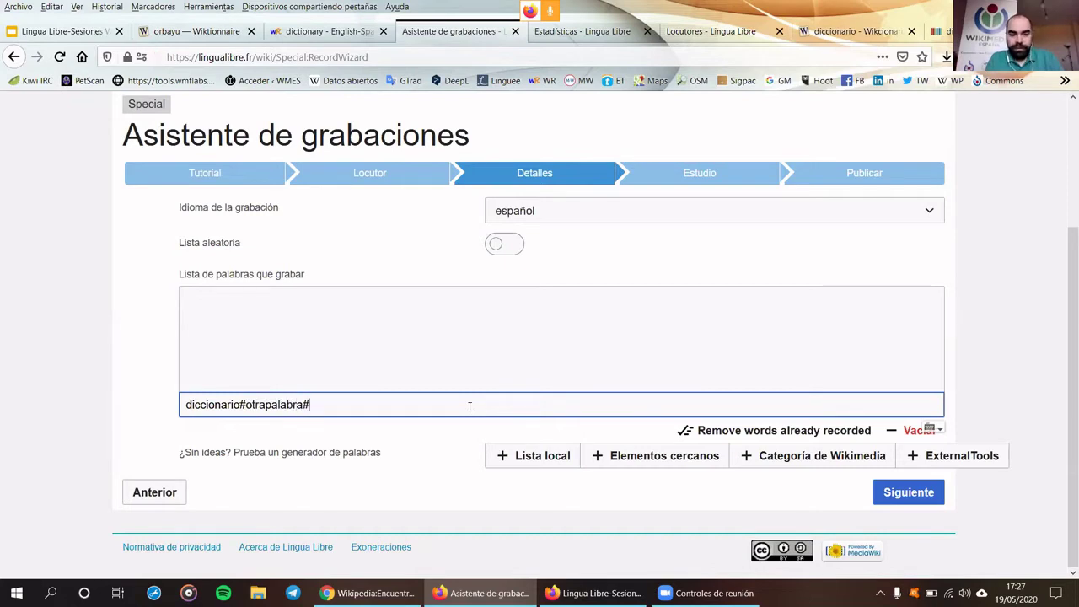
{"action": "type", "text": "etc"}
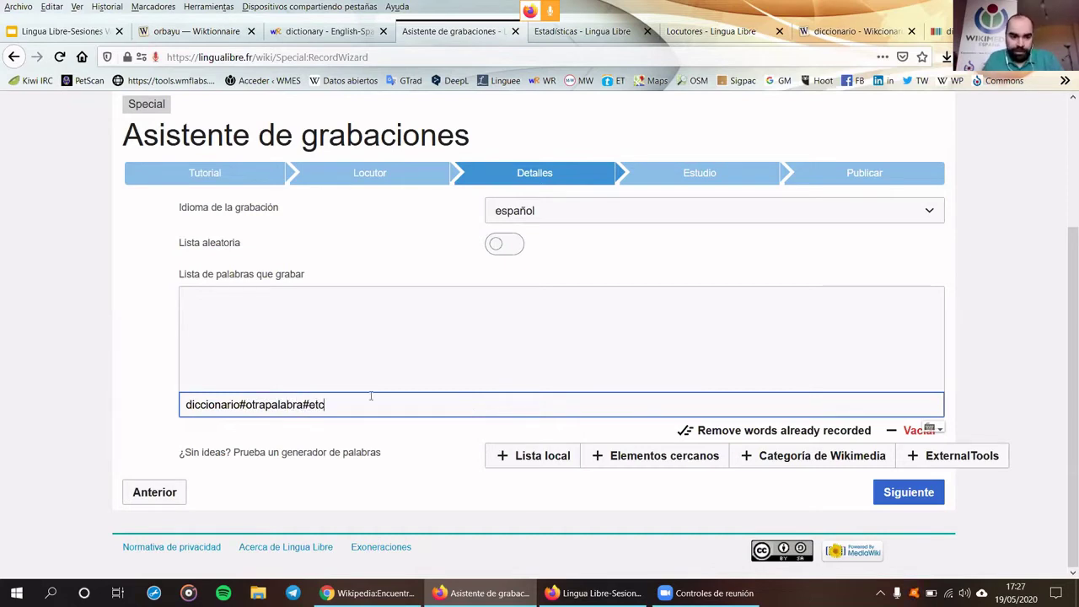
{"action": "key", "text": "Return"}
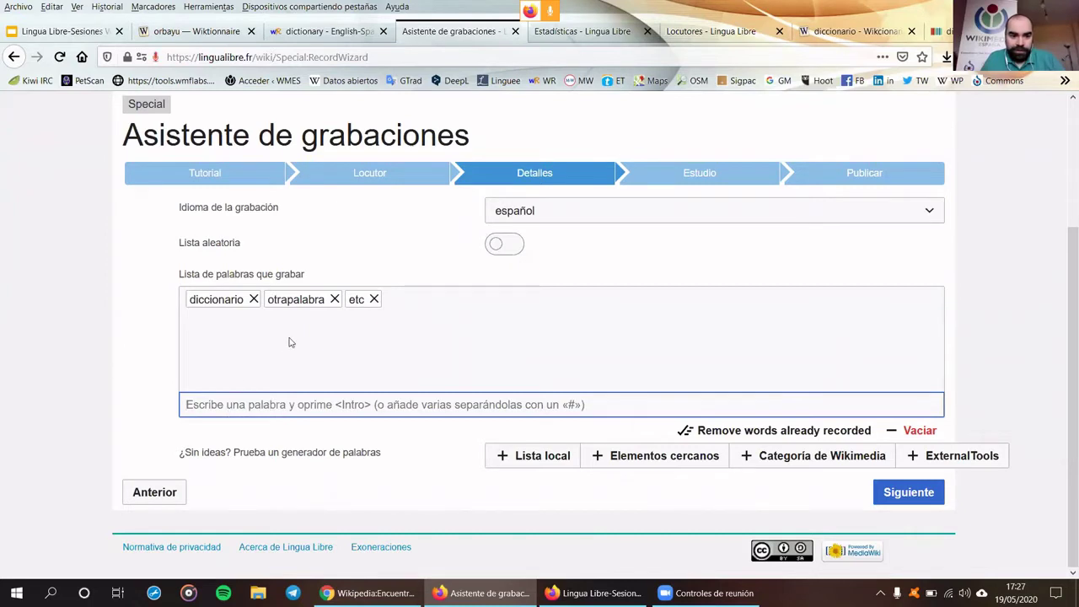
{"action": "left_click", "coordinate": [335, 300]}
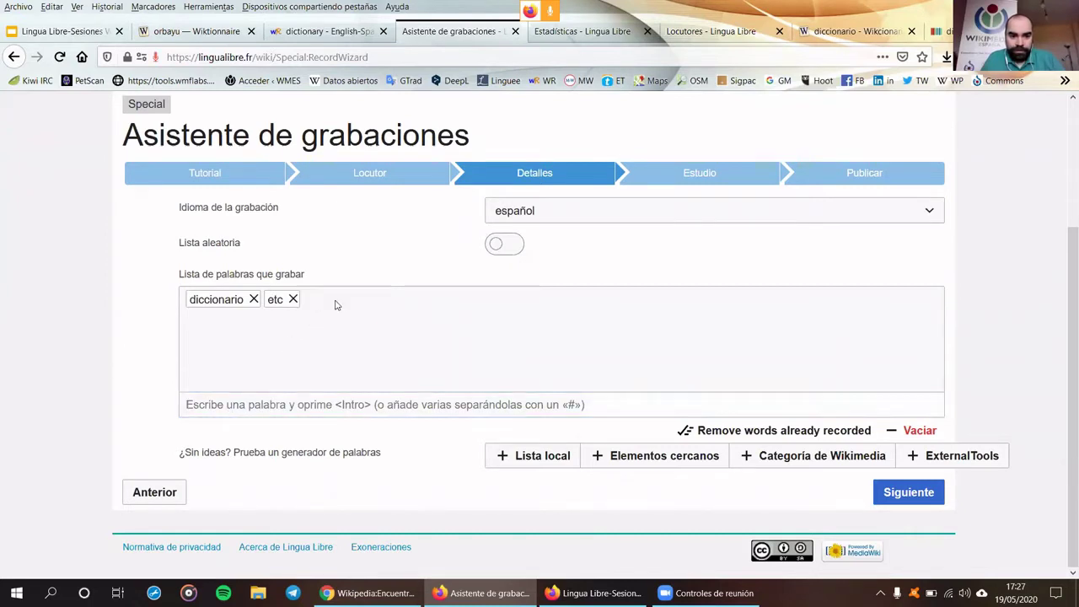
Remove "etc" from the word list, continue to the recording studio, and start recording "diccionario"
{"action": "left_click", "coordinate": [293, 299]}
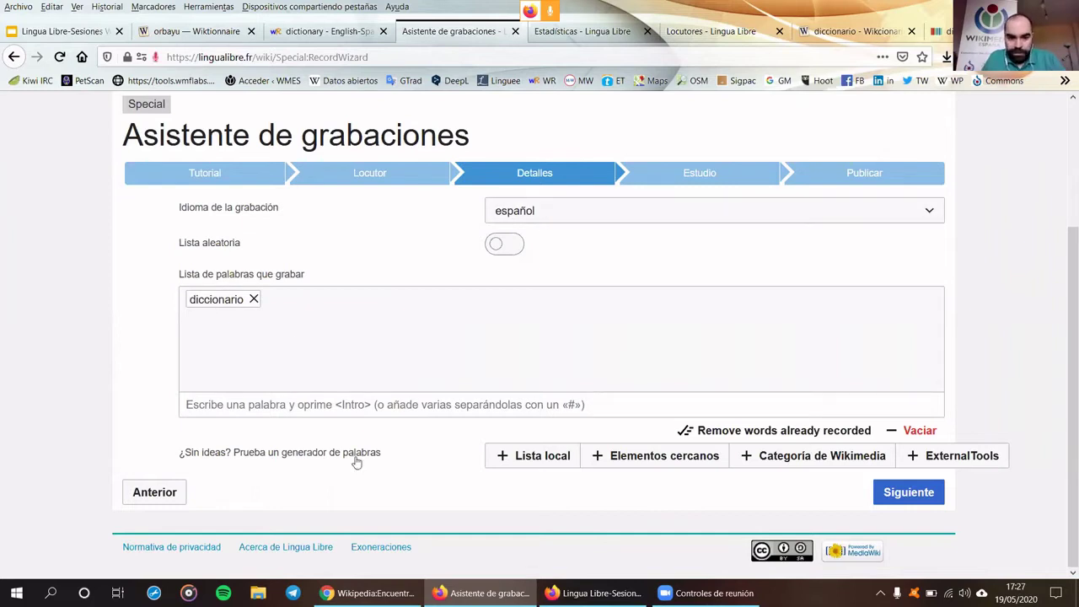
{"action": "left_click", "coordinate": [907, 496]}
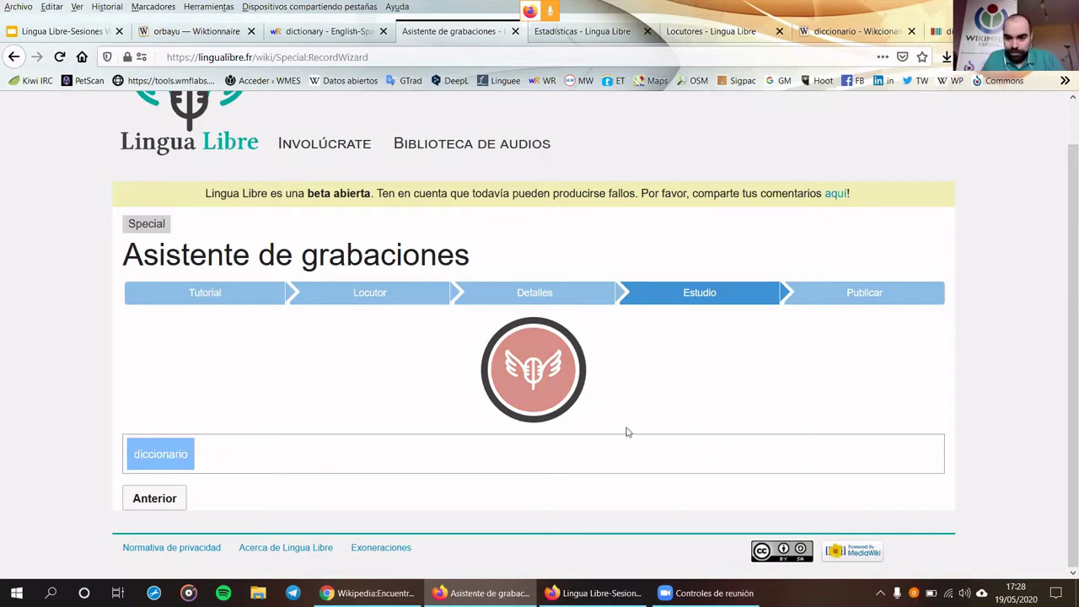
{"action": "left_click", "coordinate": [534, 374]}
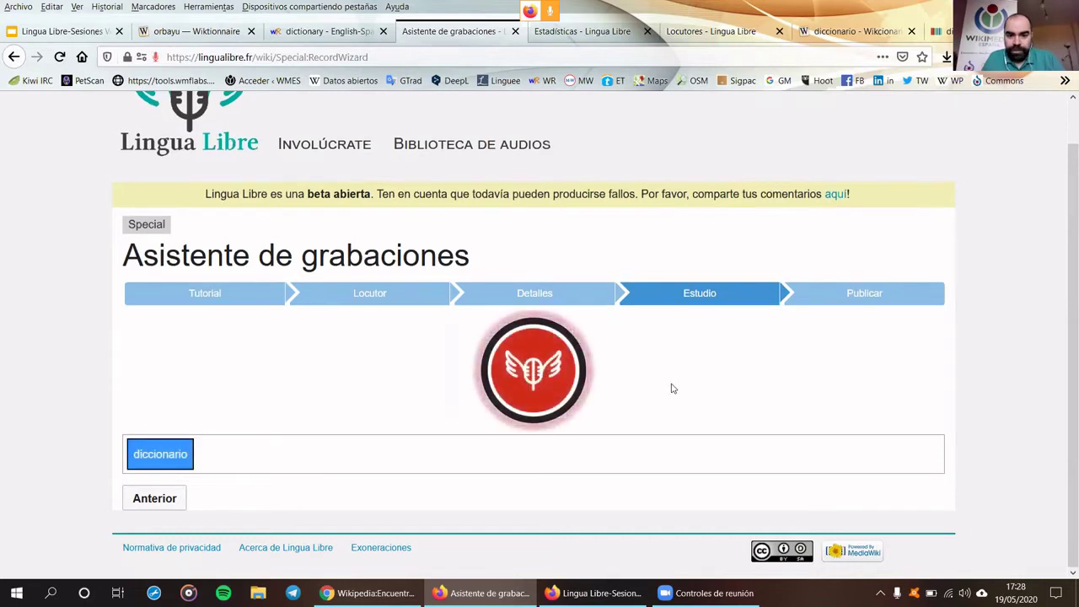
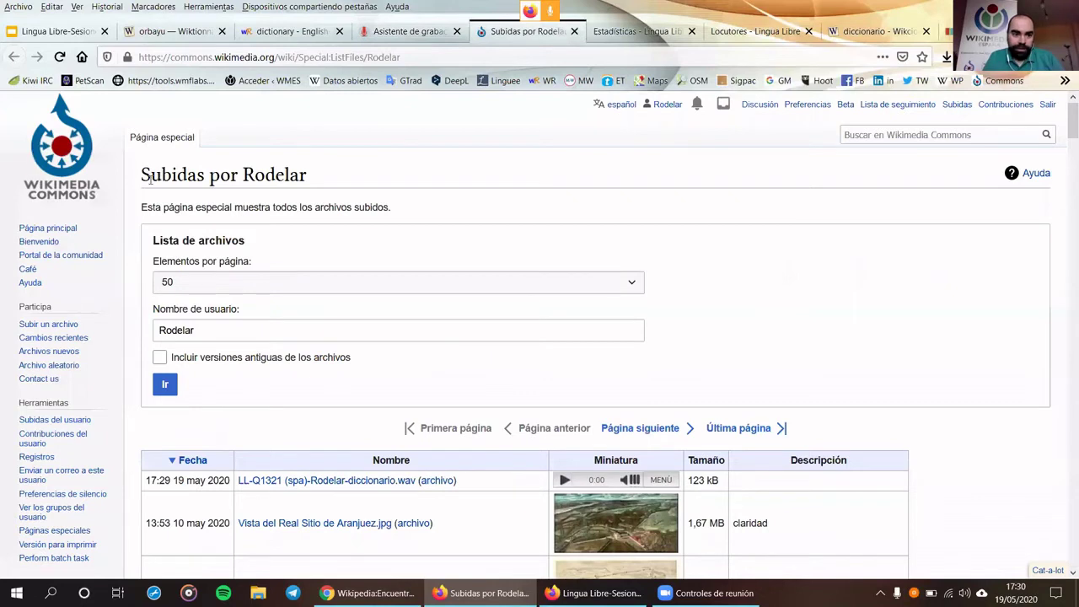
Find the newly uploaded "diccionario" .wav recording in the Wikimedia Commons upload list and open its file page
{"action": "scroll", "coordinate": [247, 235], "scroll_direction": "down", "scroll_amount": 2}
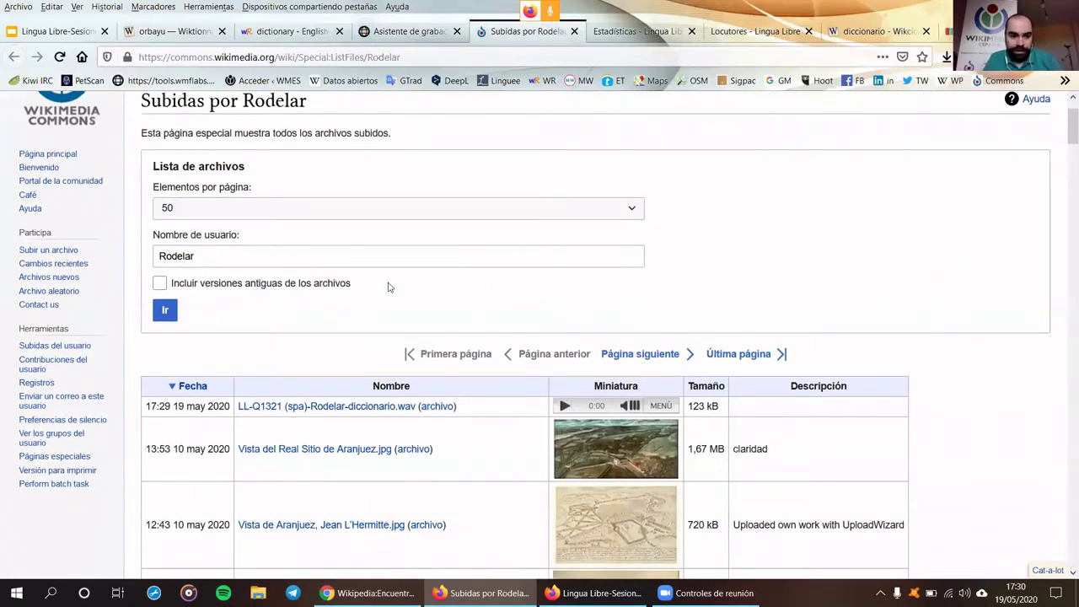
{"action": "scroll", "coordinate": [400, 293], "scroll_direction": "down", "scroll_amount": 2}
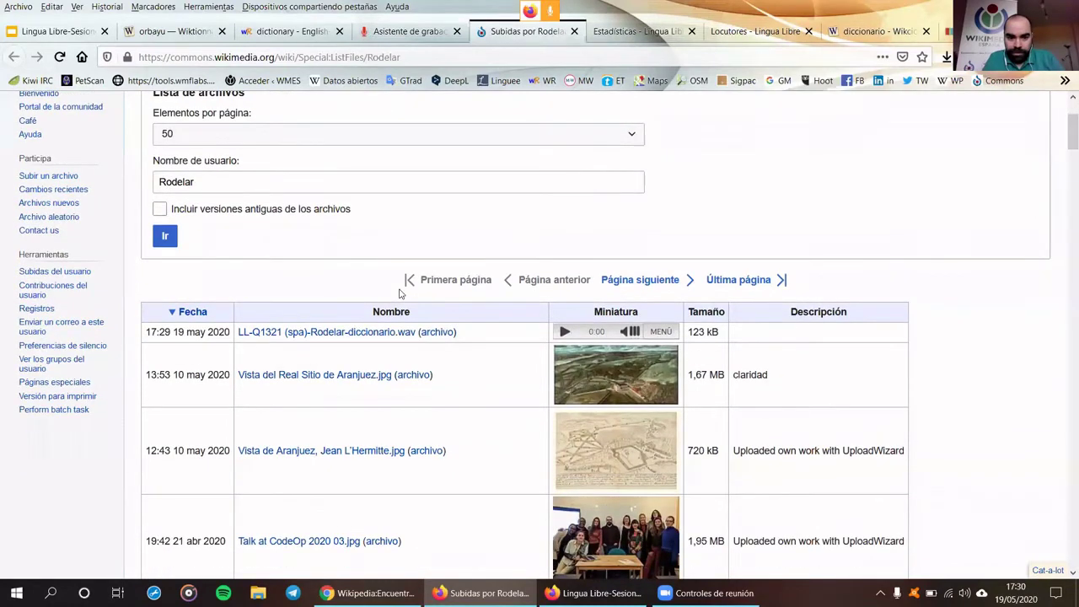
{"action": "scroll", "coordinate": [401, 292], "scroll_direction": "up", "scroll_amount": 2}
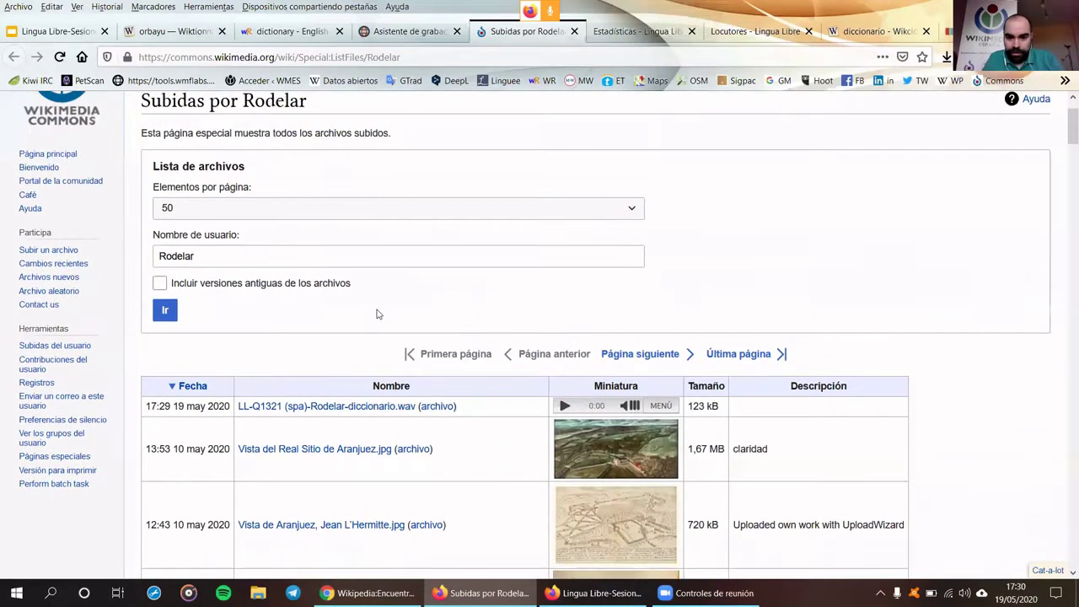
{"action": "left_click", "coordinate": [273, 410]}
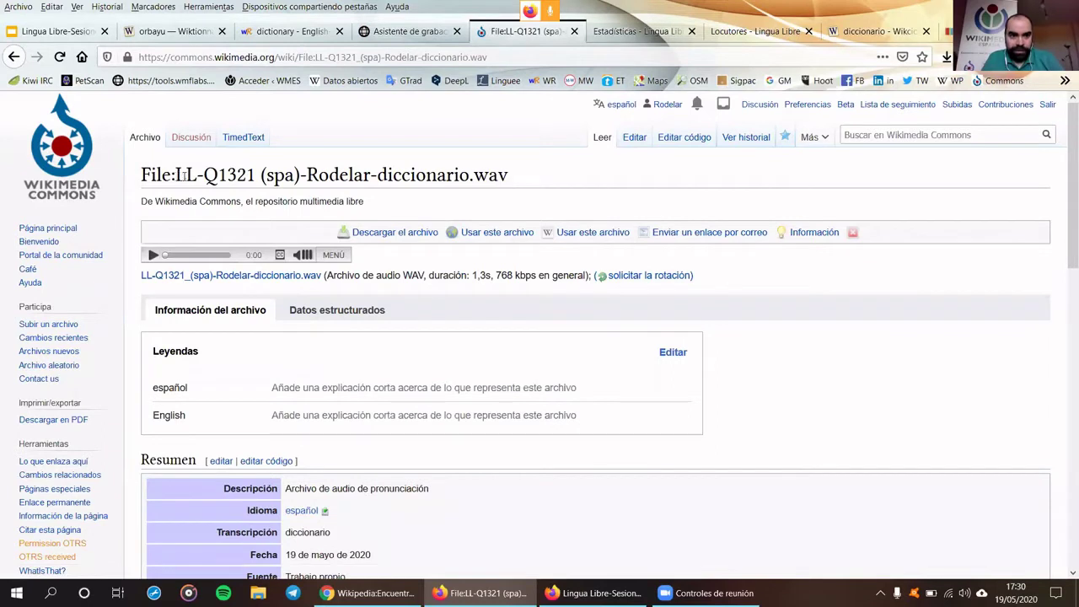
Examine the parts of the recording's file name: the LL prefix, language item Q1321, code spa and word "diccionario"
{"action": "left_click_drag", "start_coordinate": [182, 174], "coordinate": [176, 174]}
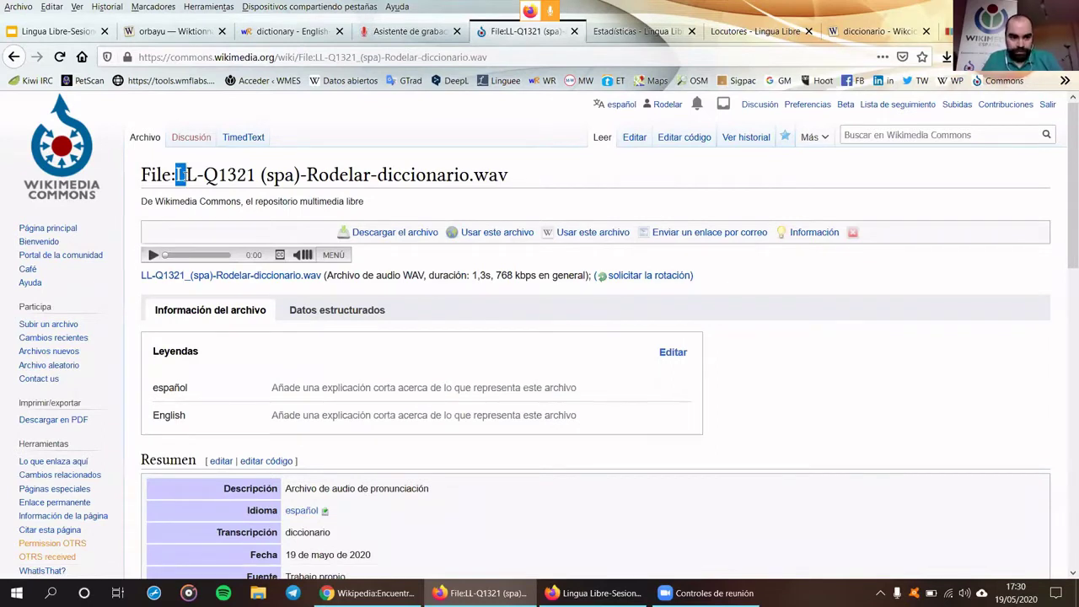
{"action": "left_click", "coordinate": [181, 174]}
{"action": "left_click_drag", "start_coordinate": [206, 174], "coordinate": [188, 175]}
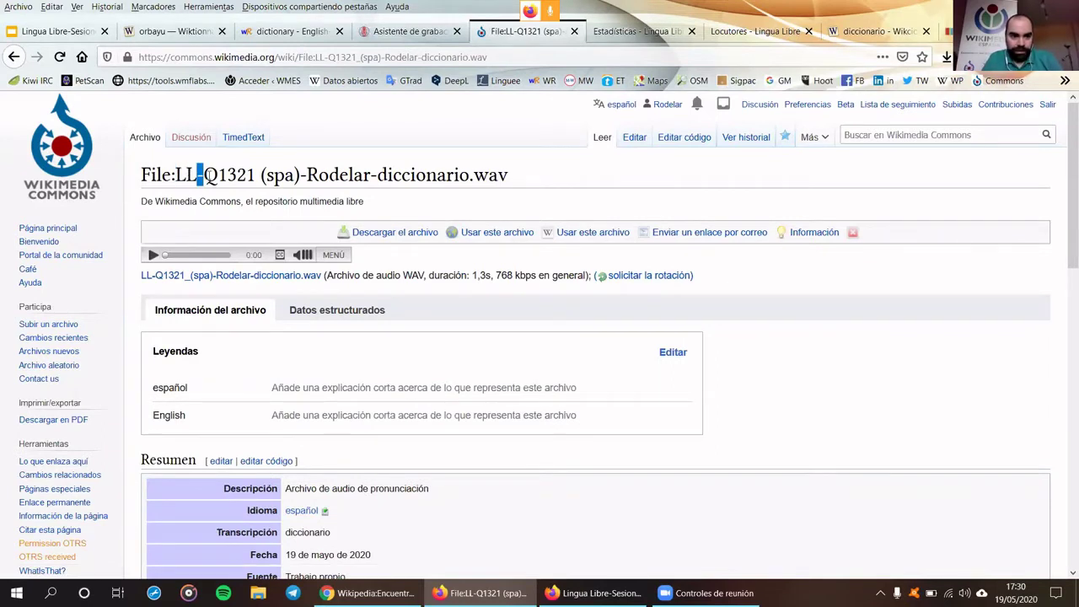
{"action": "left_click", "coordinate": [245, 173]}
{"action": "left_click_drag", "start_coordinate": [255, 175], "coordinate": [206, 174]}
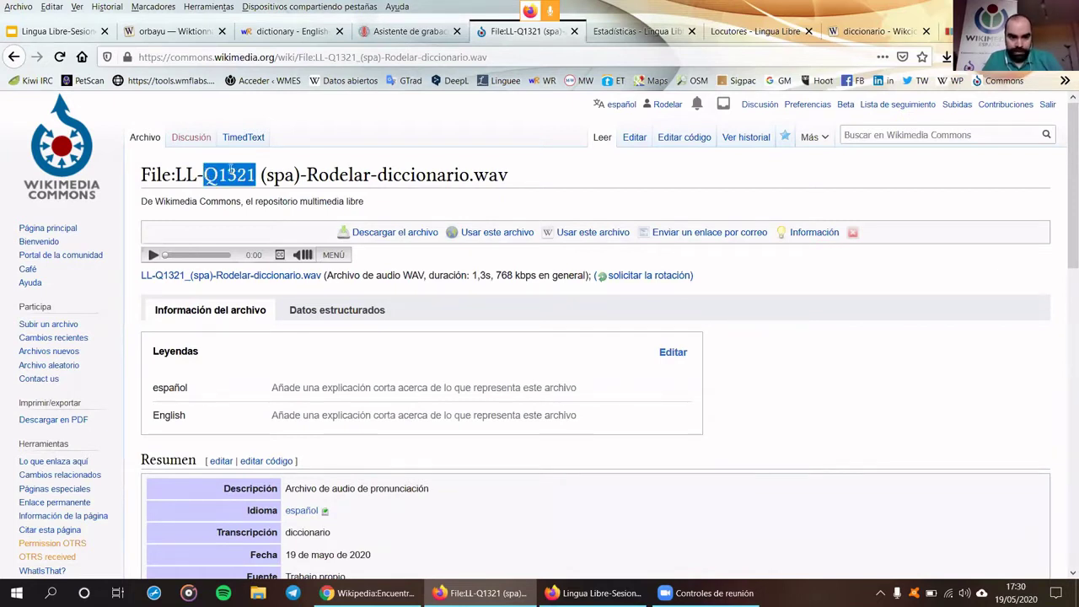
{"action": "left_click_drag", "start_coordinate": [273, 174], "coordinate": [295, 174]}
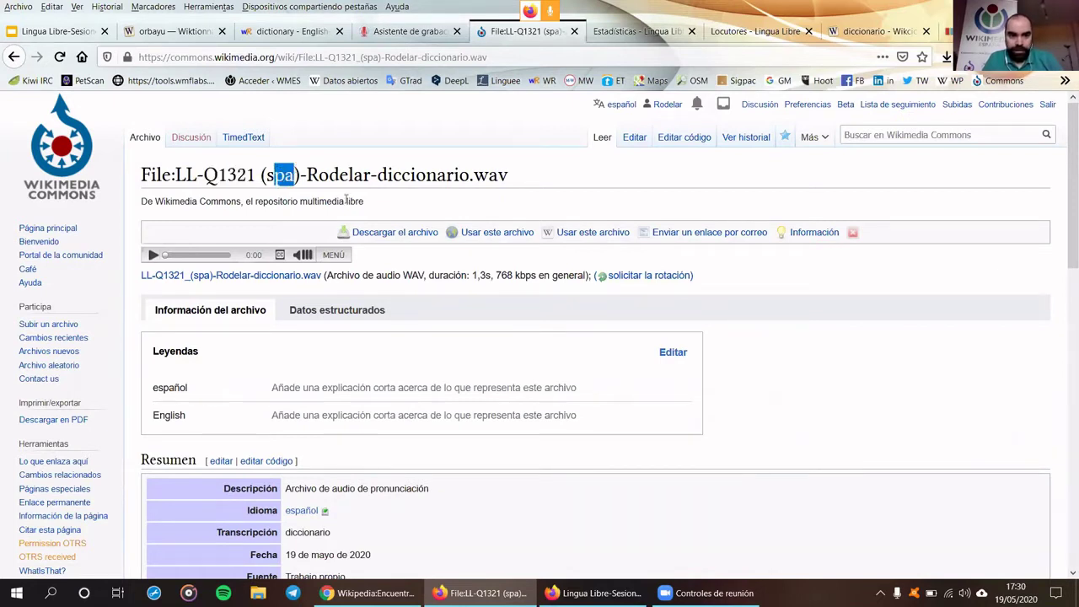
{"action": "double_click", "coordinate": [408, 176]}
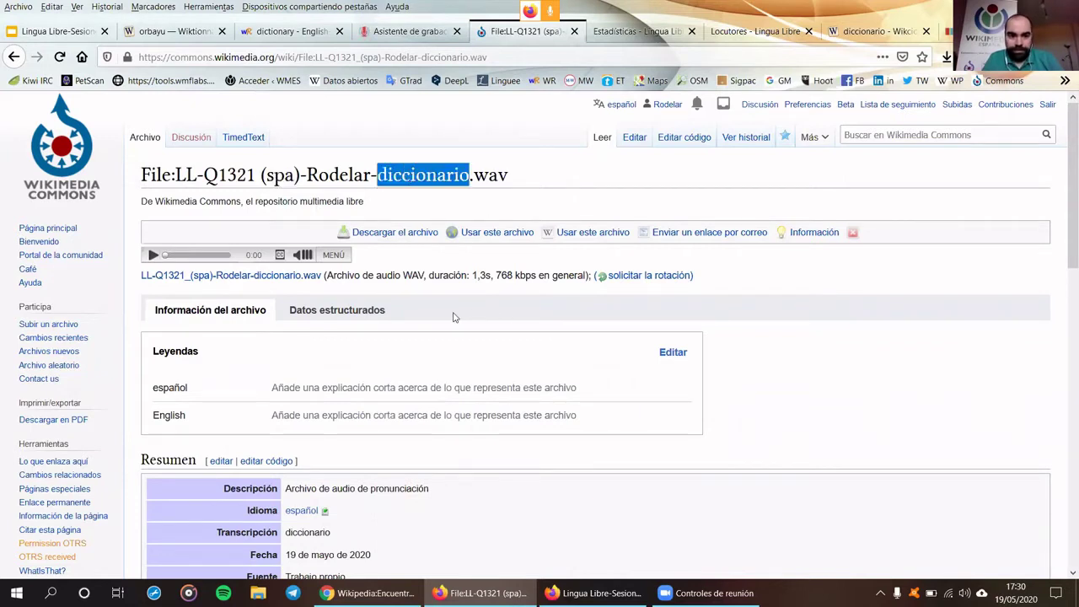
Play the "diccionario" recording and review its file page's summary, licence, file history, transcoding status and categories
{"action": "scroll", "coordinate": [158, 192], "scroll_direction": "down", "scroll_amount": 2}
{"action": "left_click", "coordinate": [153, 181]}
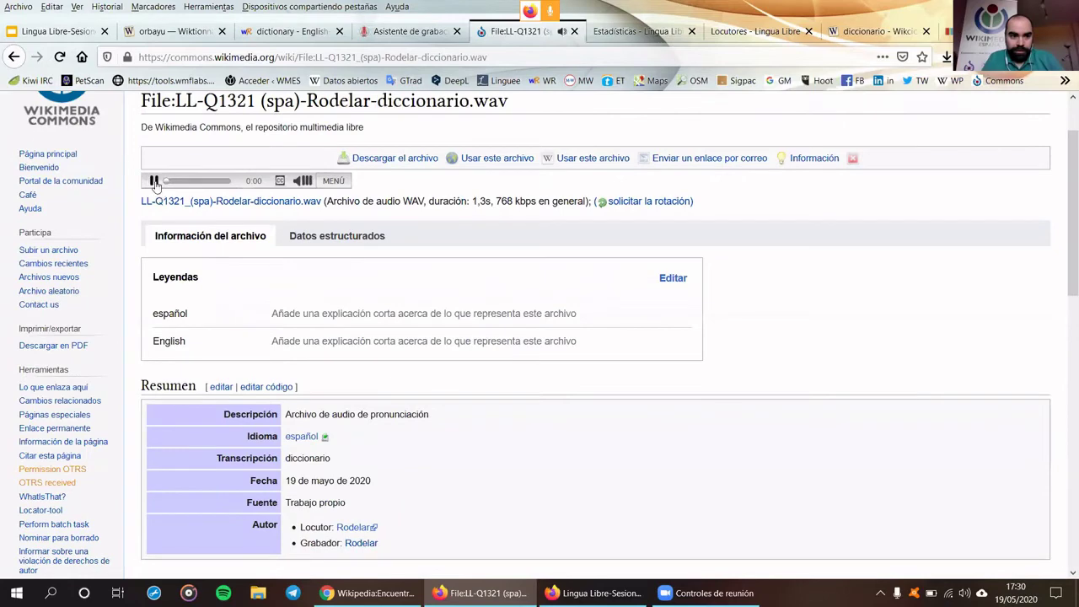
{"action": "scroll", "coordinate": [496, 344], "scroll_direction": "down", "scroll_amount": 4}
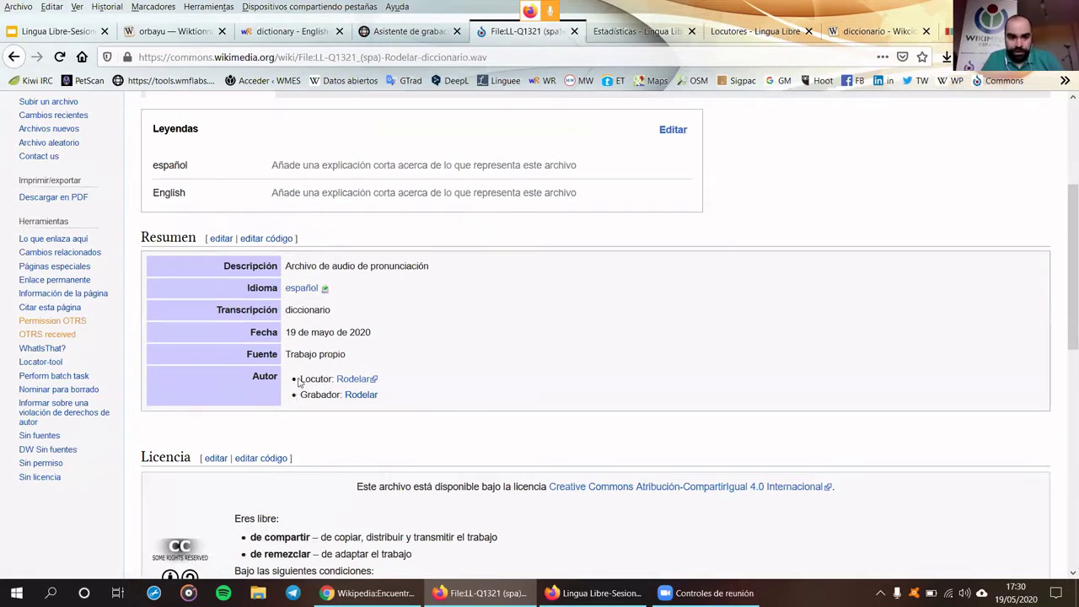
{"action": "scroll", "coordinate": [306, 333], "scroll_direction": "down", "scroll_amount": 1}
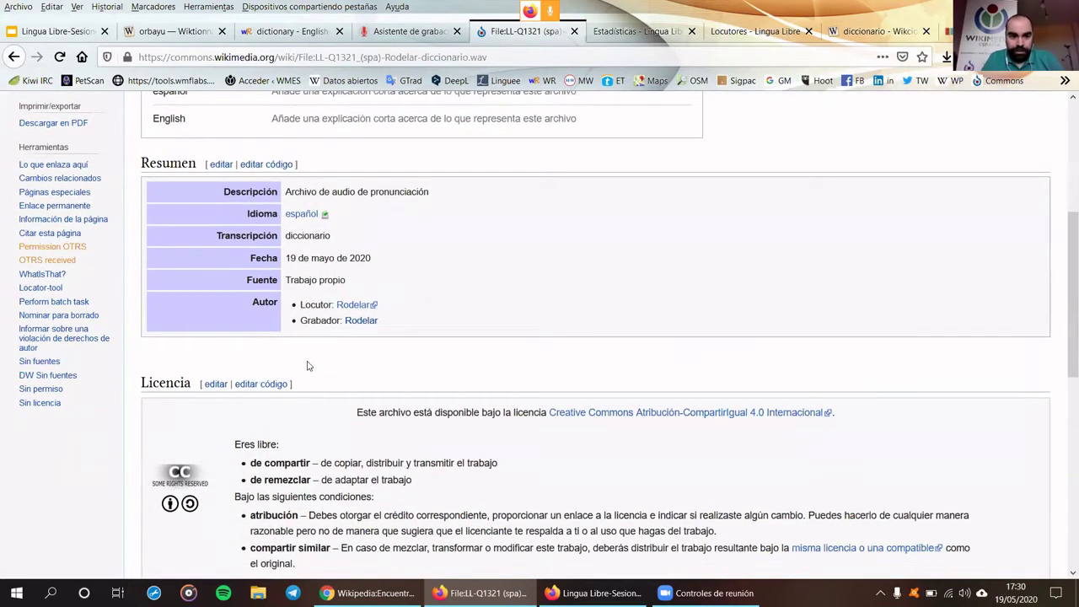
{"action": "scroll", "coordinate": [307, 365], "scroll_direction": "down", "scroll_amount": 2}
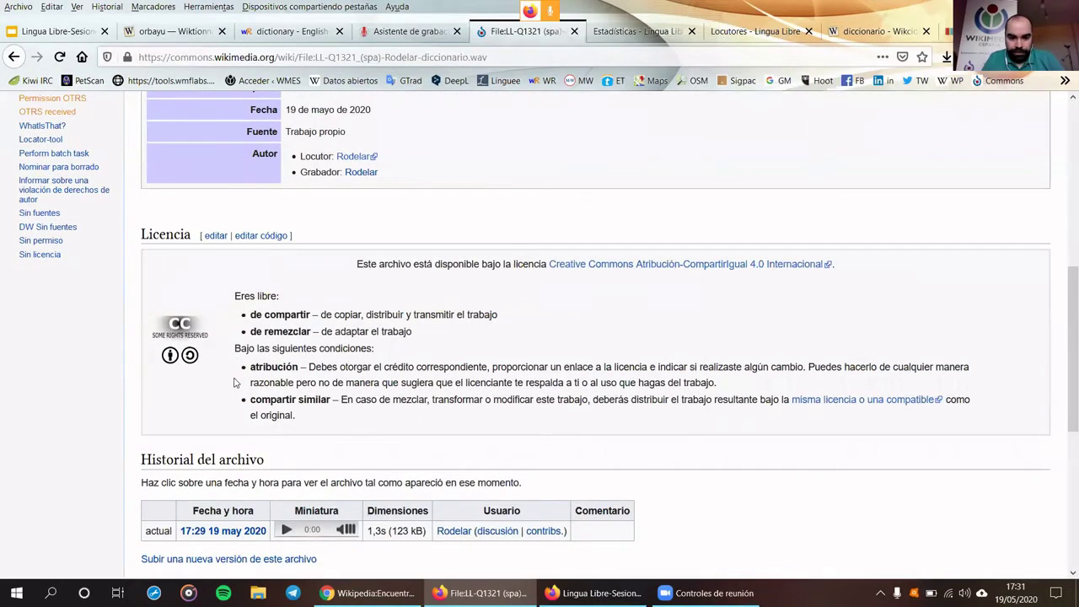
{"action": "scroll", "coordinate": [236, 383], "scroll_direction": "down", "scroll_amount": 1}
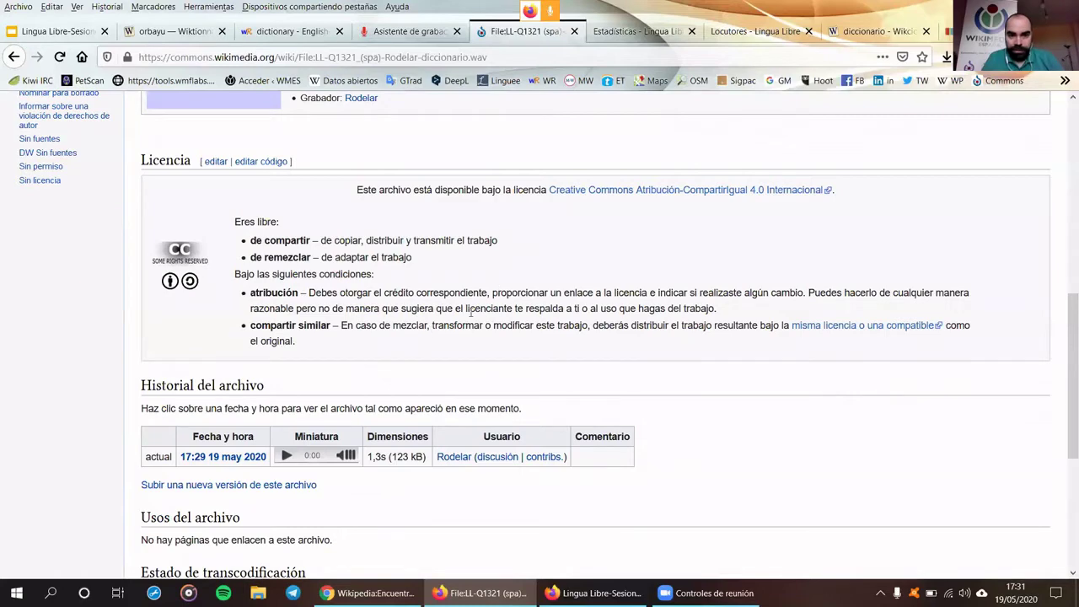
{"action": "scroll", "coordinate": [463, 312], "scroll_direction": "down", "scroll_amount": 3}
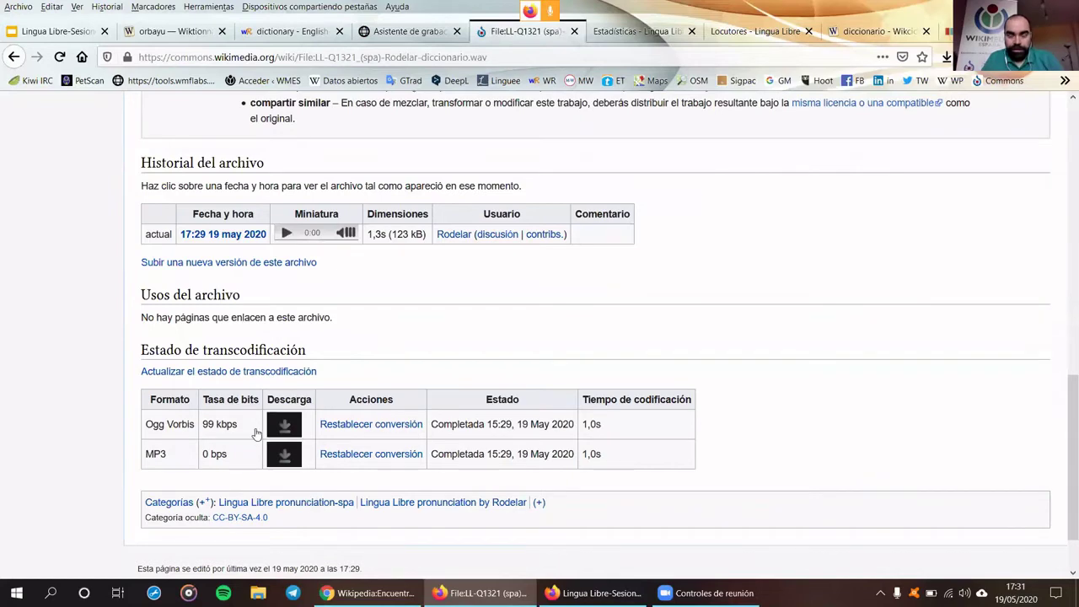
{"action": "scroll", "coordinate": [305, 502], "scroll_direction": "down", "scroll_amount": 2}
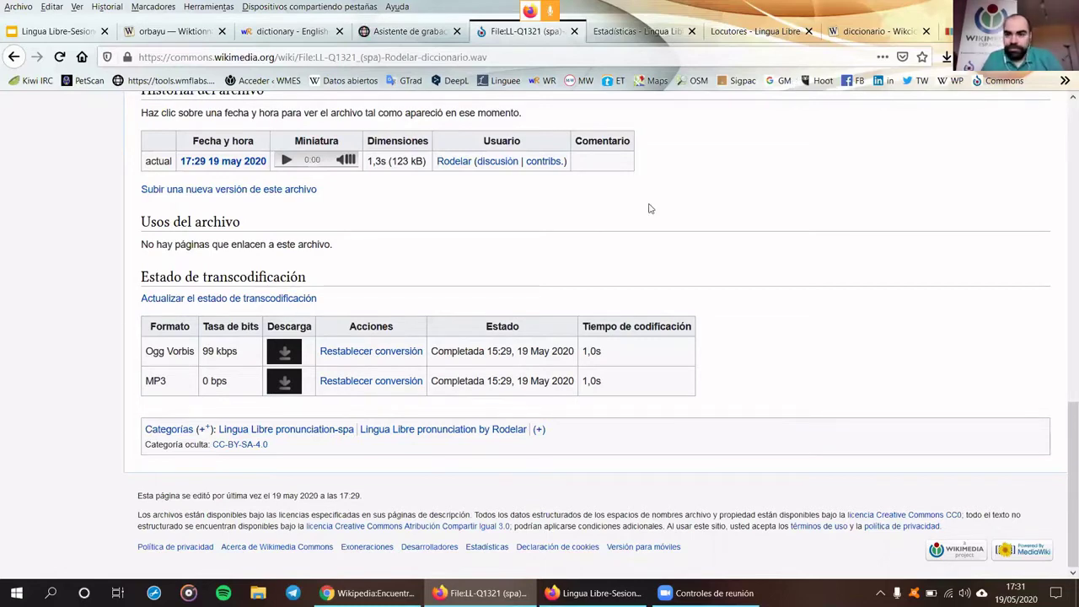
{"action": "scroll", "coordinate": [705, 356], "scroll_direction": "up", "scroll_amount": 15}
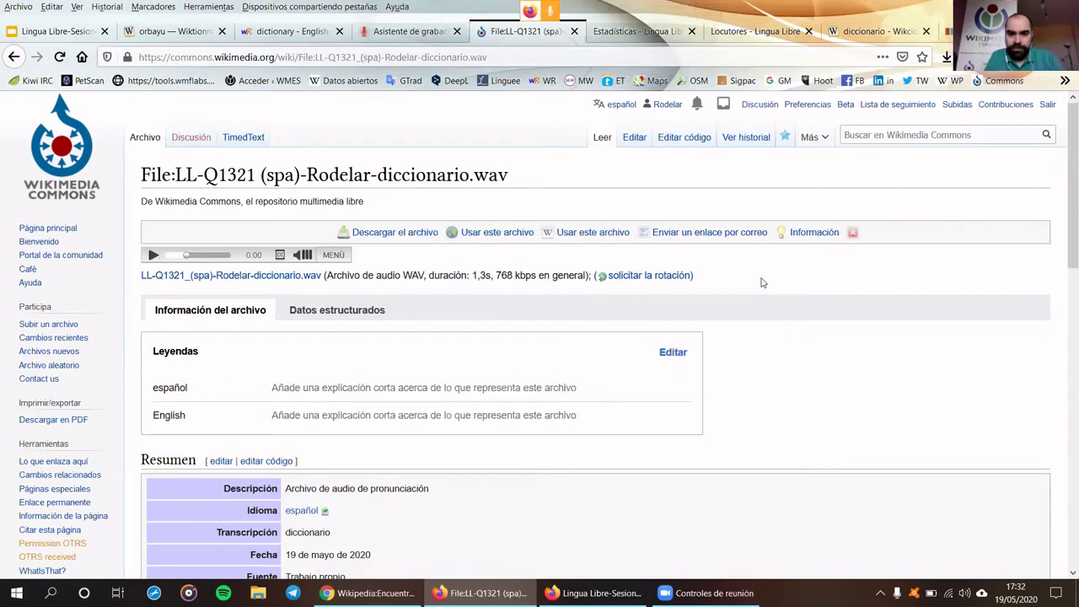
{"action": "scroll", "coordinate": [761, 283], "scroll_direction": "down", "scroll_amount": 2}
{"action": "scroll", "coordinate": [761, 282], "scroll_direction": "down", "scroll_amount": 2}
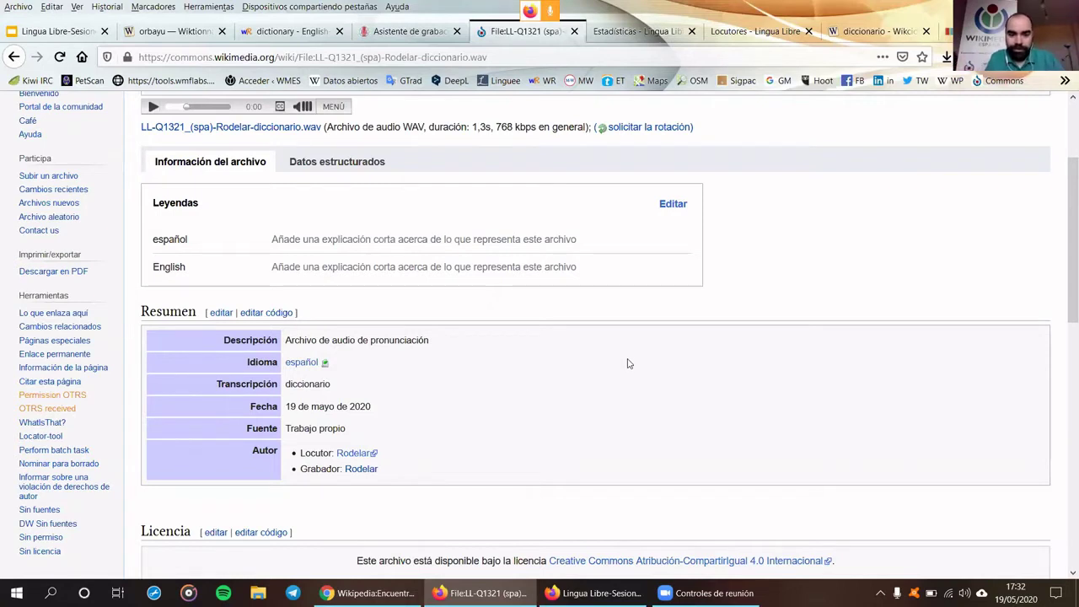
{"action": "scroll", "coordinate": [624, 359], "scroll_direction": "up", "scroll_amount": 3}
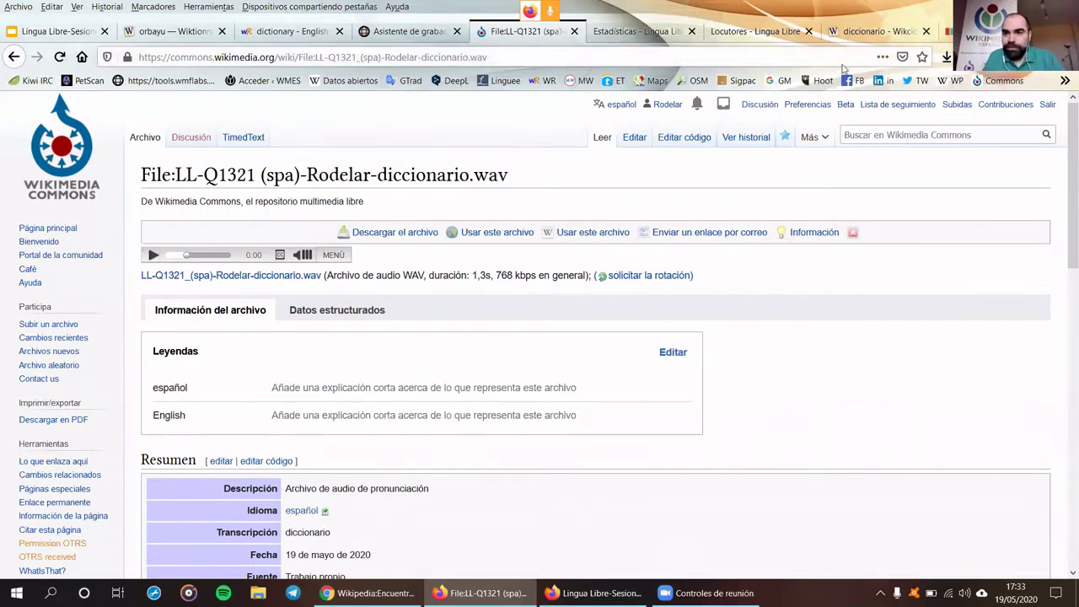
Return to the "diccionario" entry in Wikcionario and examine its notice about the requested audio and its pronunciation box
{"action": "left_click", "coordinate": [877, 31]}
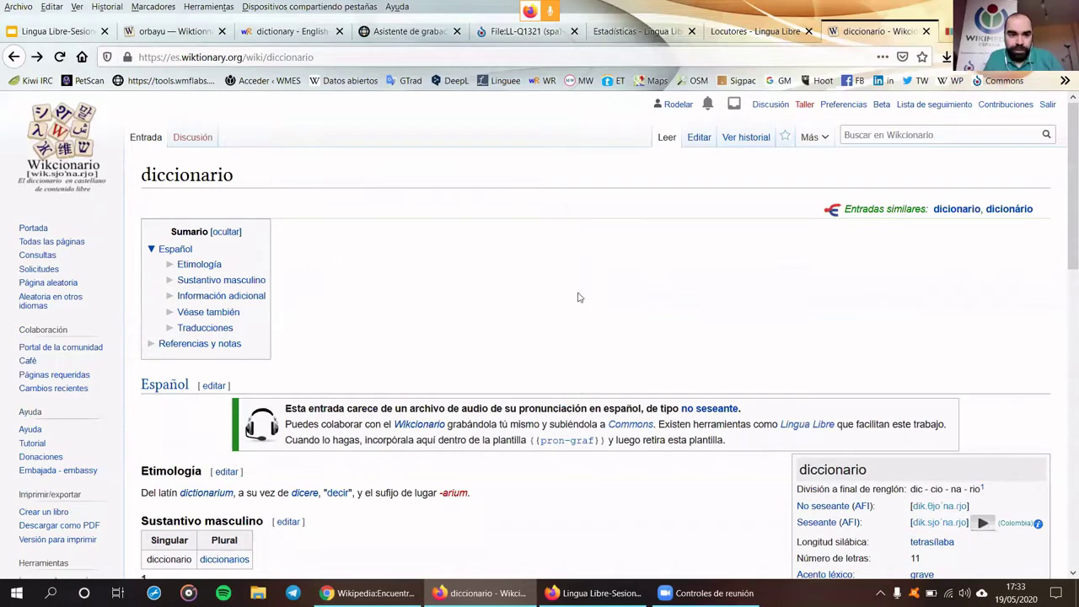
{"action": "scroll", "coordinate": [485, 337], "scroll_direction": "down", "scroll_amount": 2}
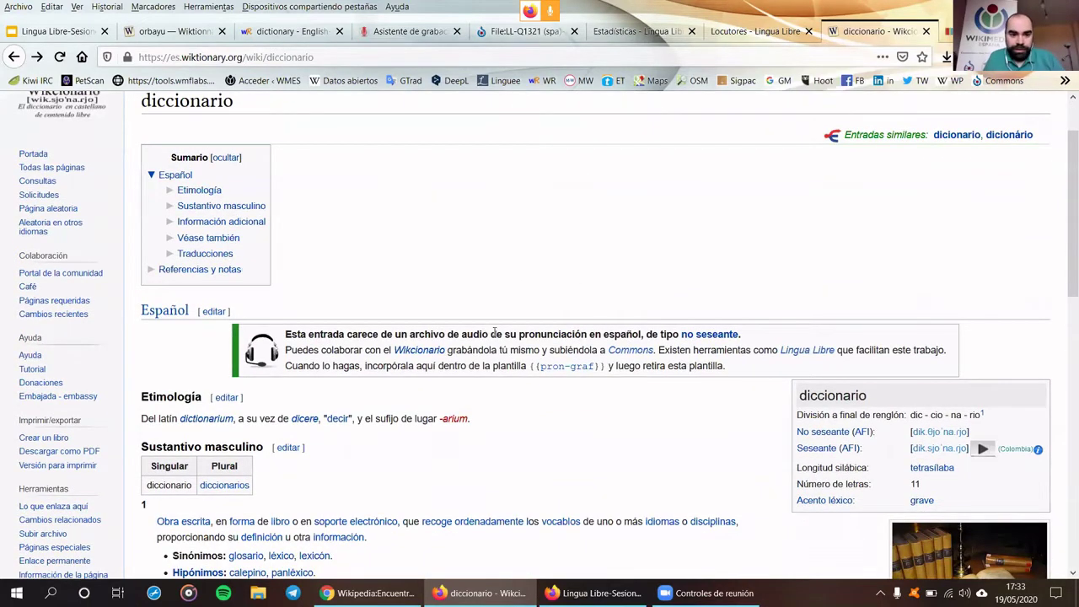
{"action": "scroll", "coordinate": [495, 333], "scroll_direction": "up", "scroll_amount": 2}
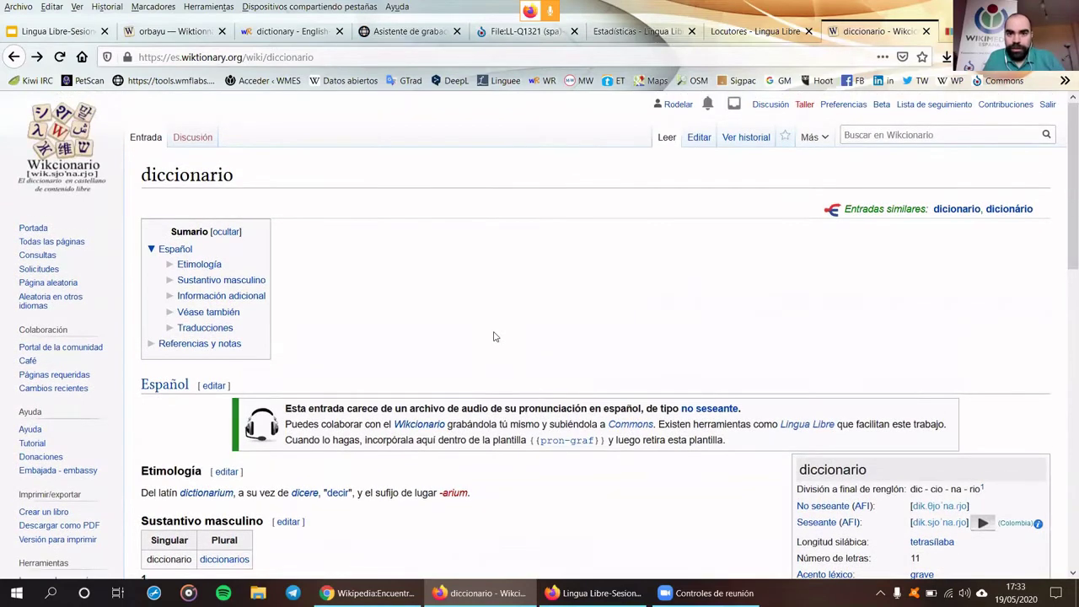
{"action": "scroll", "coordinate": [917, 241], "scroll_direction": "down", "scroll_amount": 4}
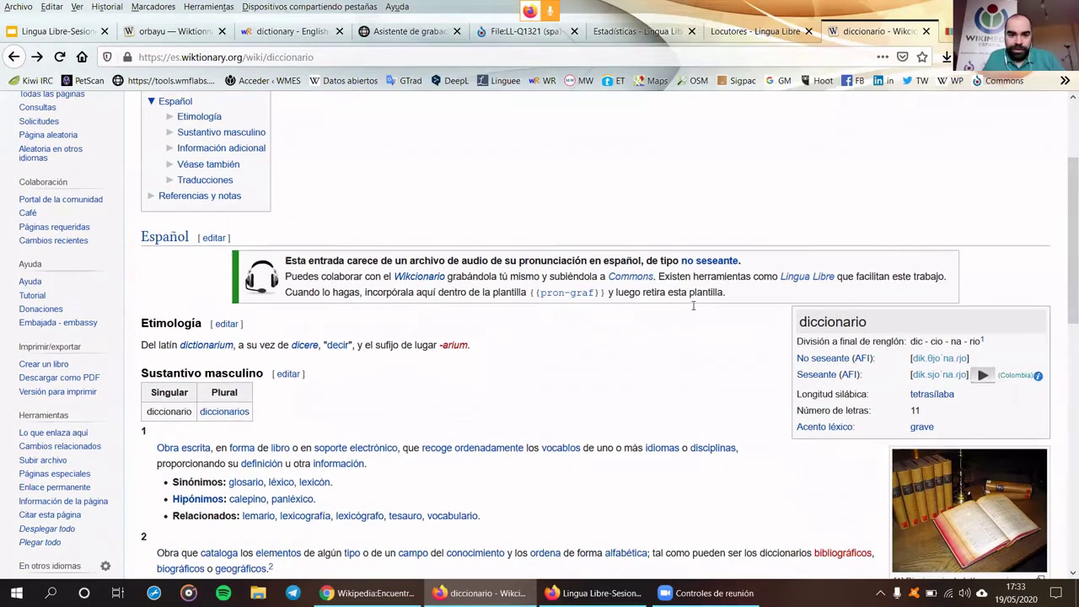
{"action": "scroll", "coordinate": [649, 324], "scroll_direction": "up", "scroll_amount": 2}
{"action": "scroll", "coordinate": [698, 329], "scroll_direction": "up", "scroll_amount": 1}
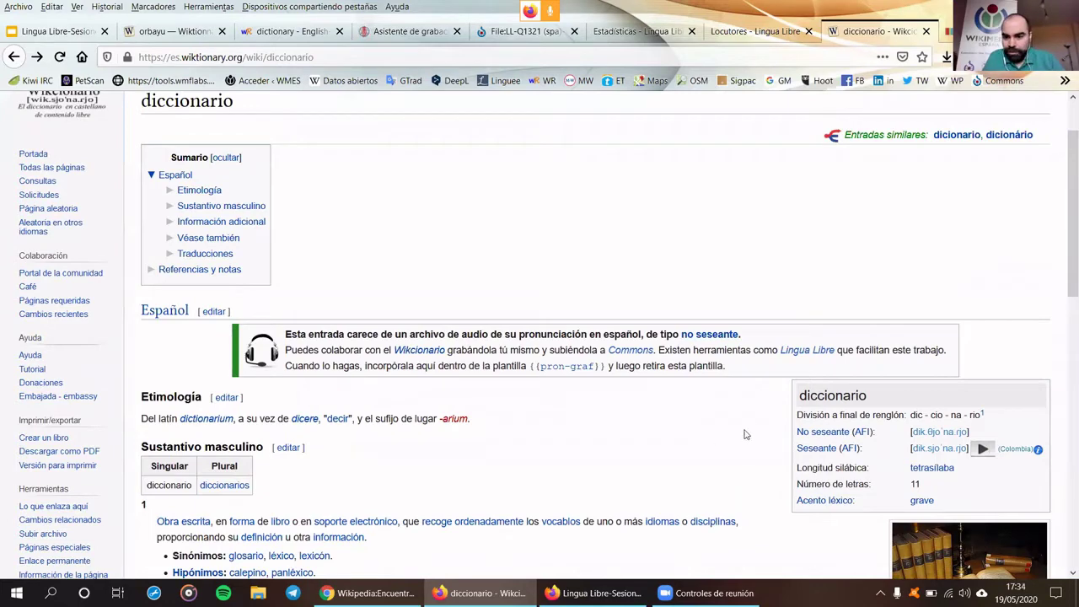
{"action": "scroll", "coordinate": [971, 374], "scroll_direction": "down", "scroll_amount": 1}
{"action": "scroll", "coordinate": [972, 374], "scroll_direction": "down", "scroll_amount": 1}
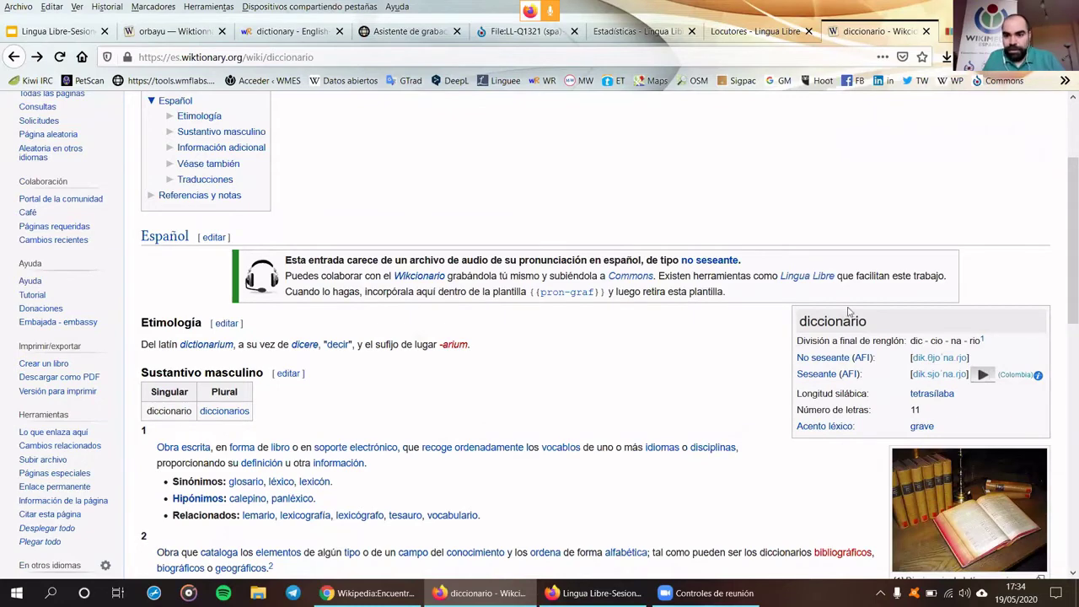
{"action": "scroll", "coordinate": [848, 312], "scroll_direction": "down", "scroll_amount": 1}
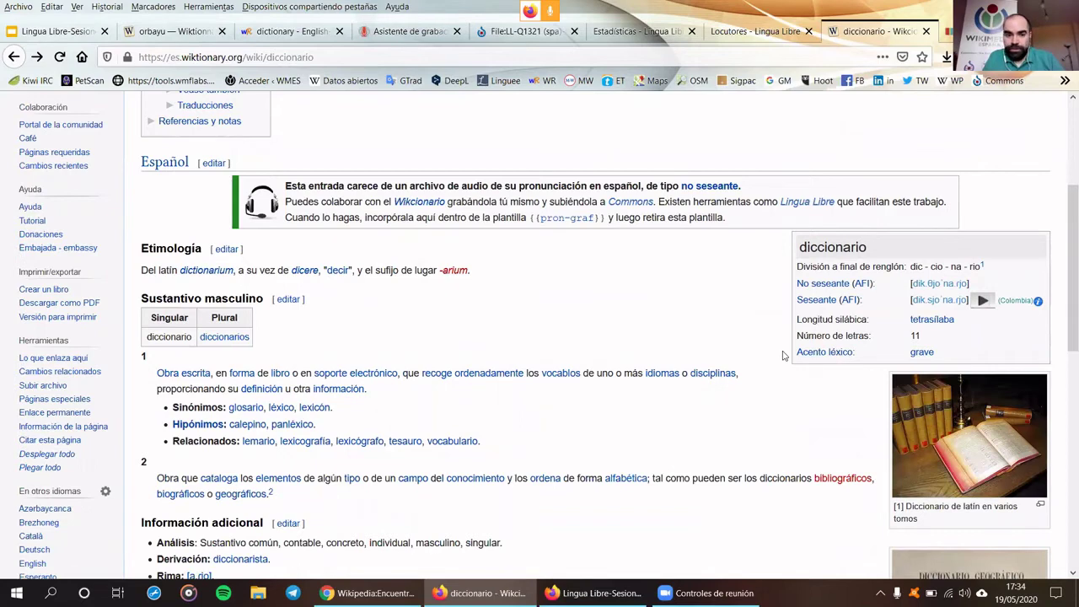
{"action": "scroll", "coordinate": [759, 359], "scroll_direction": "up", "scroll_amount": 3}
{"action": "scroll", "coordinate": [847, 414], "scroll_direction": "up", "scroll_amount": 2}
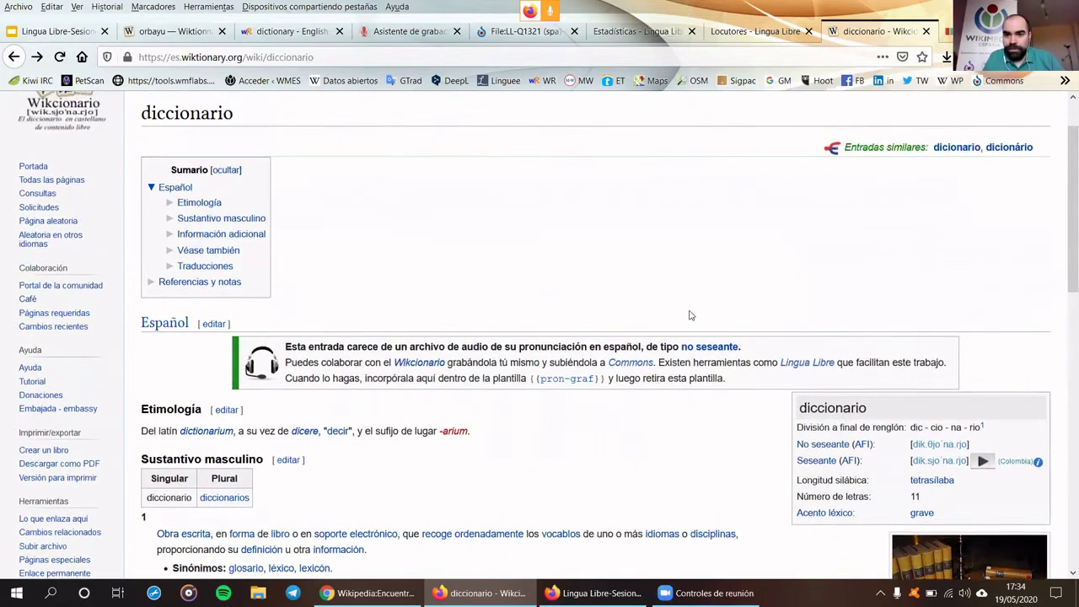
Open the "diccionario" entry's source for editing and examine its pron-graf template block
{"action": "left_click", "coordinate": [696, 140]}
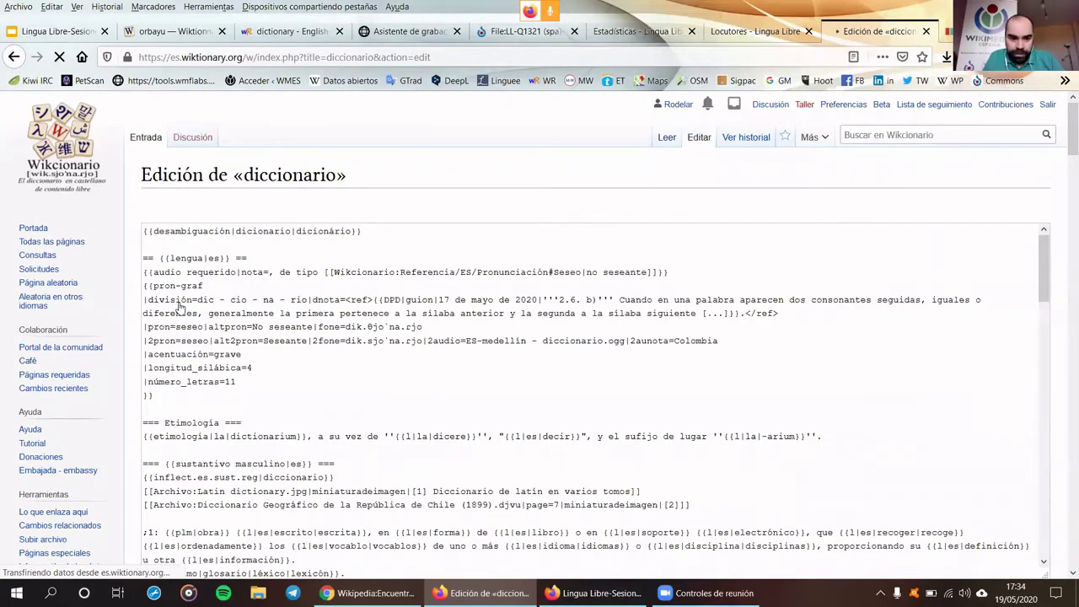
{"action": "scroll", "coordinate": [48, 338], "scroll_direction": "down", "scroll_amount": 2}
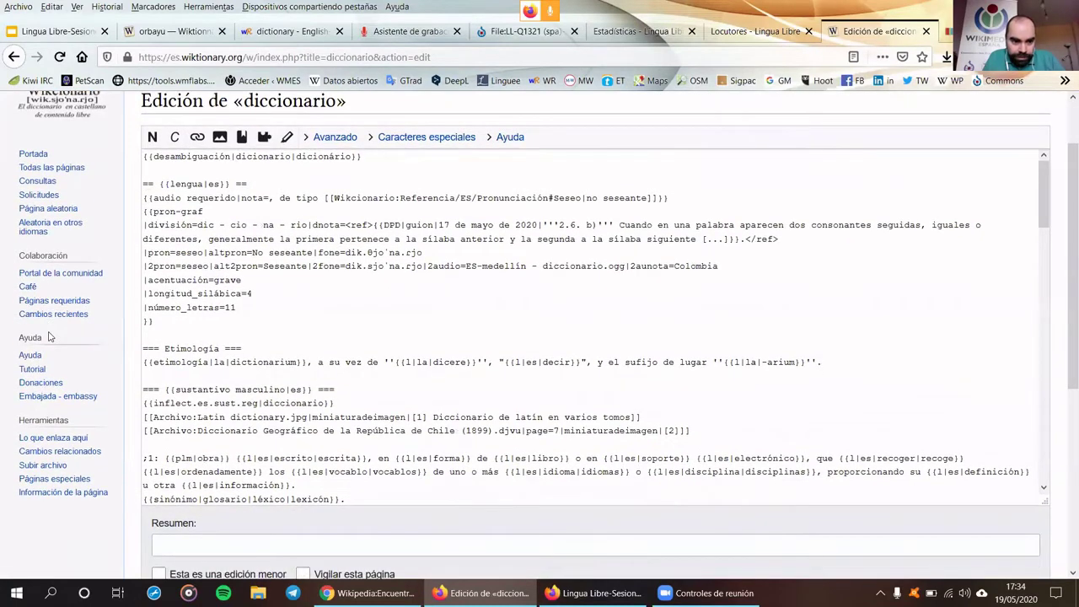
{"action": "scroll", "coordinate": [50, 337], "scroll_direction": "up", "scroll_amount": 2}
{"action": "scroll", "coordinate": [90, 346], "scroll_direction": "down", "scroll_amount": 2}
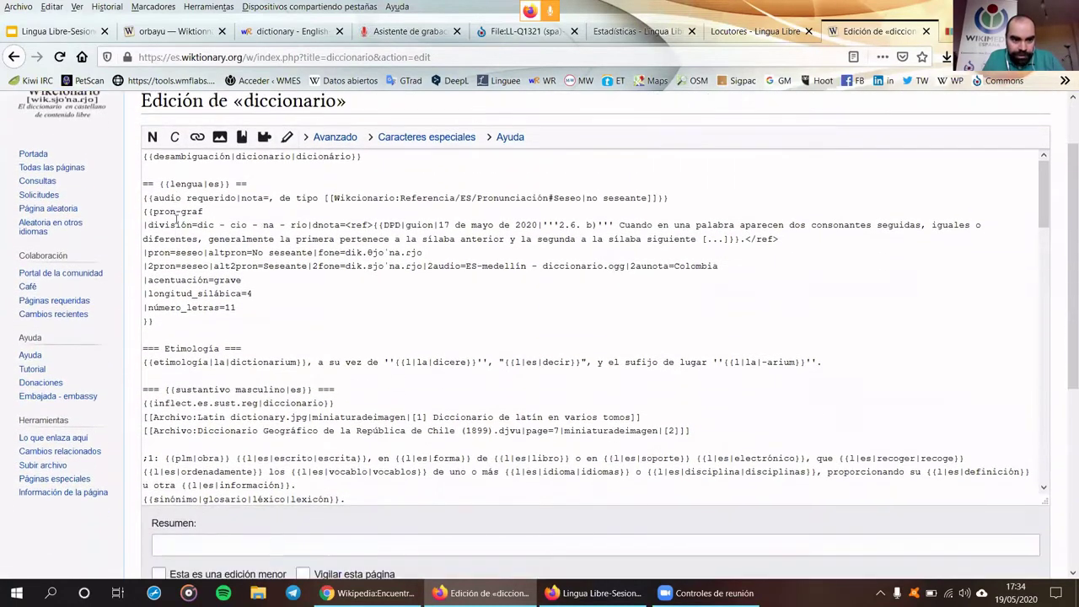
{"action": "left_click_drag", "start_coordinate": [145, 210], "coordinate": [175, 212]}
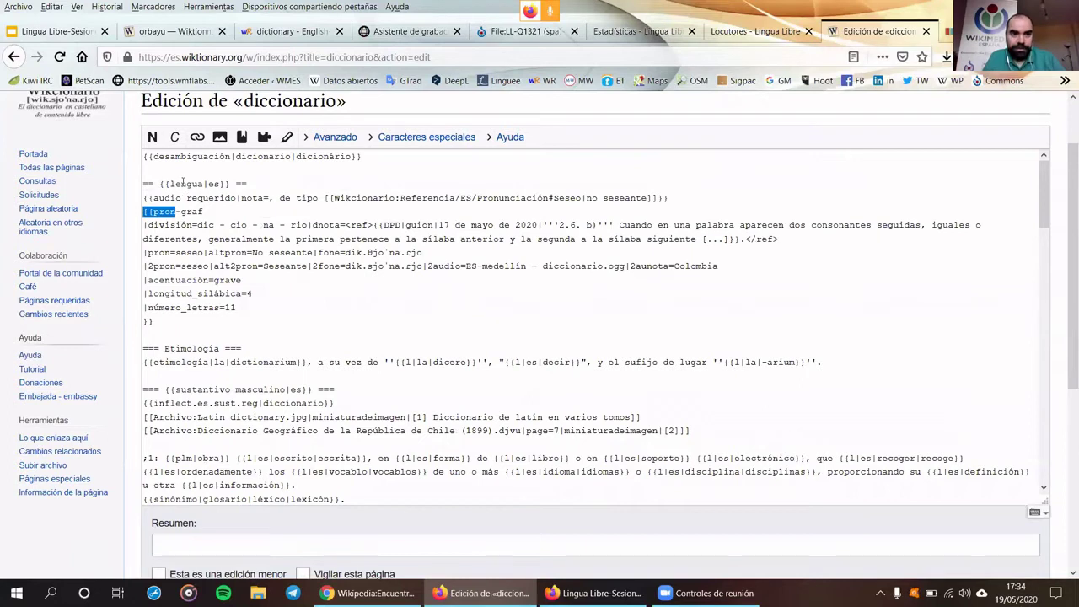
{"action": "left_click", "coordinate": [174, 204]}
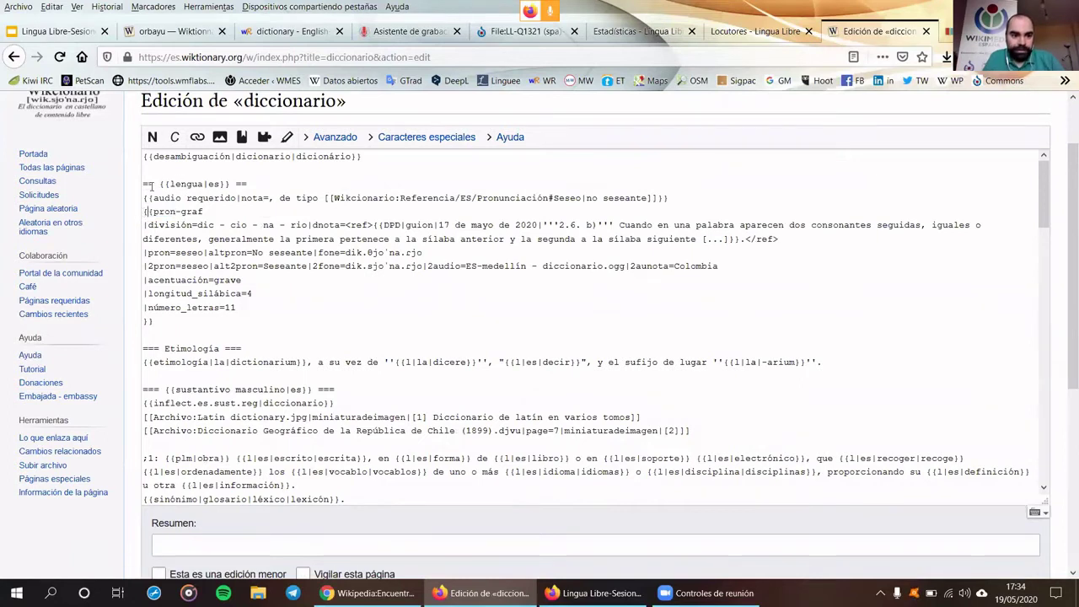
{"action": "left_click_drag", "start_coordinate": [145, 211], "coordinate": [205, 209]}
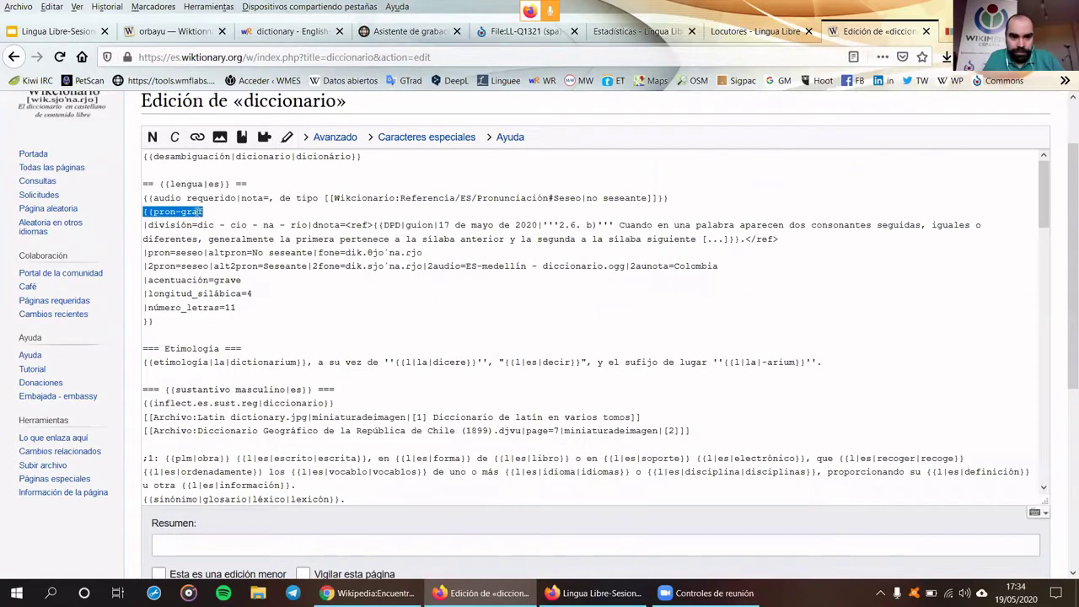
{"action": "left_click_drag", "start_coordinate": [174, 315], "coordinate": [137, 215]}
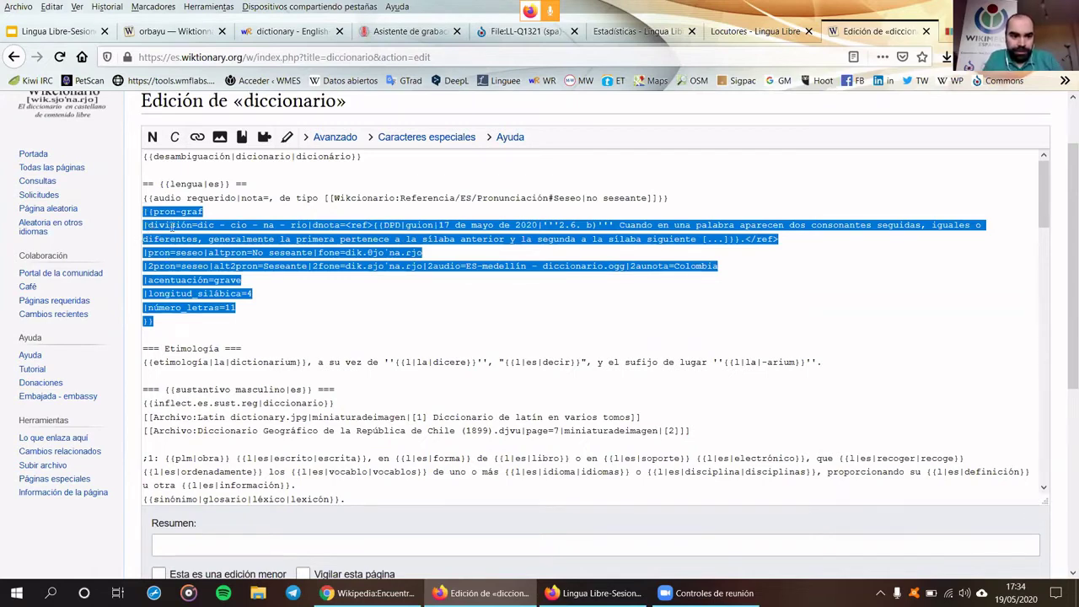
{"action": "left_click", "coordinate": [199, 253]}
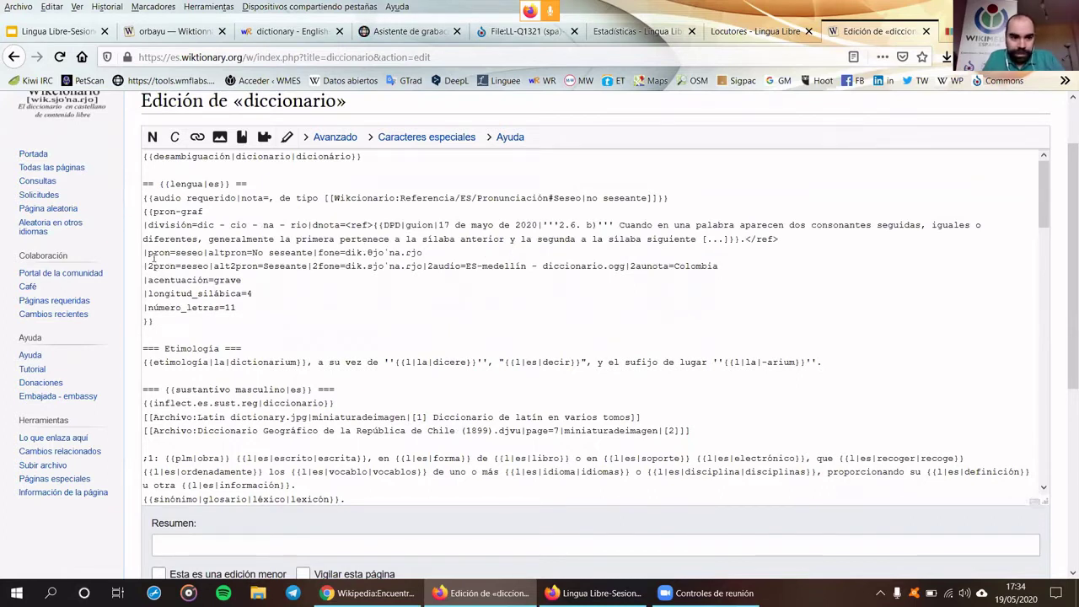
Examine the no seseante and seseante lines of the pron-graf template, including the seseante line's audio file and note parameters
{"action": "left_click_drag", "start_coordinate": [145, 253], "coordinate": [230, 254]}
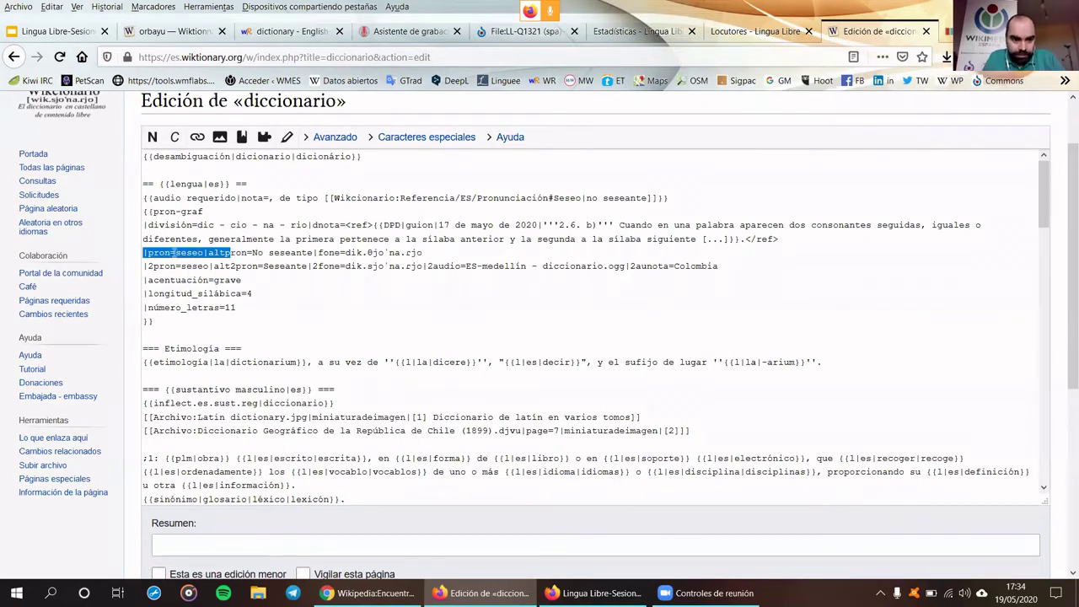
{"action": "left_click", "coordinate": [242, 253]}
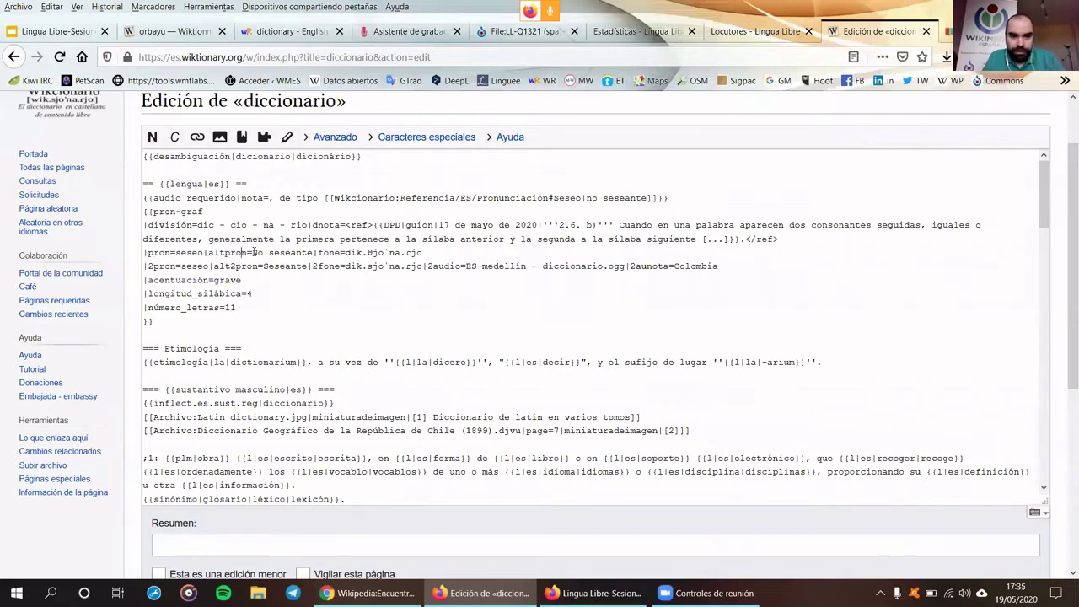
{"action": "left_click_drag", "start_coordinate": [251, 253], "coordinate": [310, 266]}
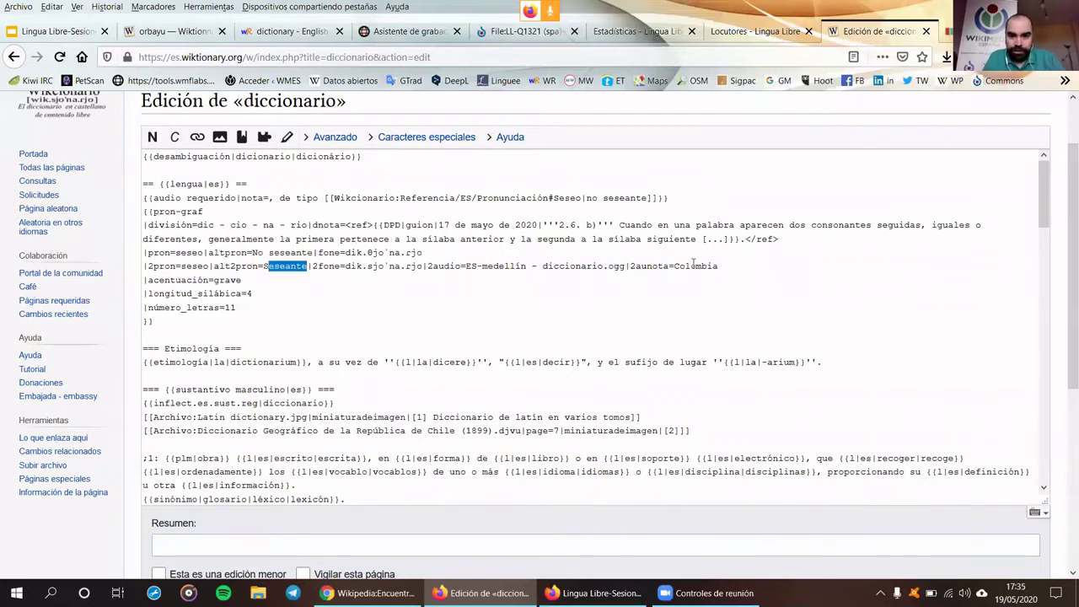
{"action": "left_click_drag", "start_coordinate": [723, 267], "coordinate": [141, 253]}
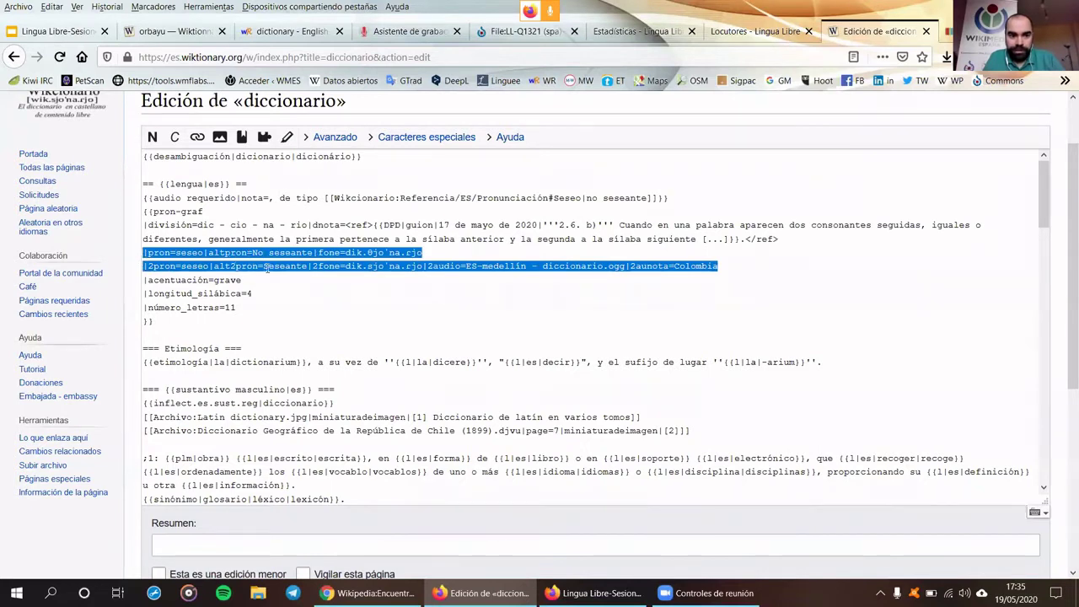
{"action": "left_click", "coordinate": [325, 266]}
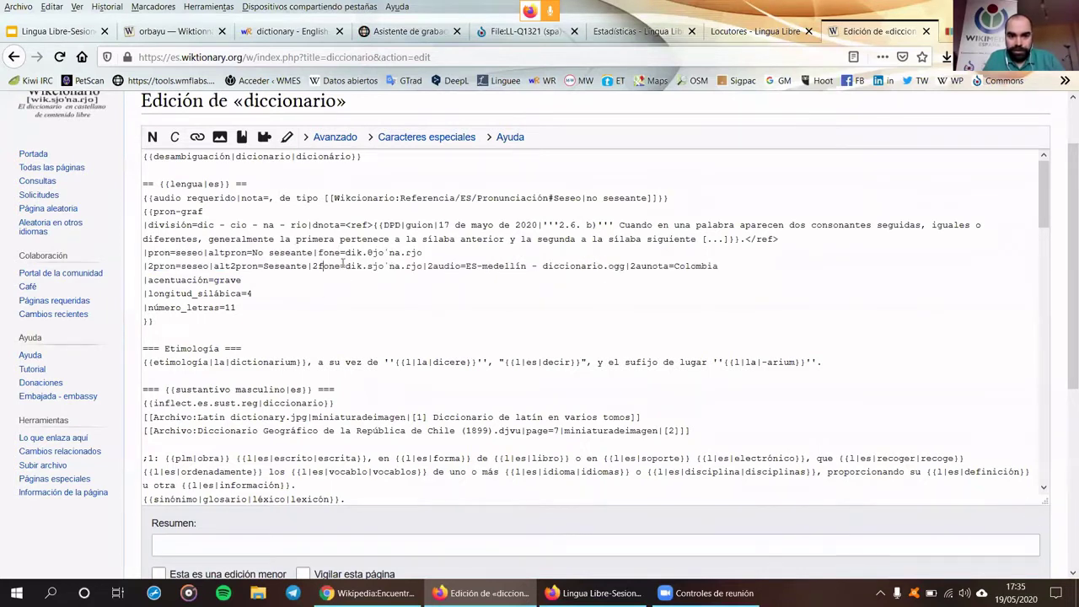
{"action": "left_click_drag", "start_coordinate": [466, 266], "coordinate": [625, 266]}
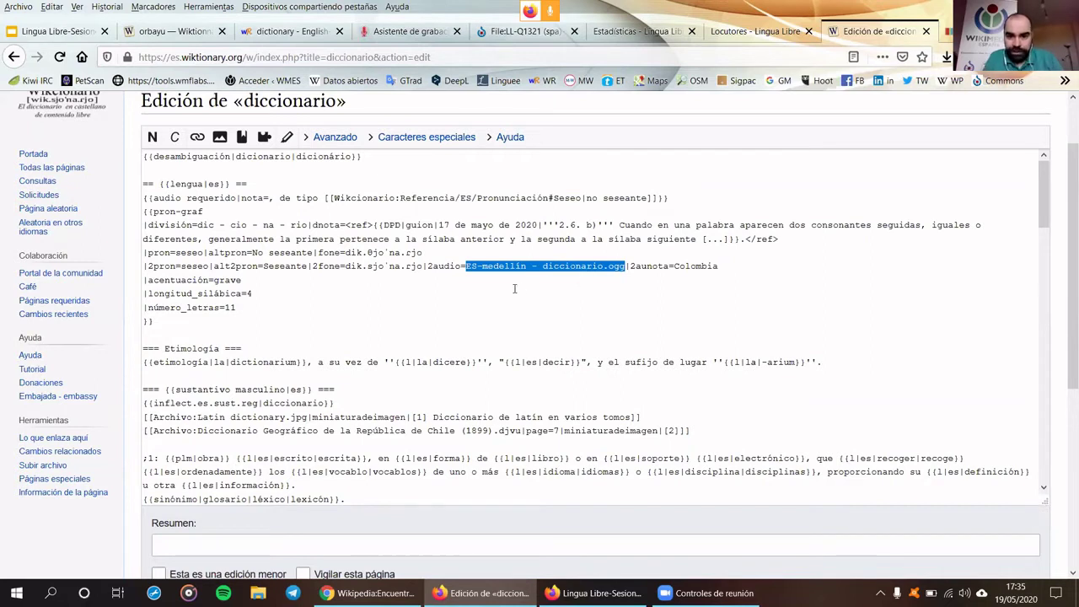
{"action": "left_click_drag", "start_coordinate": [732, 264], "coordinate": [645, 269]}
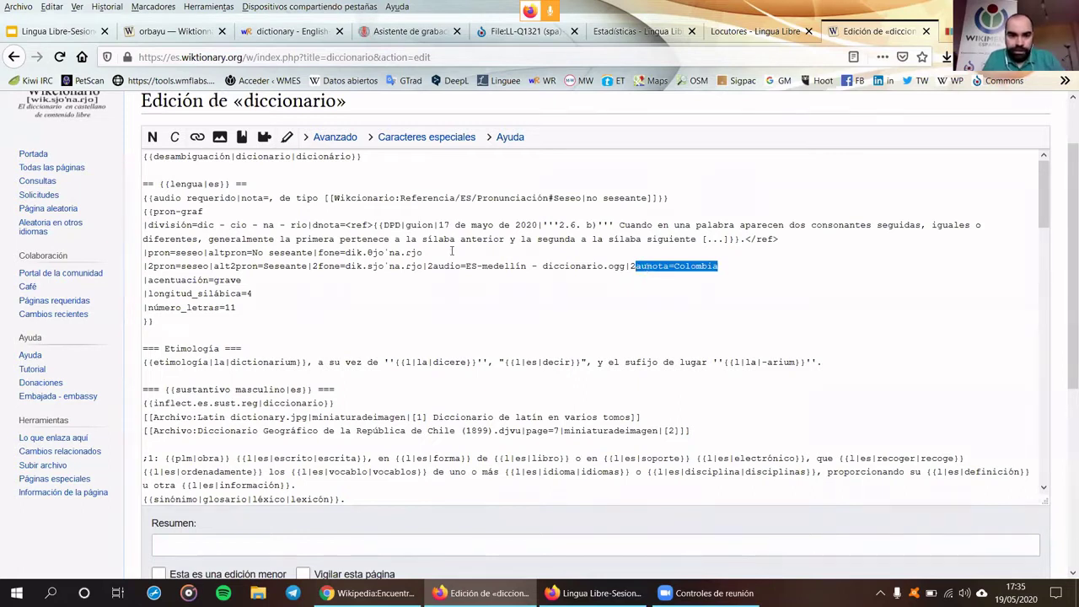
Copy the seseante line's audio and note parameters to the end of the no seseante line, changing 2audio to |audio
{"action": "key", "text": "Up"}
{"action": "left_click_drag", "start_coordinate": [716, 266], "coordinate": [433, 266]}
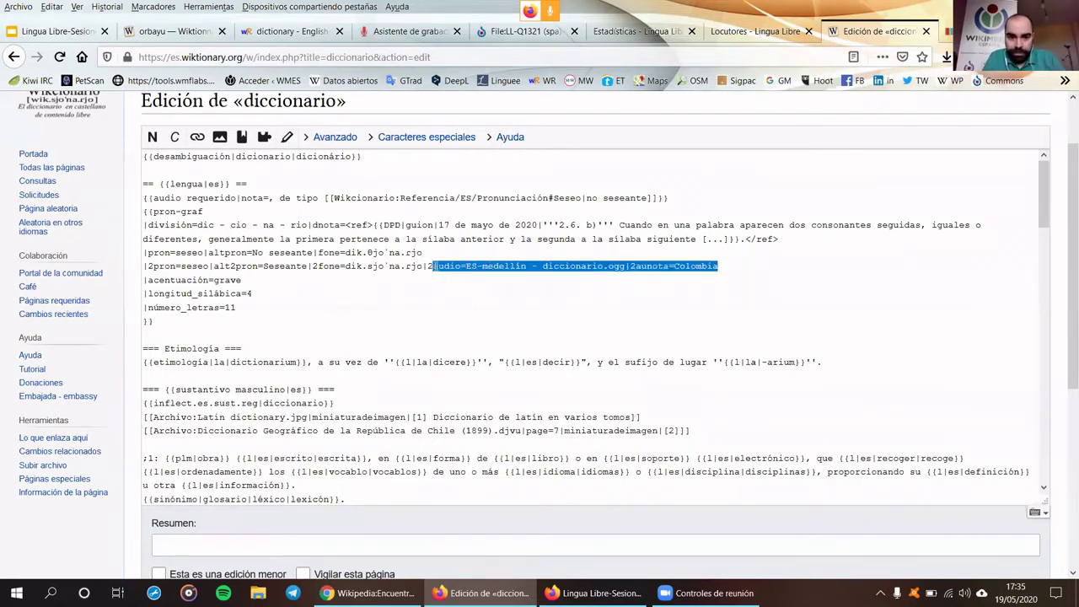
{"action": "right_click", "coordinate": [431, 267]}
{"action": "left_click", "coordinate": [498, 301]}
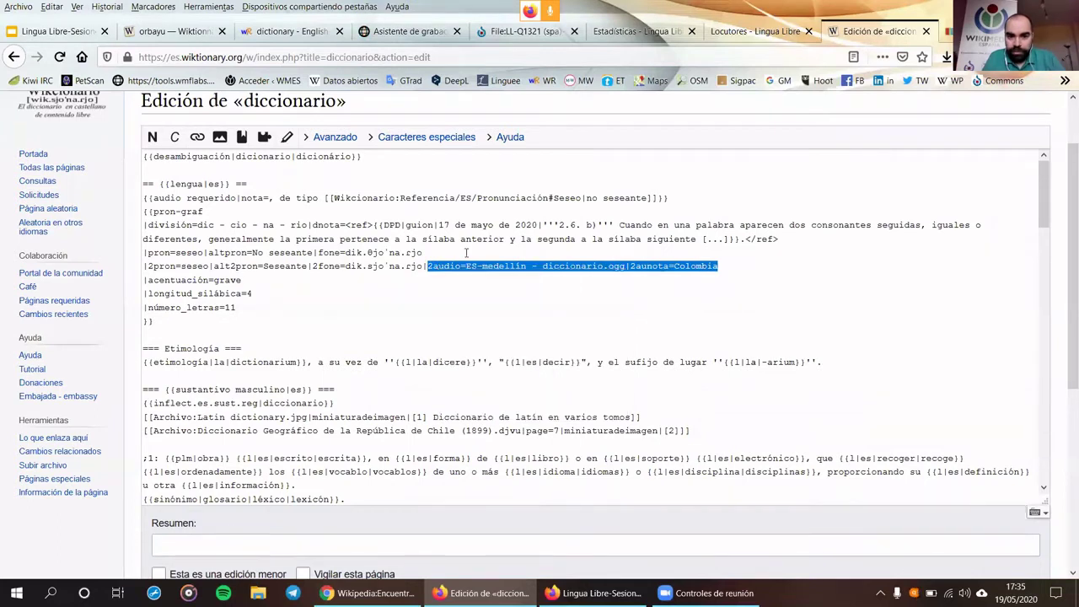
{"action": "right_click", "coordinate": [466, 254]}
{"action": "left_click", "coordinate": [498, 304]}
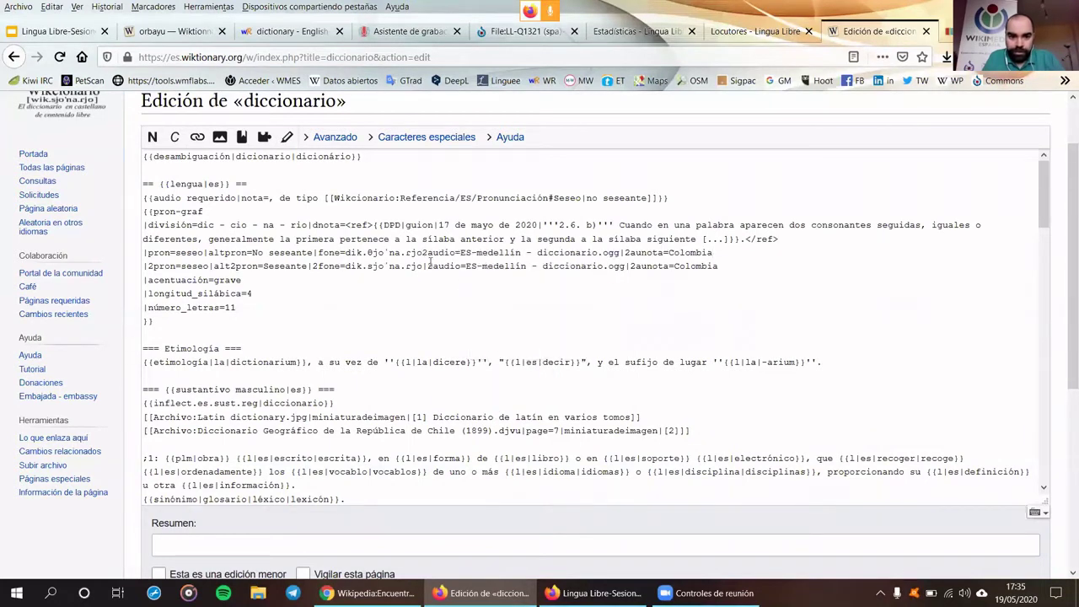
{"action": "key", "text": "BackSpace"}
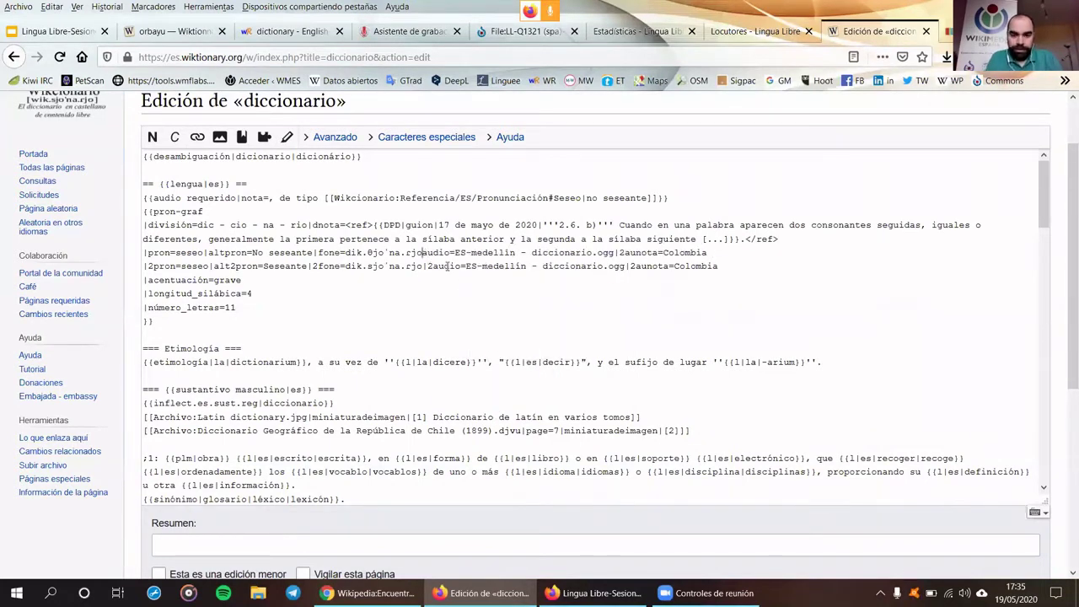
{"action": "type", "text": "|"}
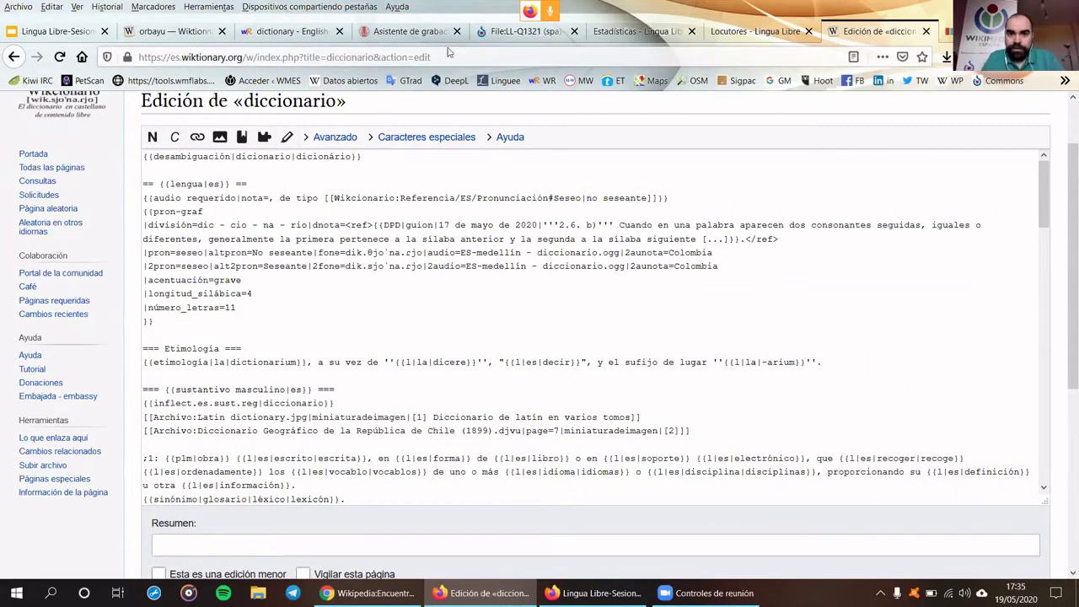
Copy the recording's .wav file name from its Wikimedia Commons page and use it as the no seseante line's audio value
{"action": "left_click", "coordinate": [504, 38]}
{"action": "left_click_drag", "start_coordinate": [509, 174], "coordinate": [175, 175]}
{"action": "right_click", "coordinate": [232, 174]}
{"action": "left_click", "coordinate": [262, 182]}
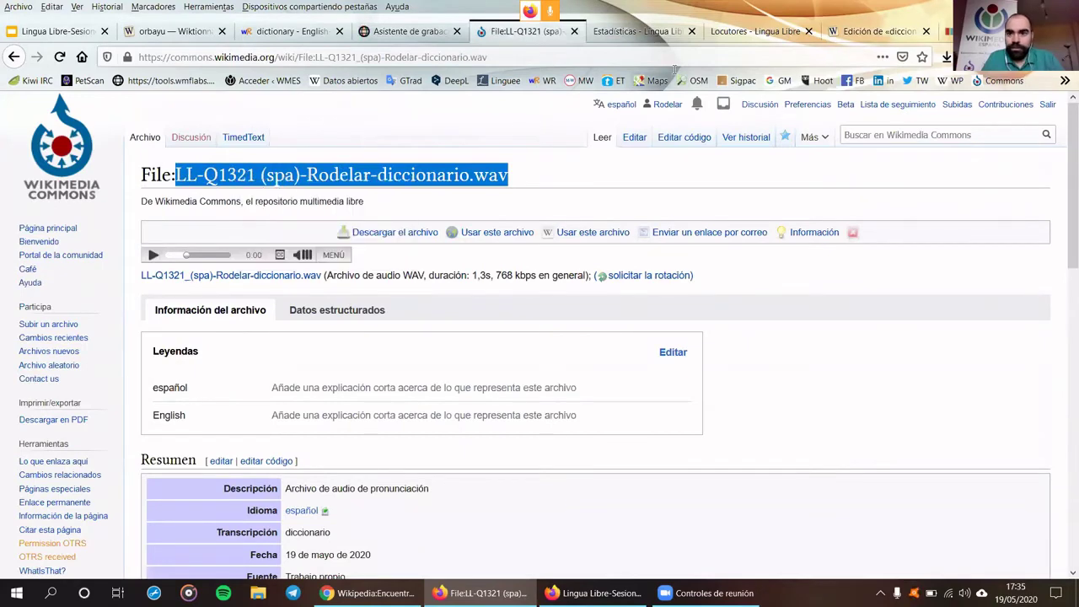
{"action": "left_click", "coordinate": [855, 34]}
{"action": "left_click_drag", "start_coordinate": [459, 252], "coordinate": [619, 252]}
{"action": "right_click", "coordinate": [600, 252]}
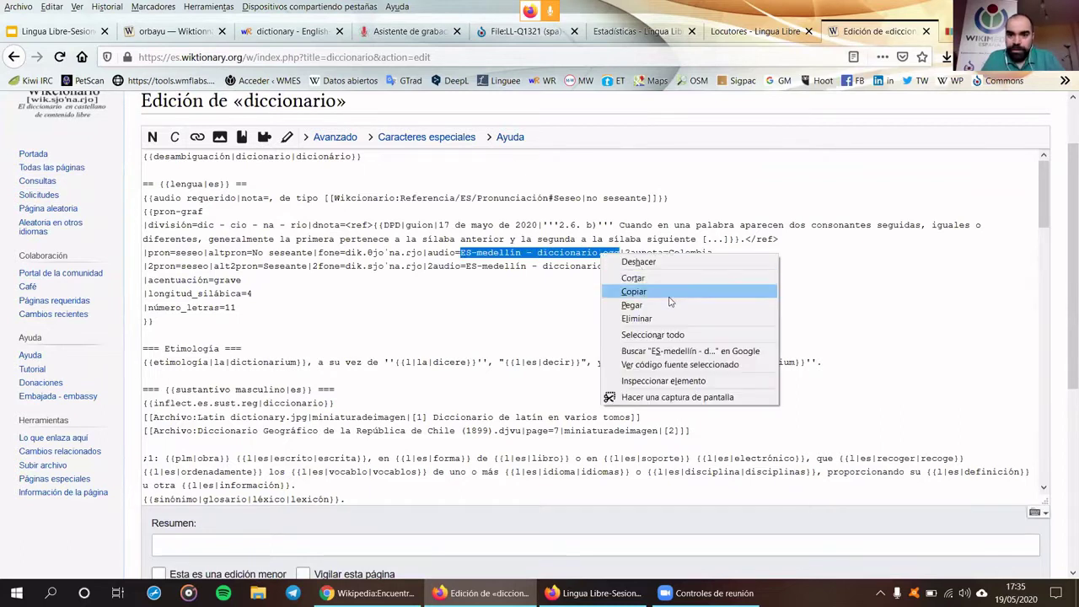
{"action": "left_click", "coordinate": [669, 299]}
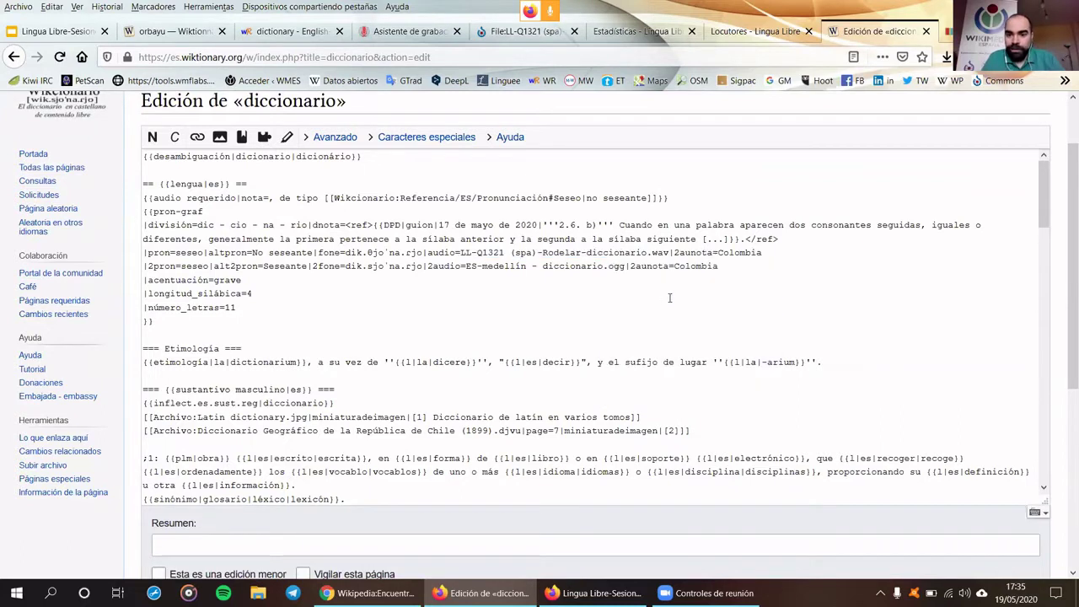
Set the no seseante line's audio note to España and preview the entry to check its pronunciation box
{"action": "double_click", "coordinate": [733, 253]}
{"action": "type", "text": "España"}
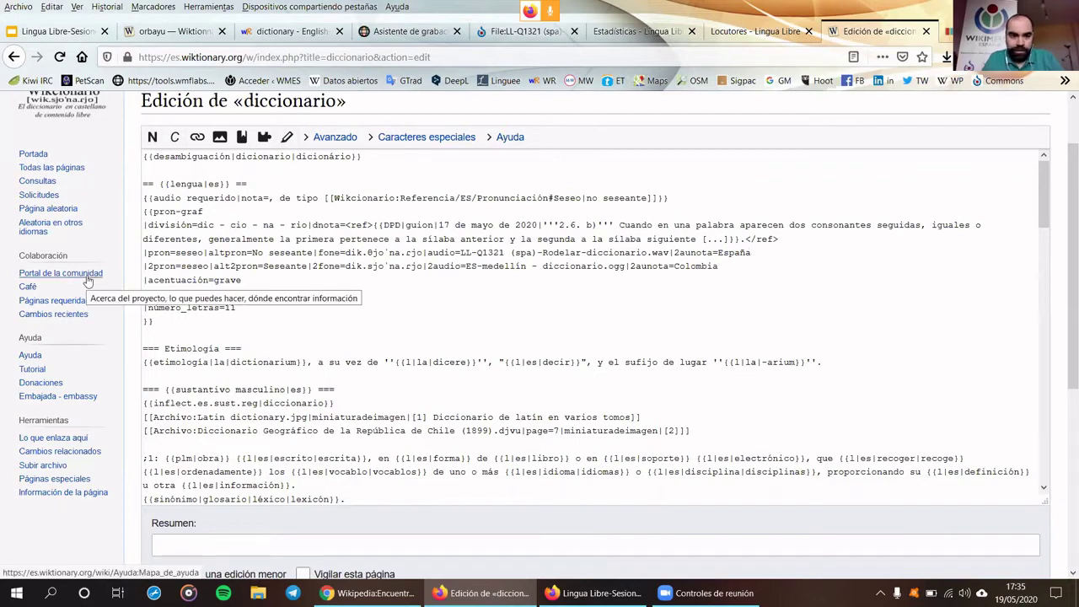
{"action": "scroll", "coordinate": [87, 281], "scroll_direction": "down", "scroll_amount": 4}
{"action": "left_click", "coordinate": [306, 379]}
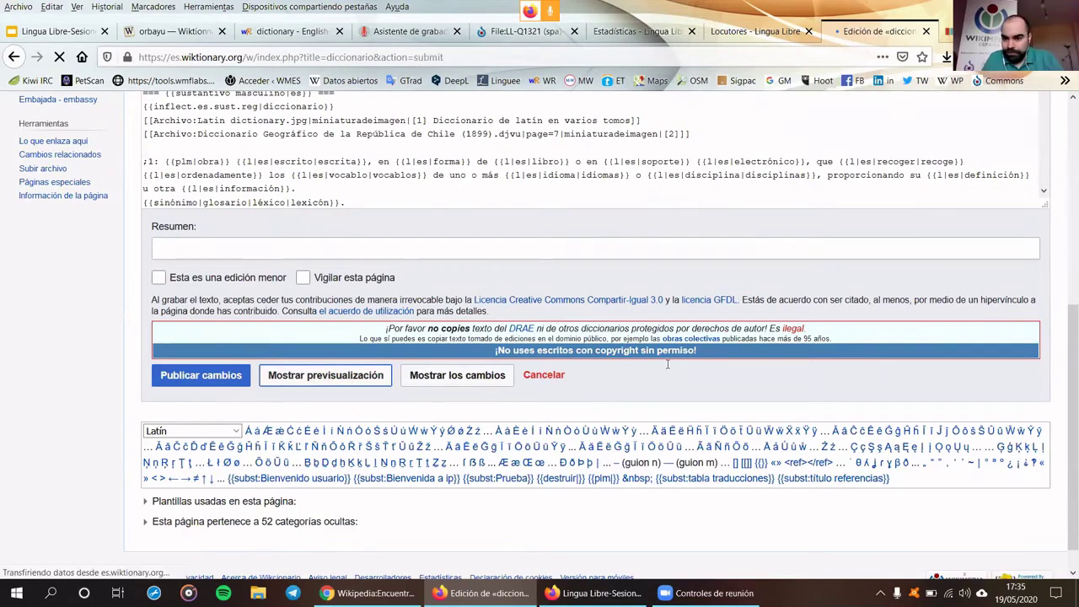
{"action": "scroll", "coordinate": [1063, 236], "scroll_direction": "down", "scroll_amount": 5}
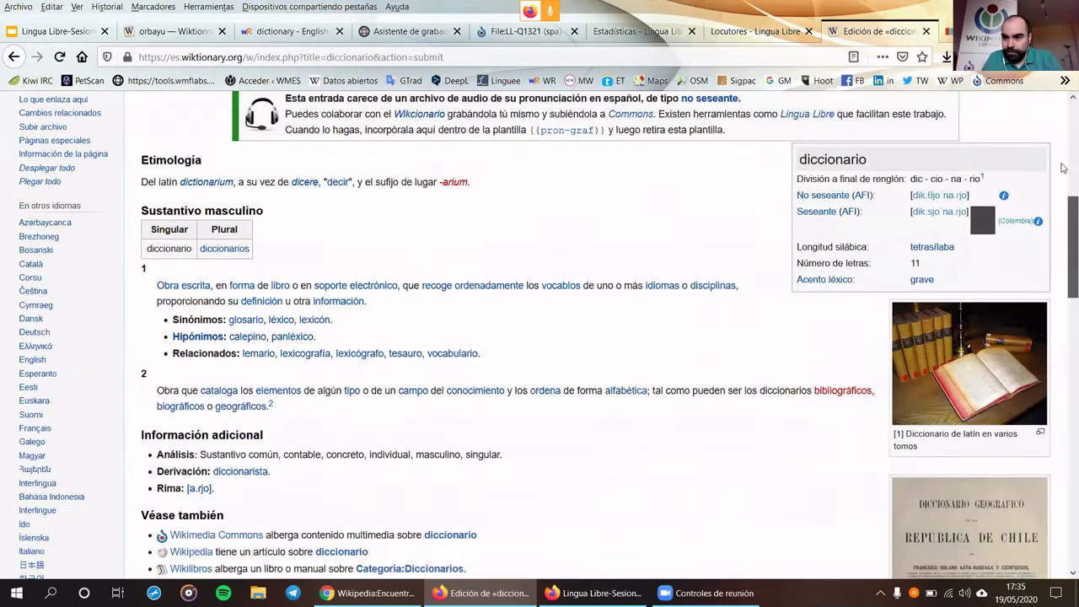
{"action": "scroll", "coordinate": [1062, 194], "scroll_direction": "up", "scroll_amount": 3}
{"action": "scroll", "coordinate": [1062, 193], "scroll_direction": "down", "scroll_amount": 4}
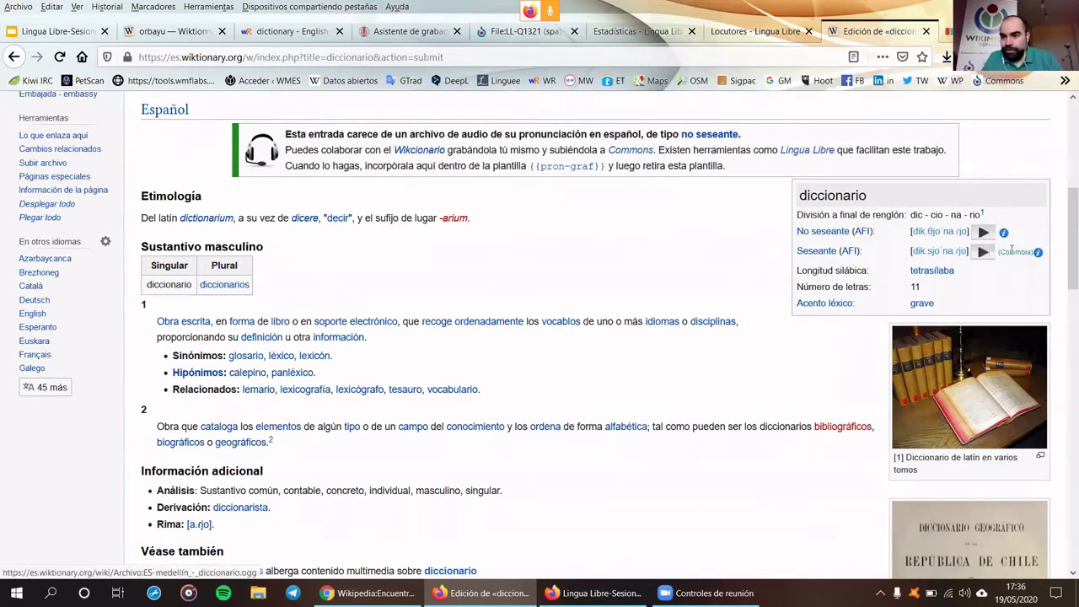
{"action": "scroll", "coordinate": [1064, 262], "scroll_direction": "down", "scroll_amount": 7}
{"action": "scroll", "coordinate": [1062, 426], "scroll_direction": "down", "scroll_amount": 10}
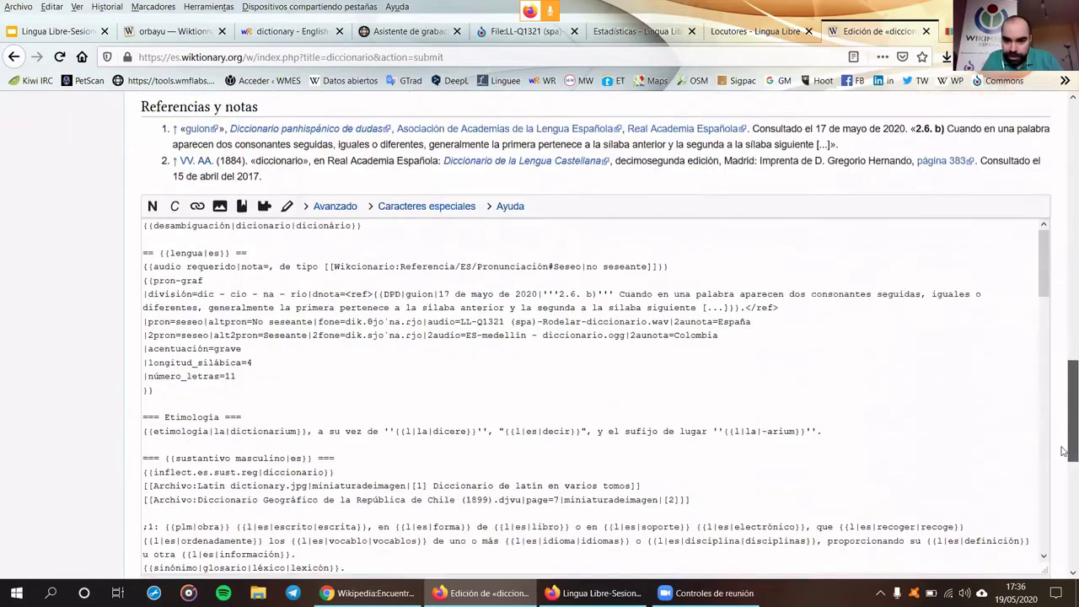
Correct the no seseante line's 2aunota parameter to aunota and preview the entry's pronunciation box again
{"action": "left_click", "coordinate": [681, 246]}
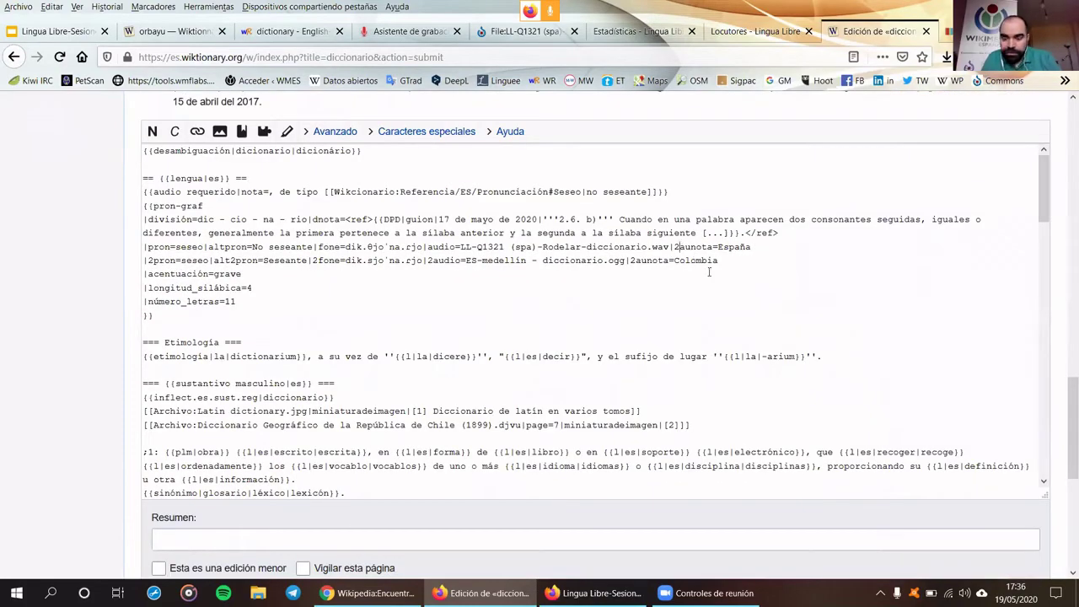
{"action": "key", "text": "BackSpace"}
{"action": "scroll", "coordinate": [221, 366], "scroll_direction": "down", "scroll_amount": 7}
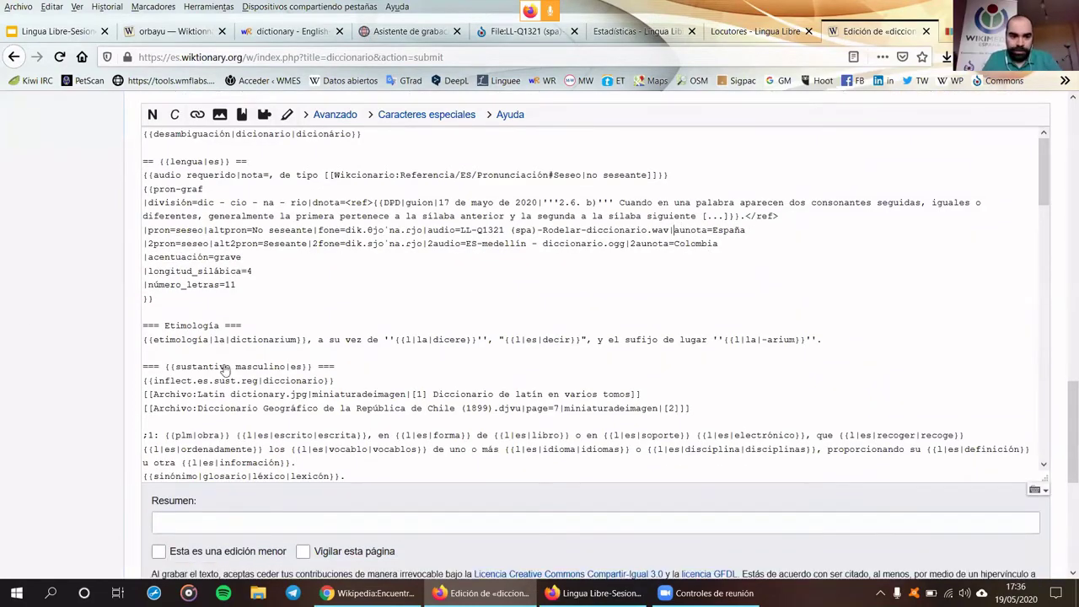
{"action": "left_click", "coordinate": [297, 297]}
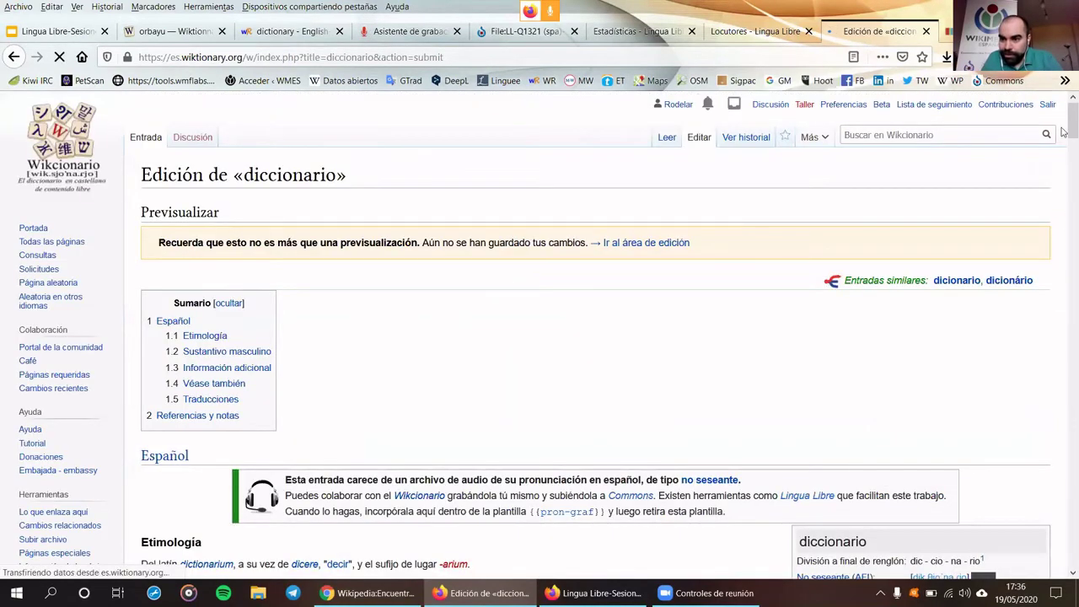
{"action": "scroll", "coordinate": [1063, 222], "scroll_direction": "down", "scroll_amount": 10}
{"action": "scroll", "coordinate": [1063, 171], "scroll_direction": "up", "scroll_amount": 7}
{"action": "scroll", "coordinate": [1063, 171], "scroll_direction": "down", "scroll_amount": 2}
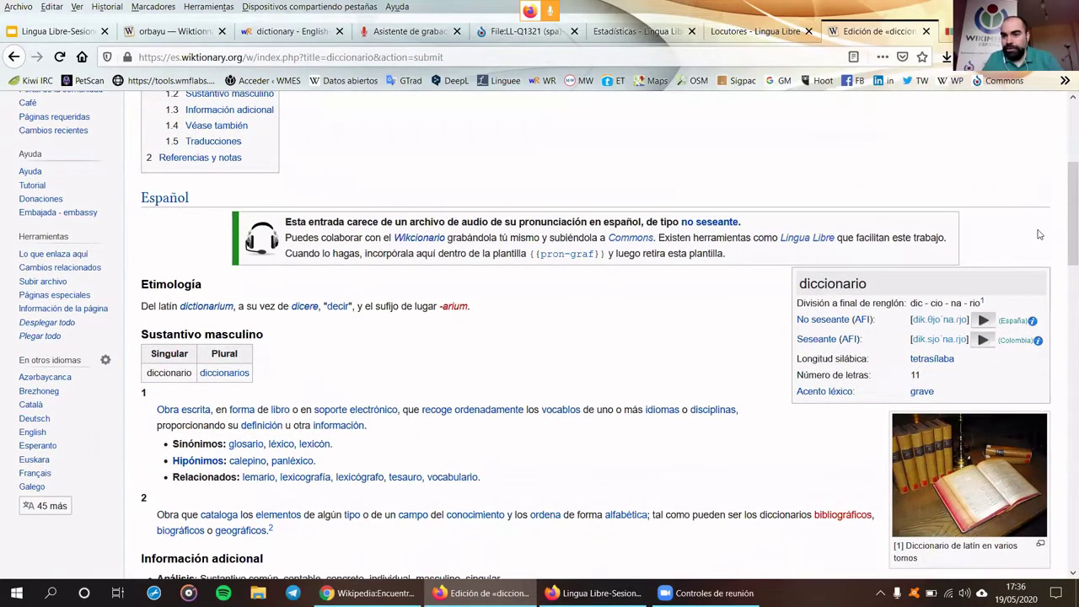
{"action": "scroll", "coordinate": [925, 168], "scroll_direction": "down", "scroll_amount": 3}
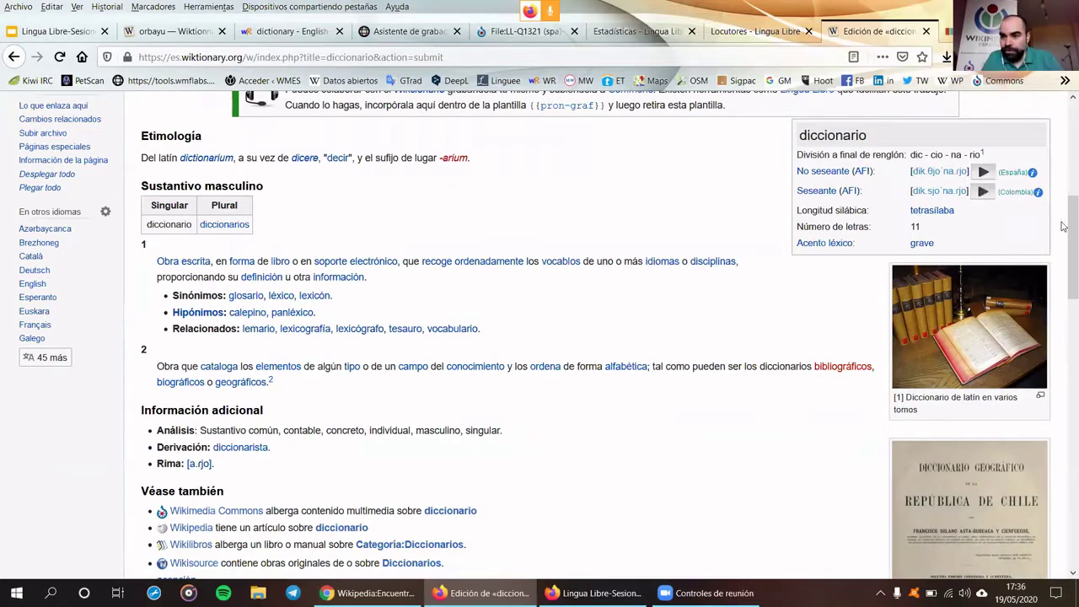
Publish the changes to the "diccionario" entry and check the España audio in its pronunciation box
{"action": "left_click_drag", "start_coordinate": [1064, 313], "coordinate": [1063, 526]}
{"action": "left_click", "coordinate": [213, 477]}
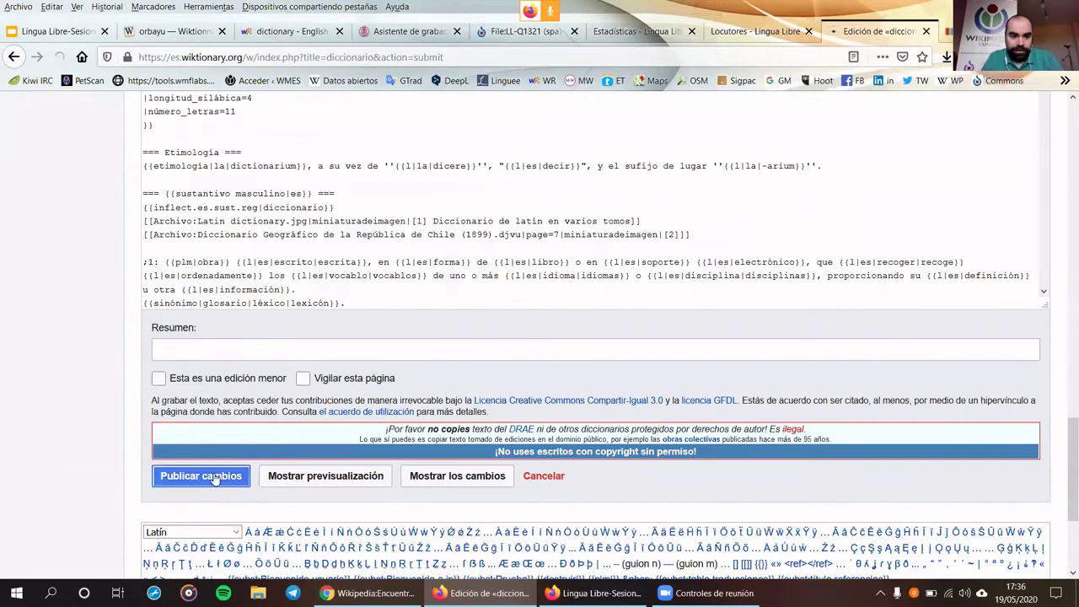
{"action": "scroll", "coordinate": [765, 299], "scroll_direction": "down", "scroll_amount": 3}
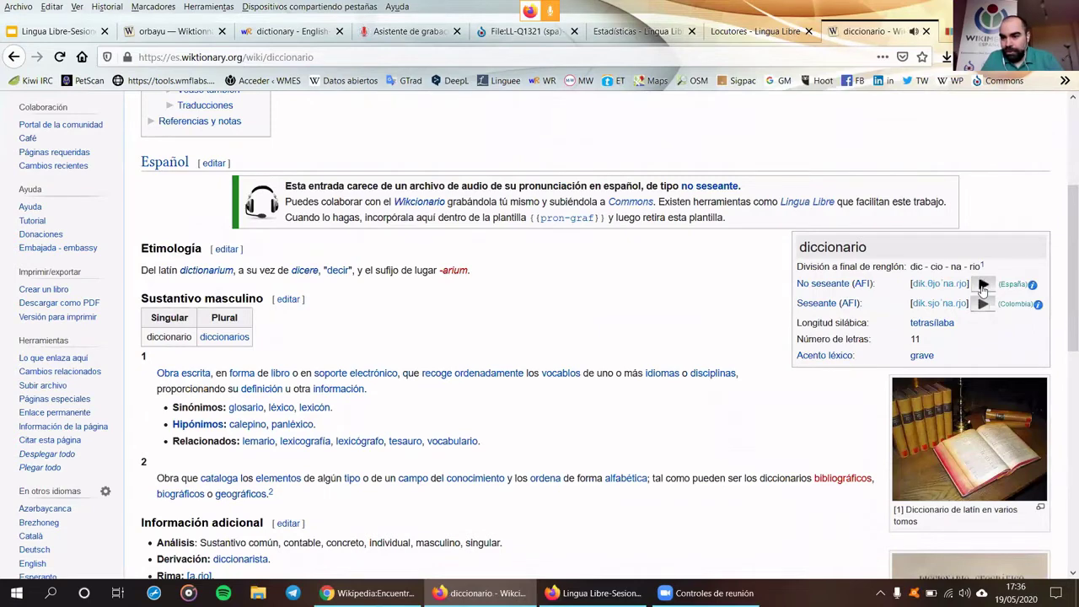
{"action": "scroll", "coordinate": [537, 322], "scroll_direction": "up", "scroll_amount": 3}
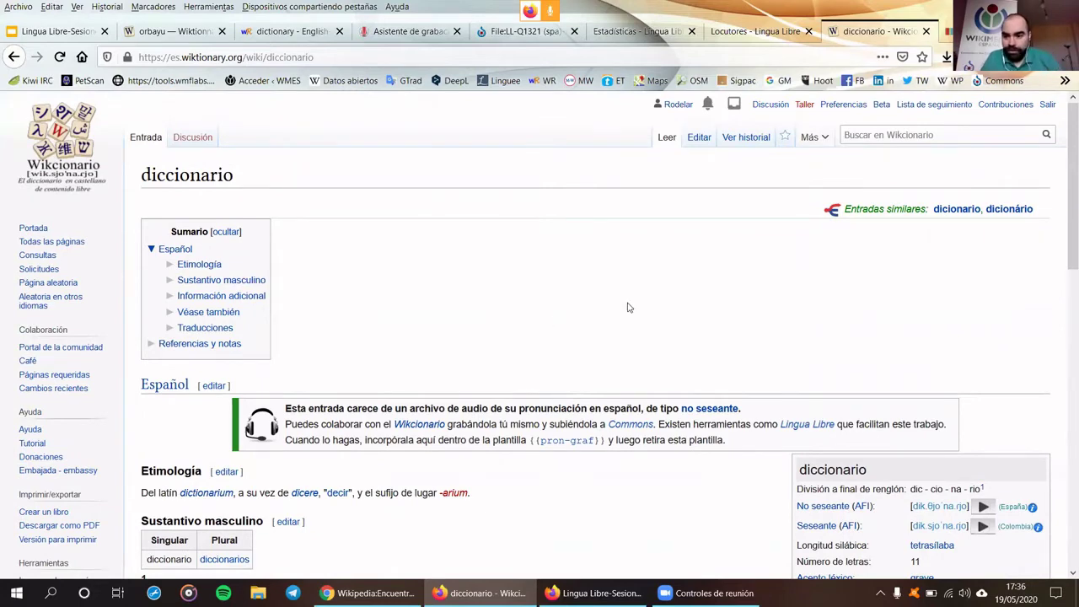
{"action": "scroll", "coordinate": [627, 308], "scroll_direction": "down", "scroll_amount": 3}
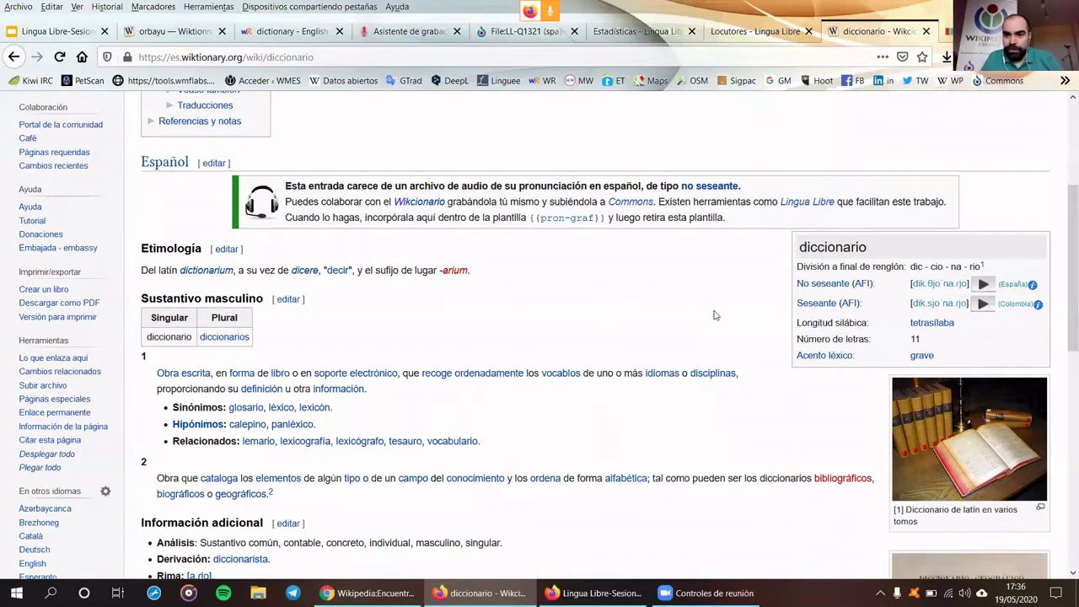
{"action": "scroll", "coordinate": [714, 316], "scroll_direction": "up", "scroll_amount": 2}
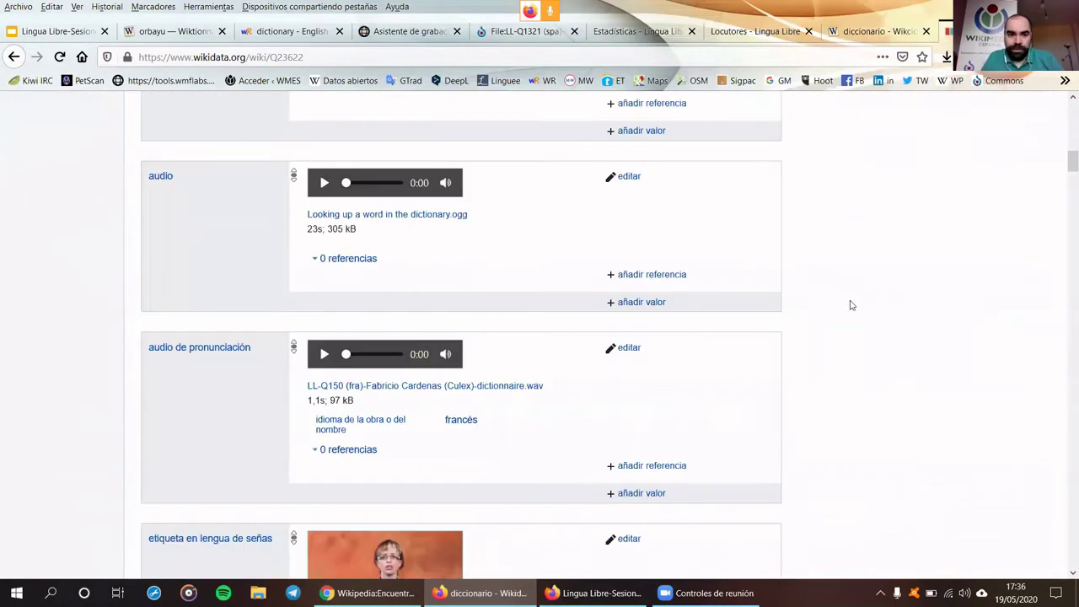
Examine the Wikidata "diccionario" item's image, audio and audio de pronunciación statements, including playback of the French pronunciation
{"action": "scroll", "coordinate": [947, 311], "scroll_direction": "up", "scroll_amount": 1}
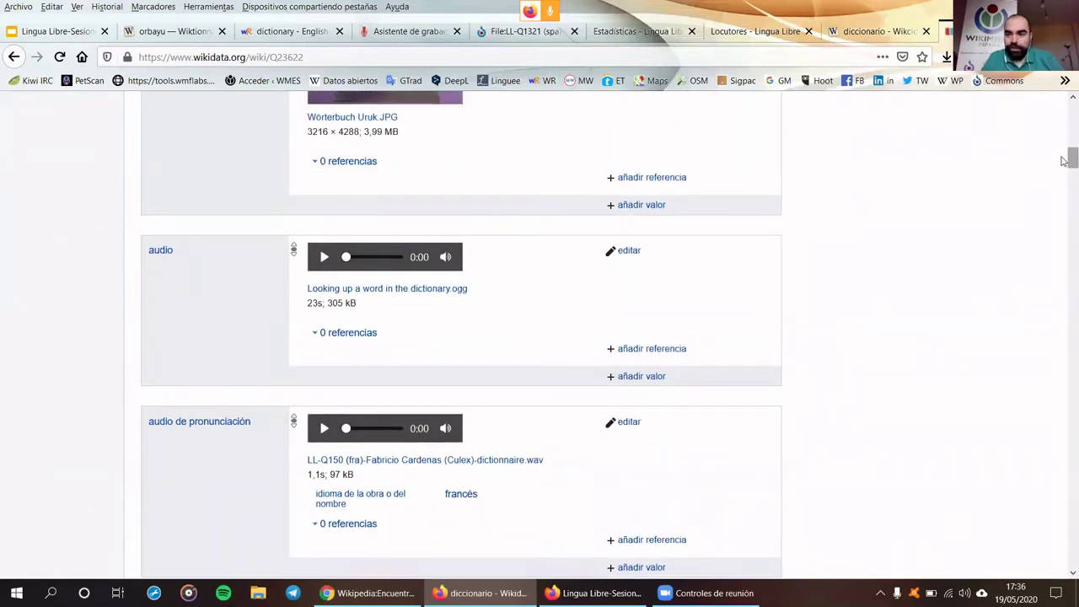
{"action": "scroll", "coordinate": [1063, 161], "scroll_direction": "up", "scroll_amount": 10}
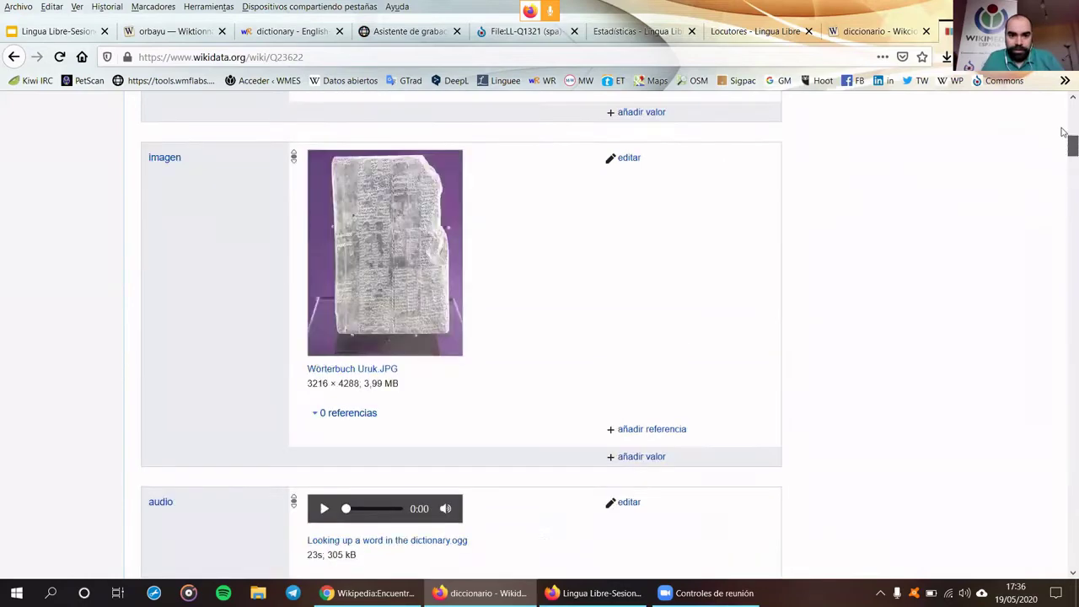
{"action": "scroll", "coordinate": [266, 396], "scroll_direction": "down", "scroll_amount": 5}
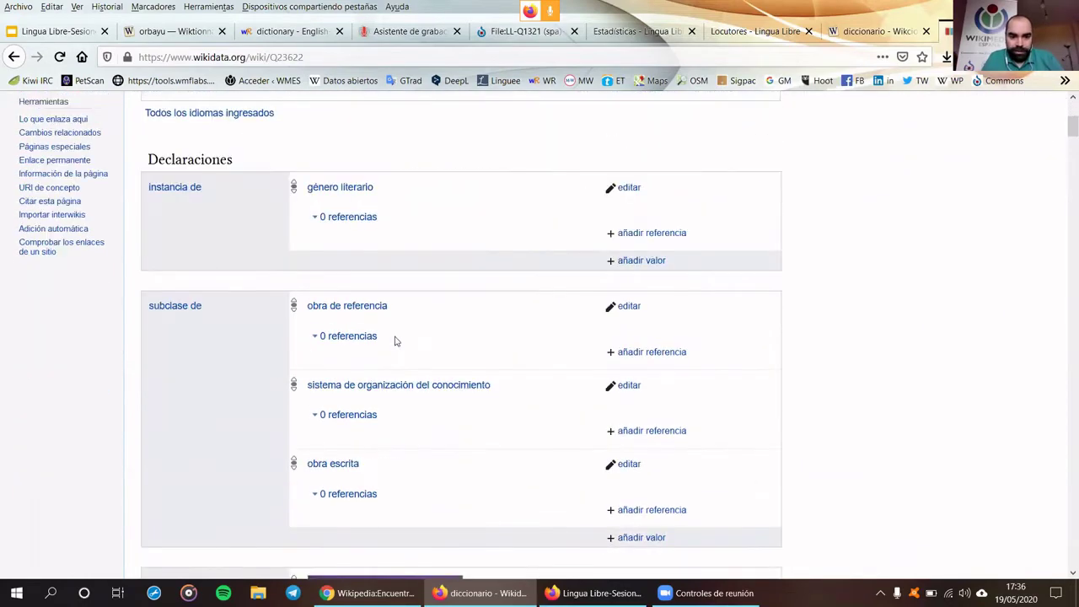
{"action": "scroll", "coordinate": [376, 402], "scroll_direction": "down", "scroll_amount": 9}
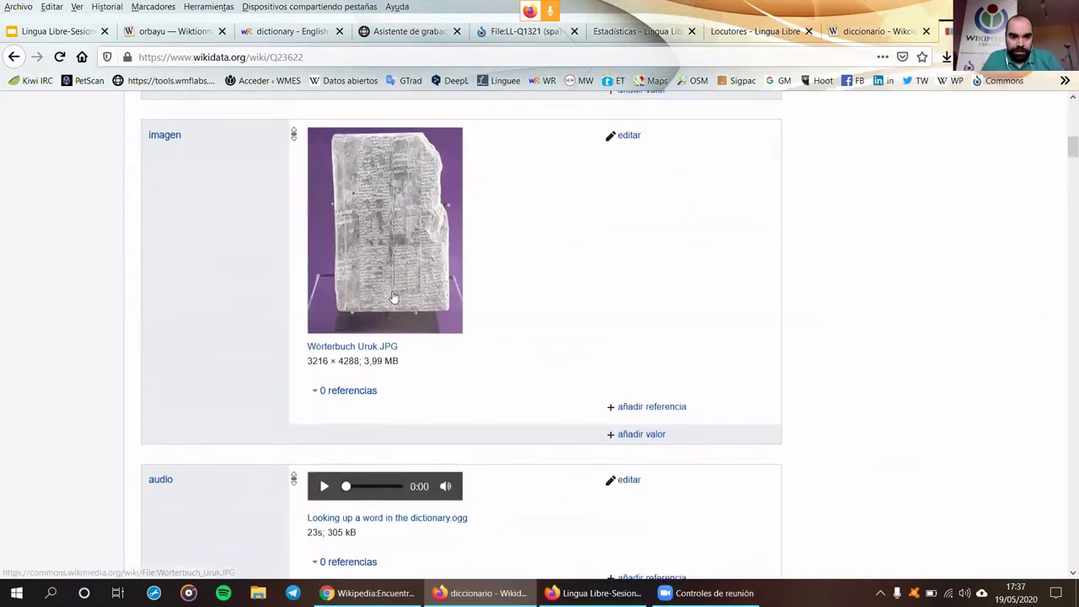
{"action": "scroll", "coordinate": [396, 300], "scroll_direction": "down", "scroll_amount": 6}
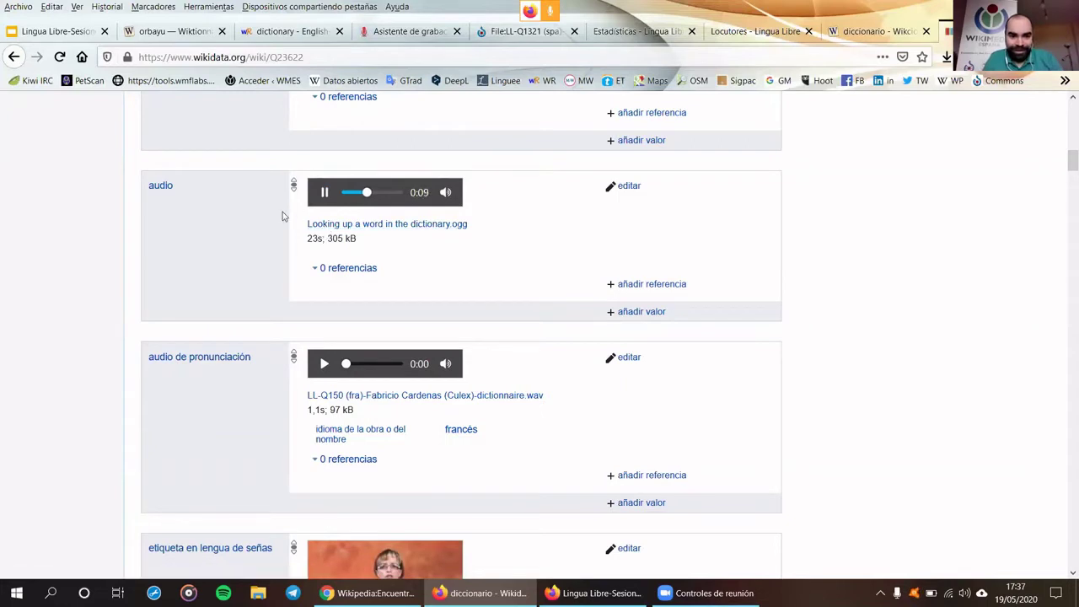
{"action": "left_click", "coordinate": [325, 193]}
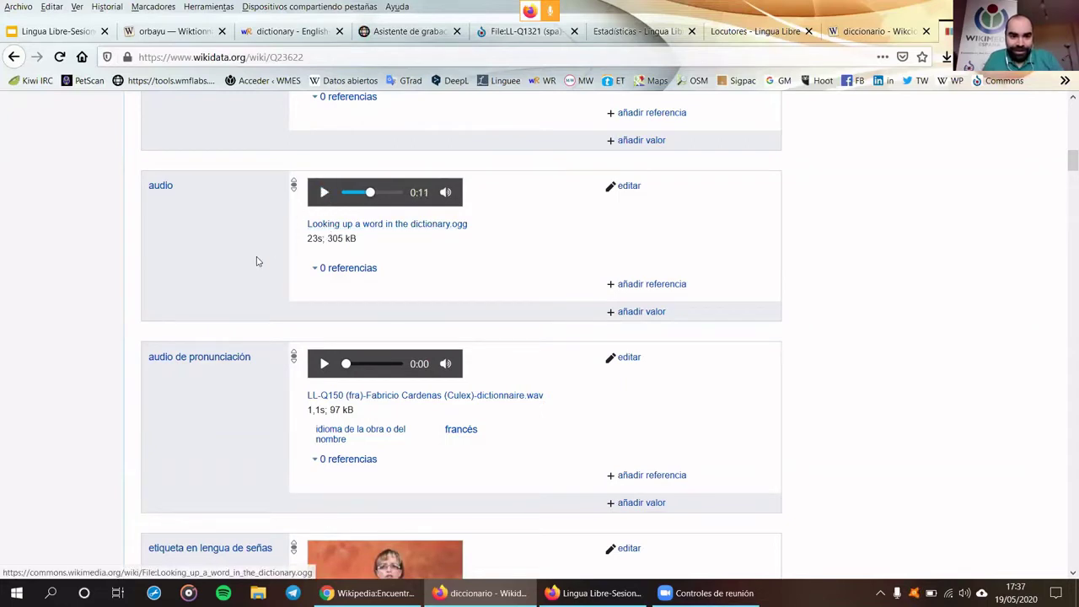
{"action": "scroll", "coordinate": [211, 244], "scroll_direction": "down", "scroll_amount": 3}
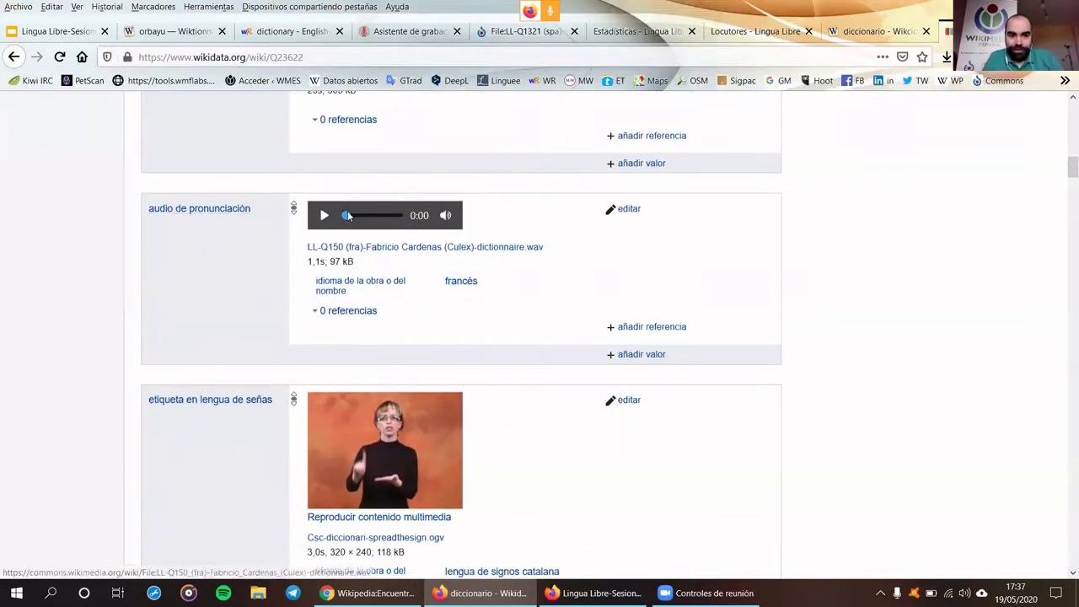
{"action": "left_click", "coordinate": [342, 217]}
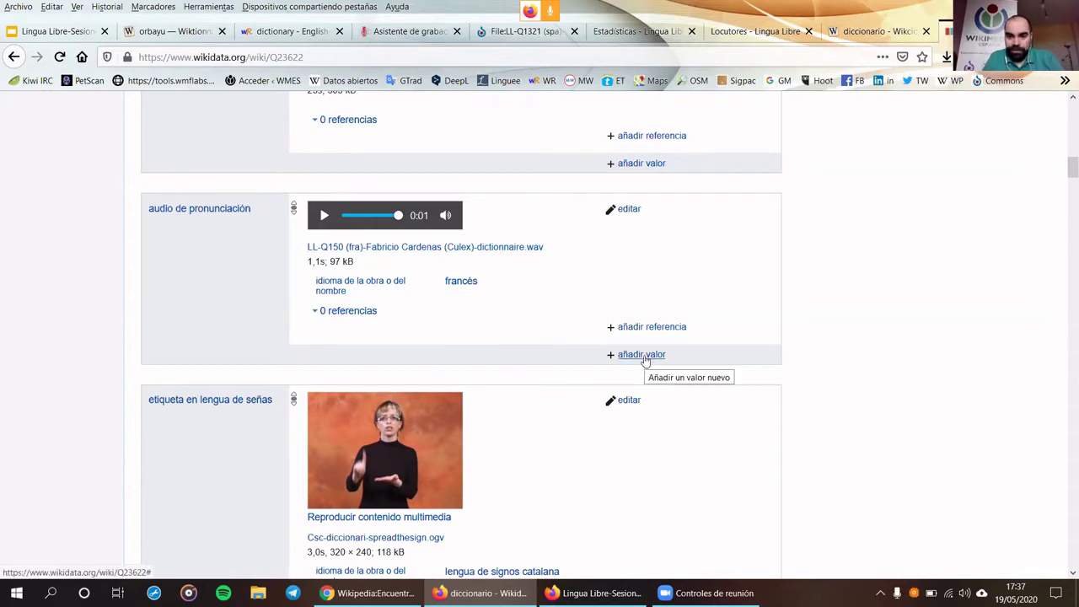
Add an audio de pronunciación value to the Wikidata item, using the .wav file name copied from the recording's Wikimedia Commons page
{"action": "left_click", "coordinate": [642, 355]}
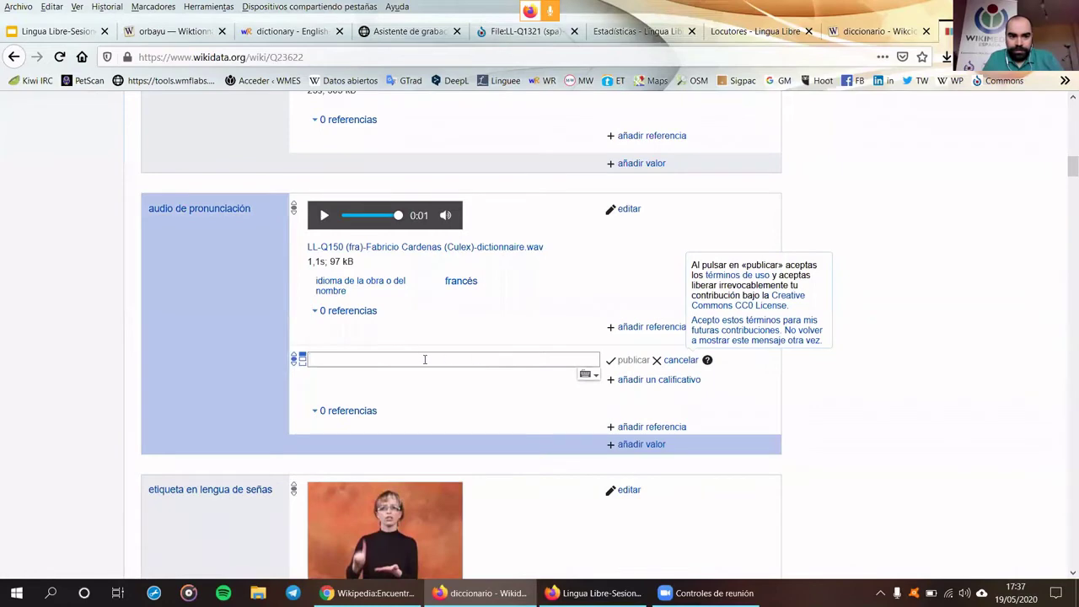
{"action": "left_click", "coordinate": [519, 31]}
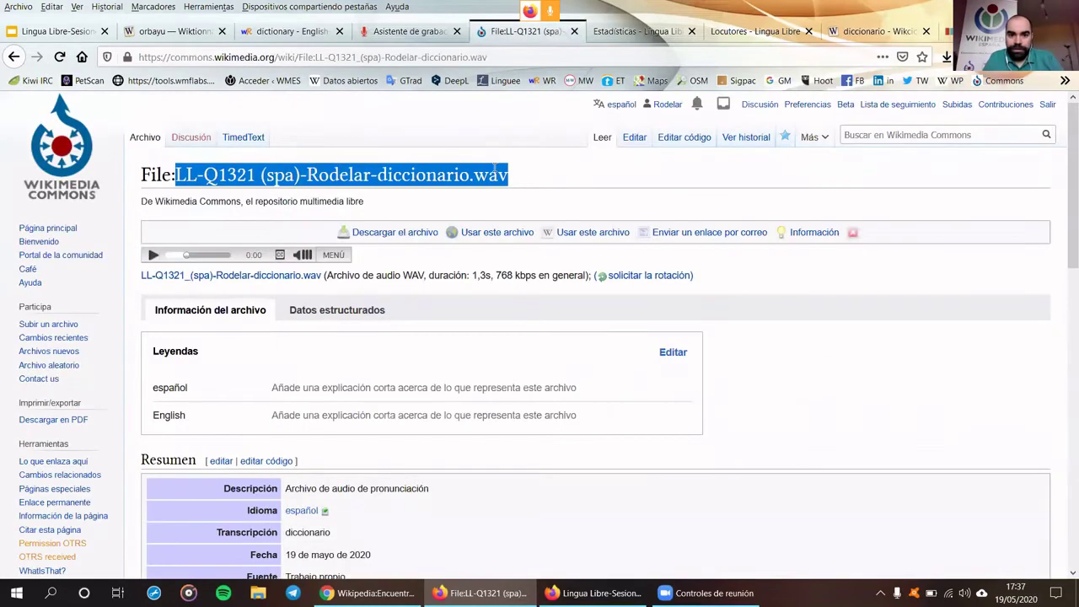
{"action": "right_click", "coordinate": [511, 177]}
{"action": "left_click", "coordinate": [527, 177]}
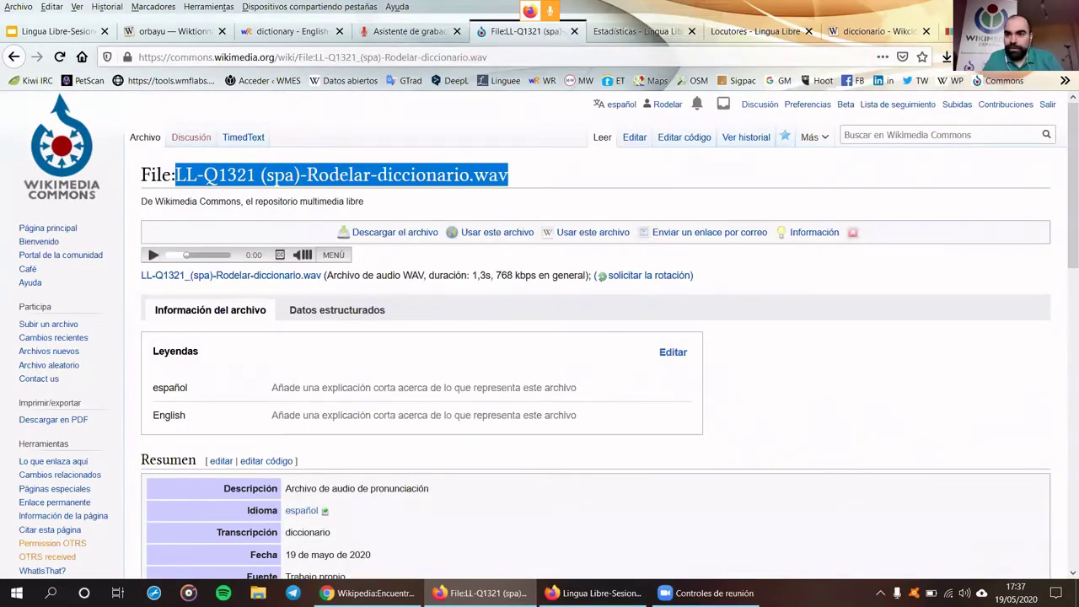
{"action": "left_click", "coordinate": [877, 32]}
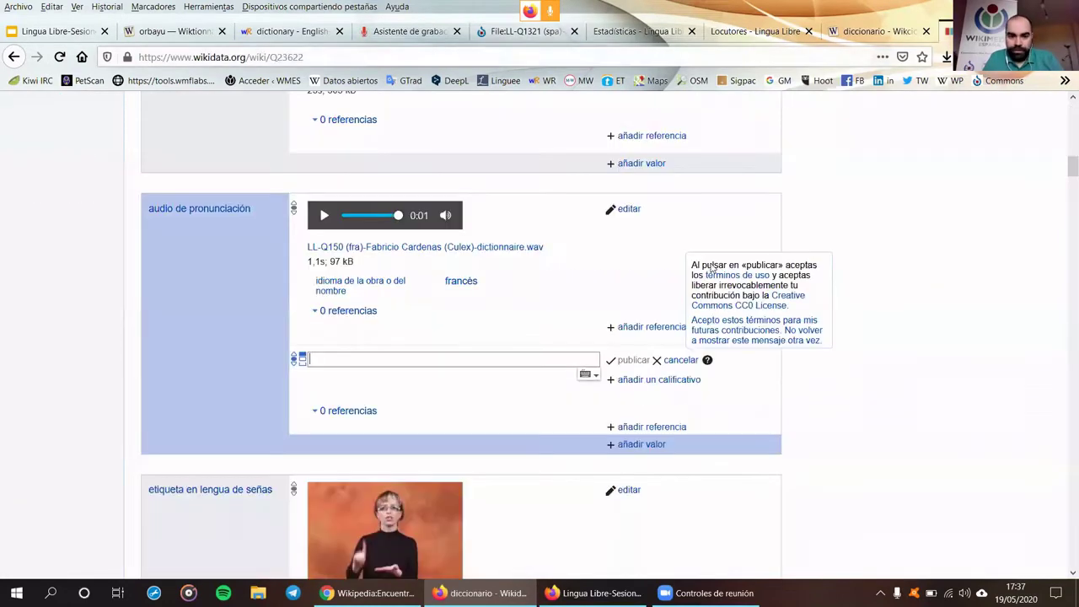
{"action": "right_click", "coordinate": [403, 359]}
{"action": "left_click", "coordinate": [421, 408]}
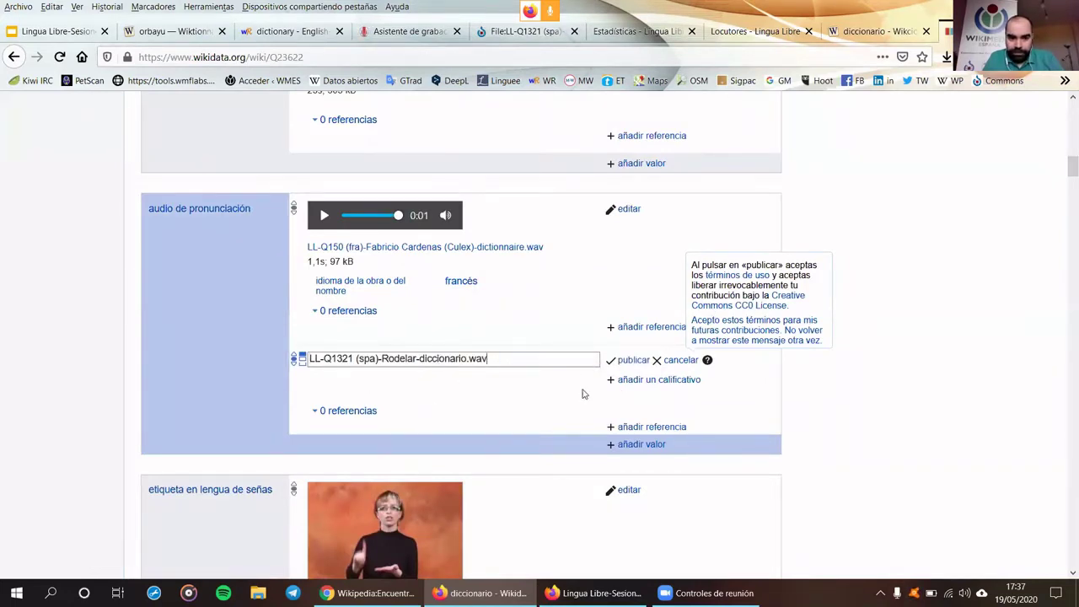
Qualify the new pronunciation audio with idioma de la obra o del nombre set to español, and publish the statement
{"action": "left_click", "coordinate": [643, 381]}
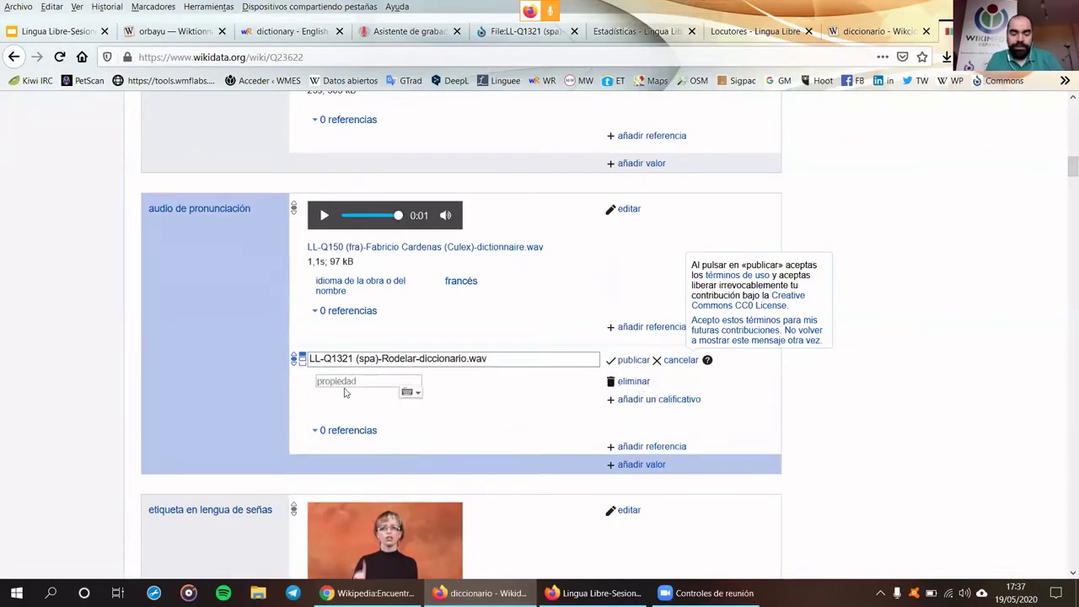
{"action": "type", "text": "idioma de la obra o"}
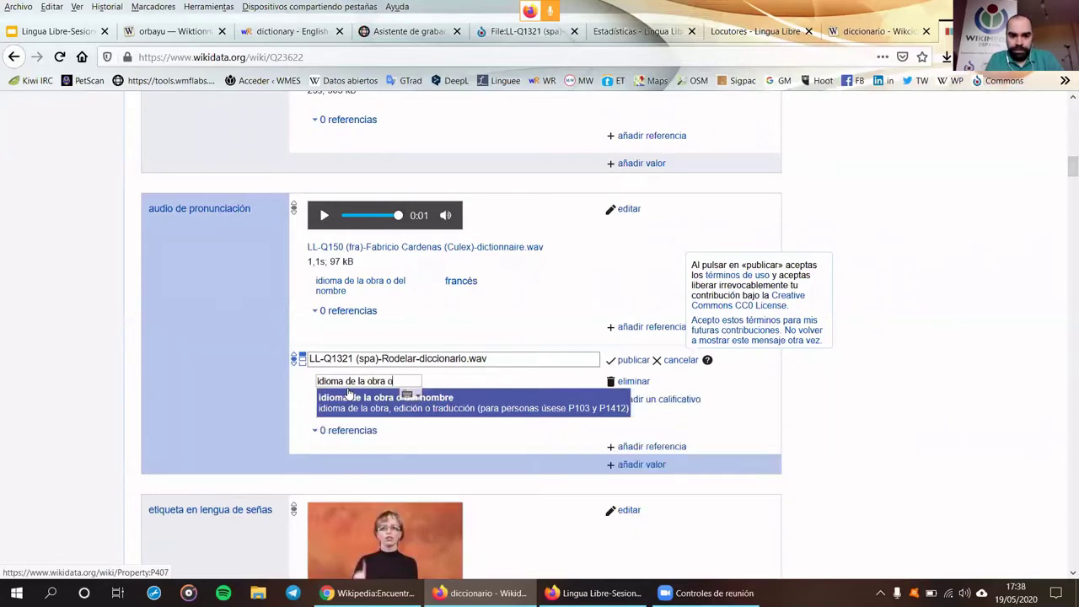
{"action": "left_click", "coordinate": [442, 410]}
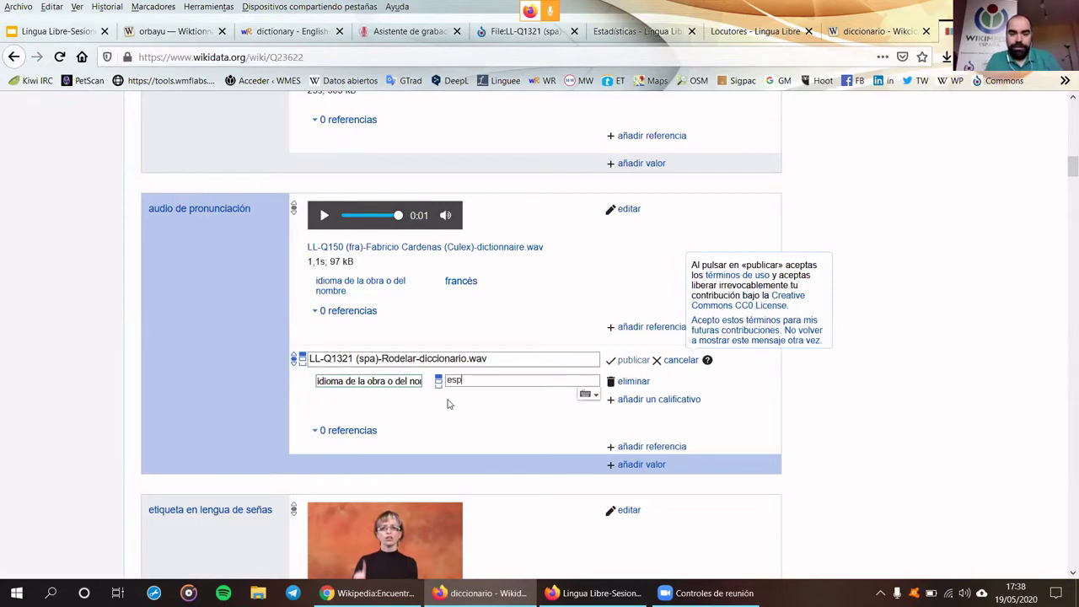
{"action": "type", "text": "español"}
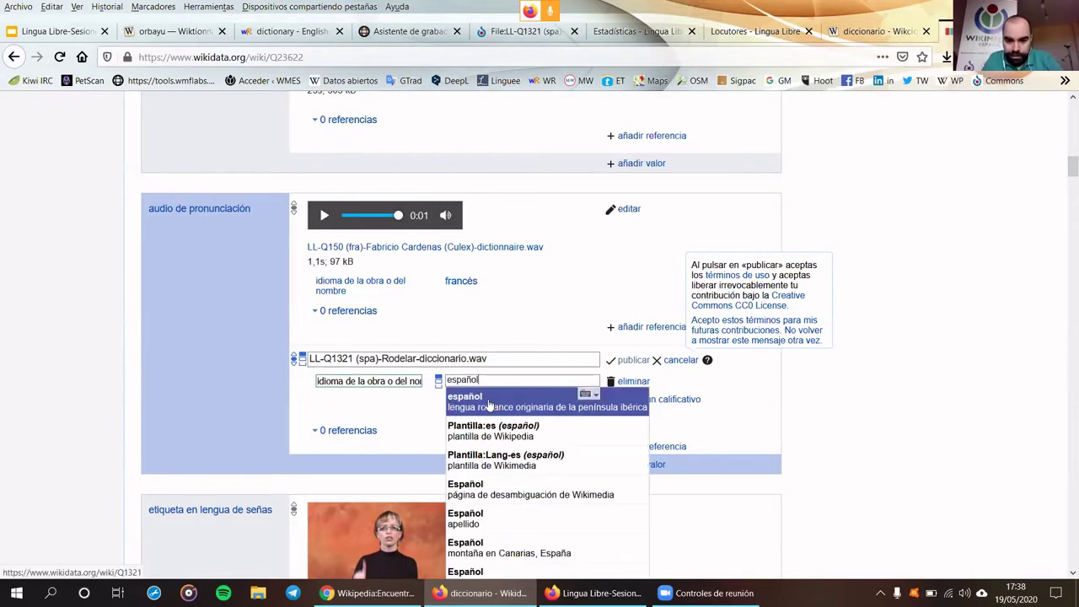
{"action": "left_click", "coordinate": [482, 407]}
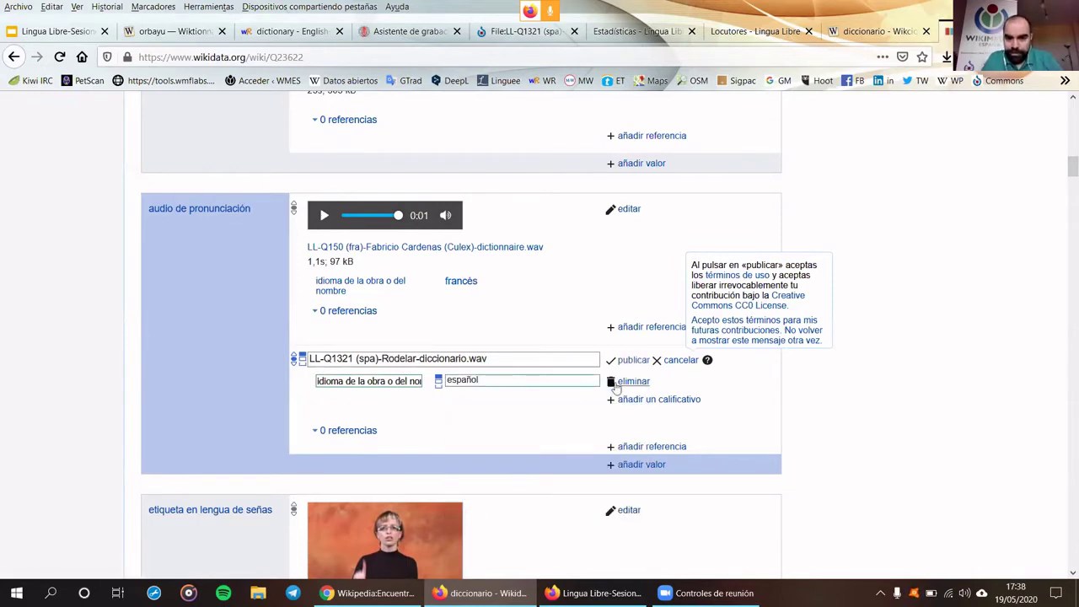
{"action": "left_click", "coordinate": [633, 361]}
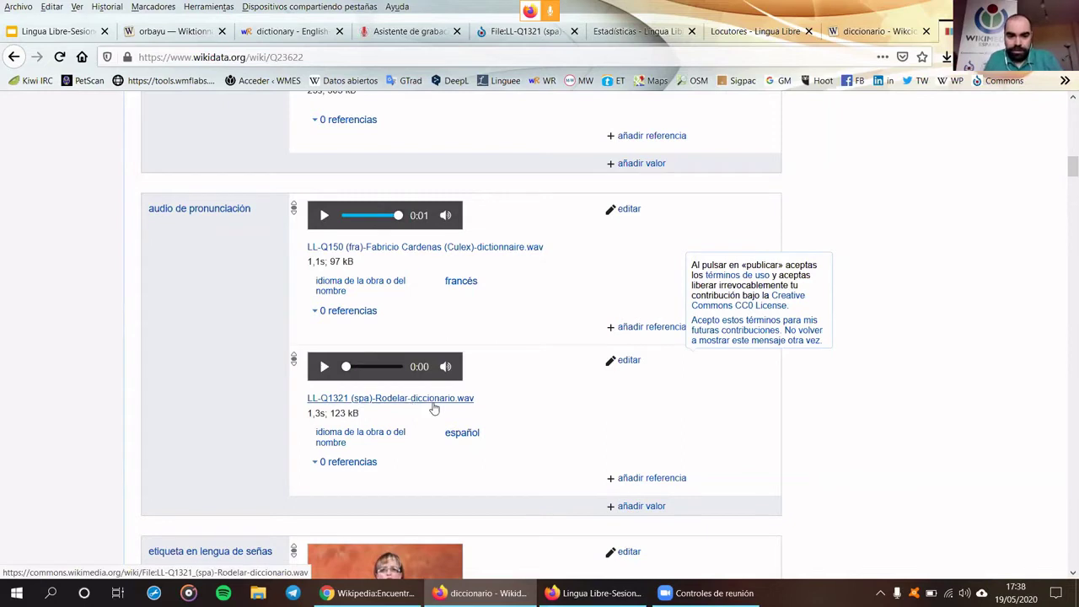
{"action": "scroll", "coordinate": [531, 430], "scroll_direction": "up", "scroll_amount": 1}
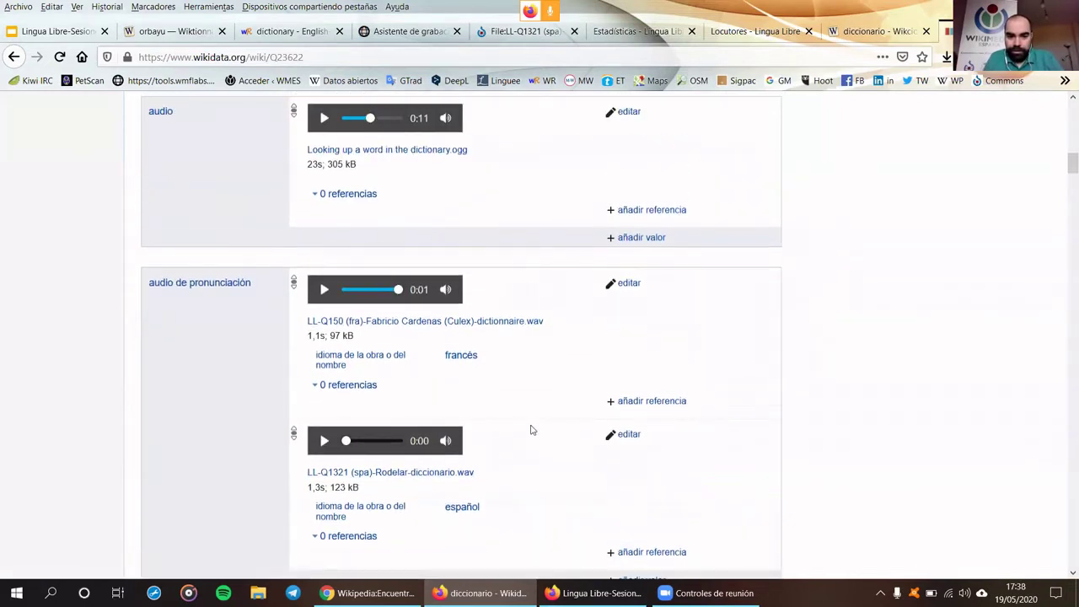
{"action": "scroll", "coordinate": [531, 430], "scroll_direction": "down", "scroll_amount": 3}
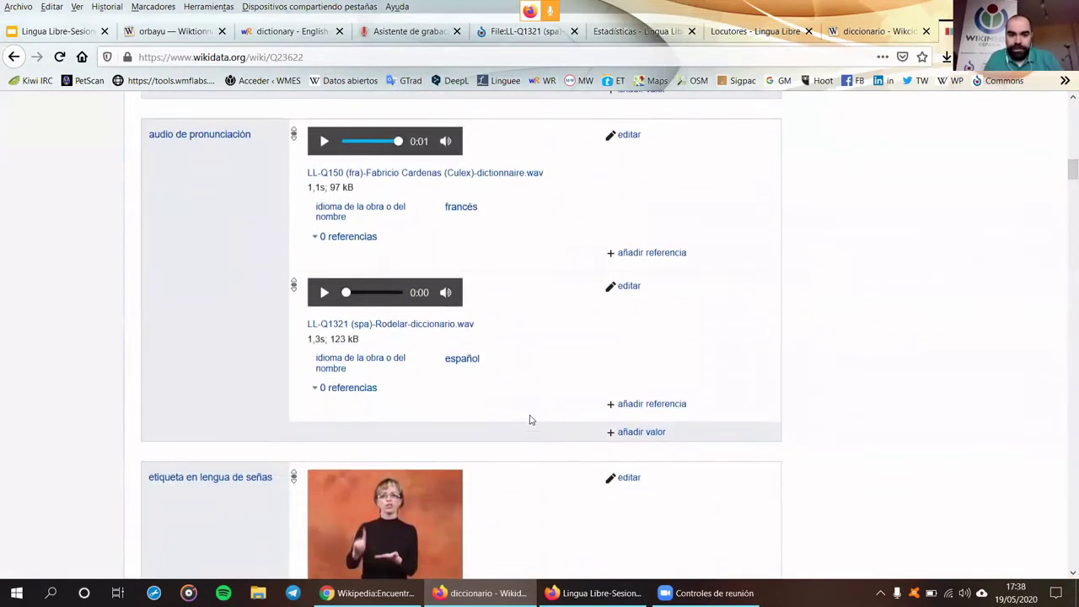
Review the missing-audio notice and pronunciation box in the Wikcionario "diccionario" entry, and glance at the Lingua Libre recording wizard's publishing page
{"action": "left_click", "coordinate": [845, 37]}
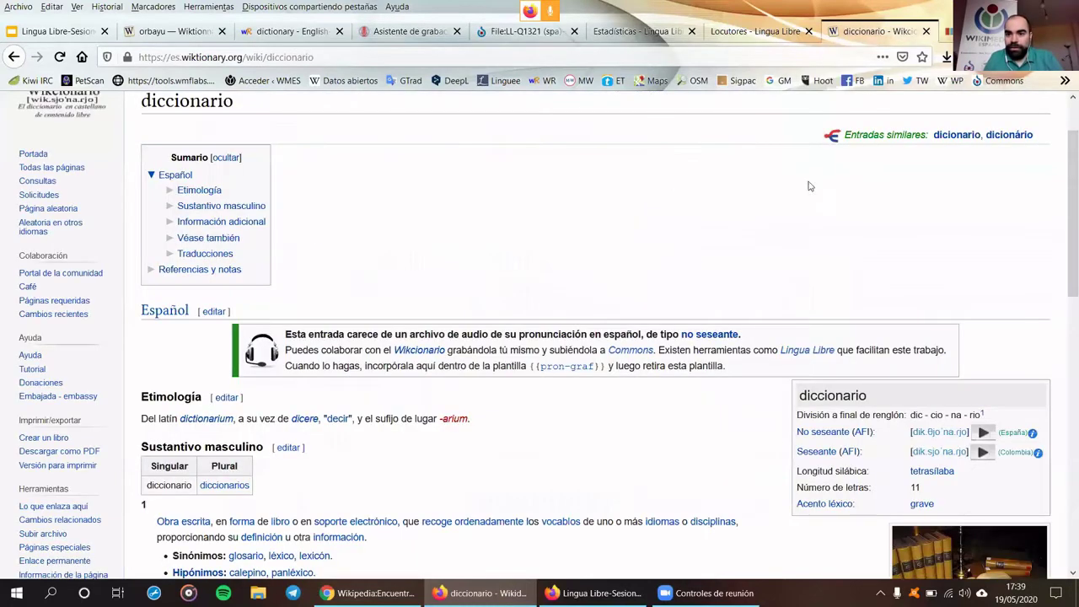
{"action": "scroll", "coordinate": [687, 342], "scroll_direction": "up", "scroll_amount": 1}
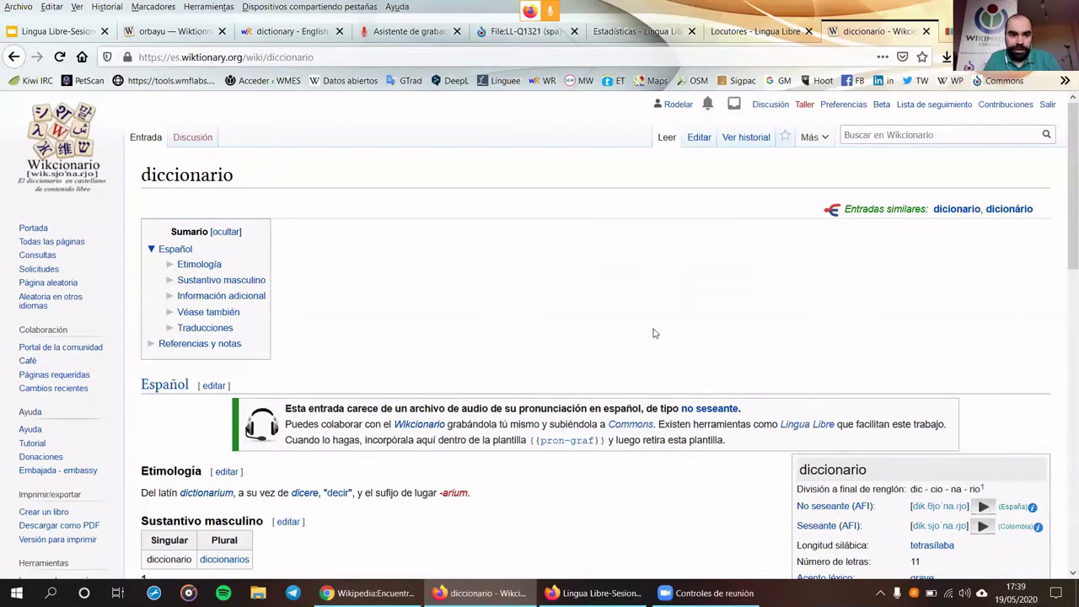
{"action": "scroll", "coordinate": [653, 333], "scroll_direction": "down", "scroll_amount": 1}
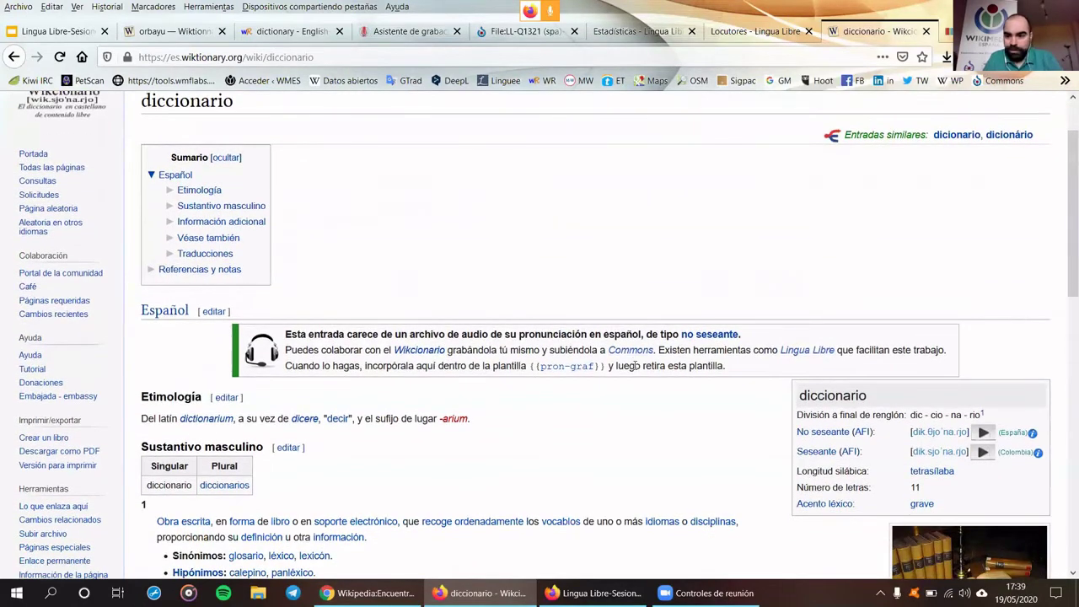
{"action": "scroll", "coordinate": [682, 362], "scroll_direction": "down", "scroll_amount": 1}
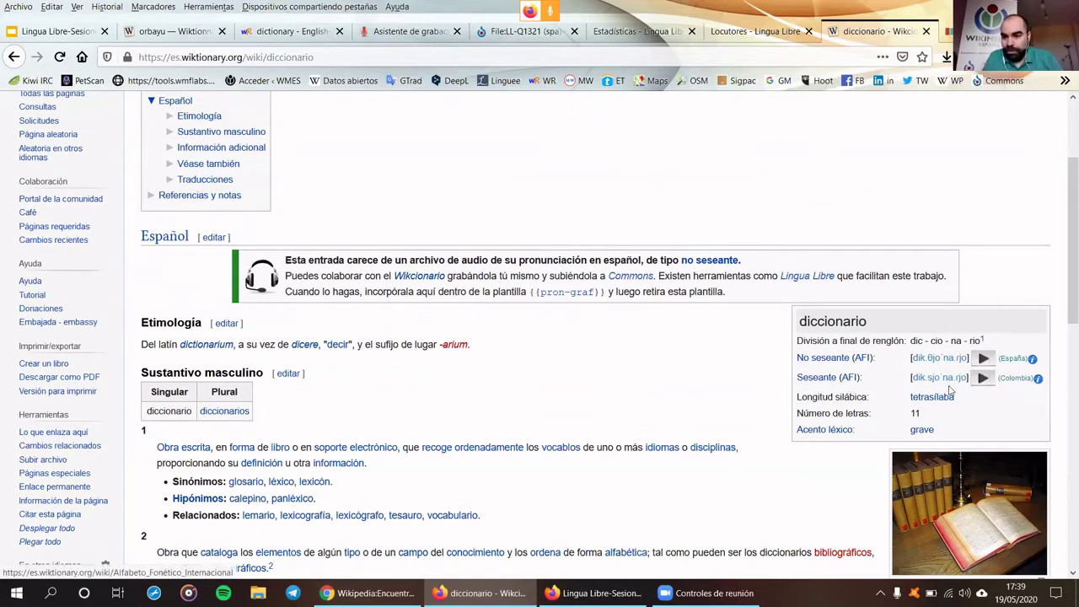
{"action": "scroll", "coordinate": [949, 389], "scroll_direction": "down", "scroll_amount": 1}
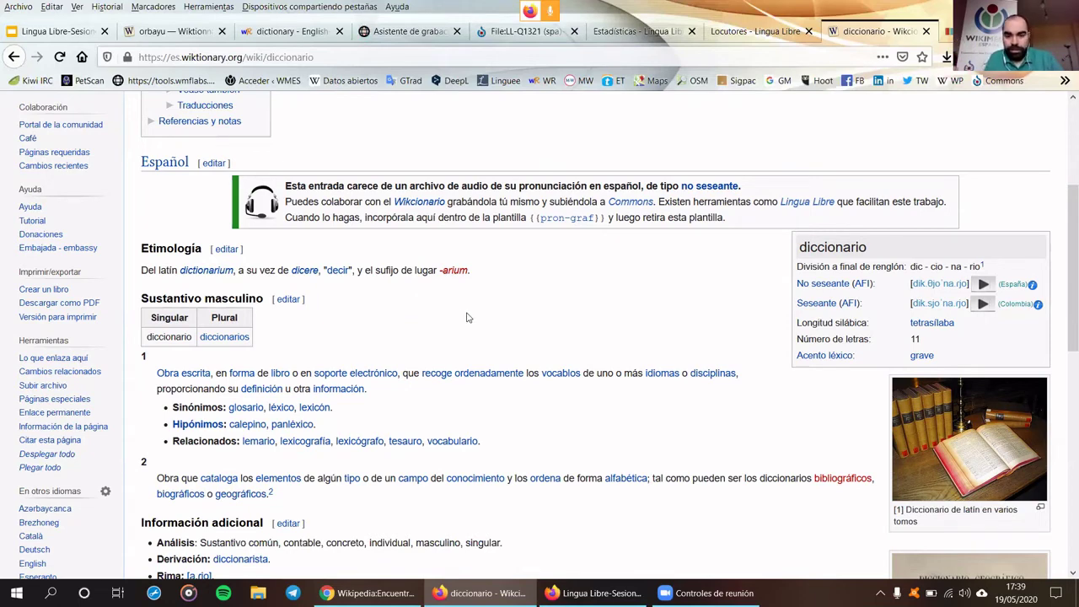
{"action": "scroll", "coordinate": [506, 328], "scroll_direction": "up", "scroll_amount": 1}
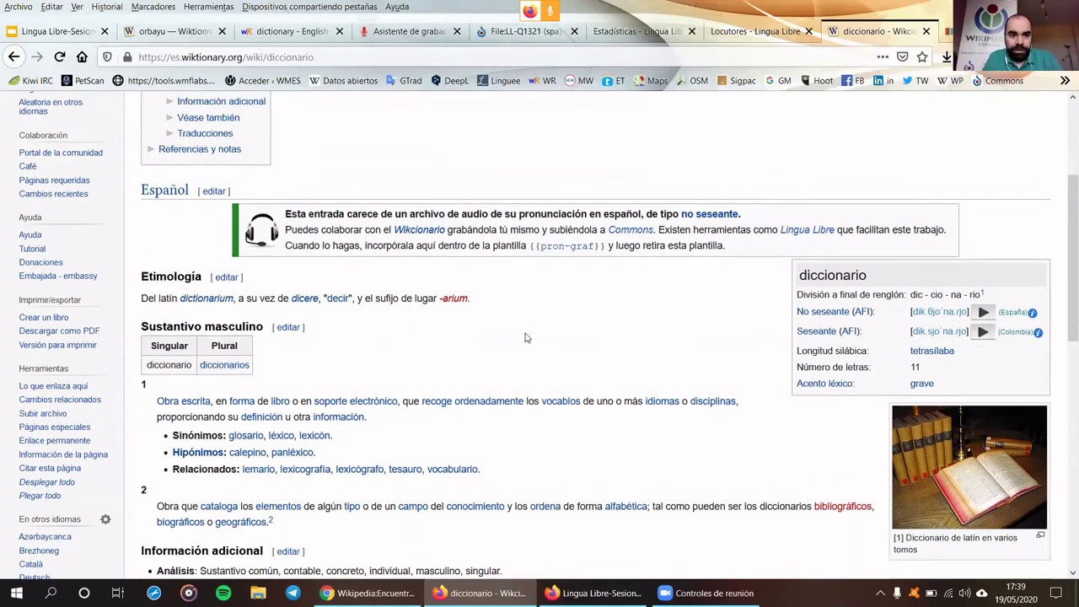
{"action": "scroll", "coordinate": [525, 337], "scroll_direction": "up", "scroll_amount": 3}
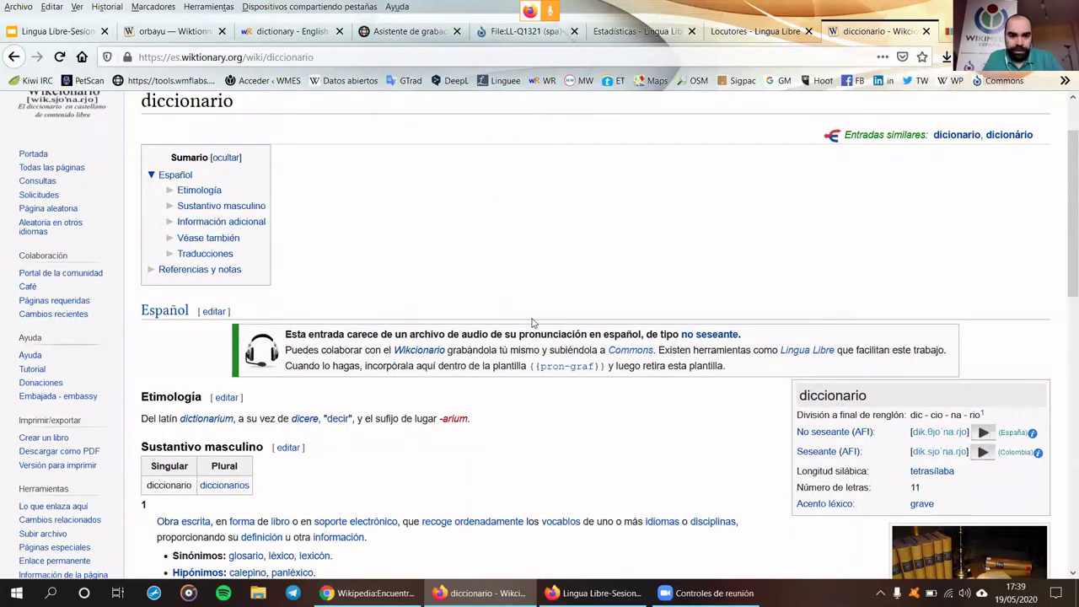
{"action": "scroll", "coordinate": [531, 323], "scroll_direction": "up", "scroll_amount": 1}
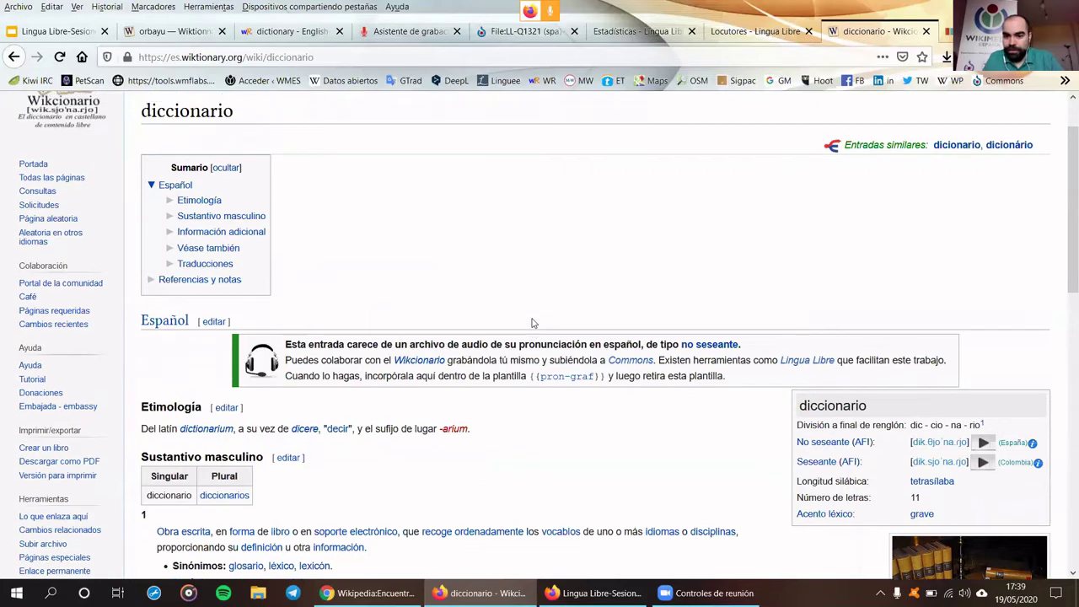
{"action": "scroll", "coordinate": [532, 322], "scroll_direction": "up", "scroll_amount": 2}
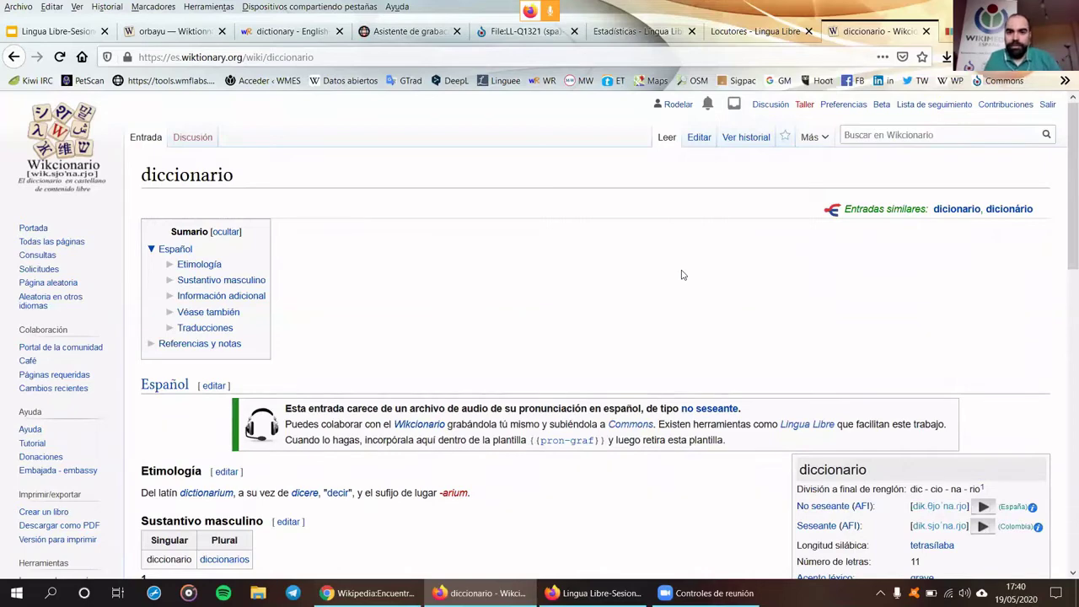
{"action": "left_click", "coordinate": [403, 34]}
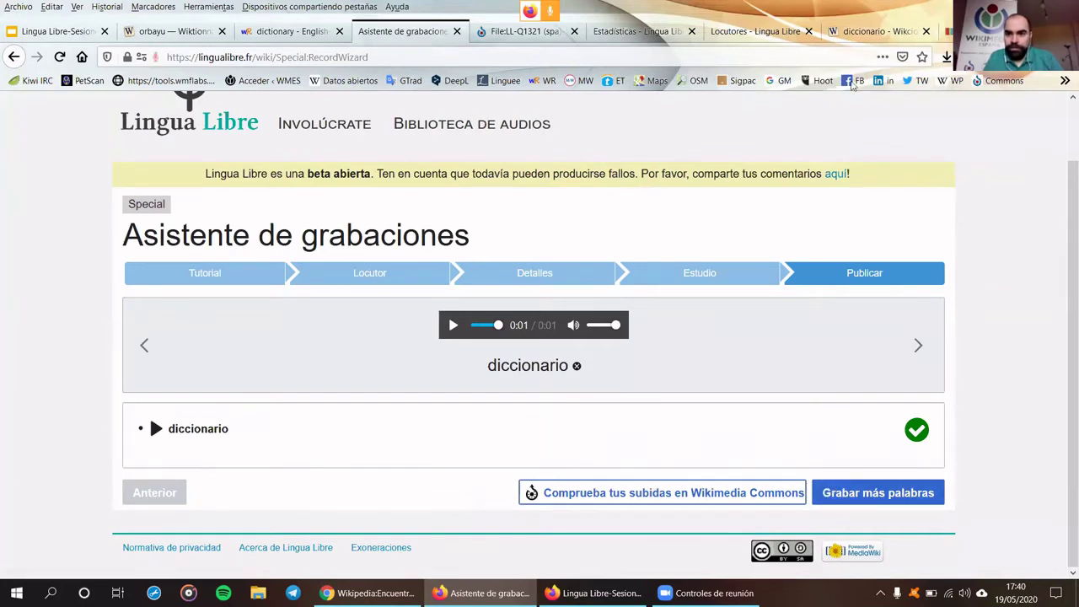
{"action": "left_click", "coordinate": [868, 31]}
{"action": "scroll", "coordinate": [746, 405], "scroll_direction": "down", "scroll_amount": 5}
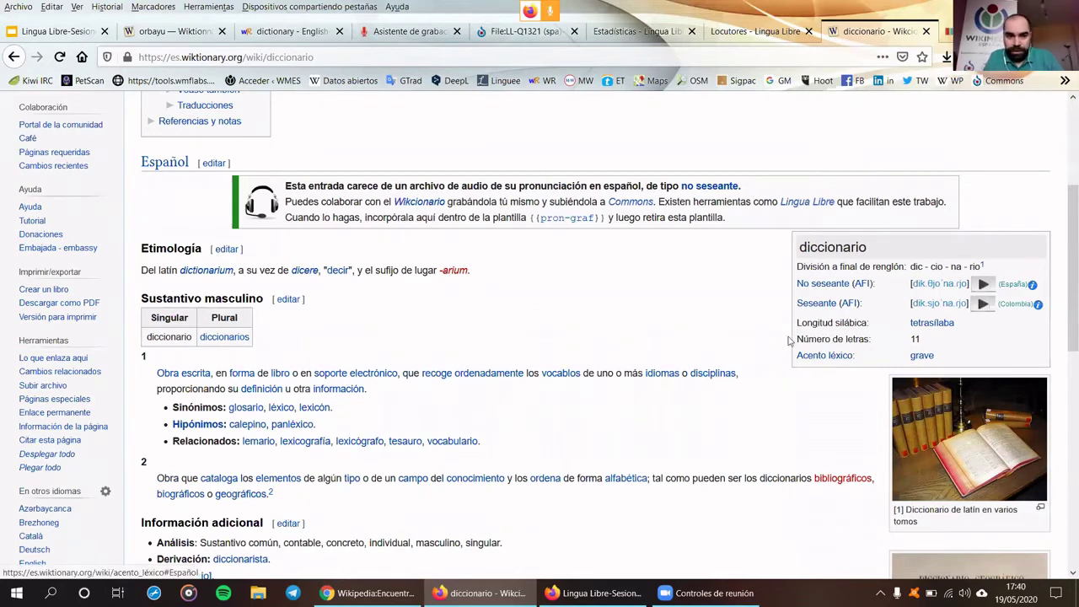
Examine the pron-graf template's no seseante and seseante audio lines in the source of the Wikcionario "diccionario" entry, and return to the entry
{"action": "scroll", "coordinate": [805, 328], "scroll_direction": "up", "scroll_amount": 2}
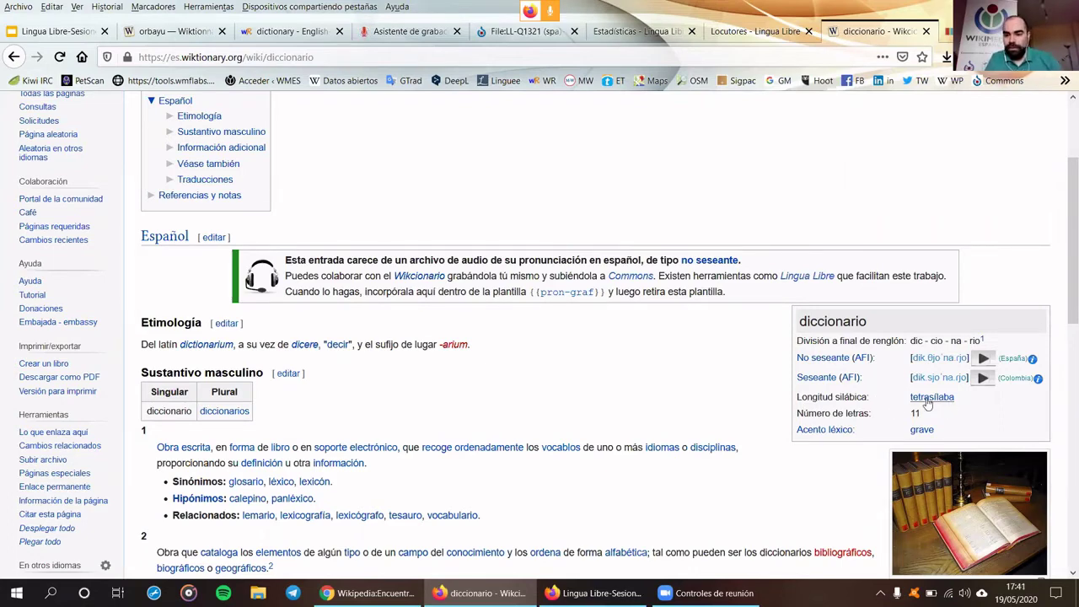
{"action": "key", "text": "F5"}
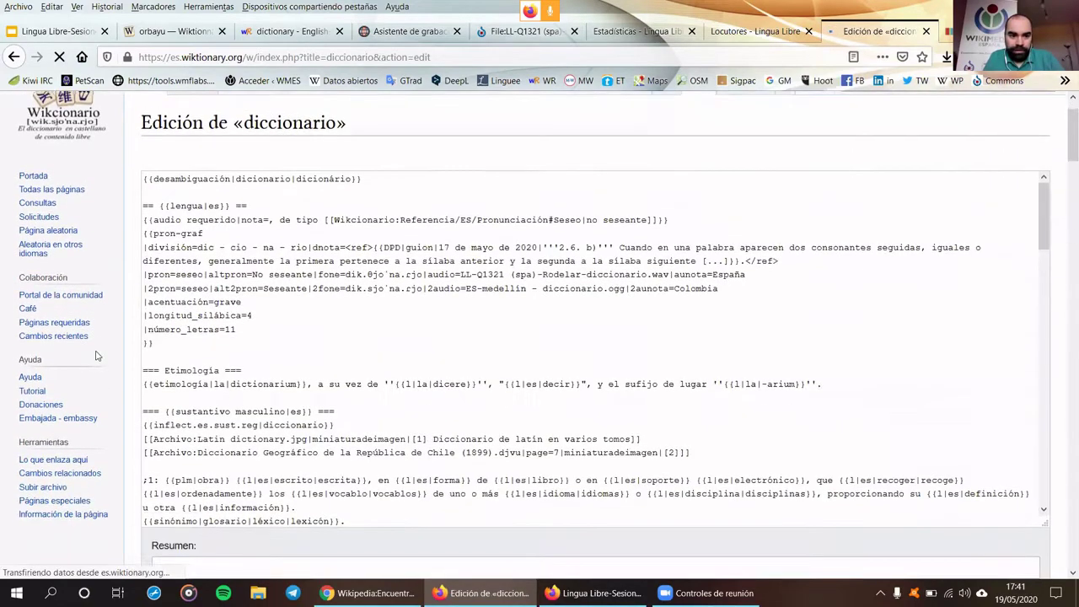
{"action": "scroll", "coordinate": [110, 350], "scroll_direction": "down", "scroll_amount": 3}
{"action": "scroll", "coordinate": [120, 346], "scroll_direction": "up", "scroll_amount": 4}
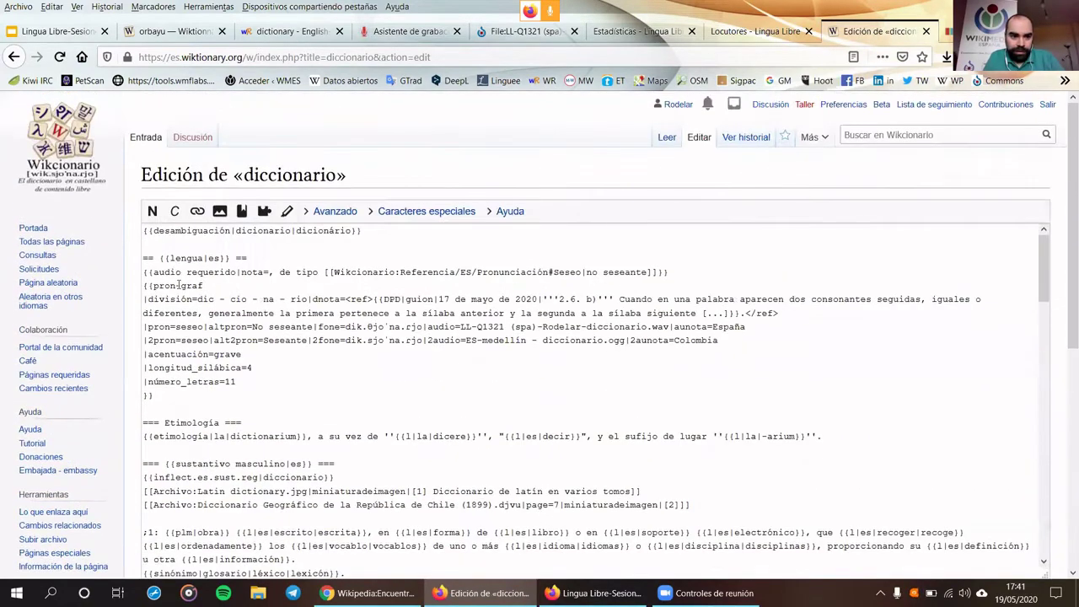
{"action": "triple_click", "coordinate": [192, 285]}
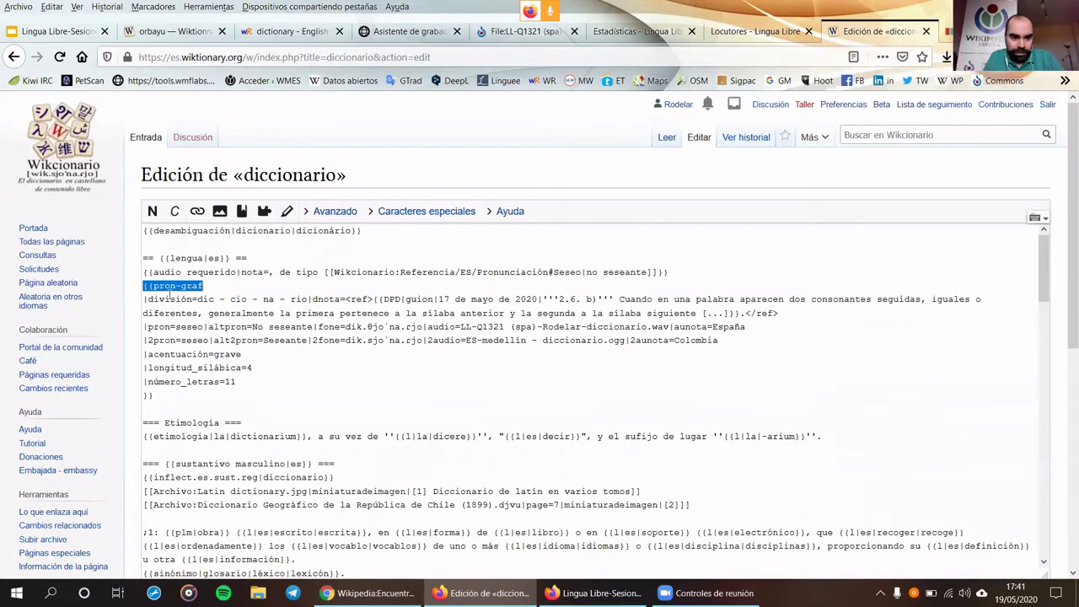
{"action": "left_click_drag", "start_coordinate": [149, 327], "coordinate": [745, 326]}
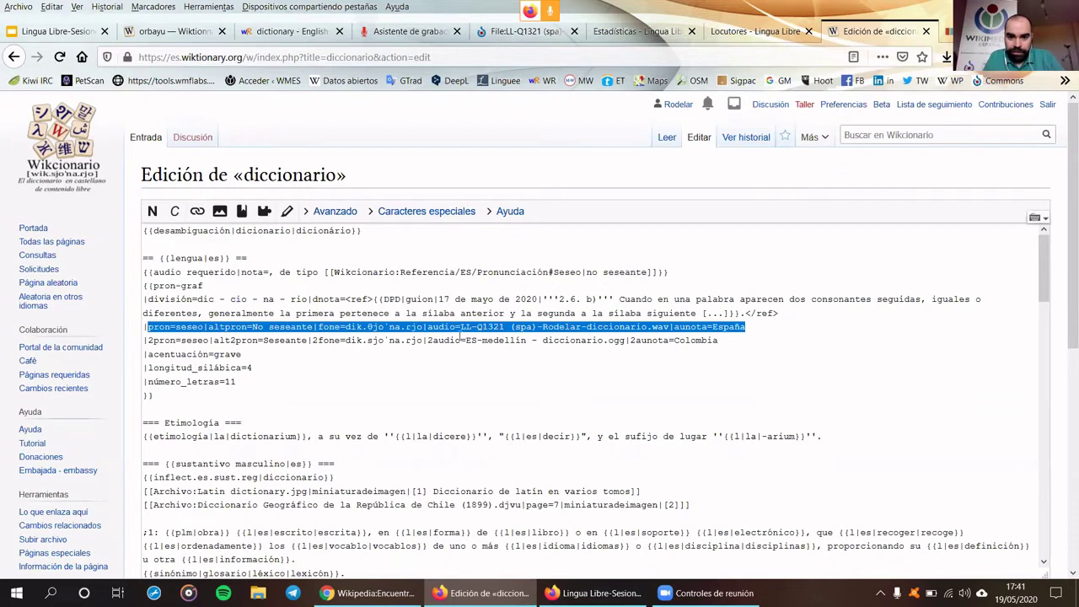
{"action": "triple_click", "coordinate": [308, 341]}
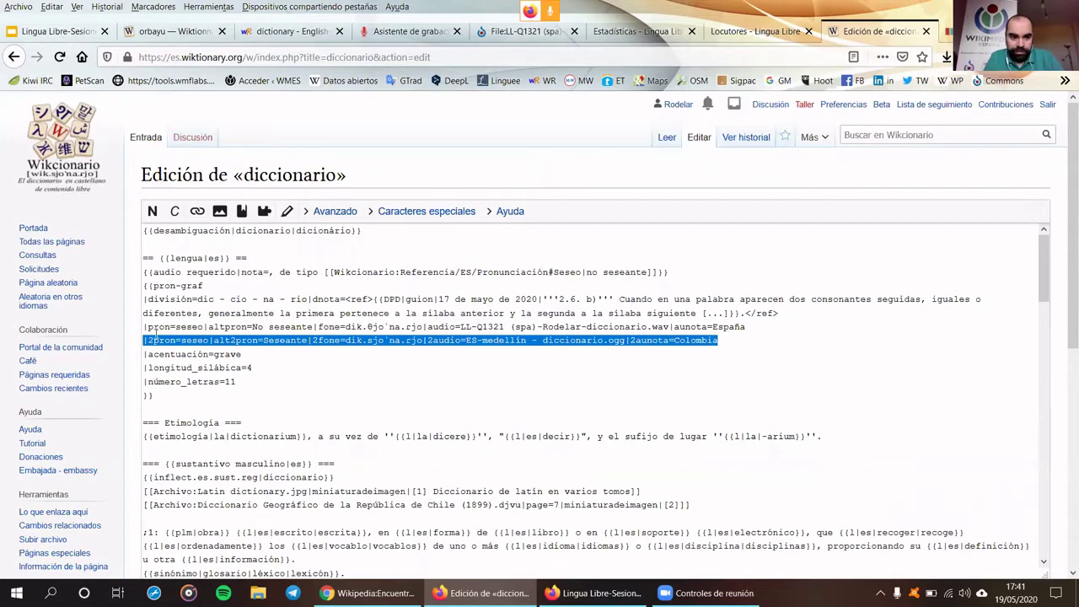
{"action": "scroll", "coordinate": [150, 337], "scroll_direction": "down", "scroll_amount": 2}
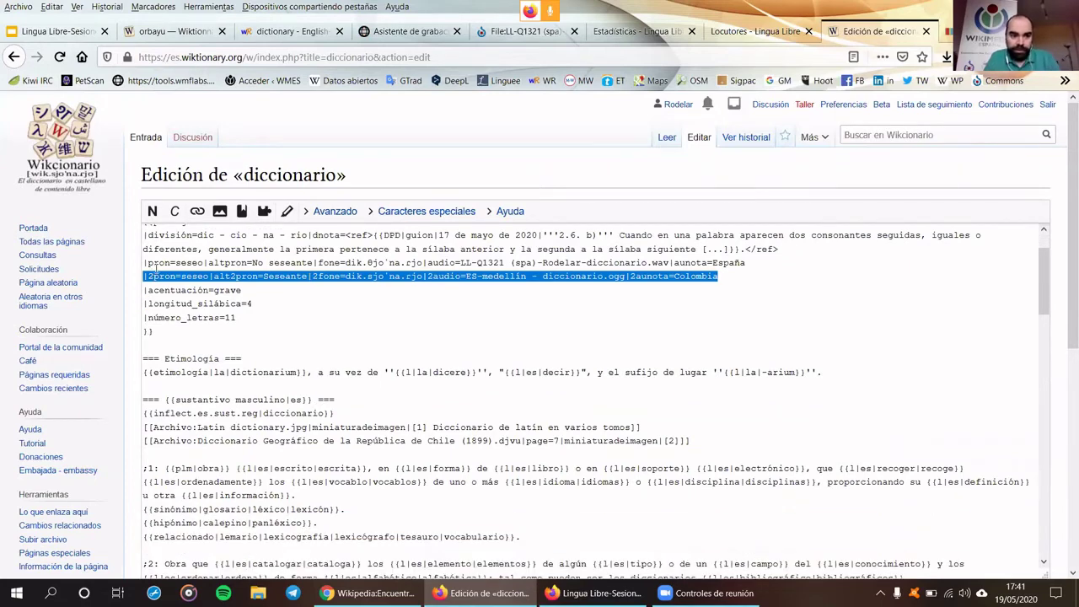
{"action": "scroll", "coordinate": [157, 269], "scroll_direction": "up", "scroll_amount": 2}
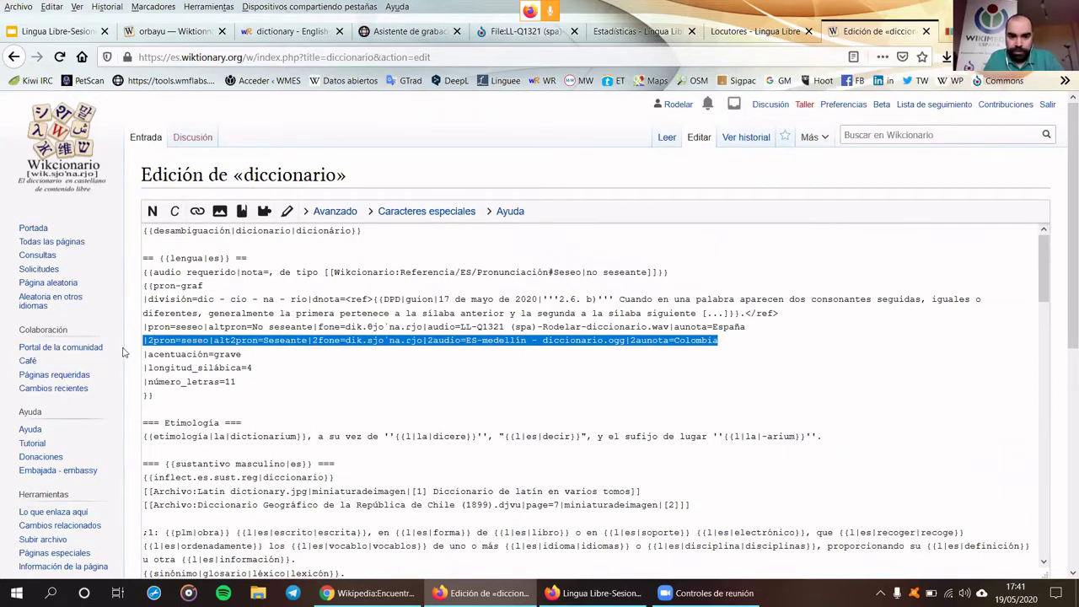
{"action": "scroll", "coordinate": [122, 353], "scroll_direction": "down", "scroll_amount": 2}
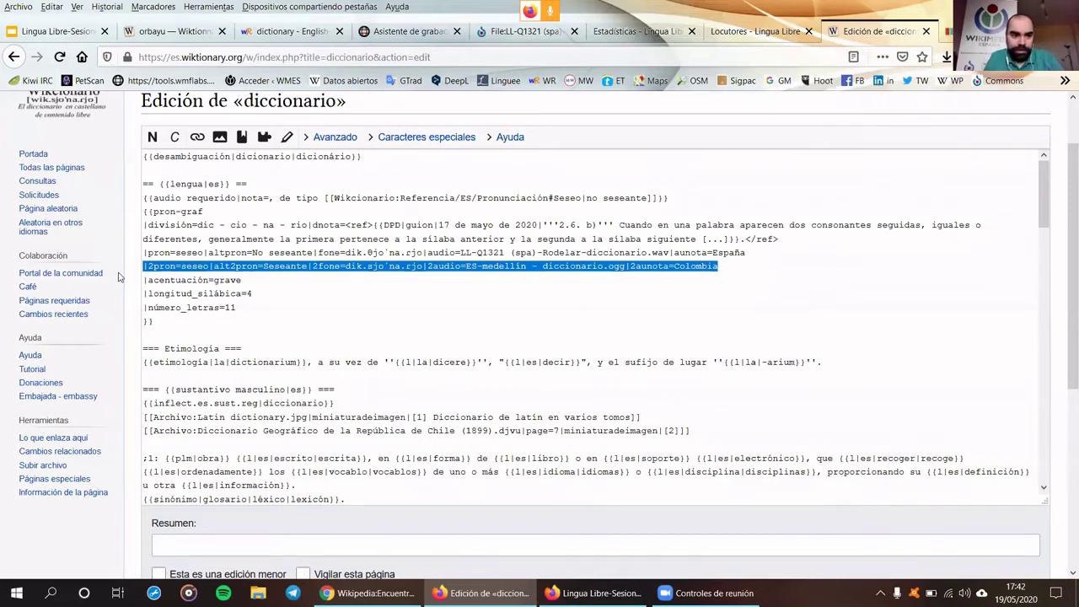
{"action": "left_click", "coordinate": [17, 57]}
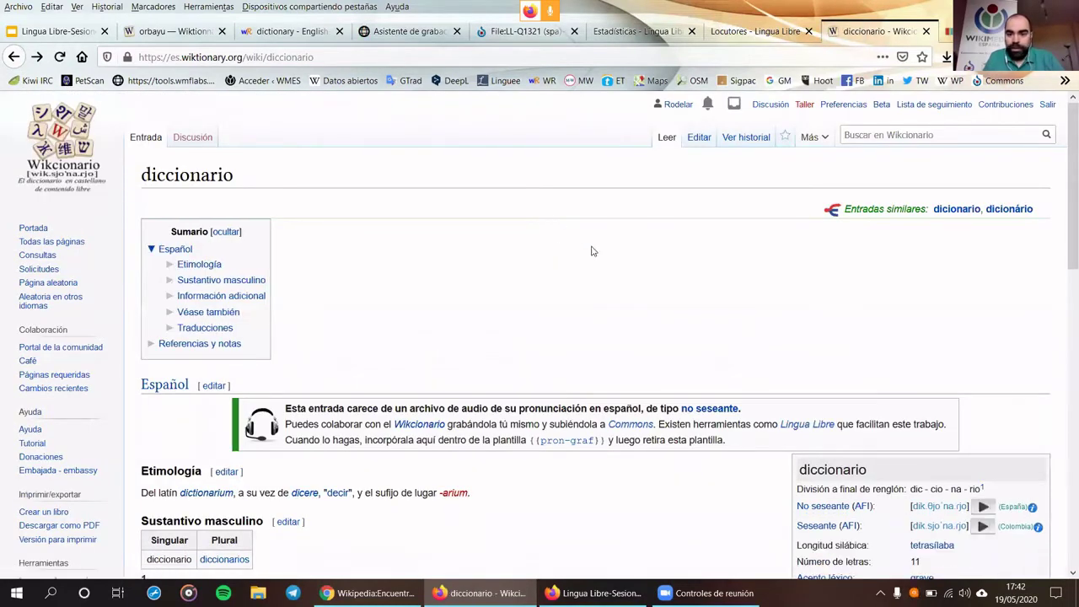
Check the .wav file name on the recording's Wikimedia Commons page and open its category "Lingua Libre pronunciation-spa"
{"action": "left_click", "coordinate": [524, 31]}
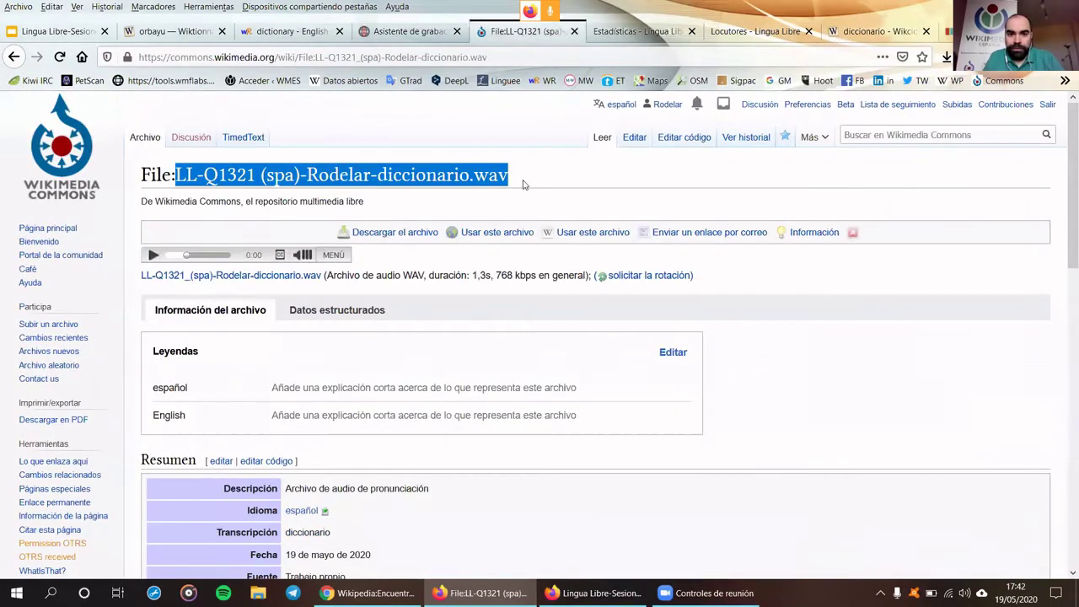
{"action": "left_click", "coordinate": [507, 174]}
{"action": "left_click_drag", "start_coordinate": [512, 170], "coordinate": [475, 171]}
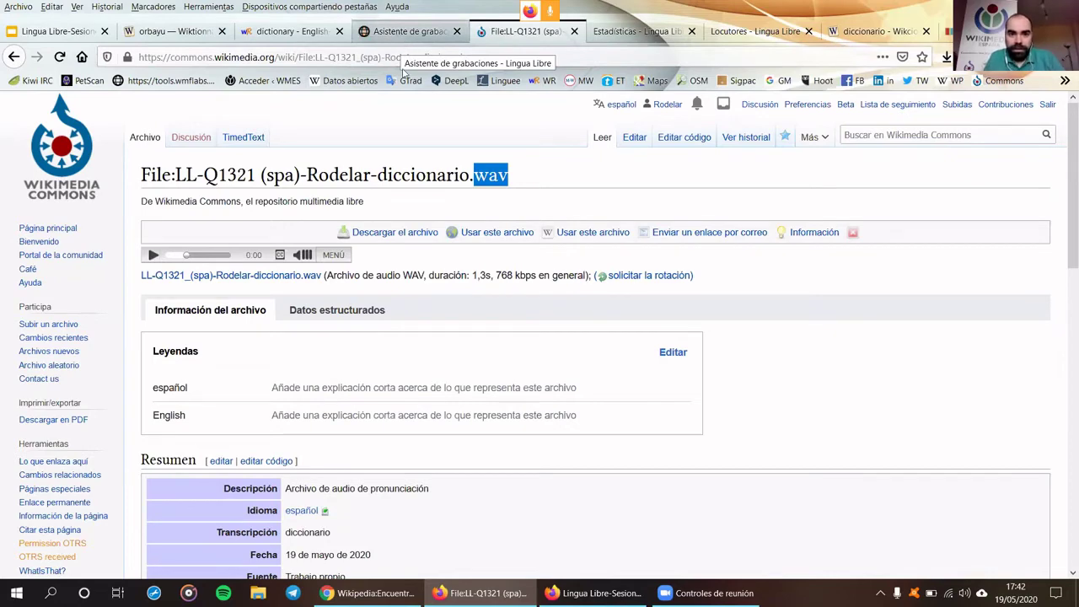
{"action": "left_click_drag", "start_coordinate": [1072, 169], "coordinate": [863, 470]}
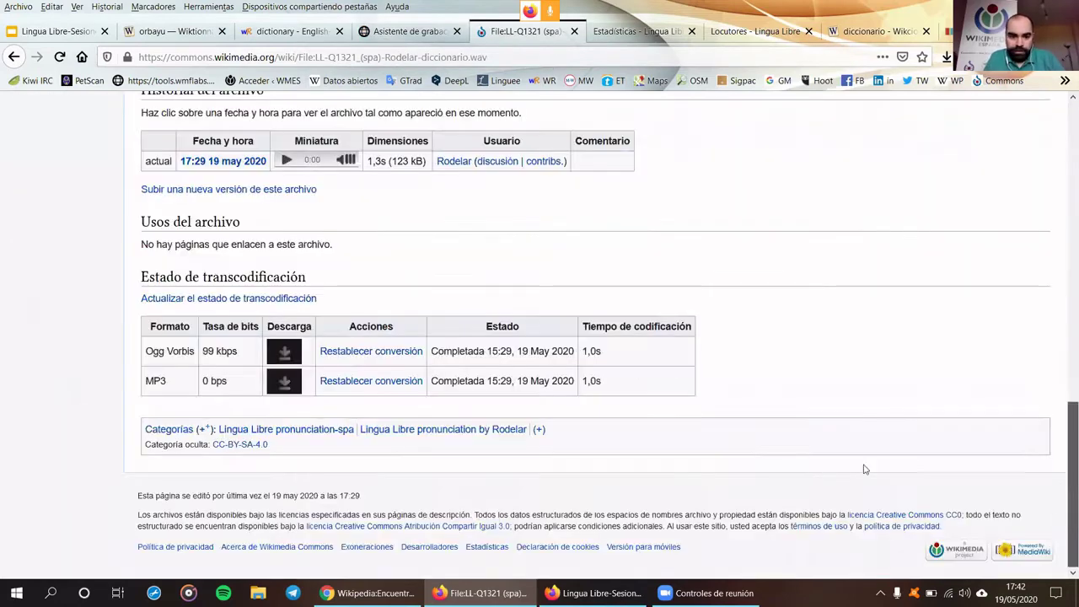
{"action": "left_click", "coordinate": [293, 431]}
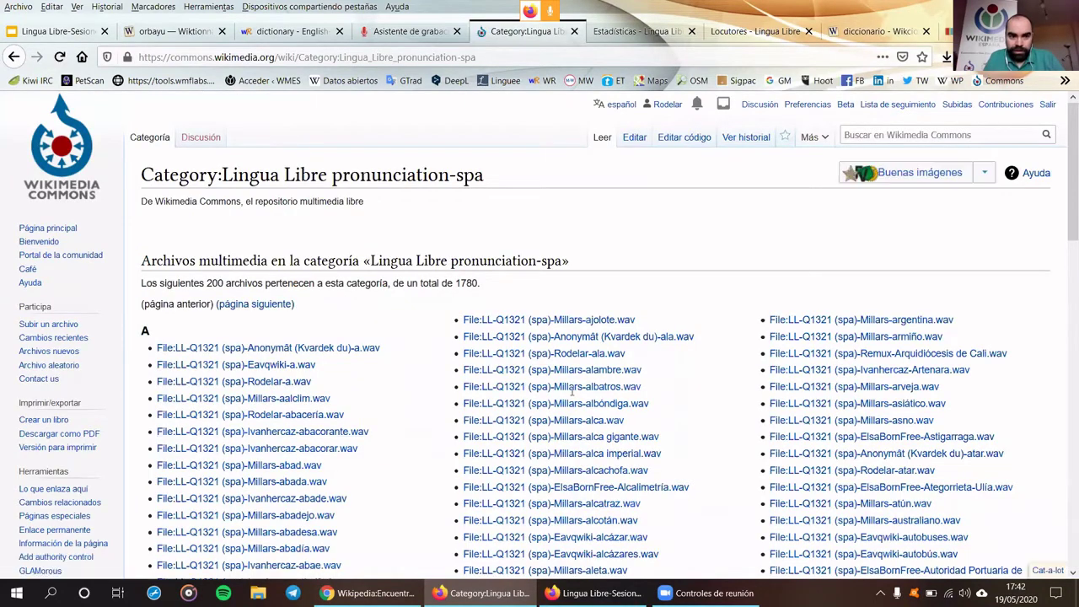
Browse the Spanish pronunciation files listed in the "Lingua Libre pronunciation-spa" category, through to the third page of the listing
{"action": "left_click_drag", "start_coordinate": [222, 174], "coordinate": [250, 175]}
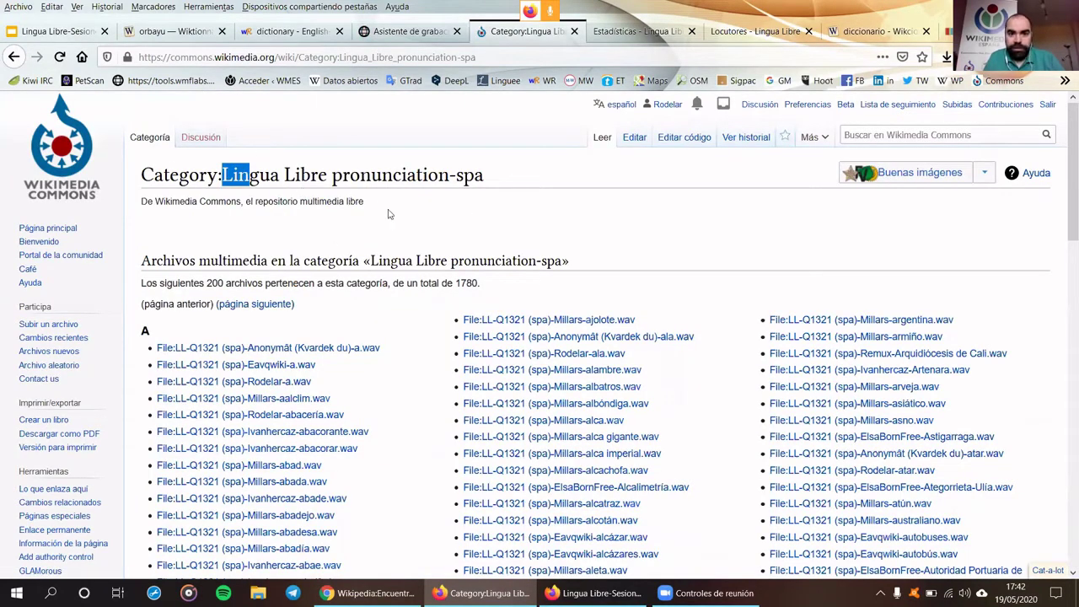
{"action": "left_click_drag", "start_coordinate": [487, 176], "coordinate": [222, 175]}
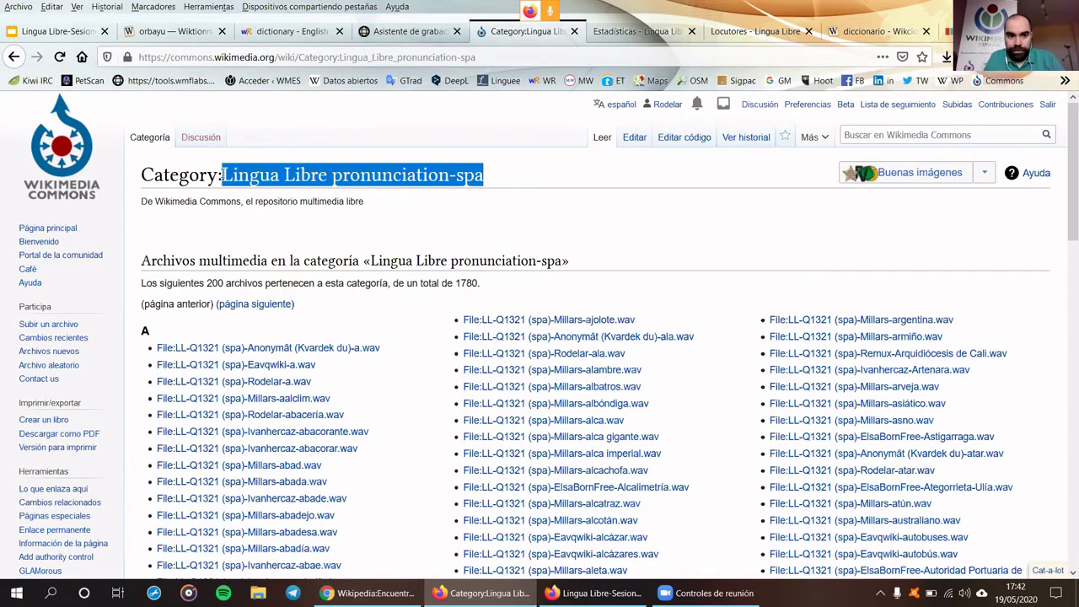
{"action": "scroll", "coordinate": [374, 315], "scroll_direction": "down", "scroll_amount": 3}
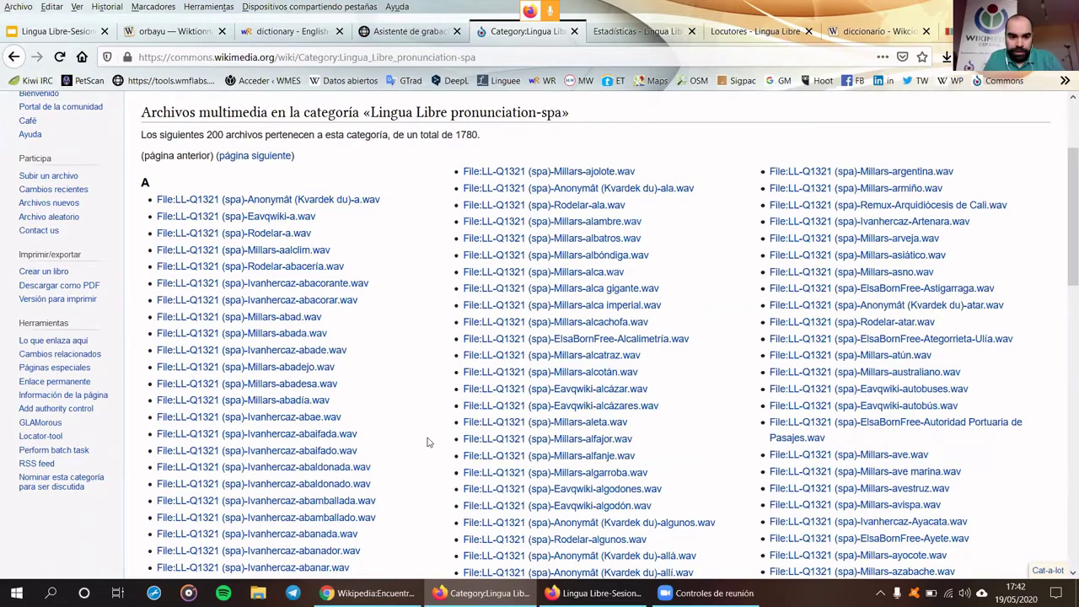
{"action": "scroll", "coordinate": [427, 442], "scroll_direction": "down", "scroll_amount": 5}
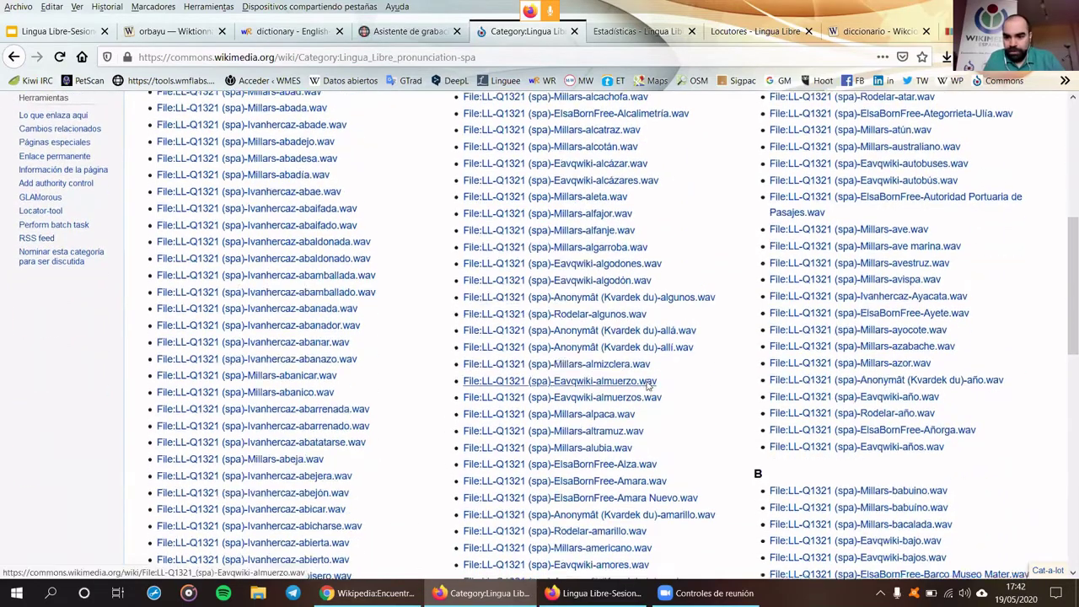
{"action": "scroll", "coordinate": [647, 384], "scroll_direction": "down", "scroll_amount": 15}
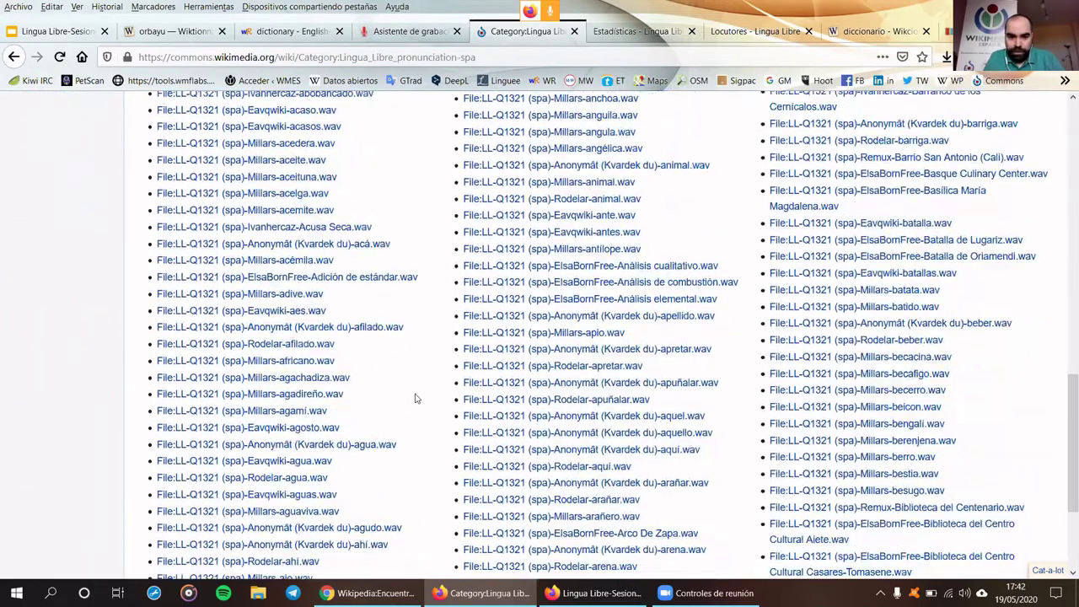
{"action": "scroll", "coordinate": [415, 398], "scroll_direction": "down", "scroll_amount": 4}
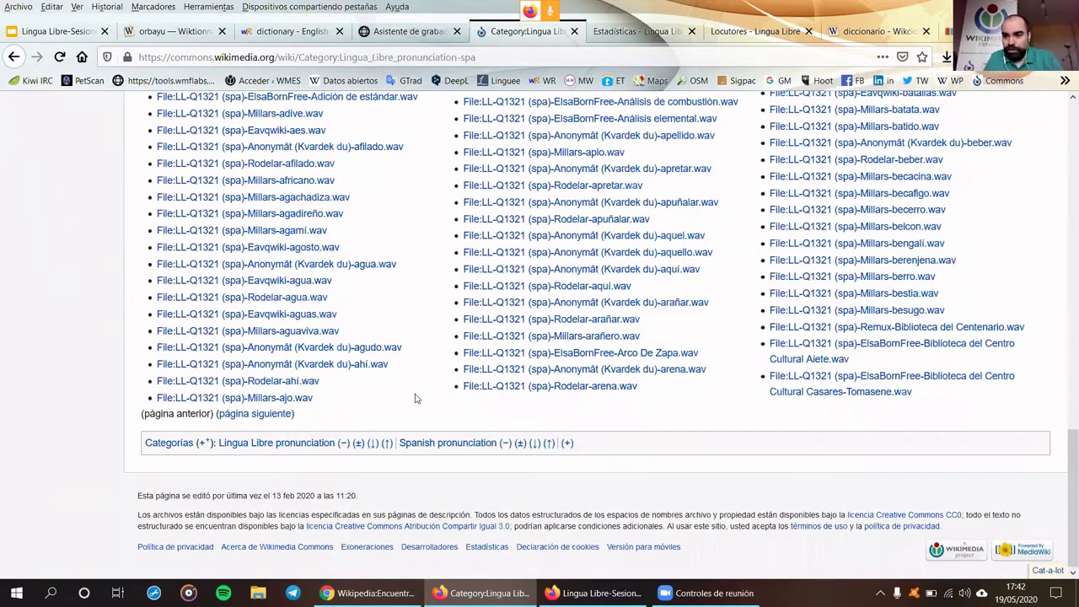
{"action": "left_click", "coordinate": [257, 413]}
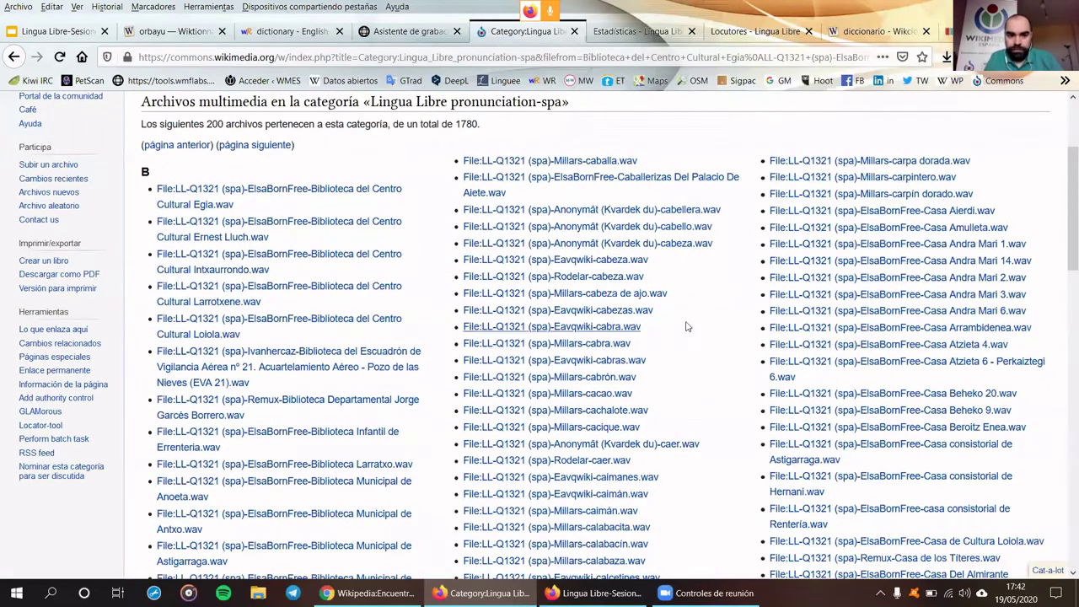
{"action": "scroll", "coordinate": [702, 325], "scroll_direction": "down", "scroll_amount": 5}
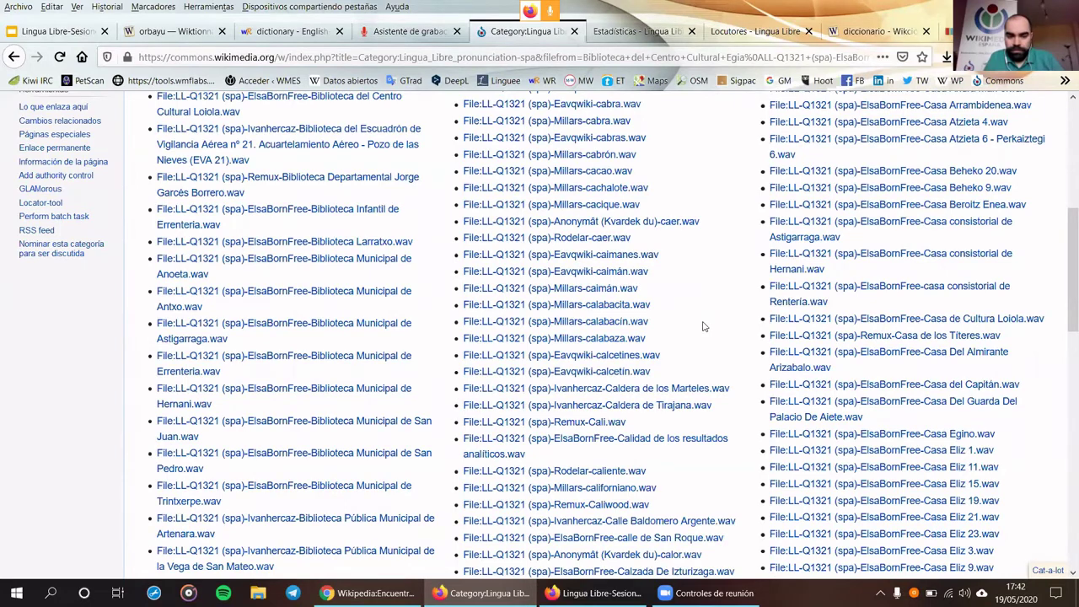
{"action": "scroll", "coordinate": [703, 326], "scroll_direction": "down", "scroll_amount": 10}
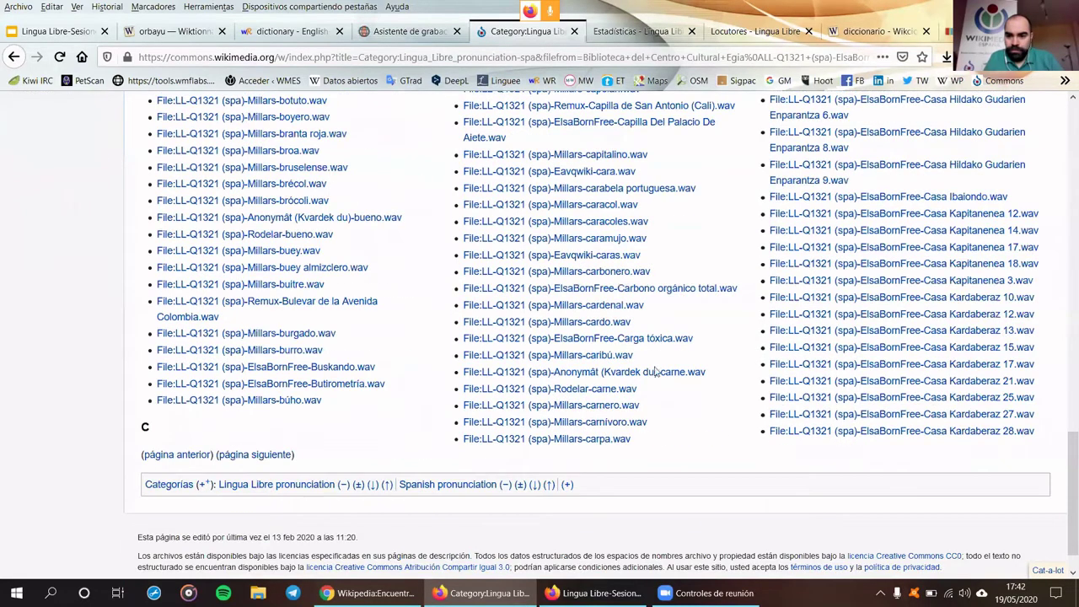
{"action": "left_click", "coordinate": [284, 456]}
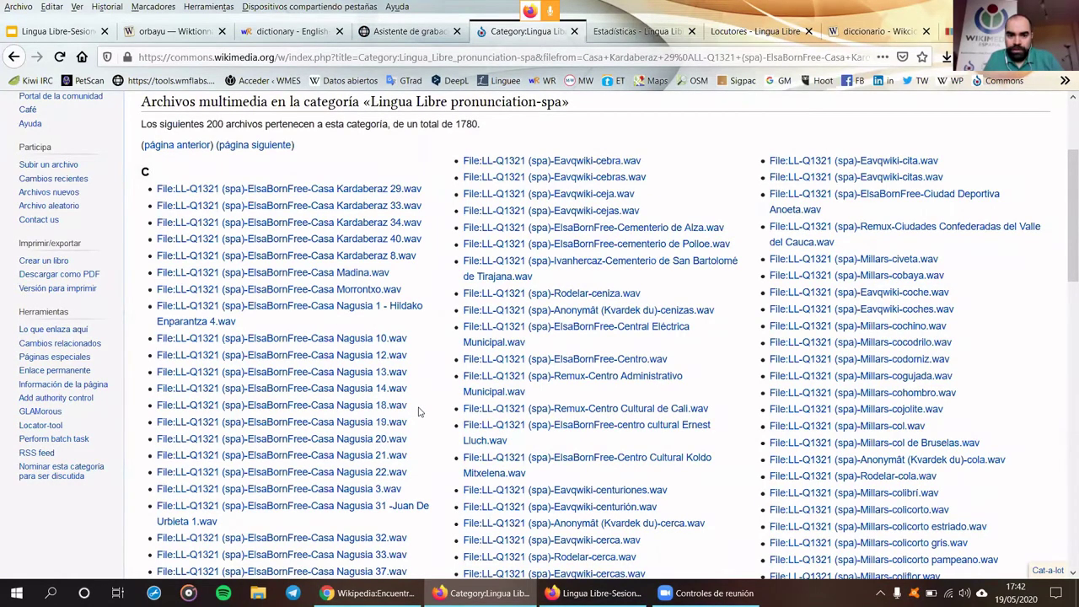
{"action": "scroll", "coordinate": [419, 411], "scroll_direction": "up", "scroll_amount": 3}
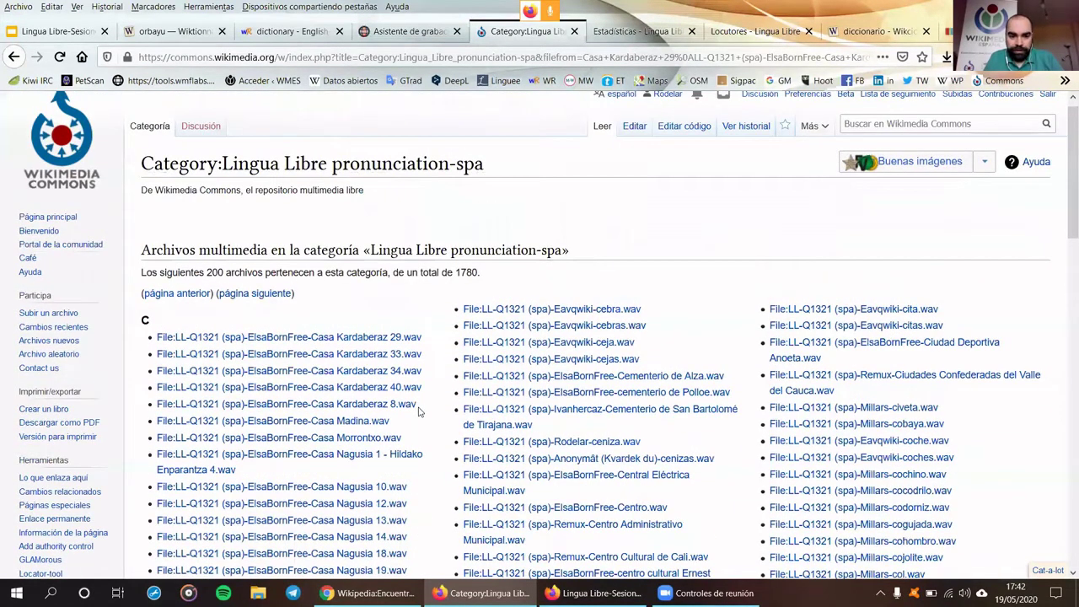
{"action": "scroll", "coordinate": [419, 412], "scroll_direction": "up", "scroll_amount": 1}
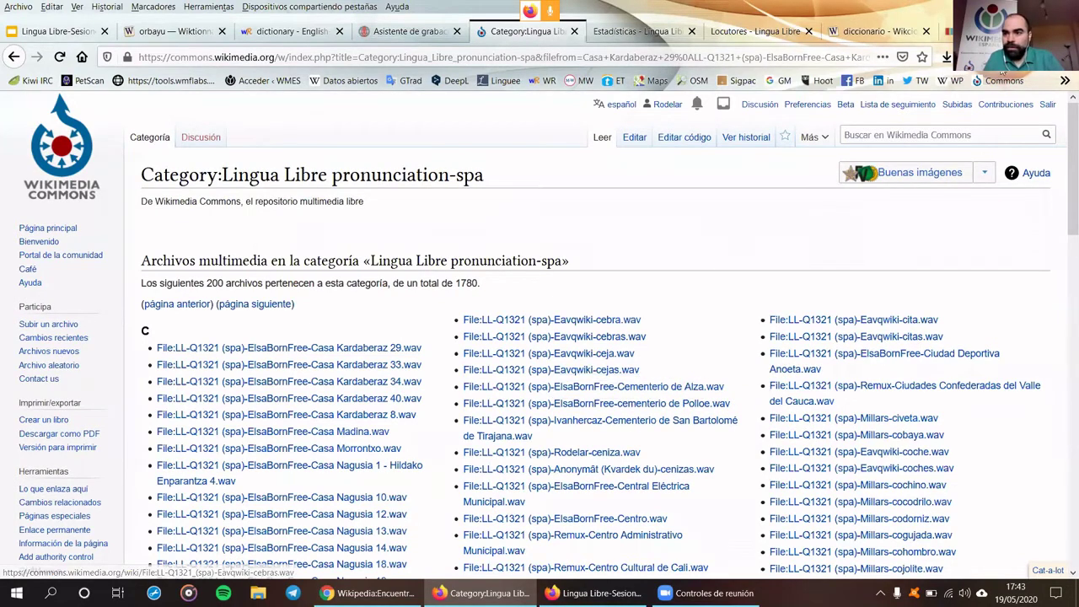
Open the Spanish Wikipedia main page in a new browser tab and look over its featured article section
{"action": "key", "text": "ctrl+t"}
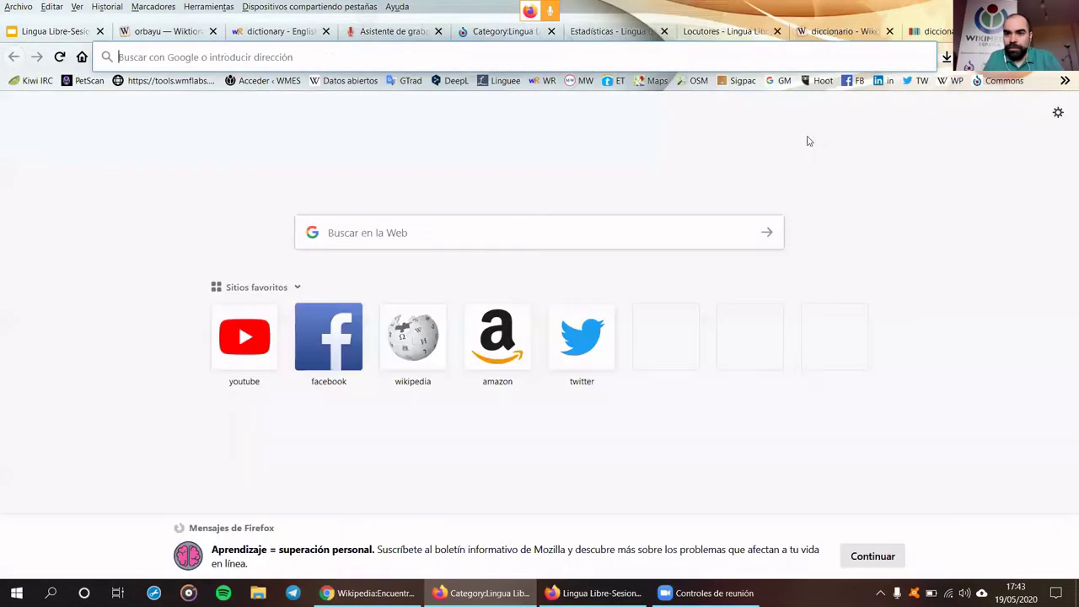
{"action": "left_click", "coordinate": [955, 85]}
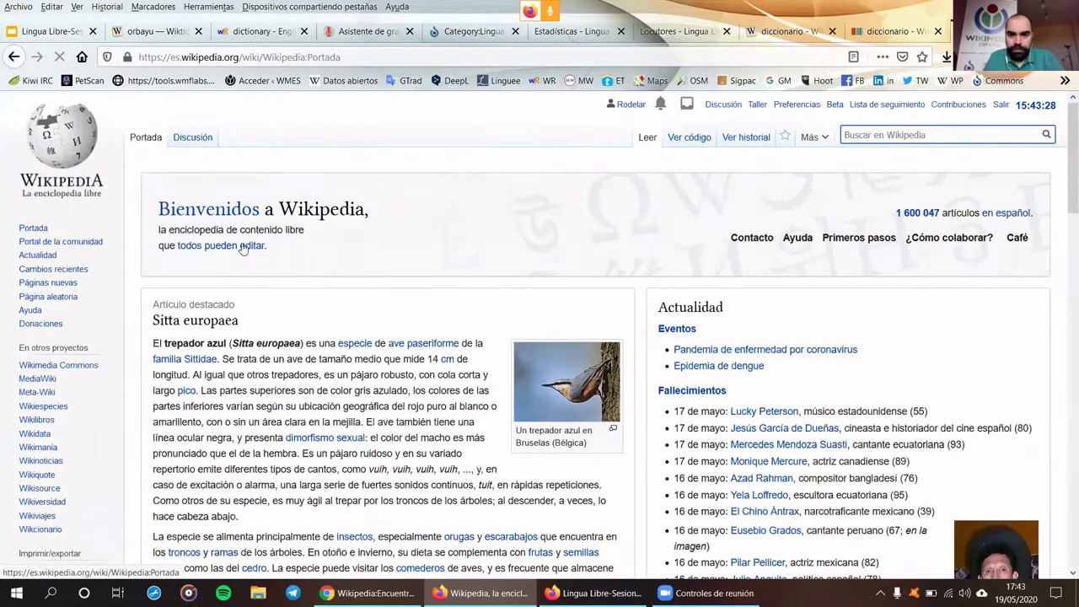
{"action": "scroll", "coordinate": [244, 243], "scroll_direction": "down", "scroll_amount": 2}
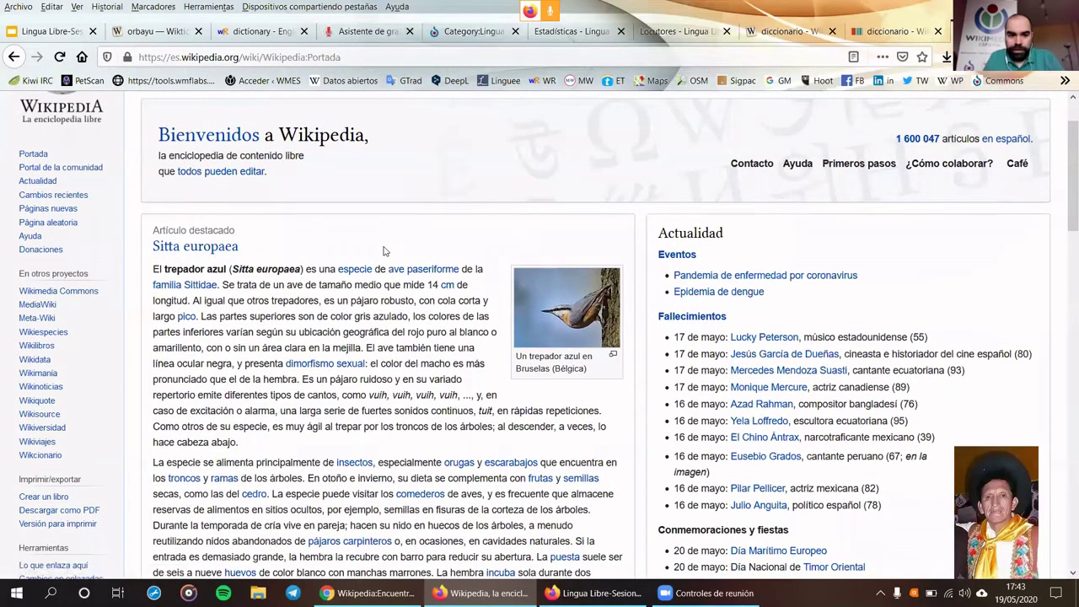
{"action": "scroll", "coordinate": [383, 251], "scroll_direction": "up", "scroll_amount": 2}
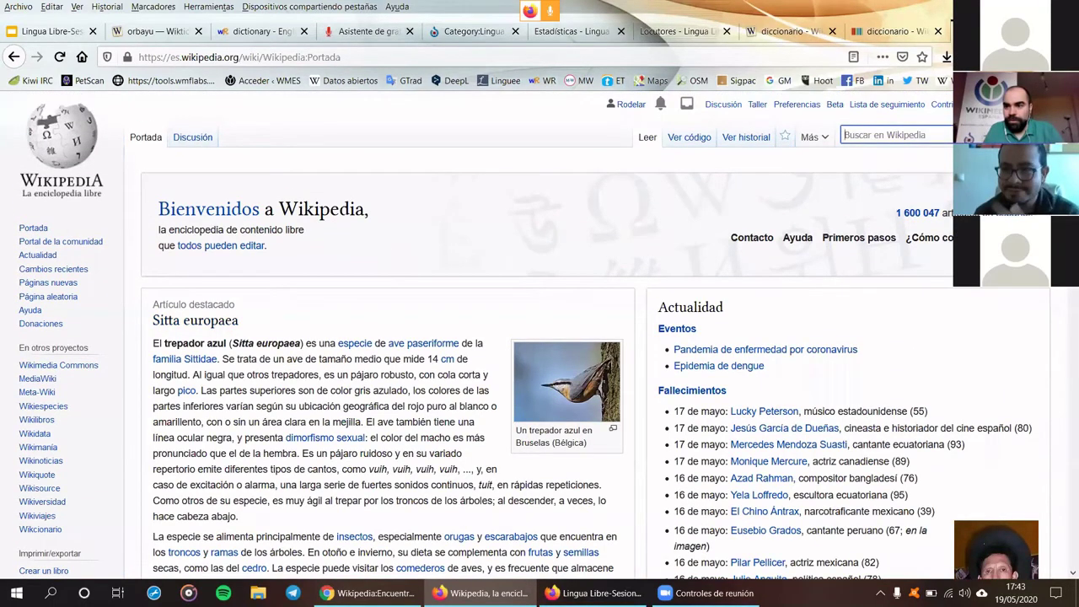
{"action": "scroll", "coordinate": [1062, 128], "scroll_direction": "down", "scroll_amount": 1}
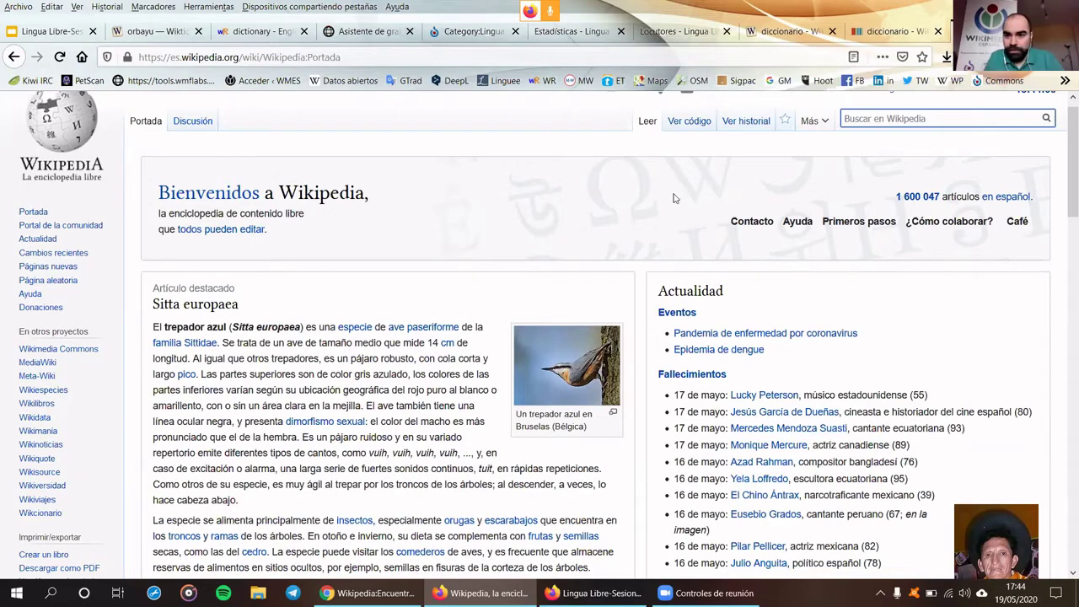
{"action": "scroll", "coordinate": [666, 208], "scroll_direction": "up", "scroll_amount": 1}
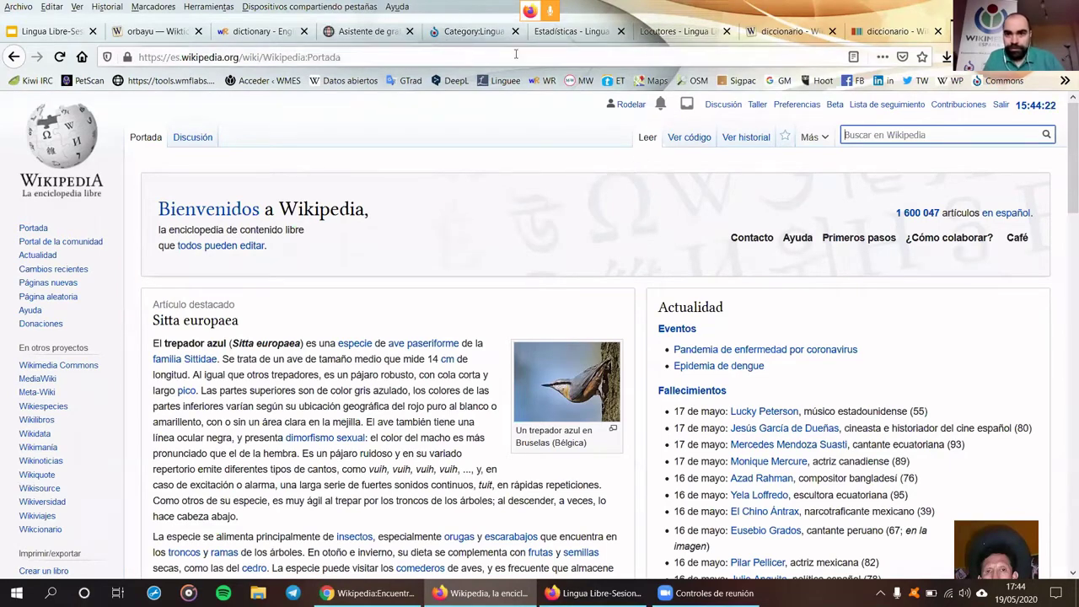
{"action": "left_click", "coordinate": [784, 31]}
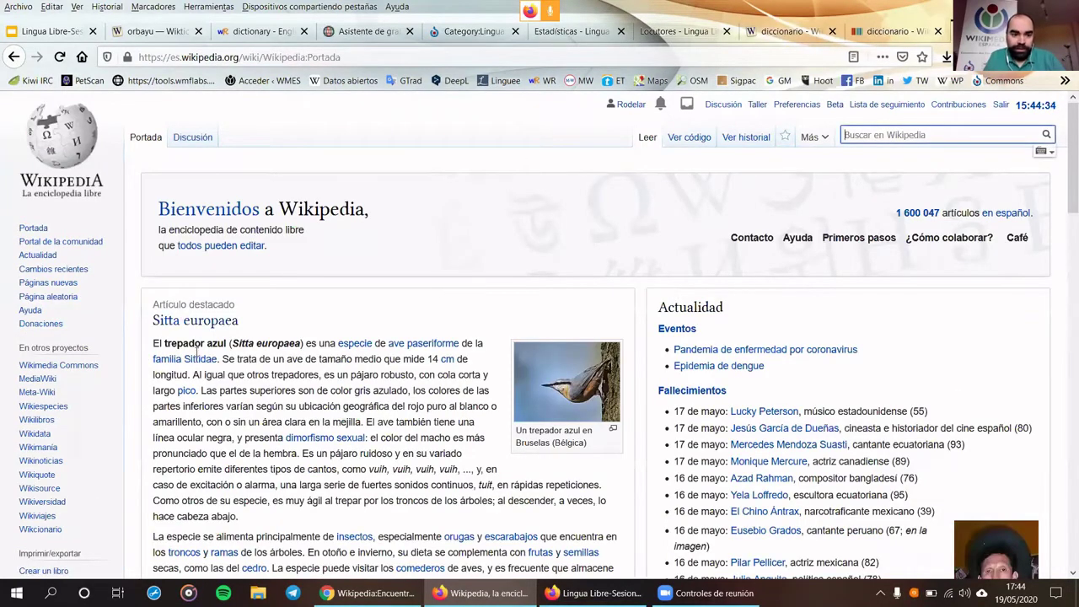
{"action": "scroll", "coordinate": [178, 327], "scroll_direction": "down", "scroll_amount": 1}
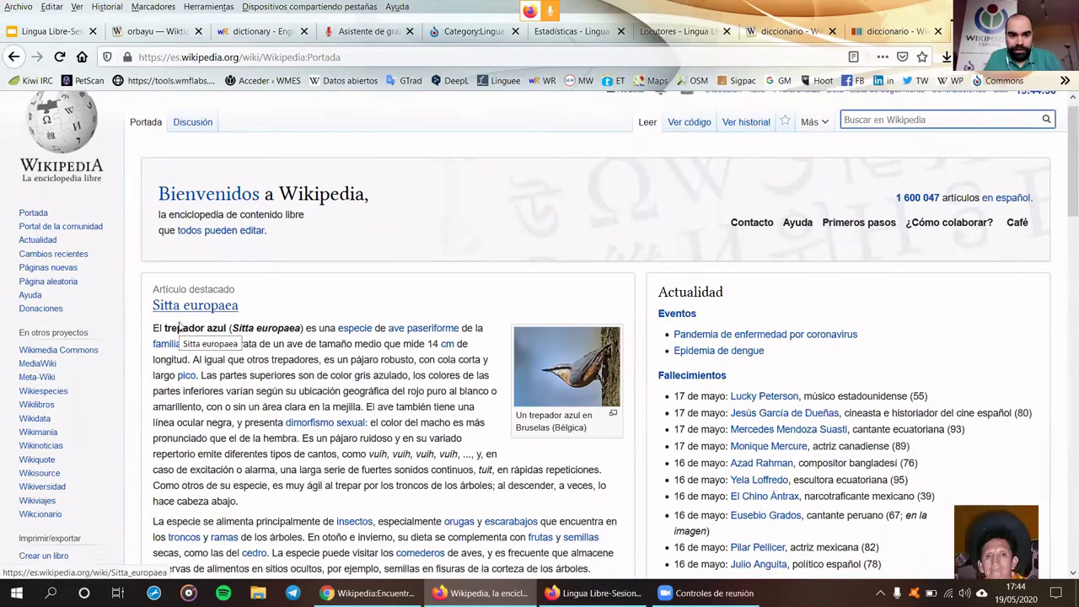
{"action": "scroll", "coordinate": [178, 327], "scroll_direction": "down", "scroll_amount": 2}
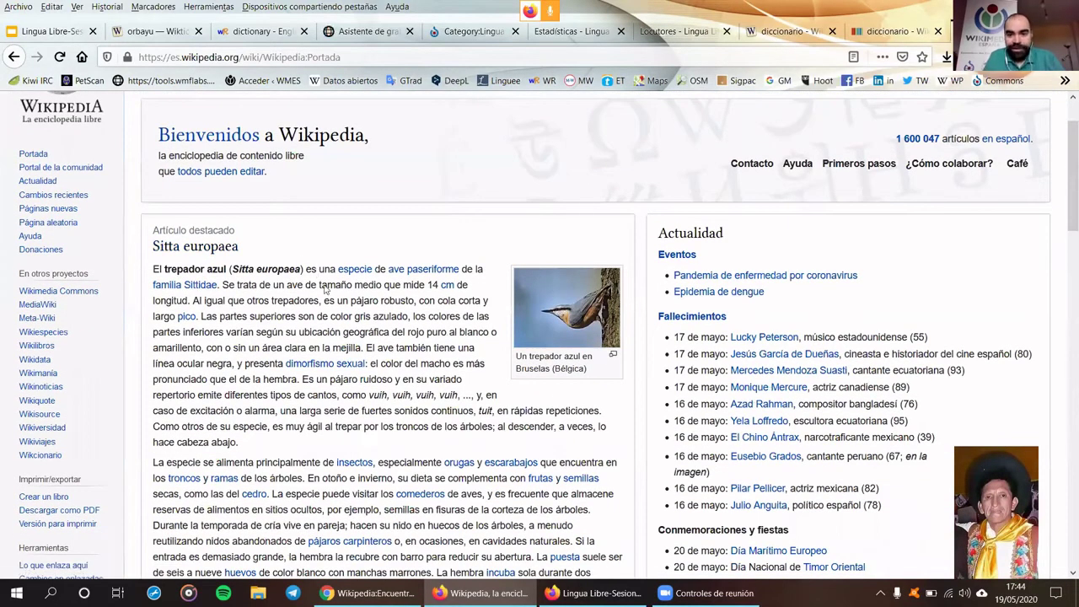
Look through the Wikipedia main page's featured article and news sections, and return to the beginning of the page
{"action": "scroll", "coordinate": [282, 291], "scroll_direction": "down", "scroll_amount": 5}
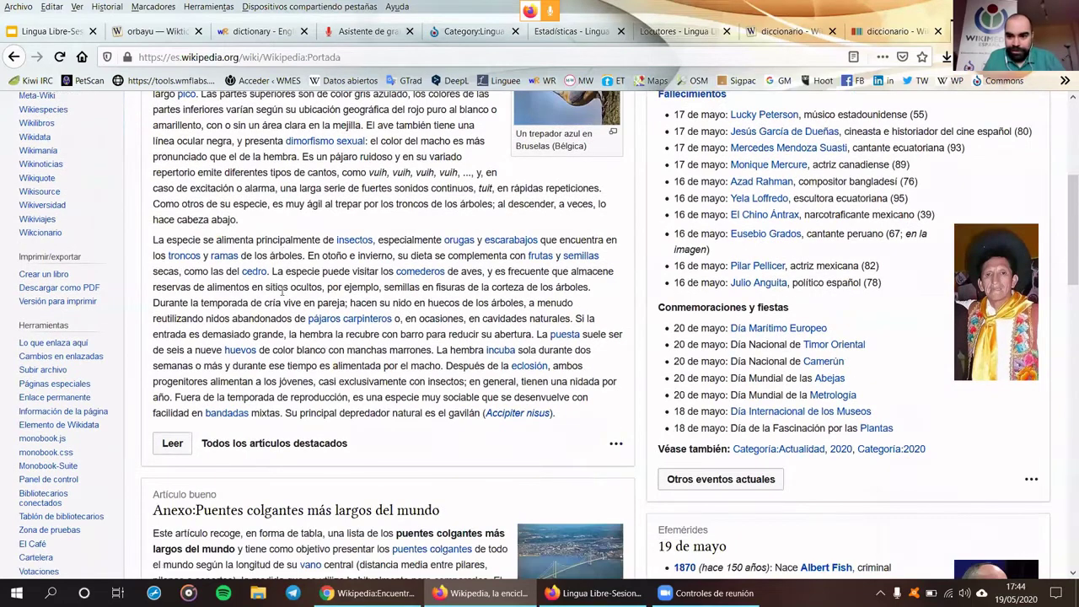
{"action": "scroll", "coordinate": [611, 353], "scroll_direction": "up", "scroll_amount": 3}
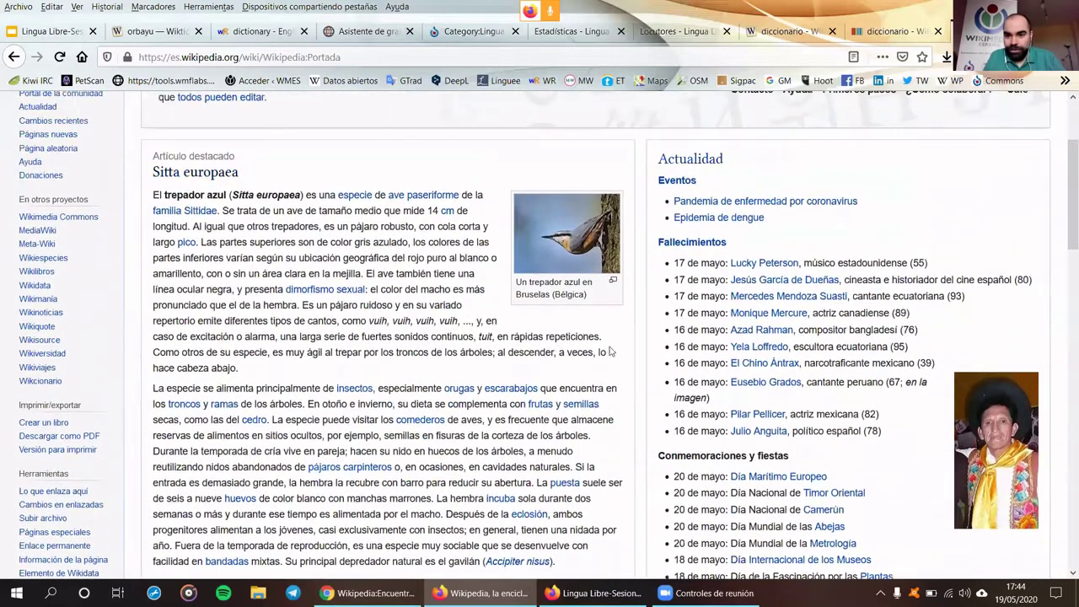
{"action": "scroll", "coordinate": [556, 344], "scroll_direction": "up", "scroll_amount": 2}
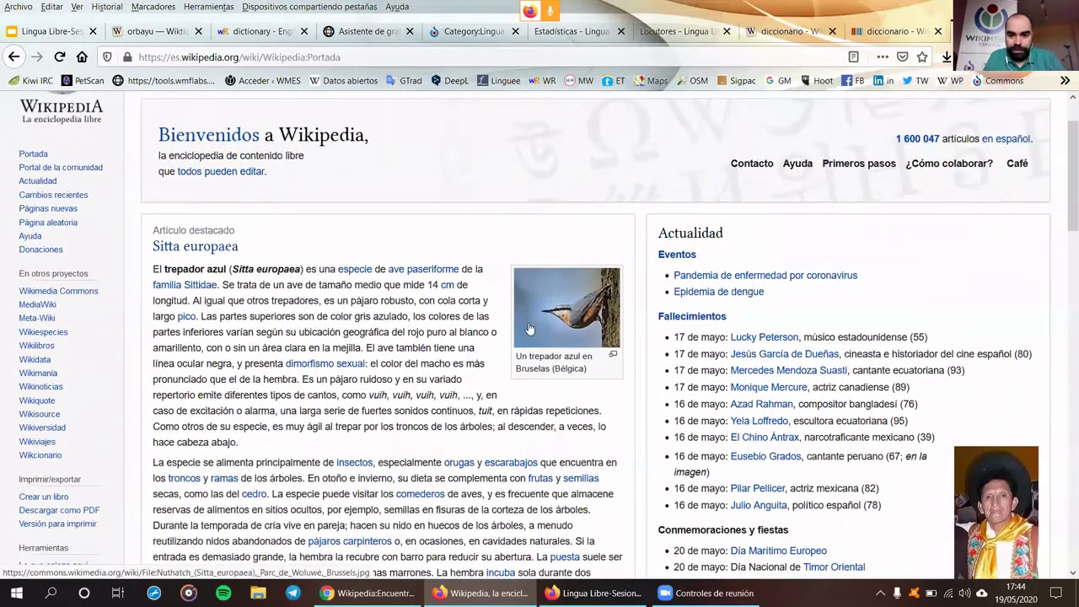
{"action": "scroll", "coordinate": [527, 322], "scroll_direction": "up", "scroll_amount": 2}
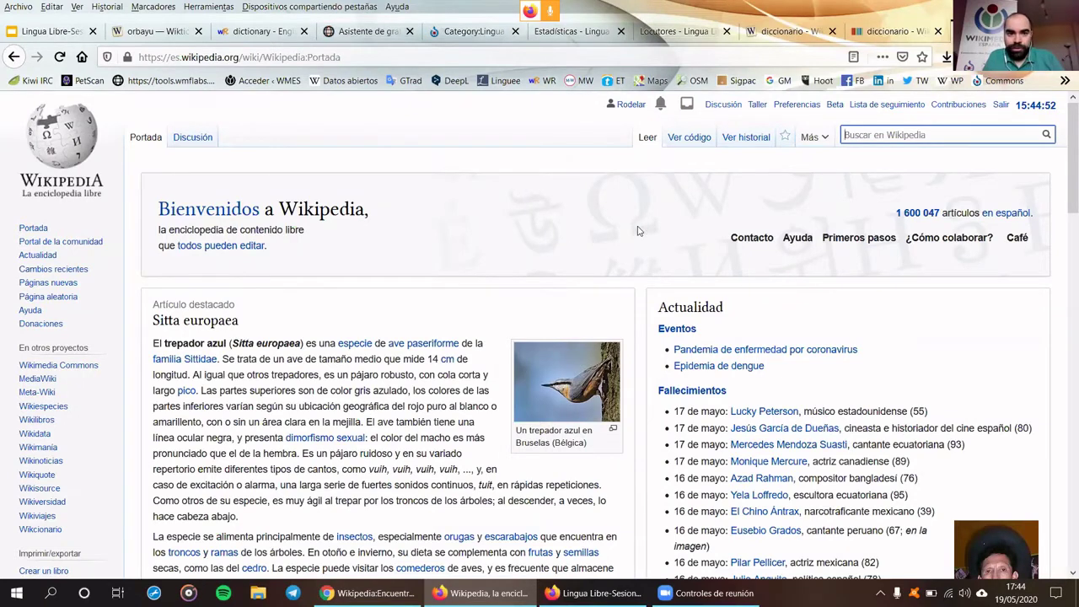
Go back to the Lingua Libre recording wizard and start a new list of Spanish words to record
{"action": "key", "text": "ctrl+Tab"}
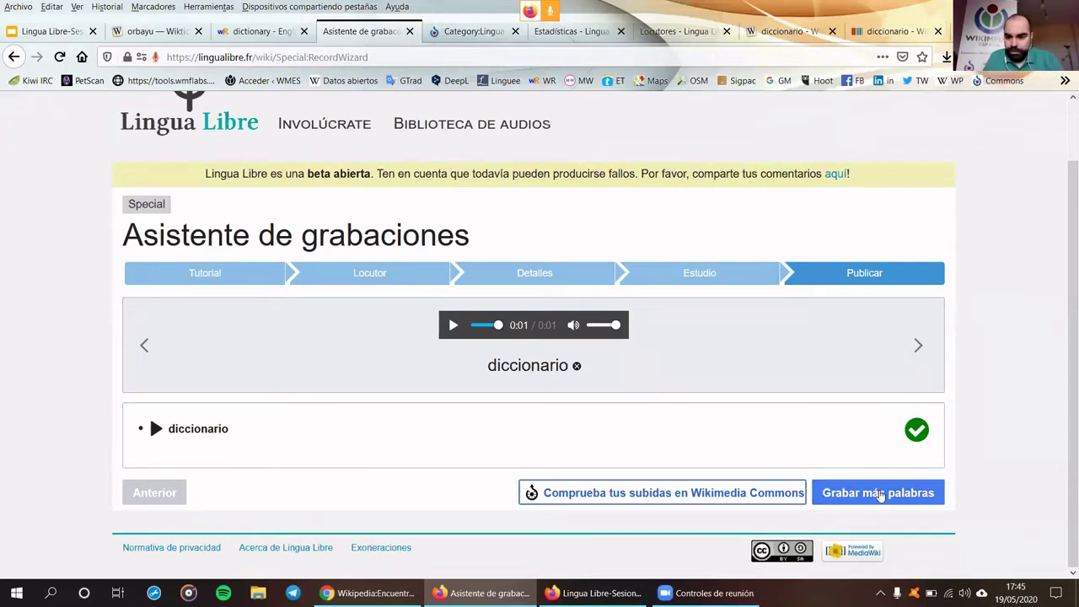
{"action": "left_click", "coordinate": [879, 494]}
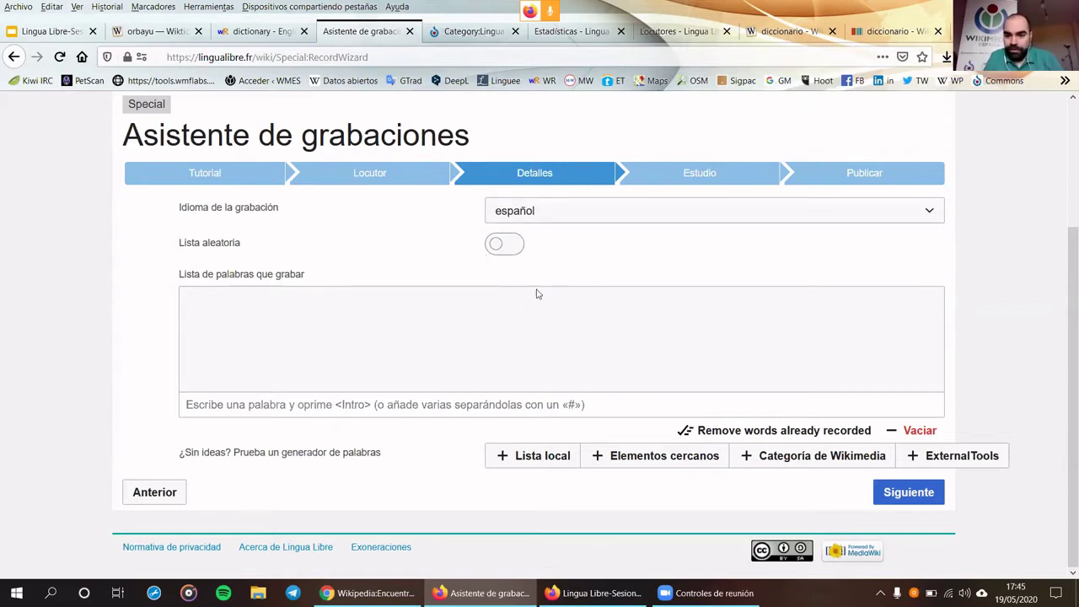
{"action": "left_click", "coordinate": [324, 404]}
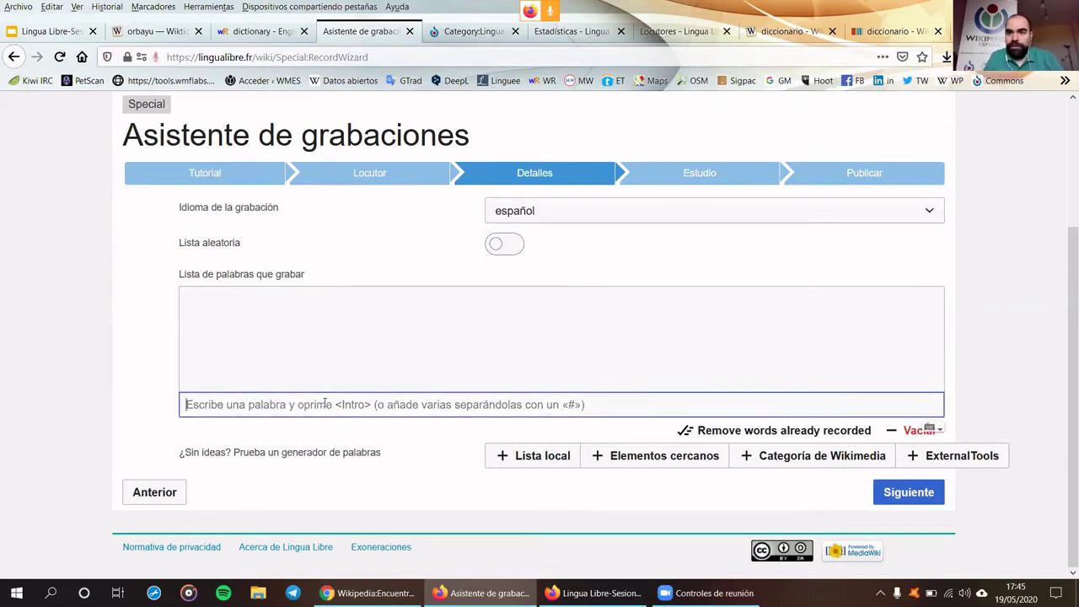
Search Wikcionario for "videoconferencia" from the open "desnudaran" entry
{"action": "left_click", "coordinate": [783, 31]}
{"action": "scroll", "coordinate": [475, 325], "scroll_direction": "down", "scroll_amount": 2}
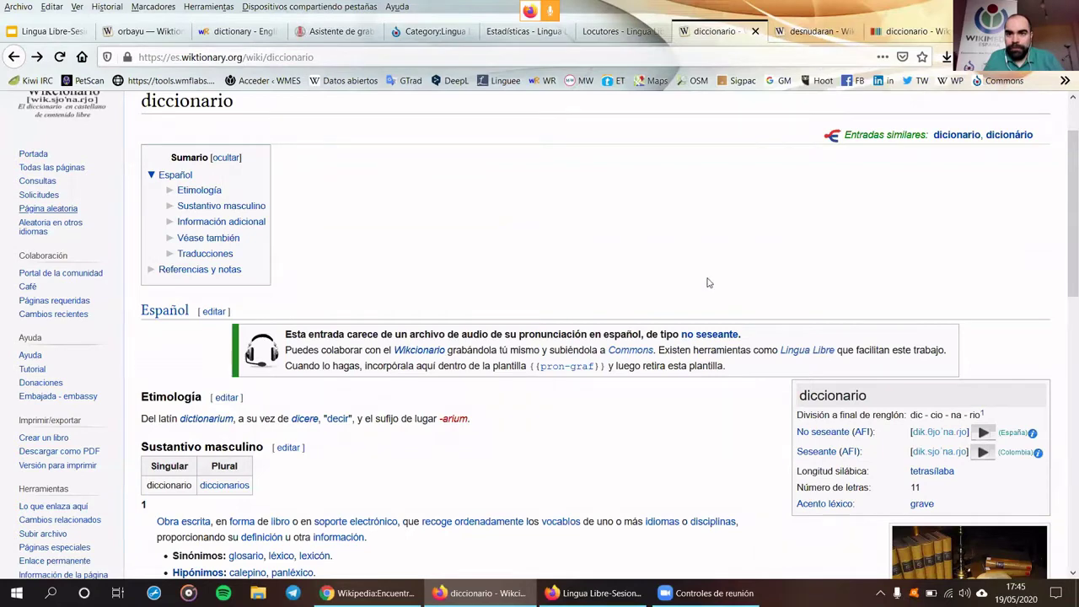
{"action": "left_click", "coordinate": [802, 33]}
{"action": "left_click", "coordinate": [877, 133]}
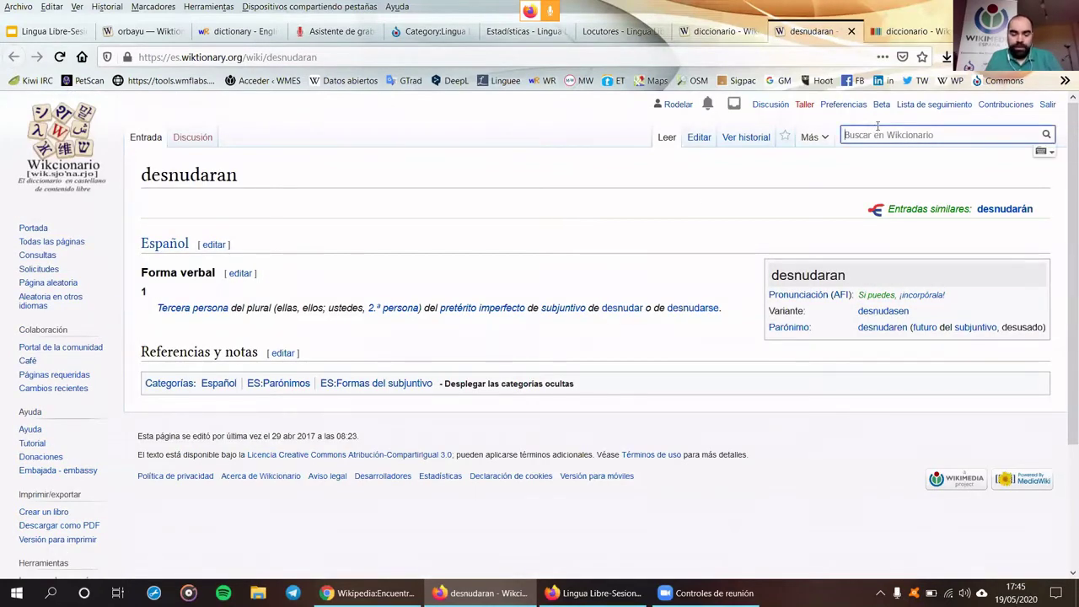
{"action": "type", "text": "videocon"}
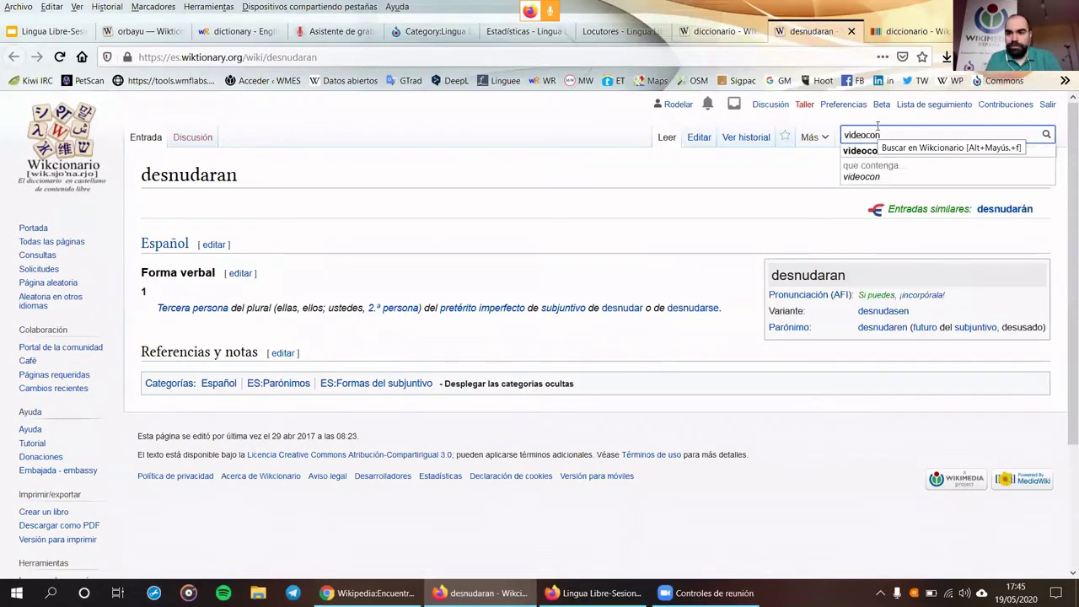
{"action": "type", "text": "ferencia"}
{"action": "key", "text": "Return"}
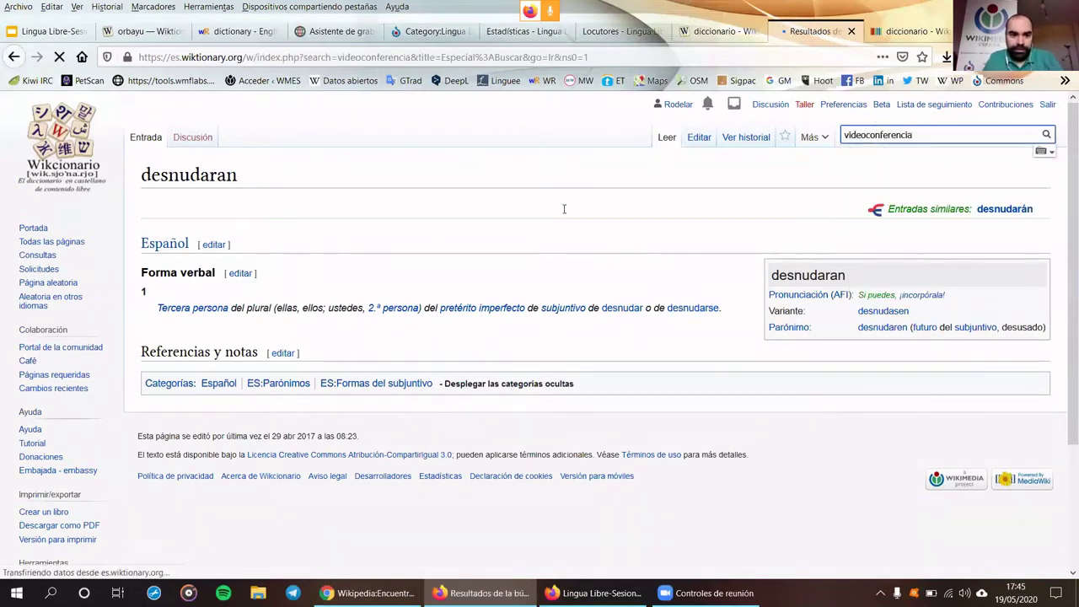
Search for the suggested plural "videoconferencias" instead and open its Wikcionario entry
{"action": "double_click", "coordinate": [299, 212]}
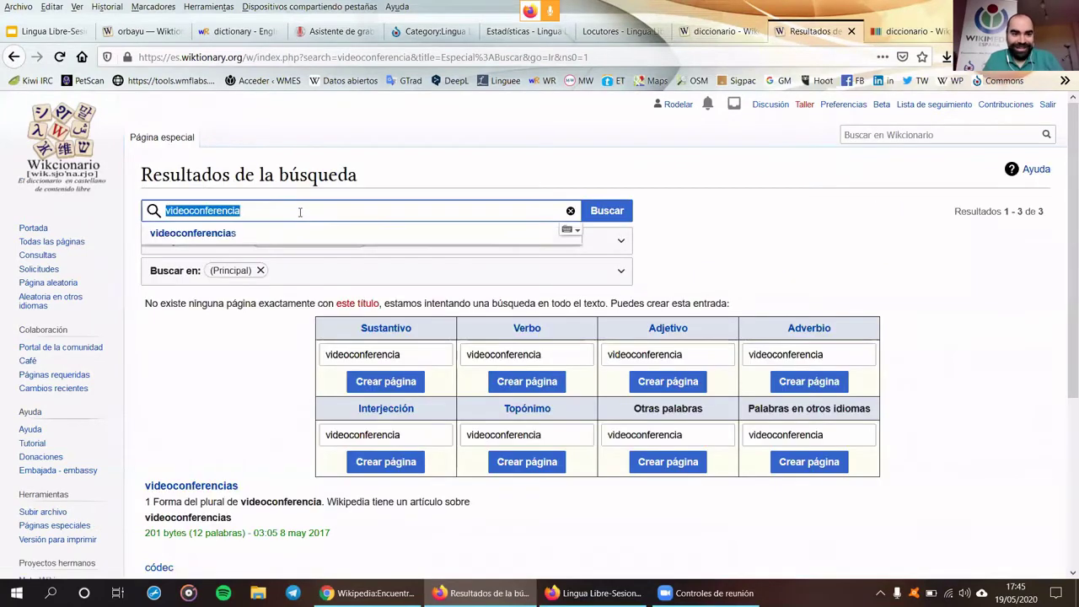
{"action": "left_click", "coordinate": [281, 236]}
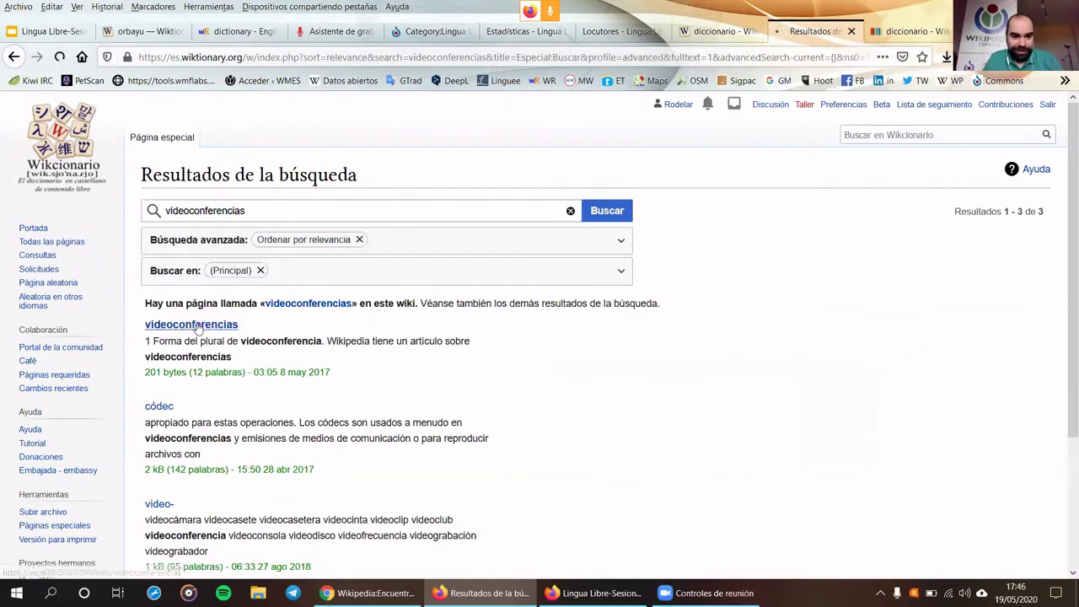
{"action": "left_click", "coordinate": [195, 325]}
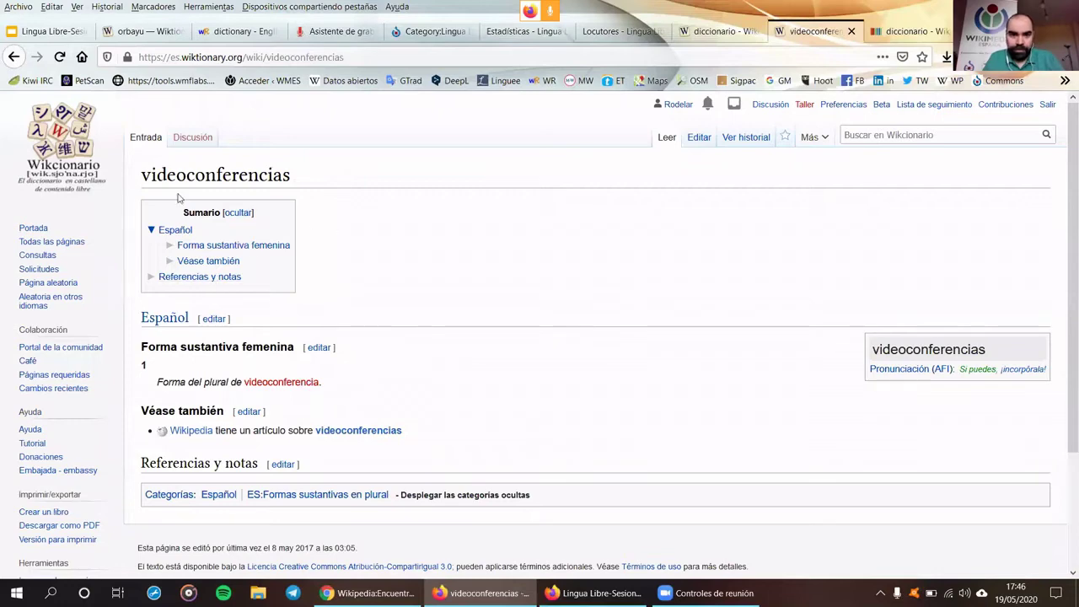
Copy the entry title "videoconferencias" into the recording wizard's word entry and follow it with a # separator
{"action": "left_click_drag", "start_coordinate": [316, 180], "coordinate": [172, 173]}
{"action": "right_click", "coordinate": [204, 171]}
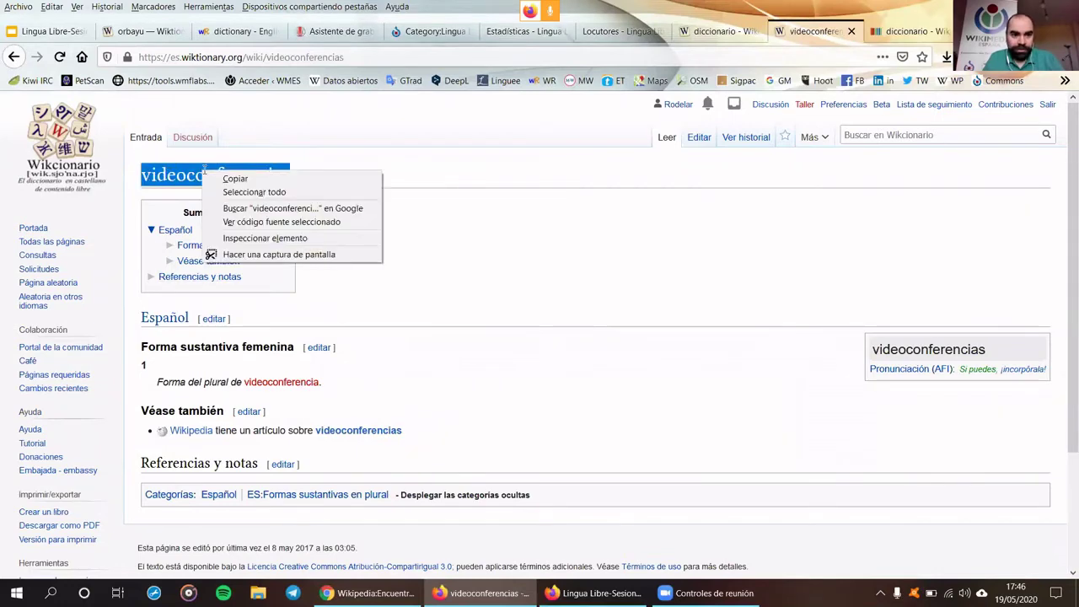
{"action": "left_click", "coordinate": [218, 179]}
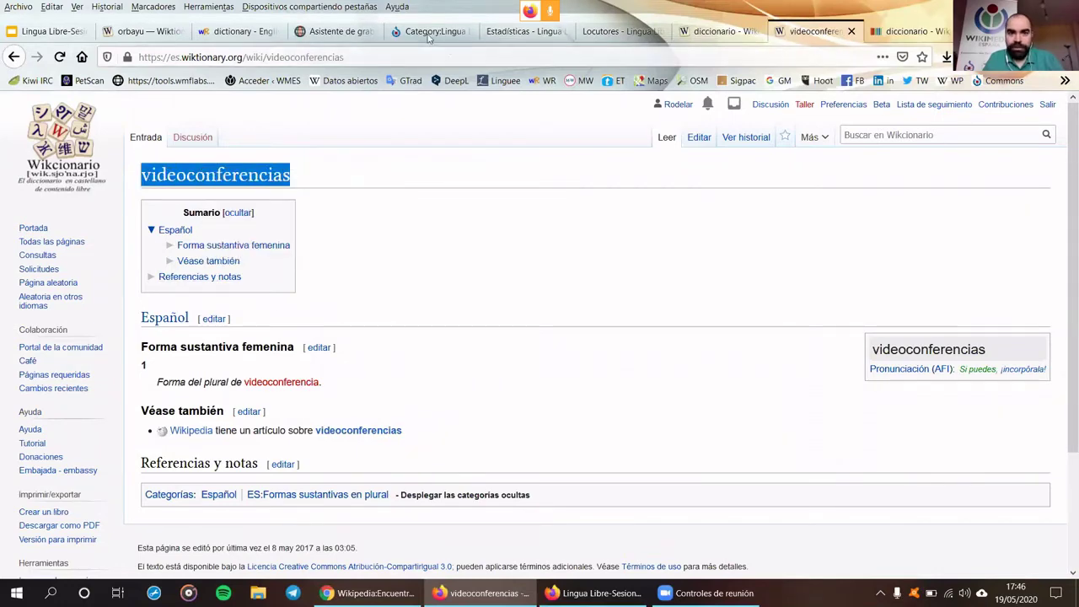
{"action": "left_click", "coordinate": [346, 31]}
{"action": "right_click", "coordinate": [317, 403]}
{"action": "left_click", "coordinate": [352, 453]}
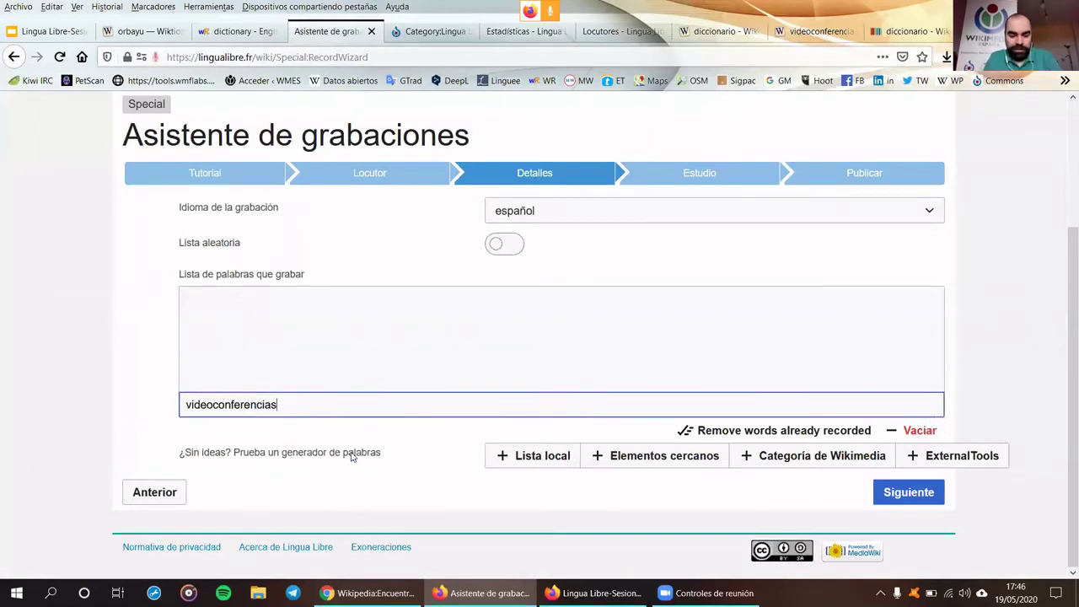
{"action": "type", "text": "#"}
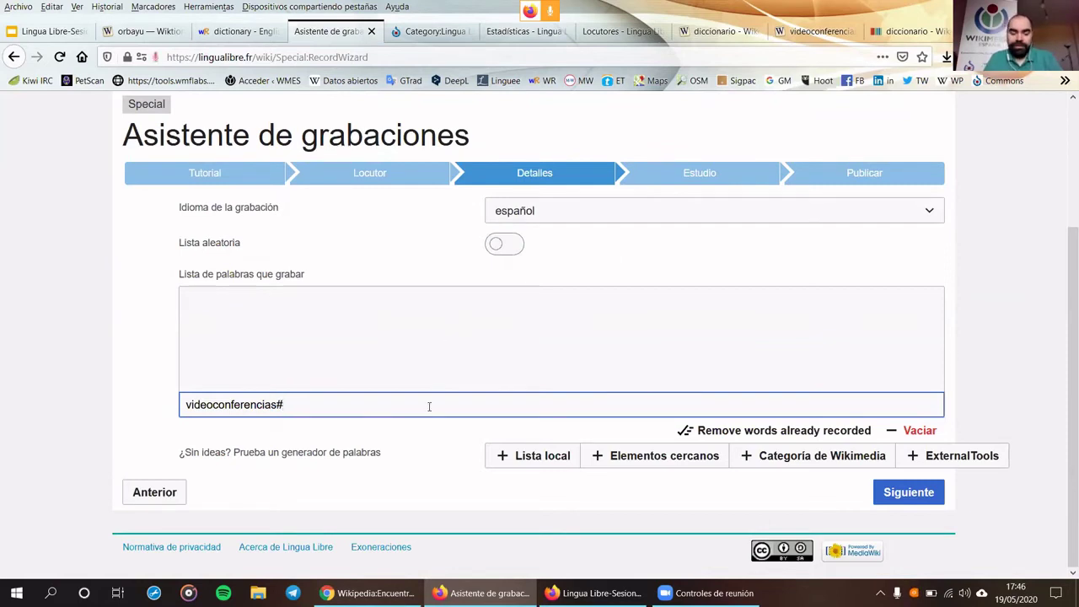
Look up "villa" in Wikcionario and examine the pronunciation variants in its Spanish section
{"action": "left_click", "coordinate": [813, 32]}
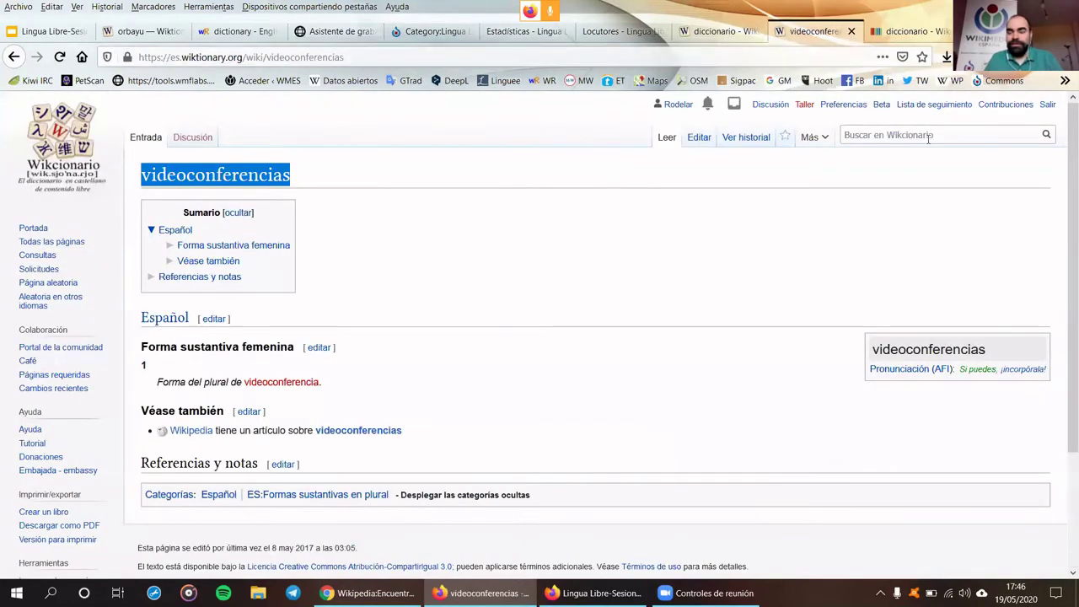
{"action": "left_click", "coordinate": [928, 137]}
{"action": "type", "text": "villa"}
{"action": "key", "text": "Return"}
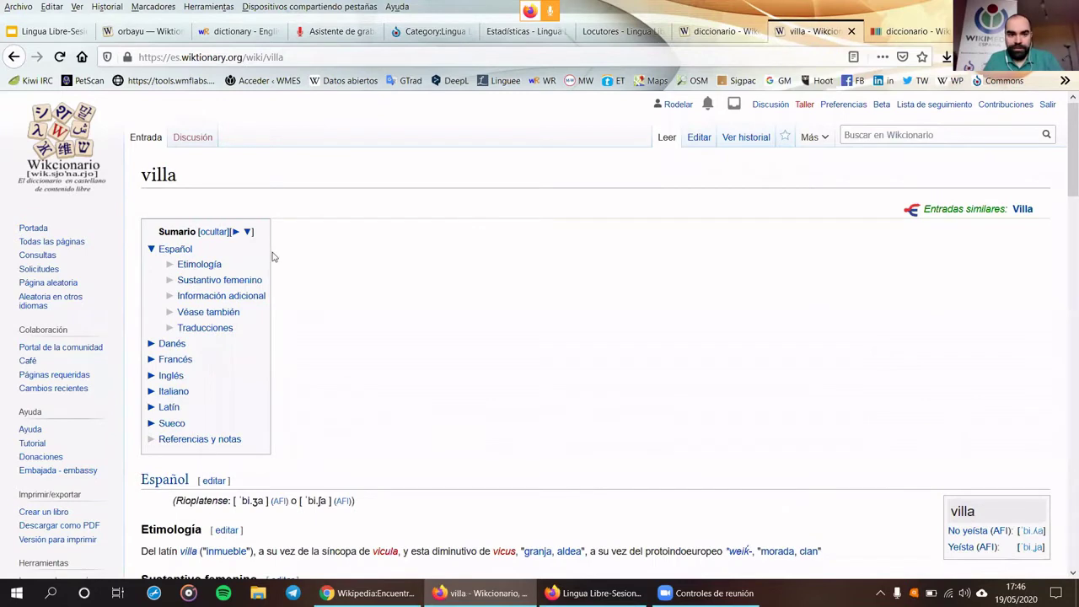
{"action": "scroll", "coordinate": [334, 295], "scroll_direction": "down", "scroll_amount": 3}
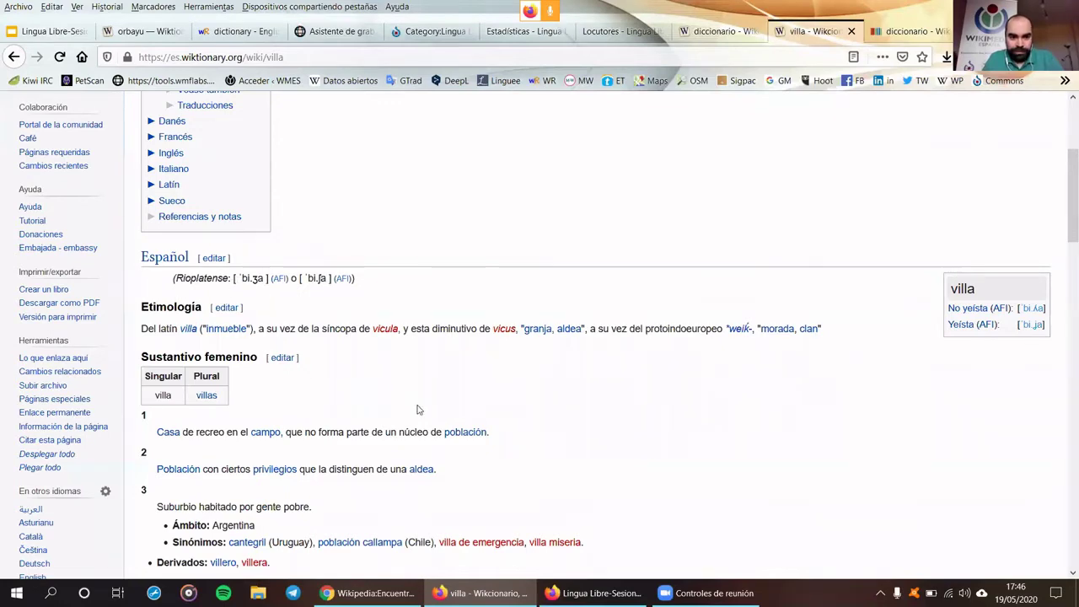
{"action": "scroll", "coordinate": [435, 406], "scroll_direction": "up", "scroll_amount": 3}
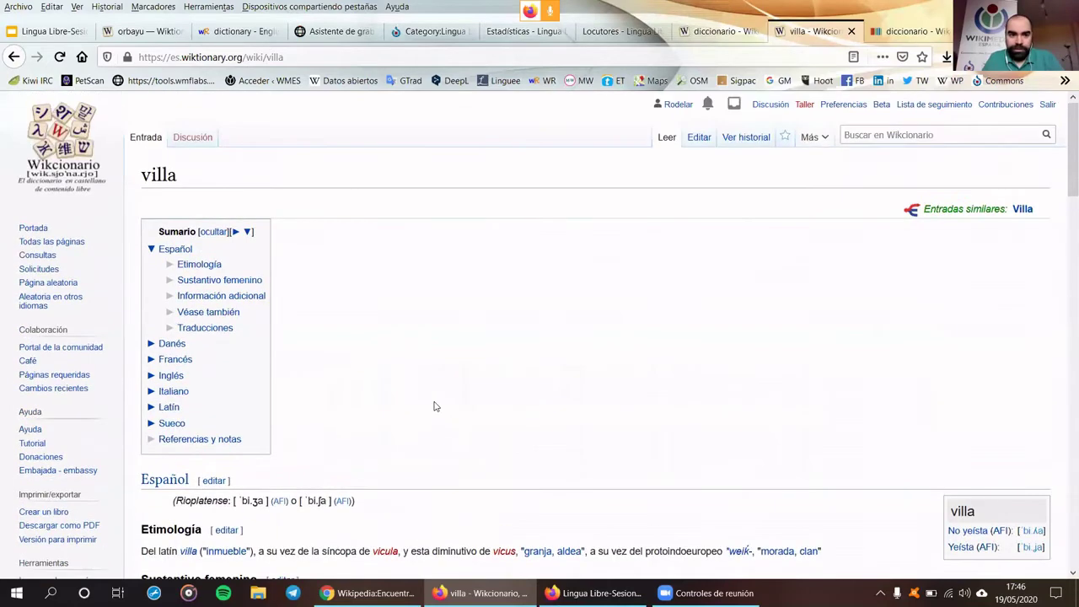
Complete the wizard's word entry as "videoconferencias#villa" and add both words to the list to record
{"action": "left_click", "coordinate": [336, 32]}
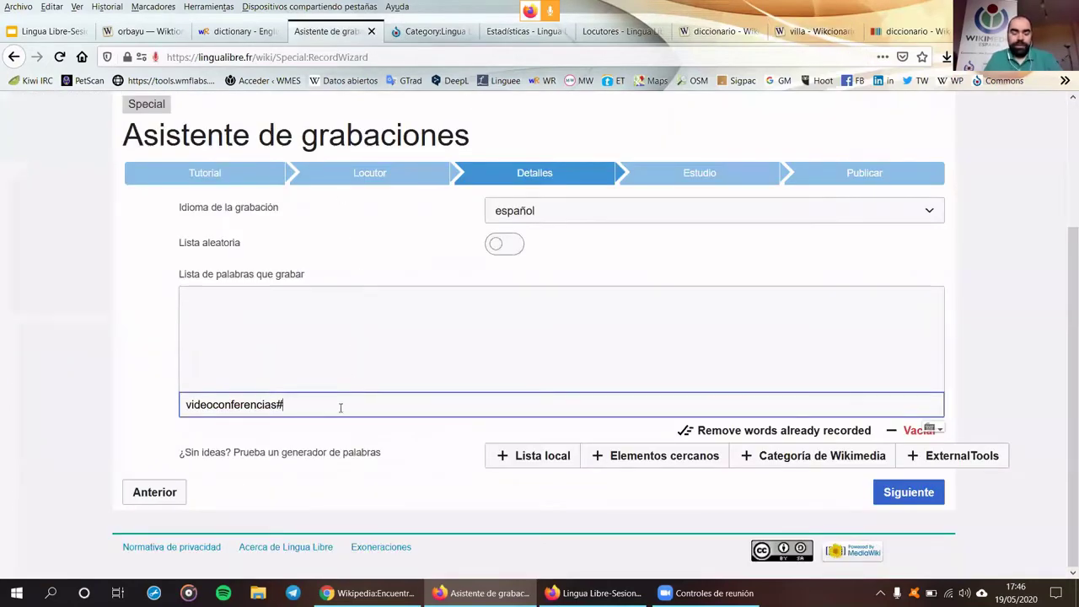
{"action": "type", "text": "villa"}
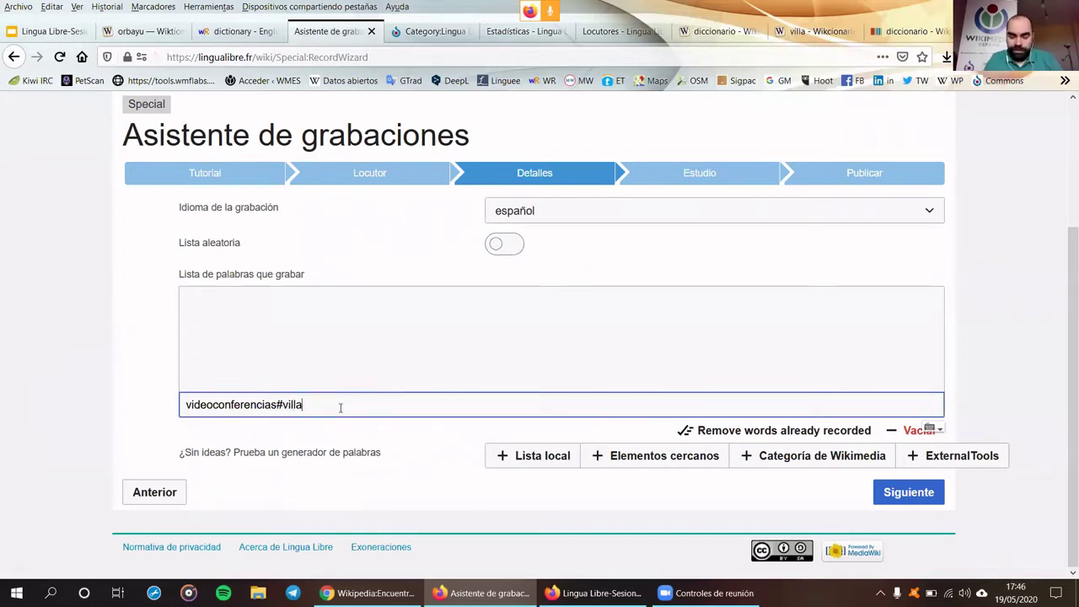
{"action": "key", "text": "Return"}
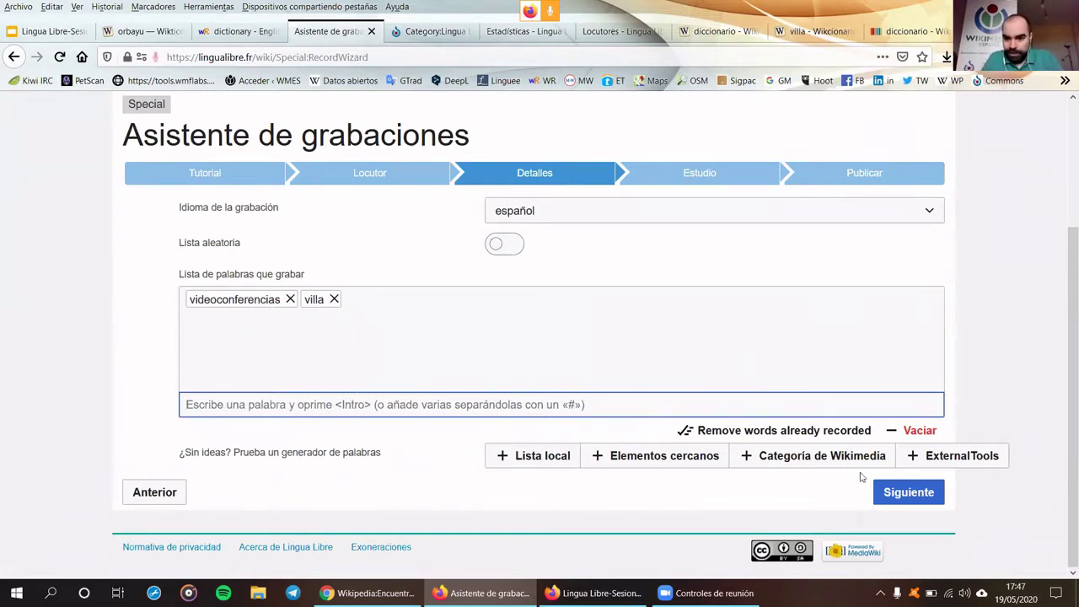
Record "videoconferencias" and "villa" in the wizard's studio stage and continue to the publishing stage
{"action": "left_click", "coordinate": [895, 493]}
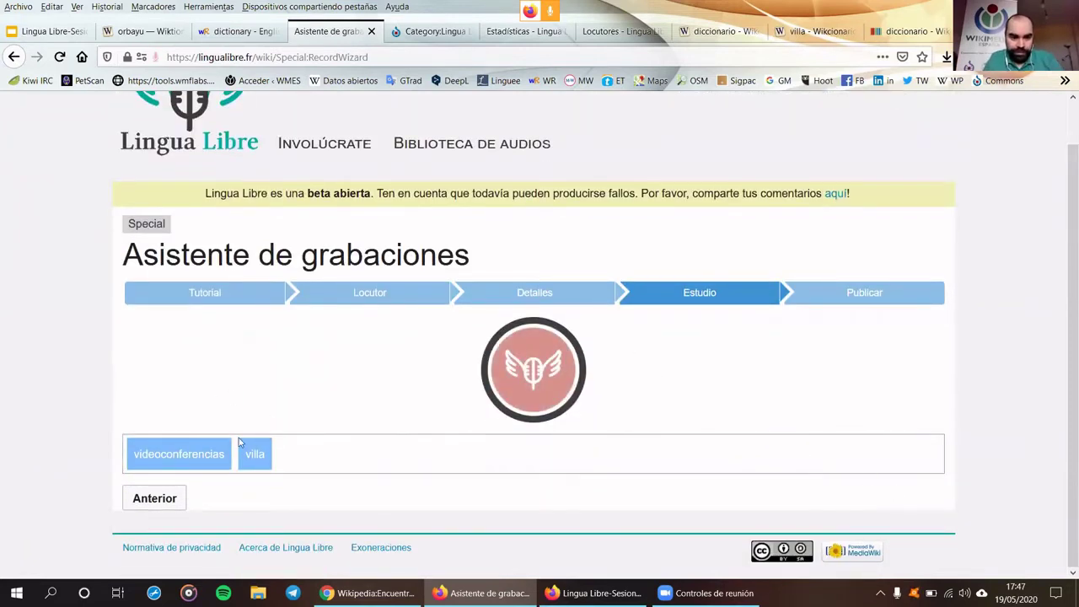
{"action": "left_click", "coordinate": [537, 371]}
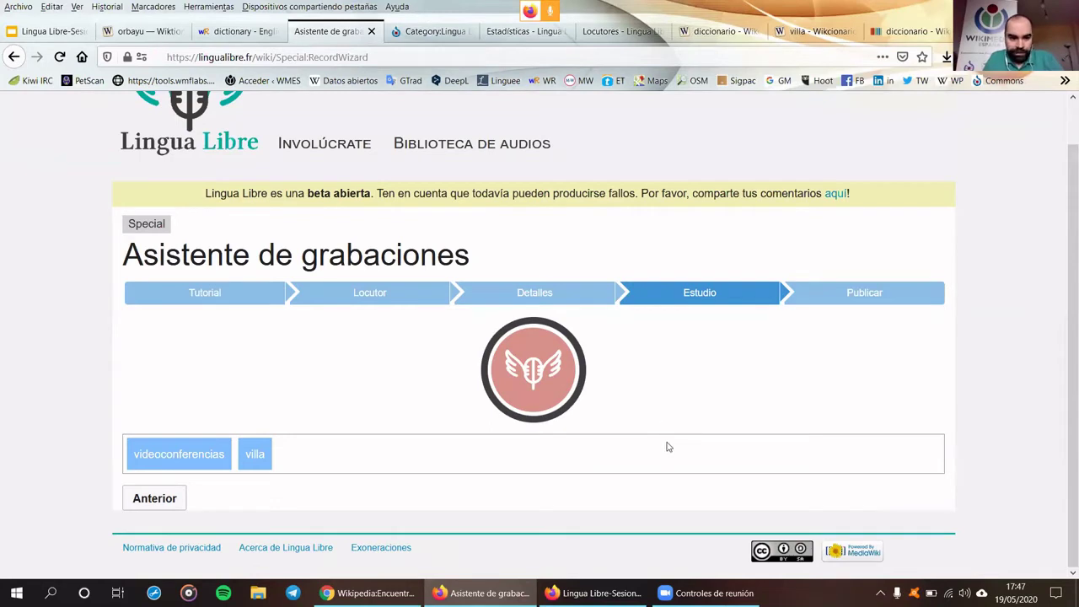
{"action": "left_click", "coordinate": [533, 374]}
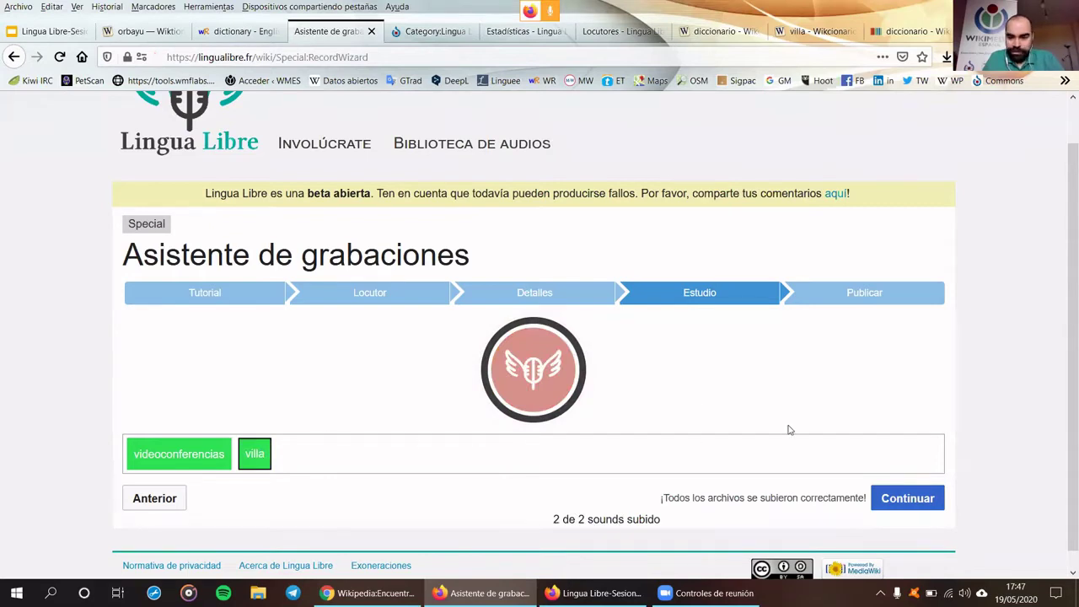
{"action": "scroll", "coordinate": [787, 430], "scroll_direction": "down", "scroll_amount": 1}
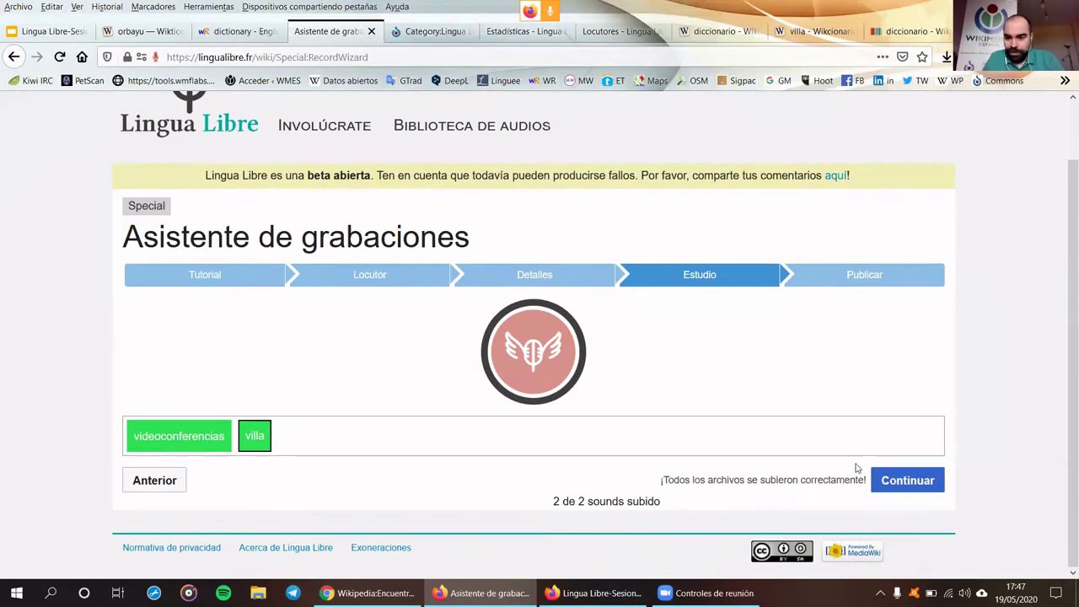
{"action": "left_click", "coordinate": [896, 483]}
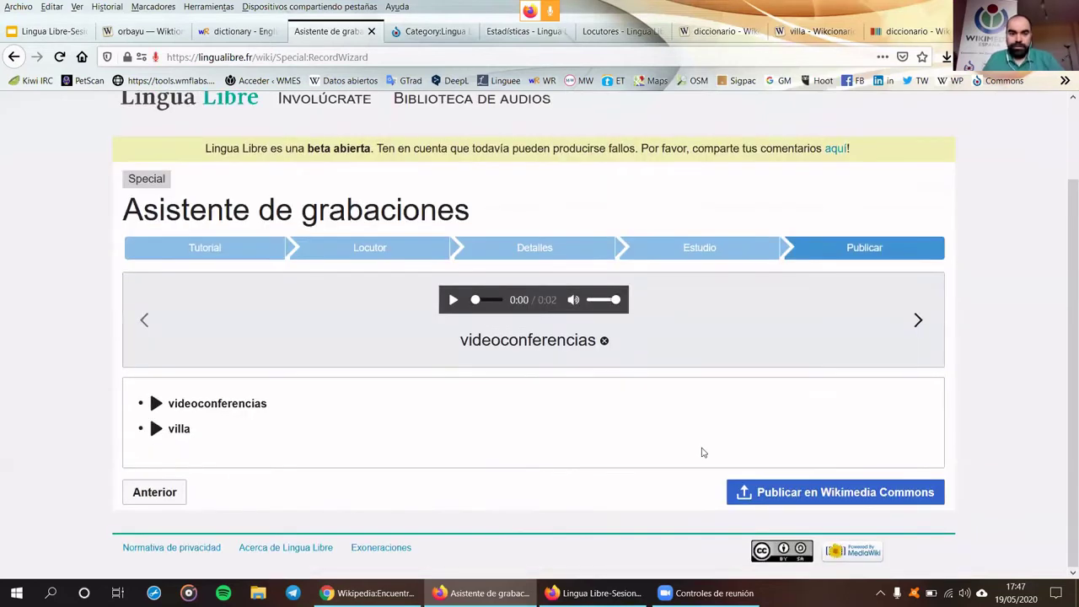
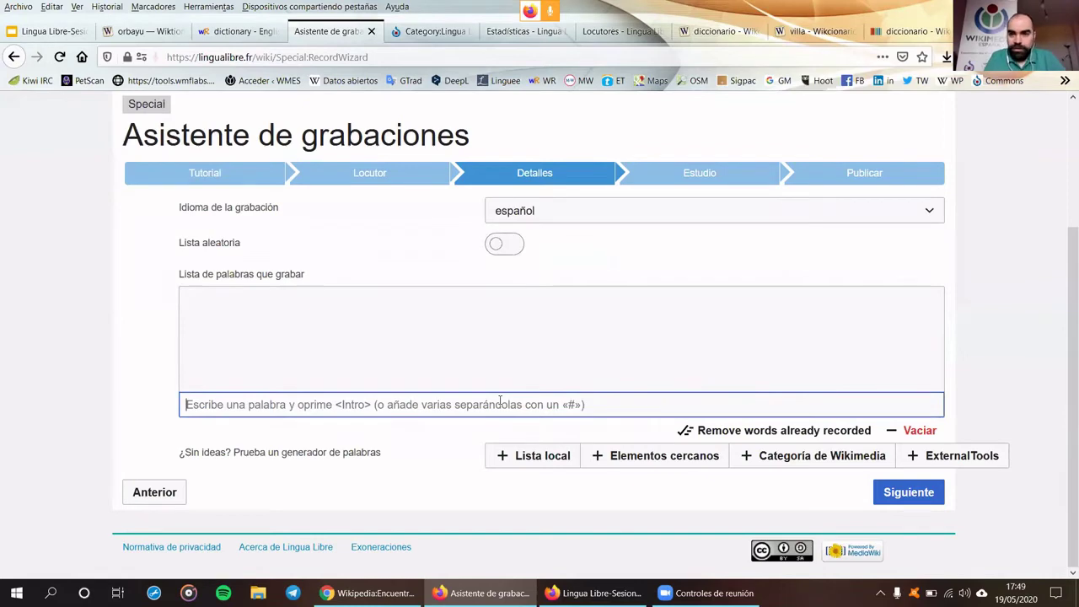
Open a random Wikcionario entry and add its word "acusaría" to the recording wizard's word list
{"action": "left_click", "coordinate": [809, 31]}
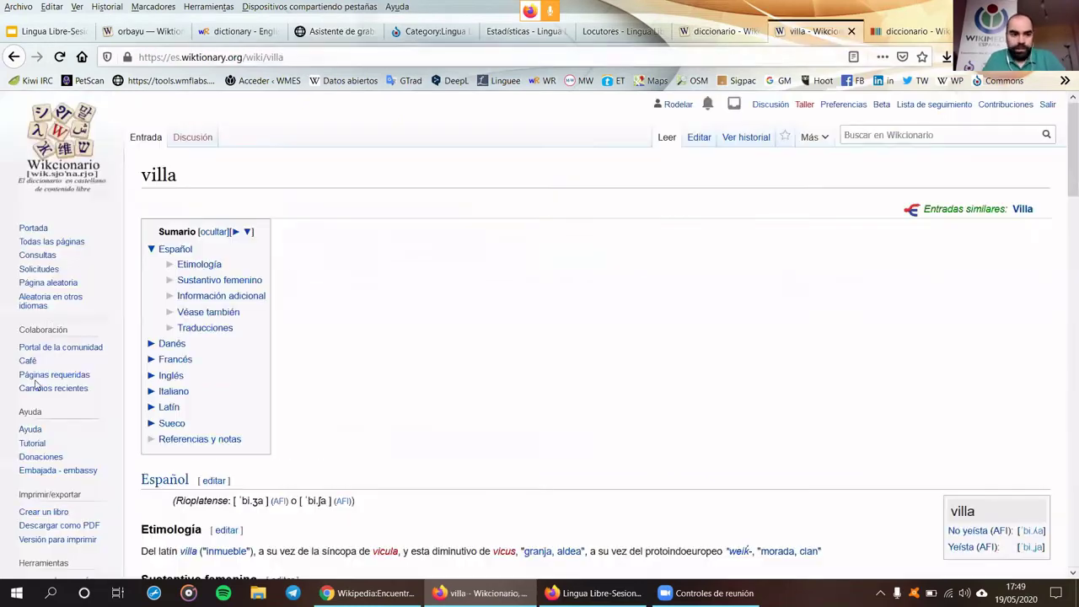
{"action": "left_click", "coordinate": [48, 282]}
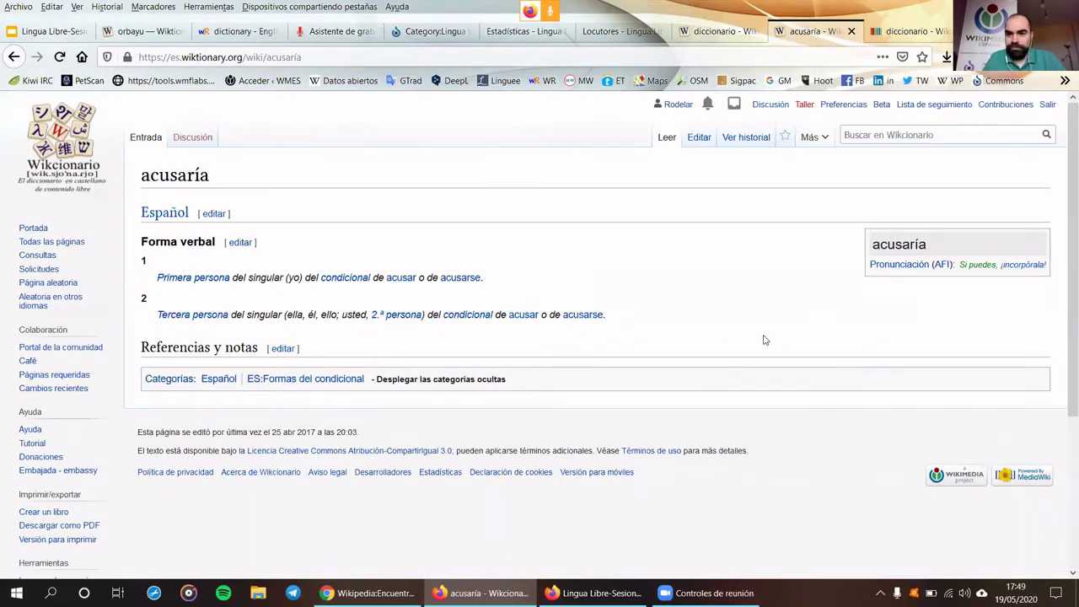
{"action": "left_click", "coordinate": [329, 31]}
{"action": "type", "text": "acusaría"}
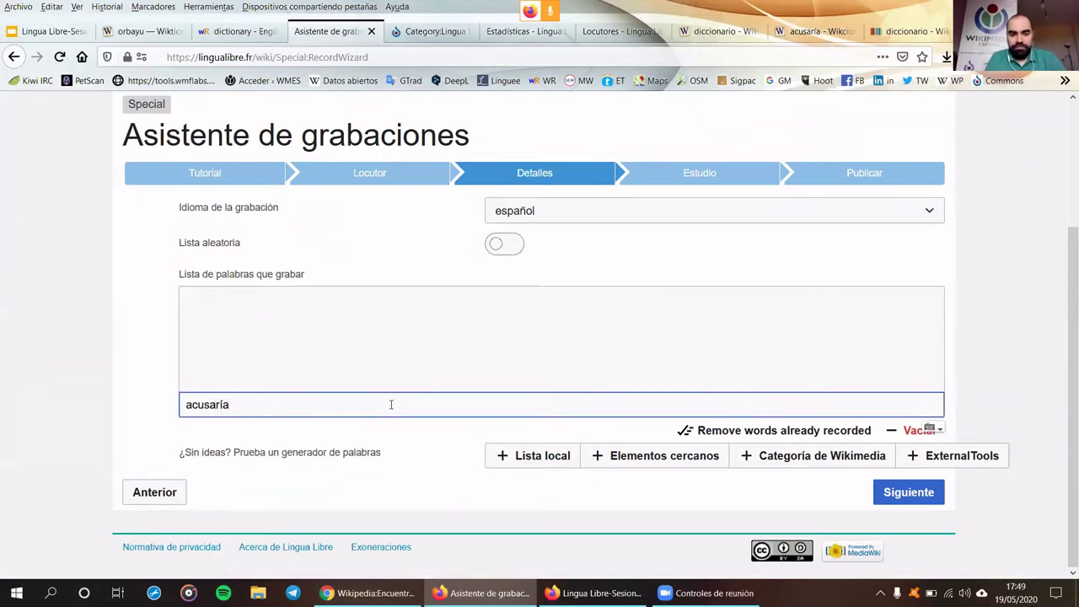
{"action": "key", "text": "Return"}
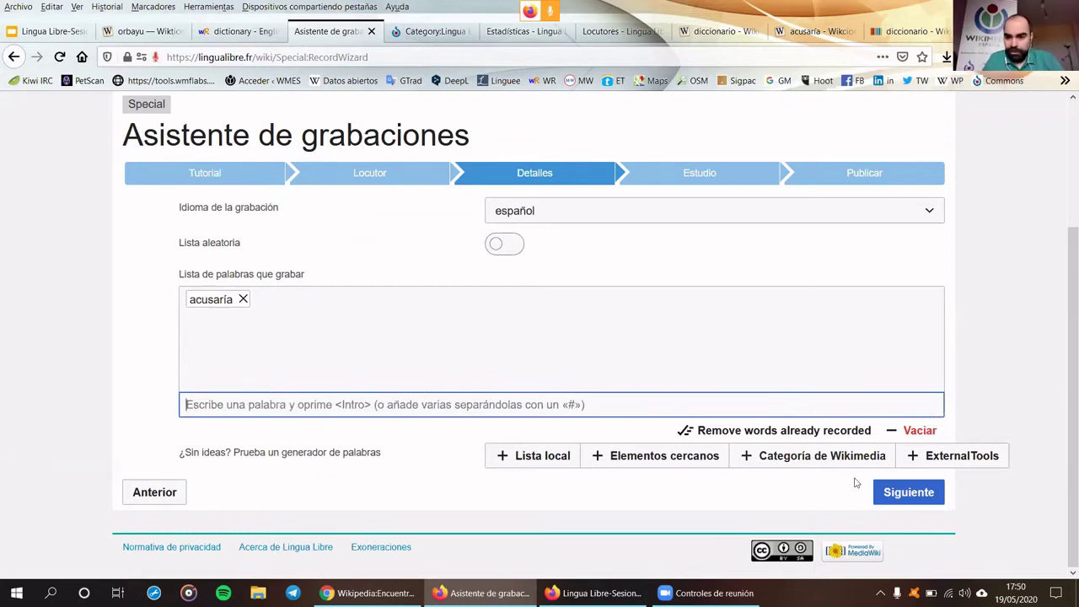
Record "acusaría" in the wizard's studio stage and continue to the publishing stage
{"action": "left_click", "coordinate": [897, 491]}
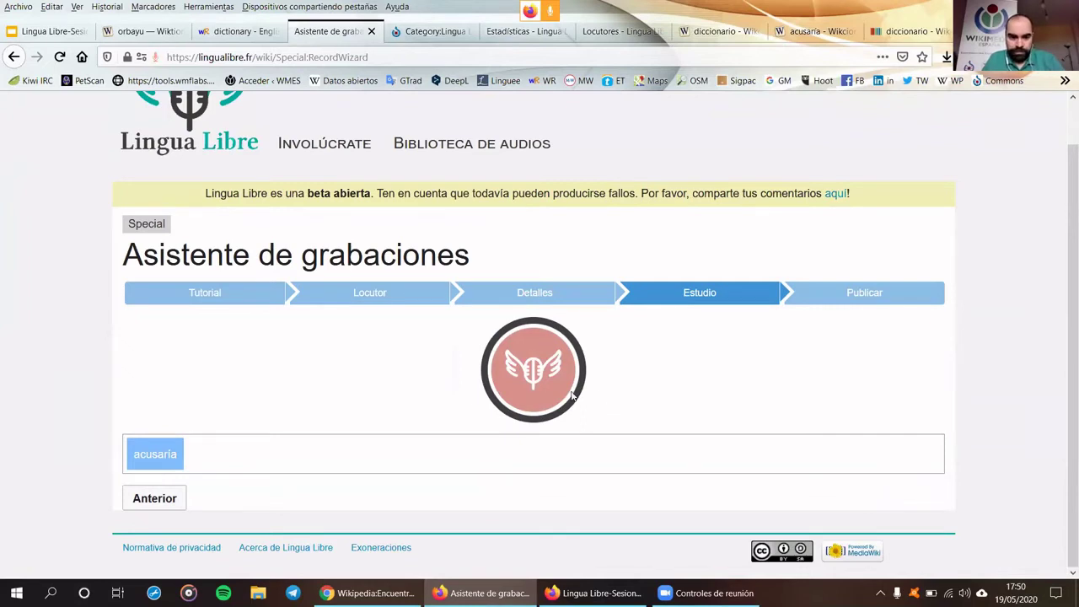
{"action": "left_click", "coordinate": [536, 366]}
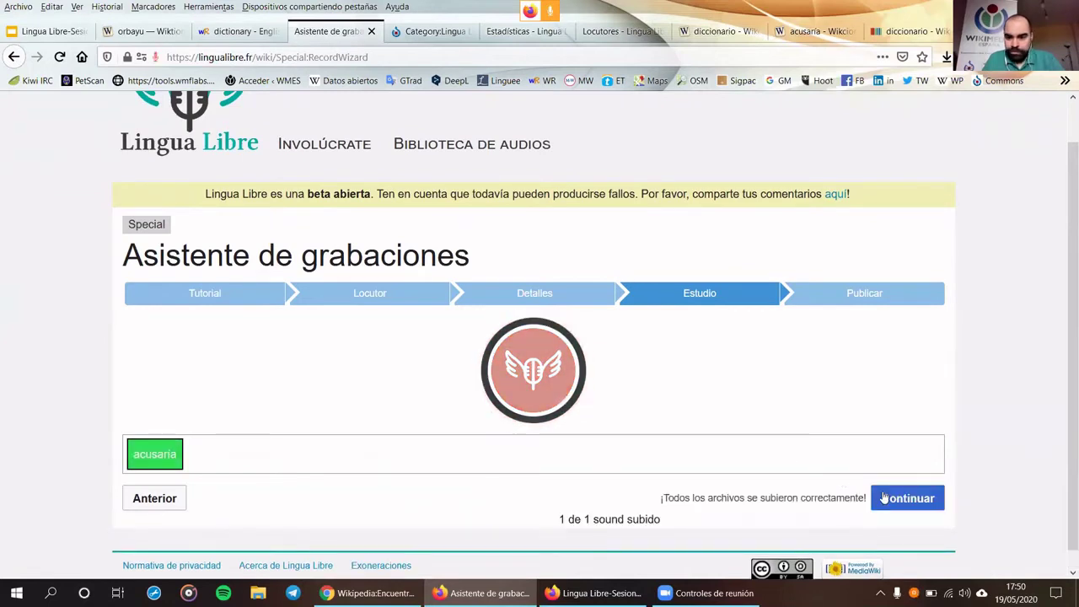
{"action": "left_click", "coordinate": [884, 498]}
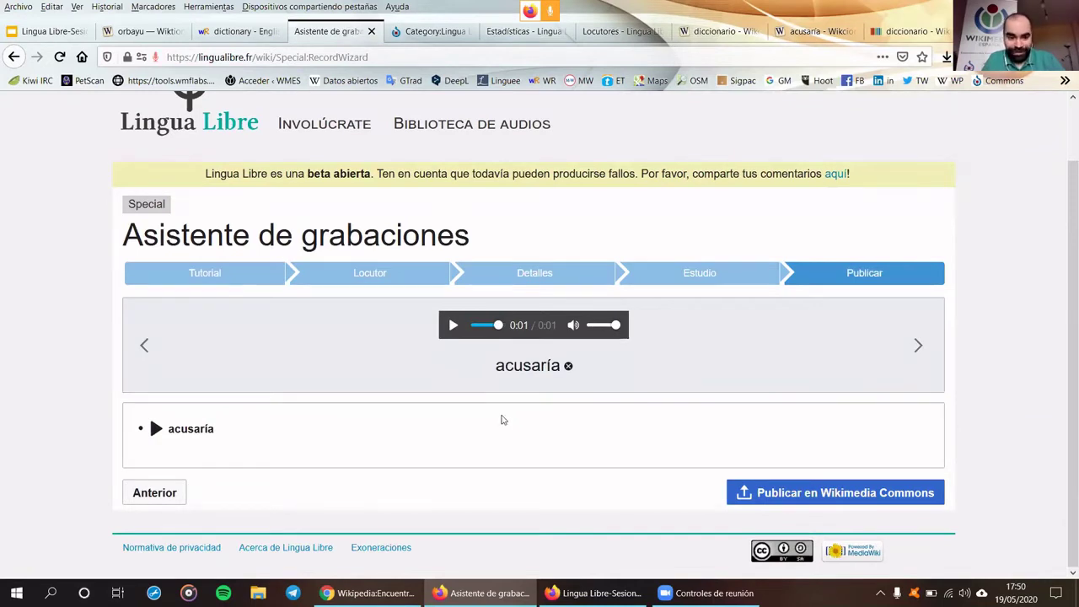
Delete the "acusaría" recording before publishing and go back to the wizard's details stage
{"action": "left_click", "coordinate": [567, 368]}
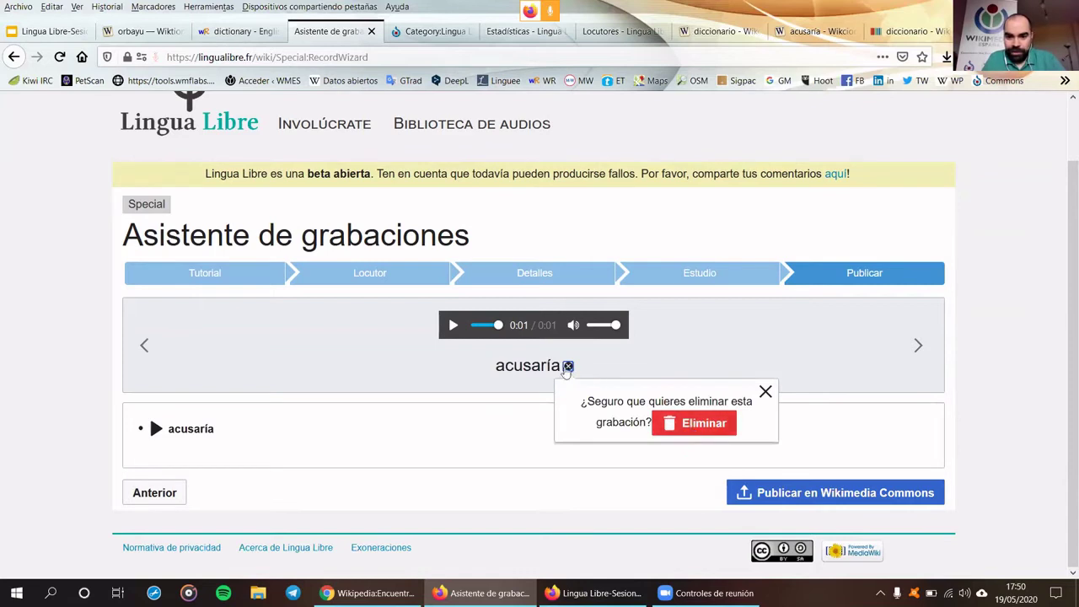
{"action": "left_click", "coordinate": [695, 423]}
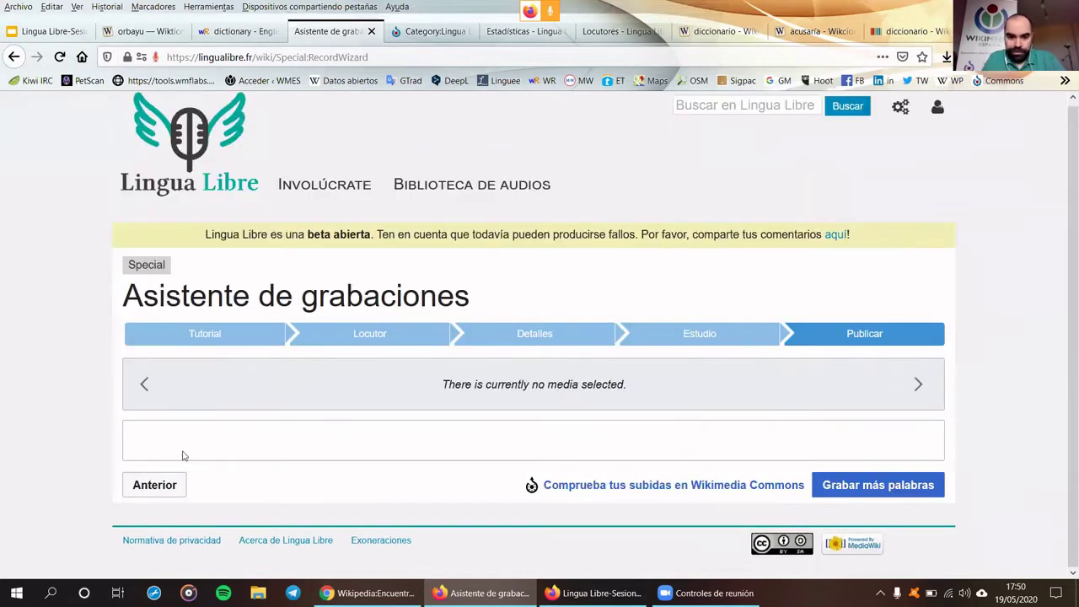
{"action": "left_click", "coordinate": [144, 492]}
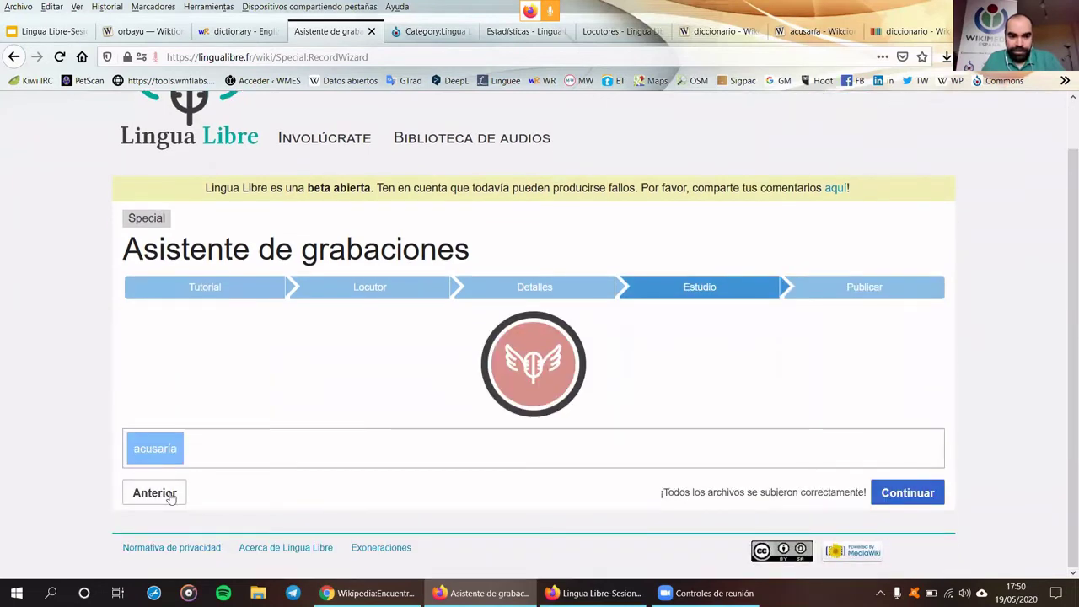
{"action": "left_click", "coordinate": [170, 496]}
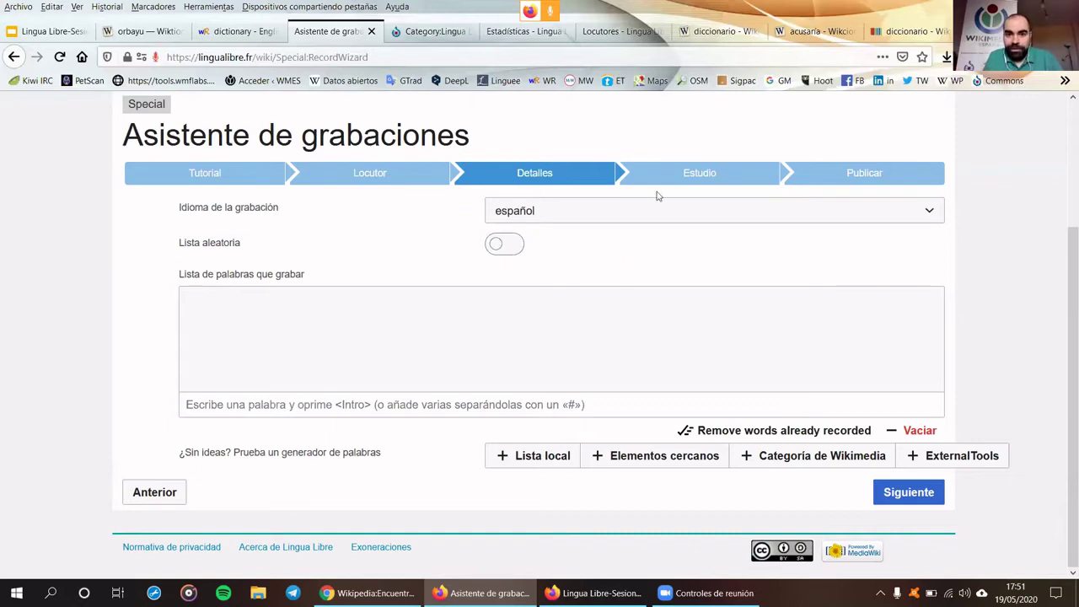
Browse the Commons category "Lingua Libre pronunciation-spa" and examine how its audio files are named
{"action": "left_click", "coordinate": [430, 31]}
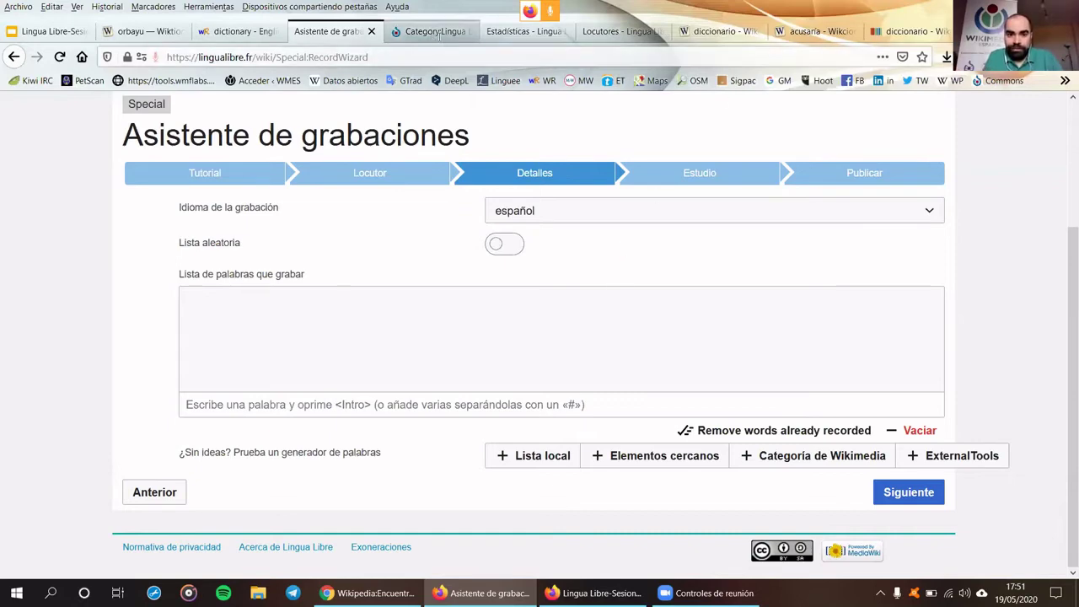
{"action": "scroll", "coordinate": [354, 303], "scroll_direction": "down", "scroll_amount": 3}
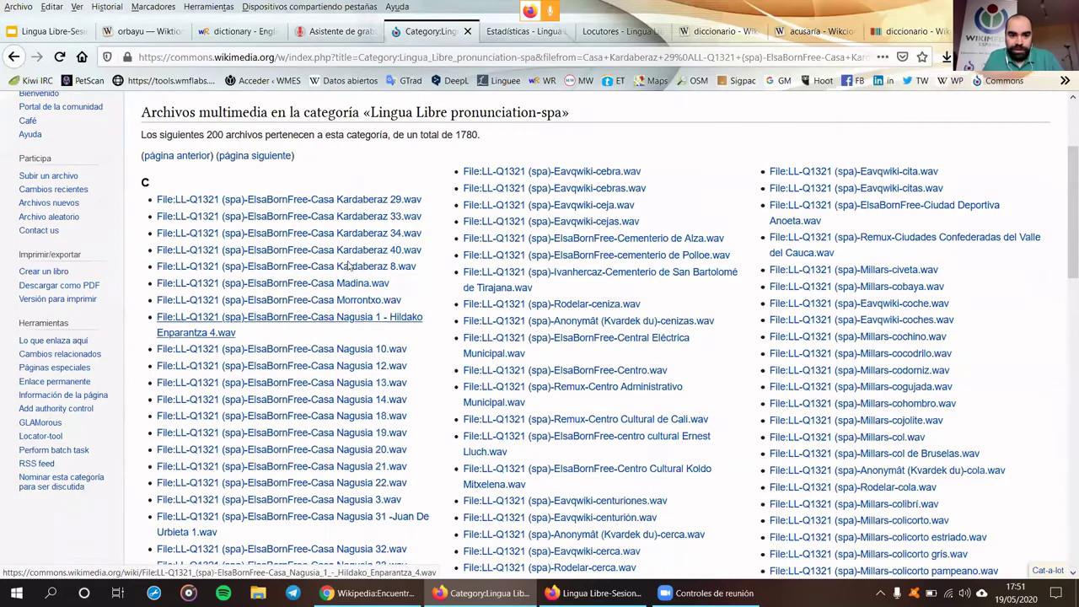
{"action": "scroll", "coordinate": [600, 283], "scroll_direction": "down", "scroll_amount": 5}
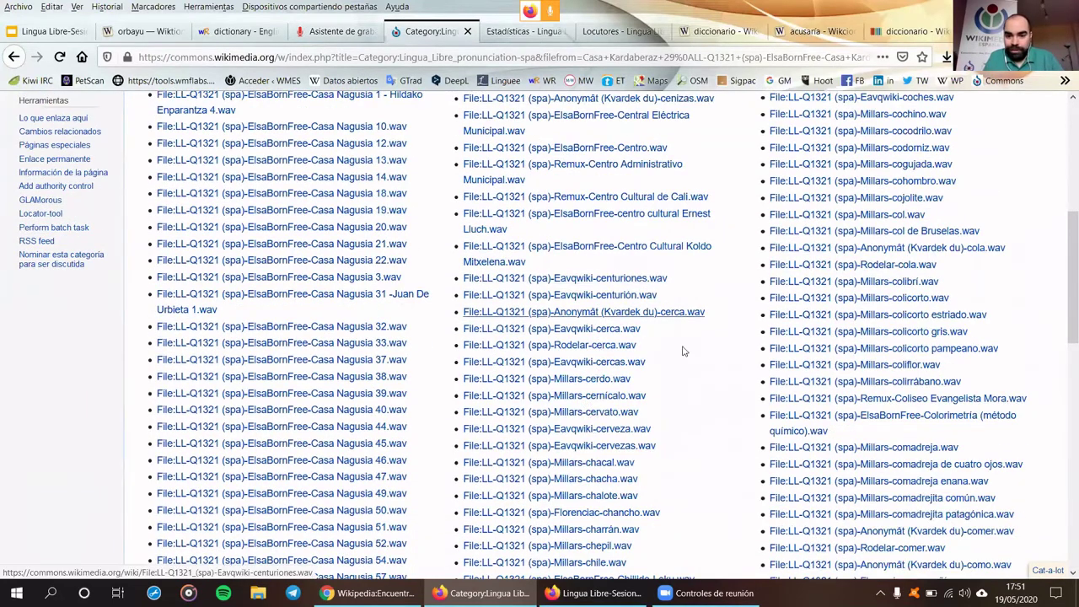
{"action": "scroll", "coordinate": [702, 359], "scroll_direction": "down", "scroll_amount": 1}
{"action": "scroll", "coordinate": [702, 360], "scroll_direction": "down", "scroll_amount": 3}
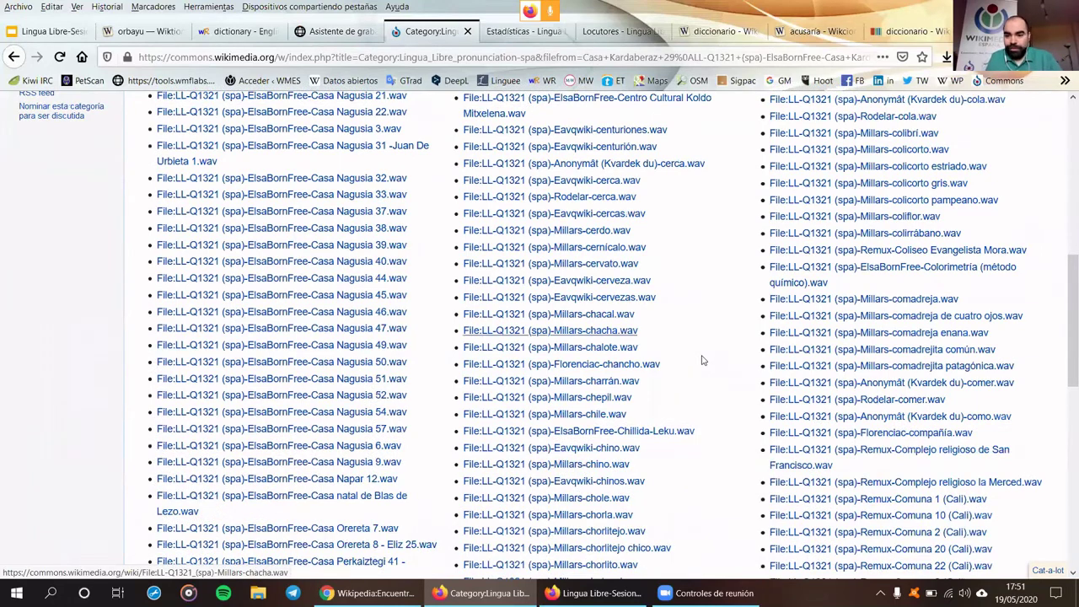
{"action": "scroll", "coordinate": [702, 359], "scroll_direction": "down", "scroll_amount": 2}
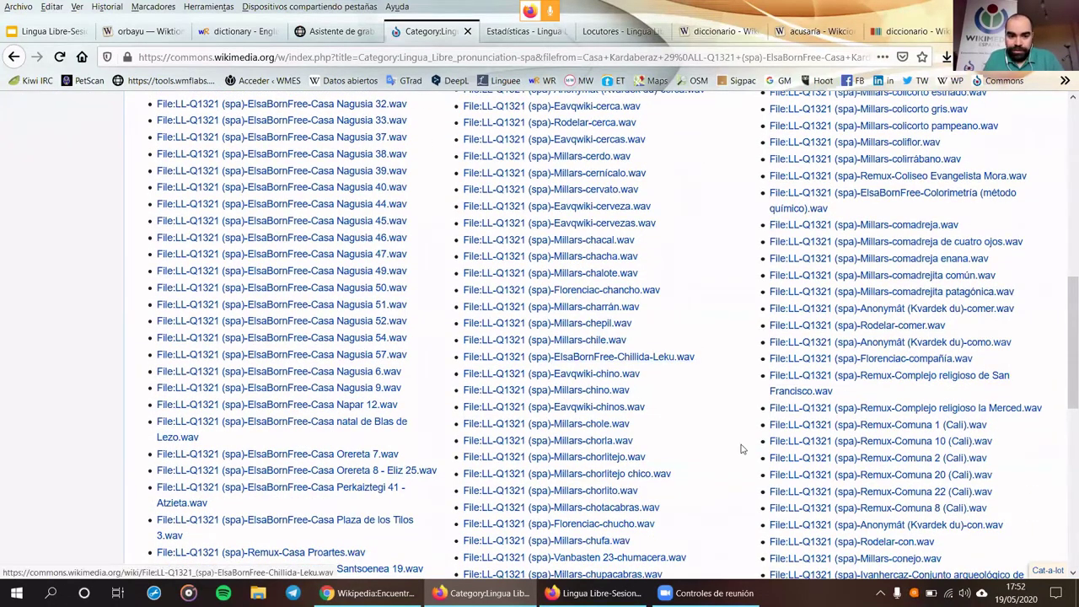
{"action": "scroll", "coordinate": [741, 449], "scroll_direction": "up", "scroll_amount": 7}
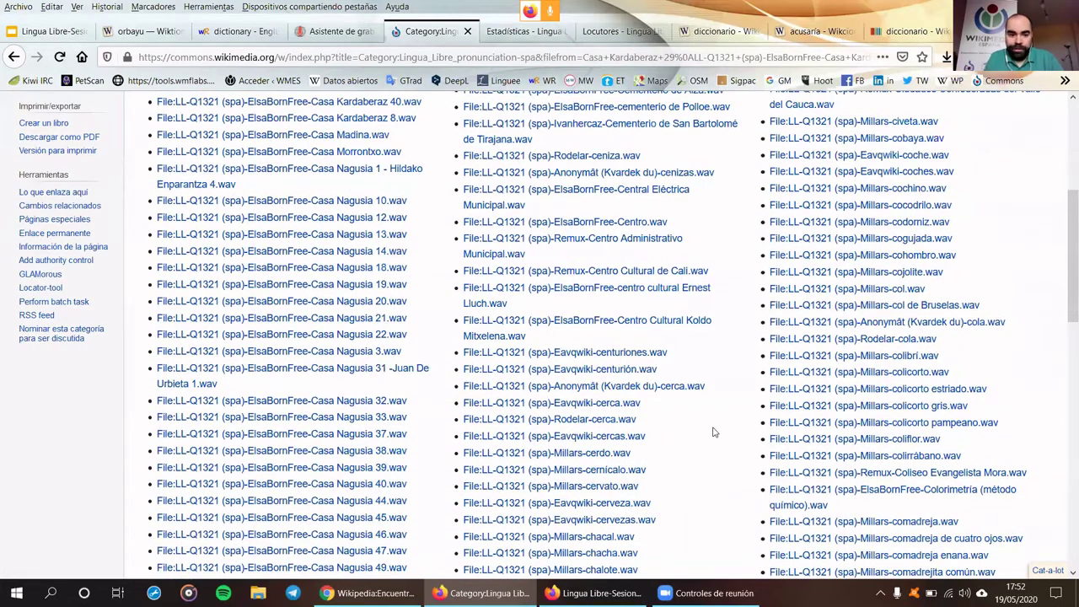
{"action": "scroll", "coordinate": [712, 432], "scroll_direction": "up", "scroll_amount": 7}
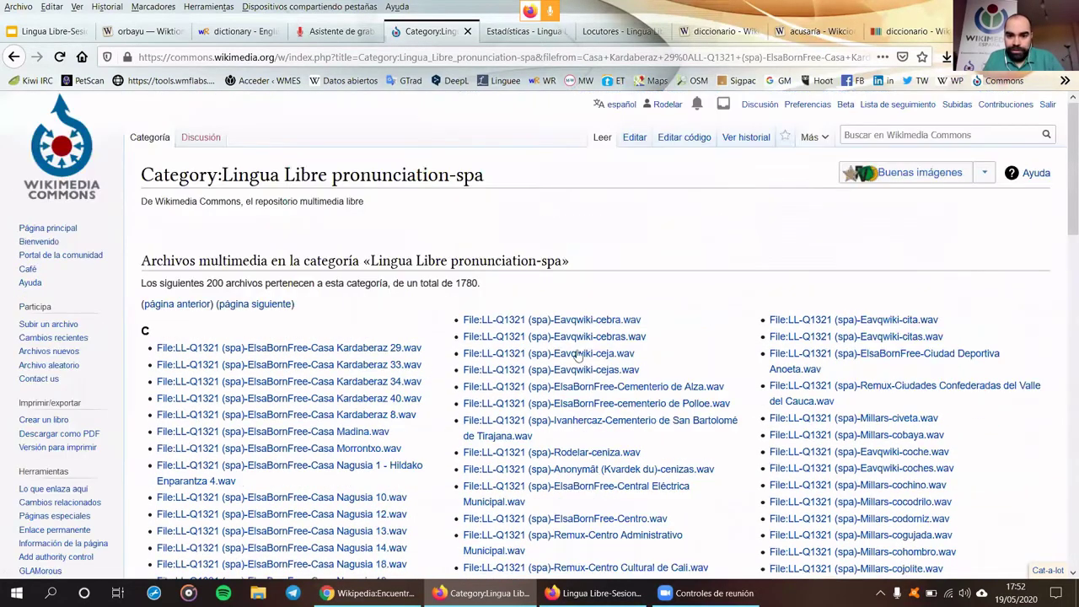
Open the Commons file page of the "cebras" recording and examine its captions and summary details
{"action": "left_click", "coordinate": [575, 337]}
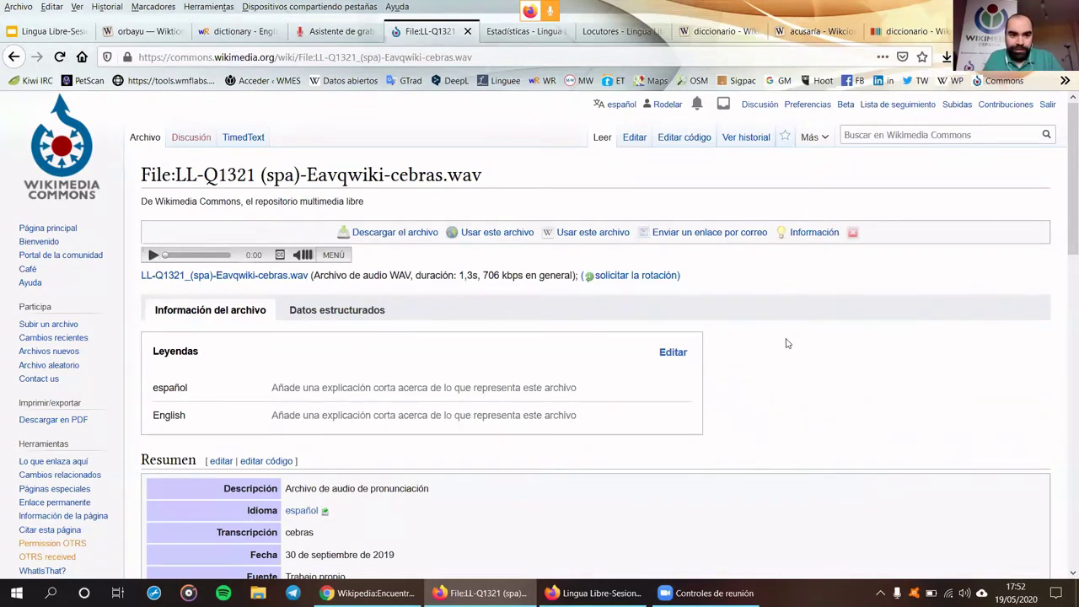
{"action": "scroll", "coordinate": [787, 343], "scroll_direction": "down", "scroll_amount": 1}
{"action": "scroll", "coordinate": [787, 343], "scroll_direction": "up", "scroll_amount": 1}
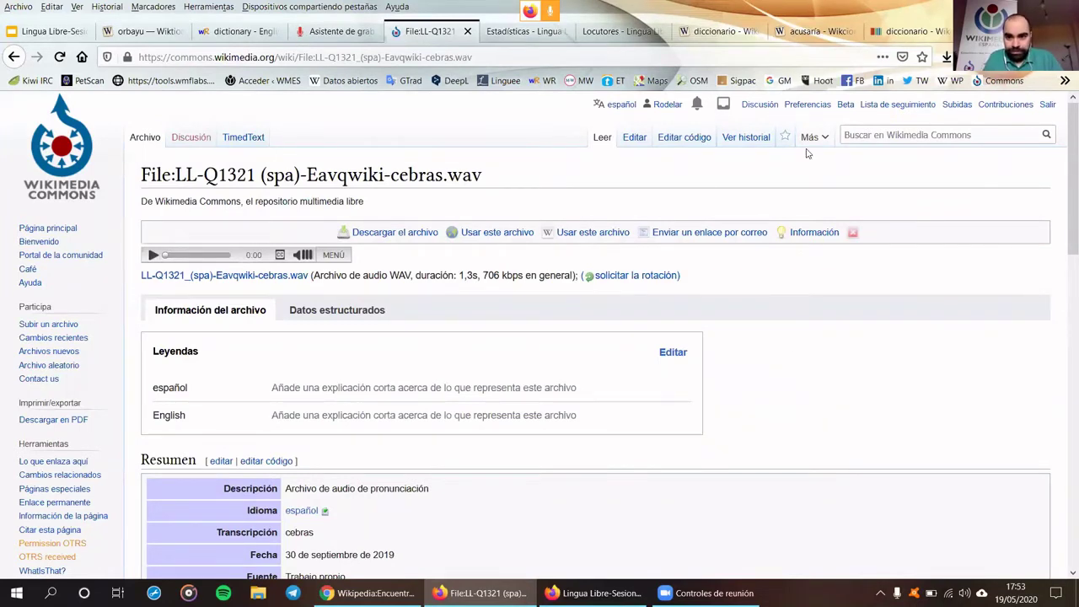
{"action": "mouse_move", "coordinate": [811, 141]}
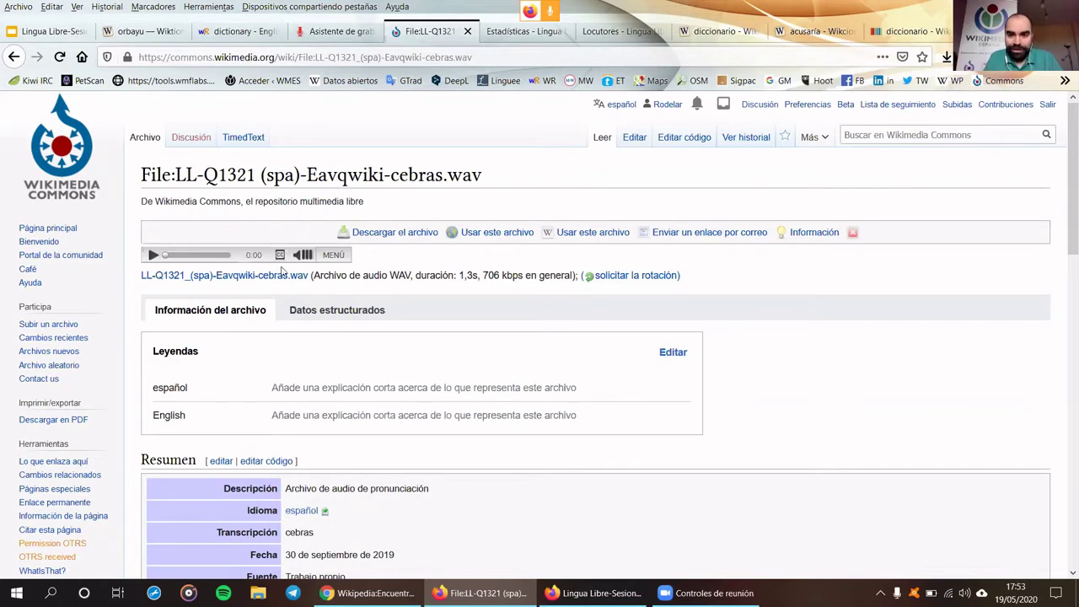
{"action": "scroll", "coordinate": [666, 371], "scroll_direction": "down", "scroll_amount": 1}
{"action": "scroll", "coordinate": [666, 372], "scroll_direction": "down", "scroll_amount": 1}
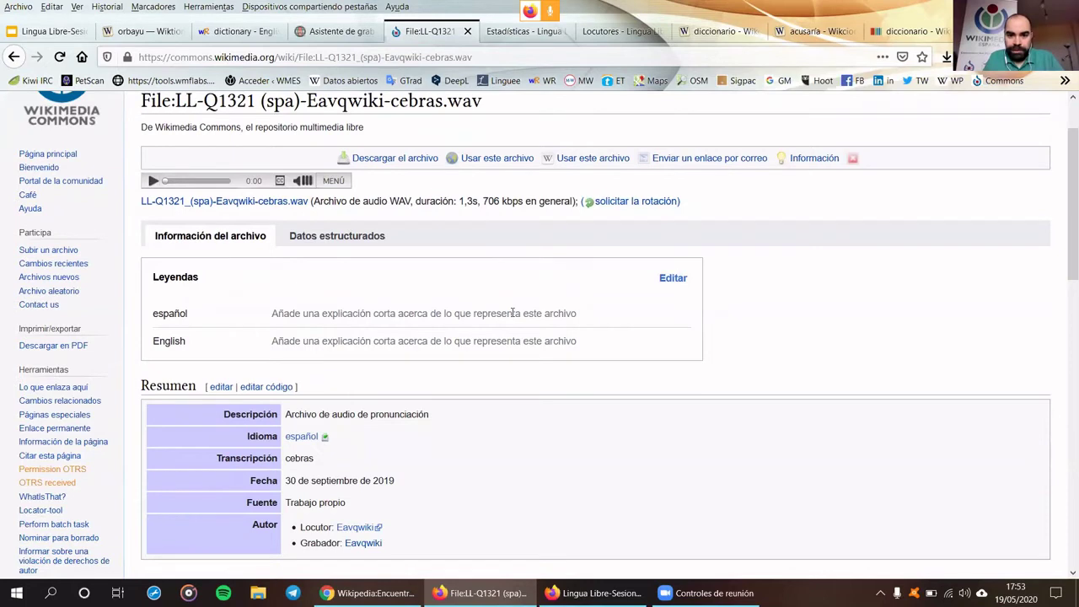
{"action": "scroll", "coordinate": [512, 313], "scroll_direction": "up", "scroll_amount": 2}
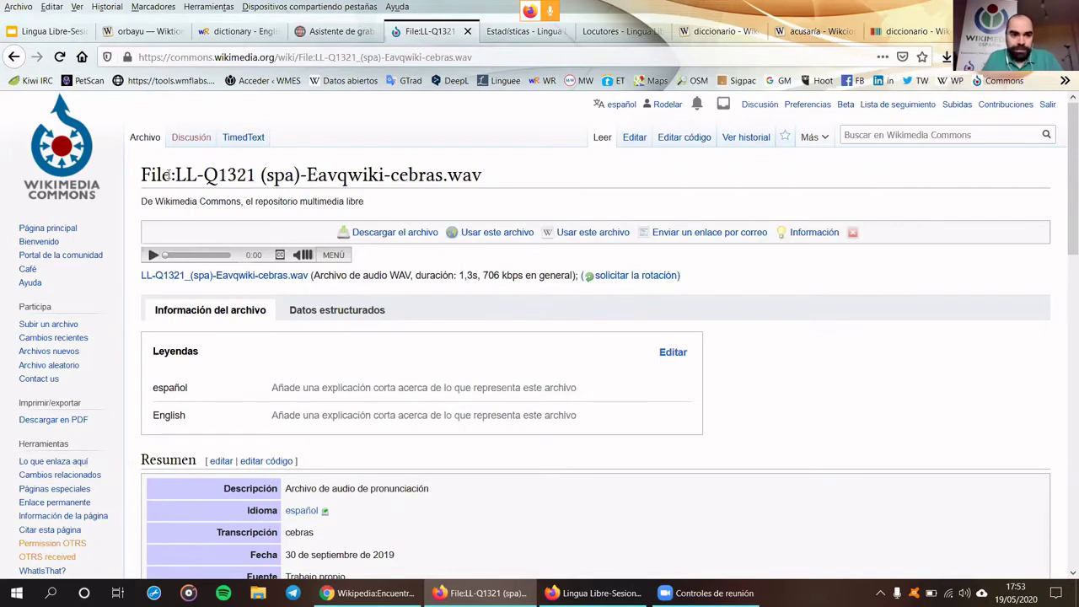
Highlight the file name in the "cebras" page title and play the recording
{"action": "left_click_drag", "start_coordinate": [175, 175], "coordinate": [474, 175]}
{"action": "left_click", "coordinate": [527, 186]}
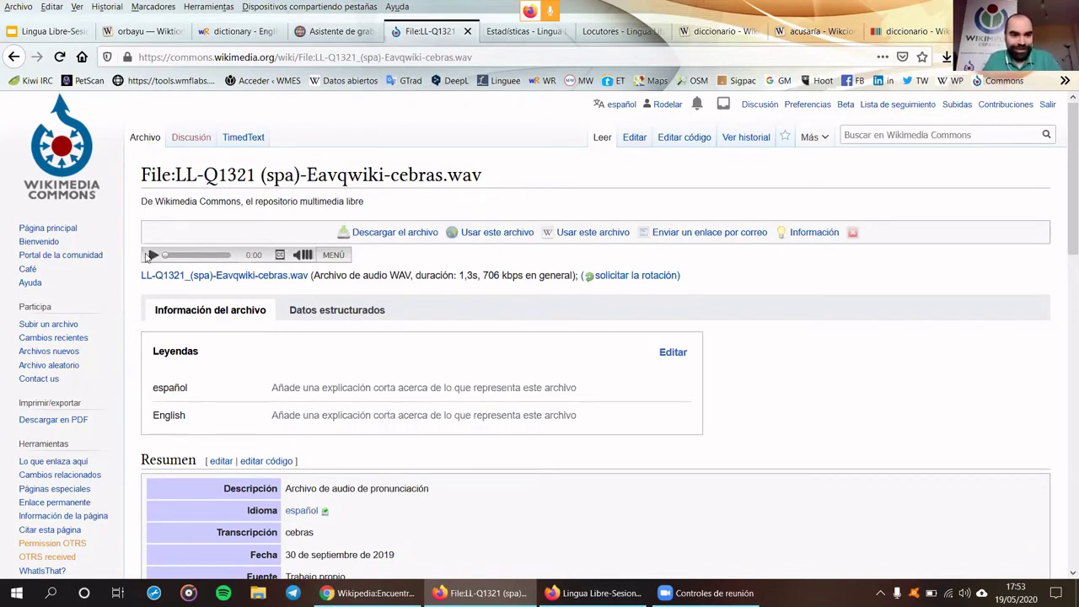
{"action": "left_click", "coordinate": [149, 255]}
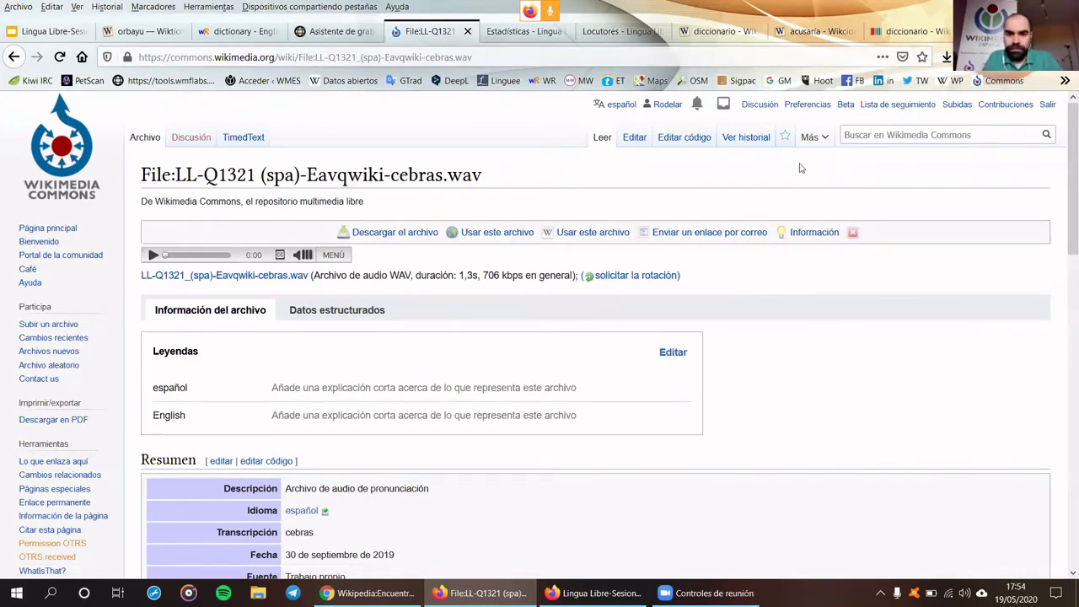
Review the pronunciation audio statements of "diccionario" in Wikidata and the audio players in its Wikcionario entry
{"action": "left_click", "coordinate": [715, 31]}
{"action": "left_click", "coordinate": [893, 31]}
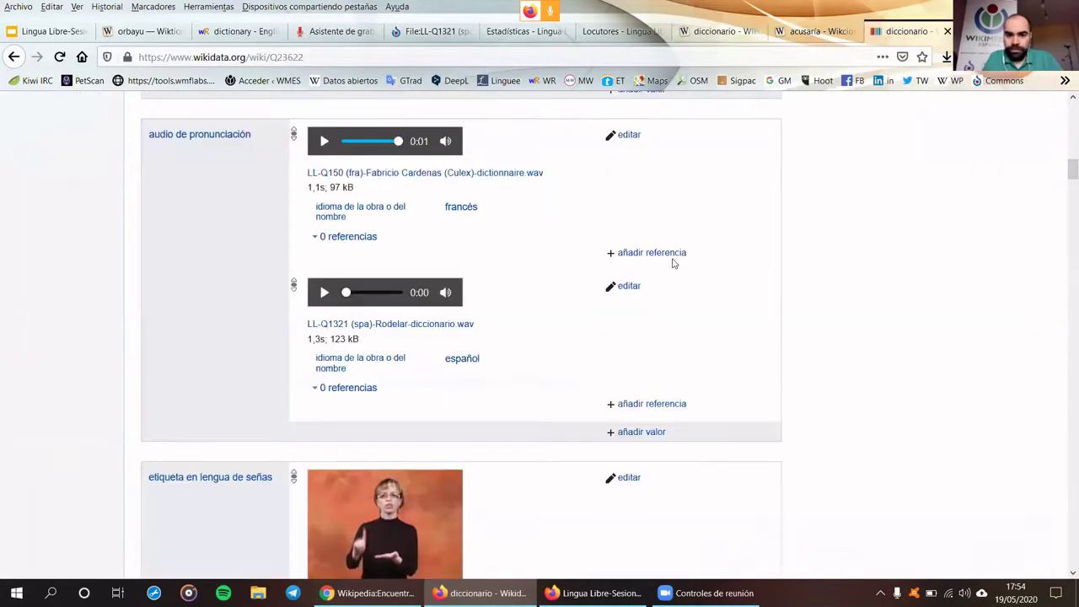
{"action": "scroll", "coordinate": [671, 295], "scroll_direction": "up", "scroll_amount": 2}
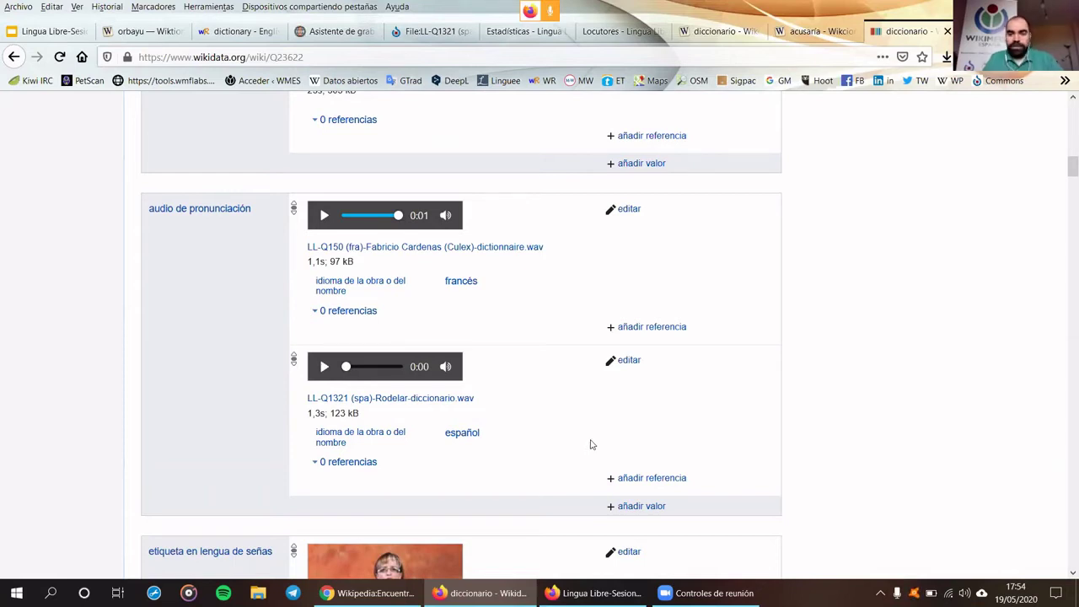
{"action": "left_click", "coordinate": [722, 38]}
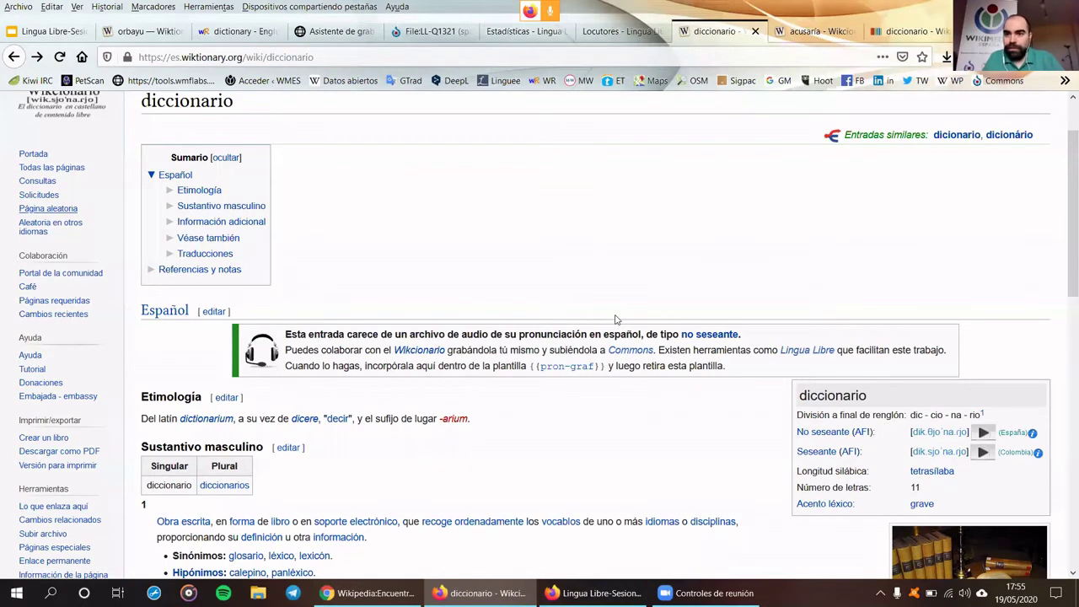
{"action": "scroll", "coordinate": [663, 309], "scroll_direction": "up", "scroll_amount": 2}
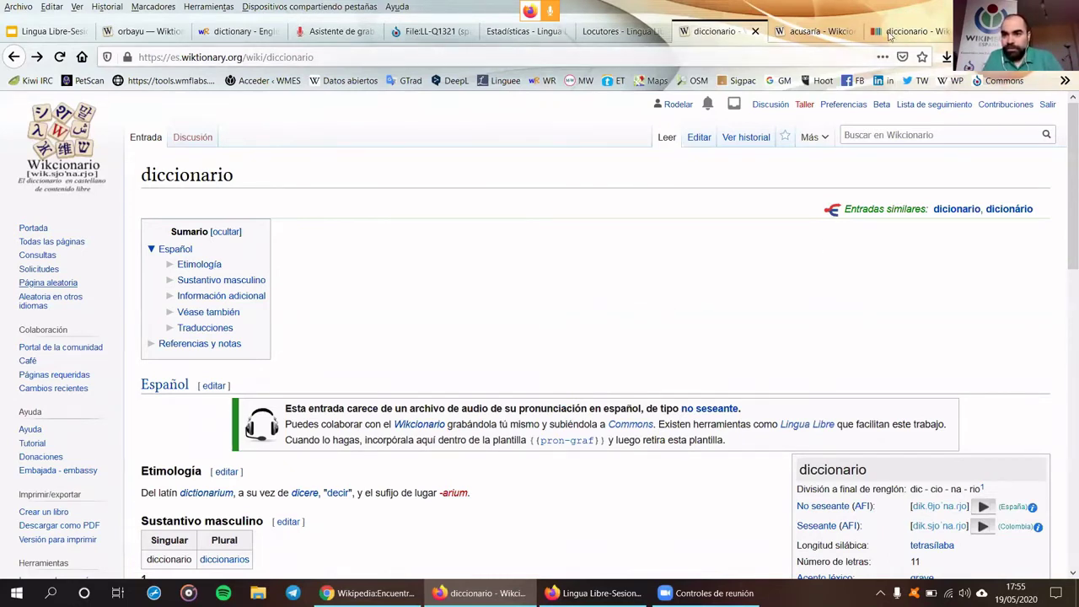
Check the file usage of the "cebras" recording on Commons and return to the Spanish pronunciation category's file list
{"action": "left_click", "coordinate": [432, 32]}
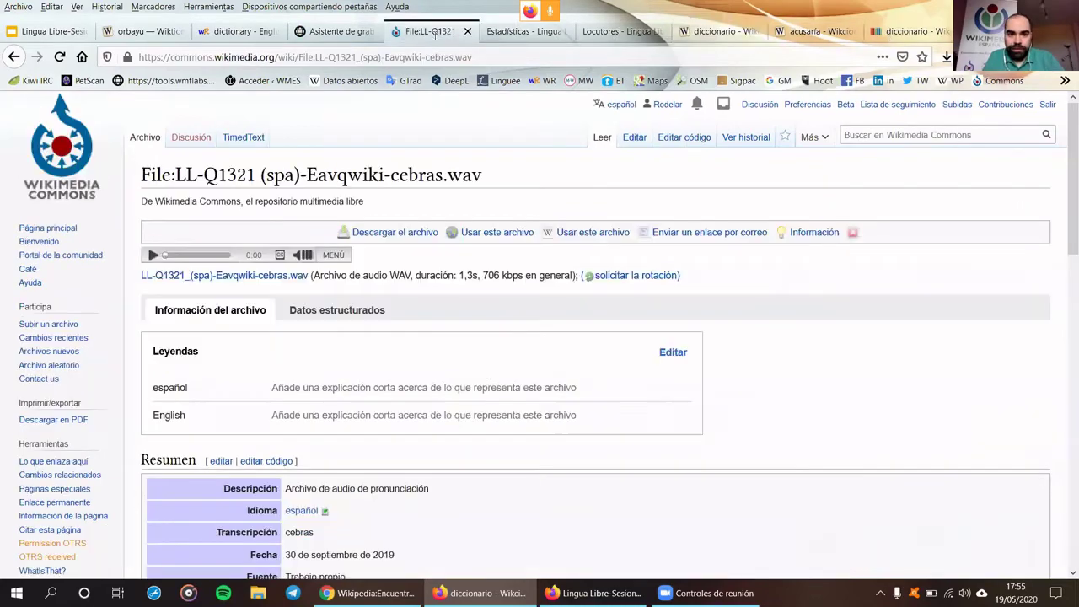
{"action": "scroll", "coordinate": [489, 375], "scroll_direction": "down", "scroll_amount": 15}
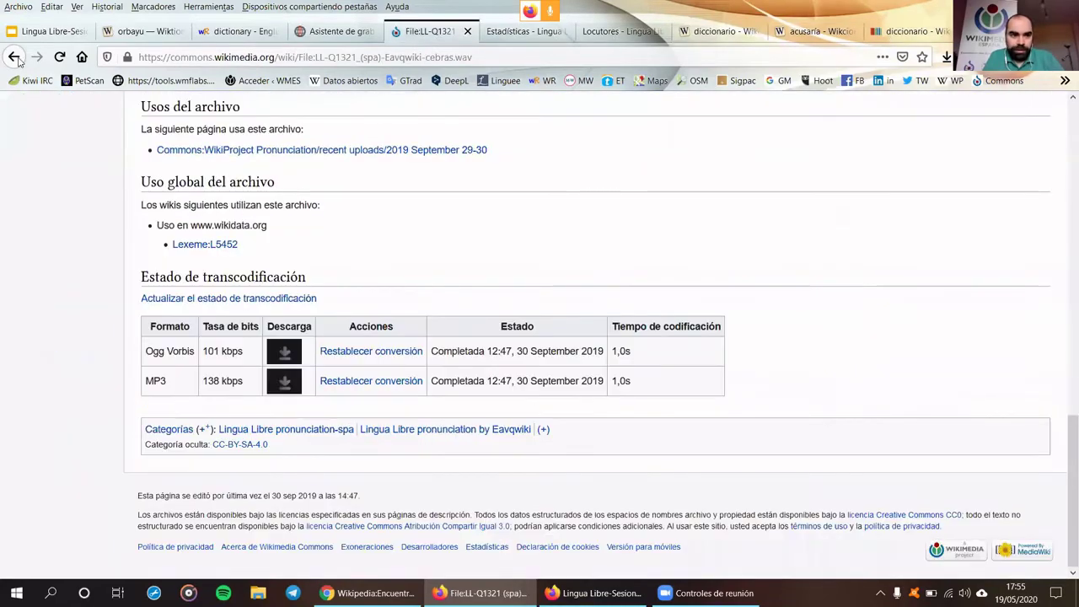
{"action": "left_click", "coordinate": [14, 57]}
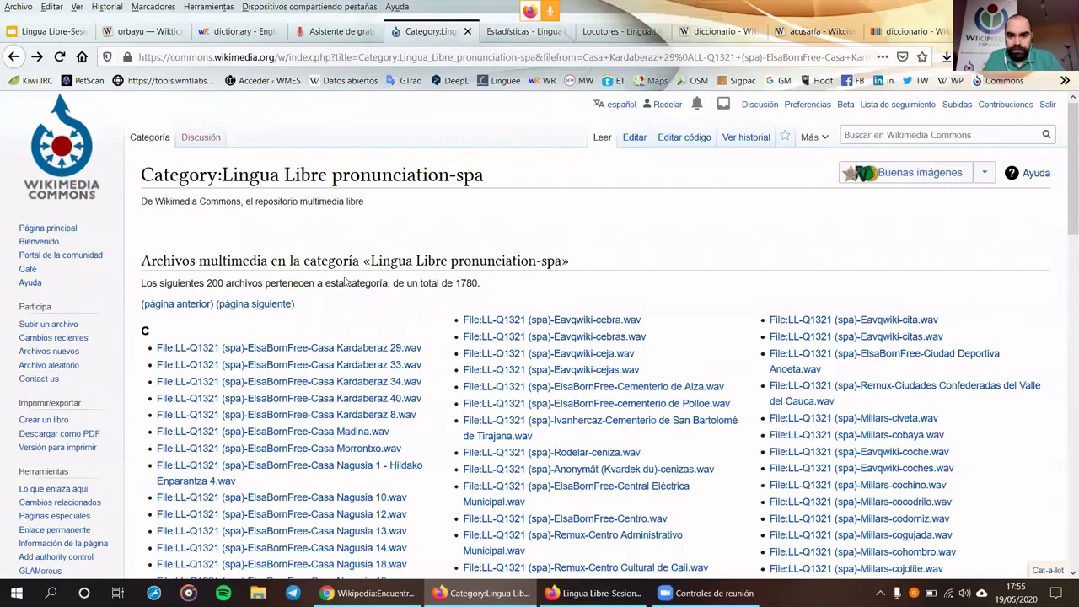
{"action": "scroll", "coordinate": [345, 282], "scroll_direction": "down", "scroll_amount": 3}
{"action": "scroll", "coordinate": [189, 231], "scroll_direction": "up", "scroll_amount": 4}
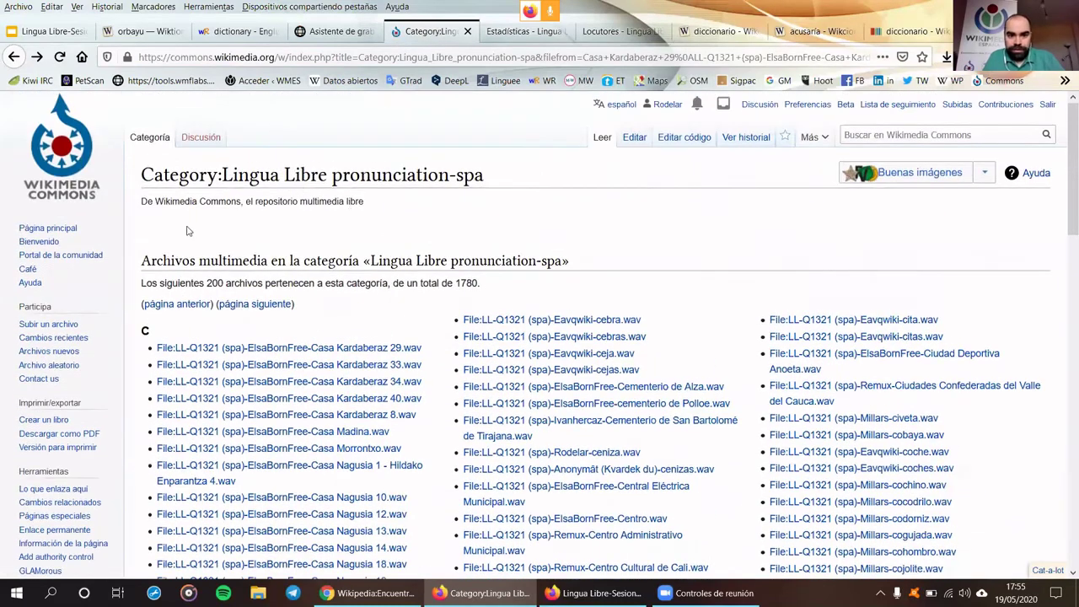
{"action": "scroll", "coordinate": [375, 352], "scroll_direction": "down", "scroll_amount": 3}
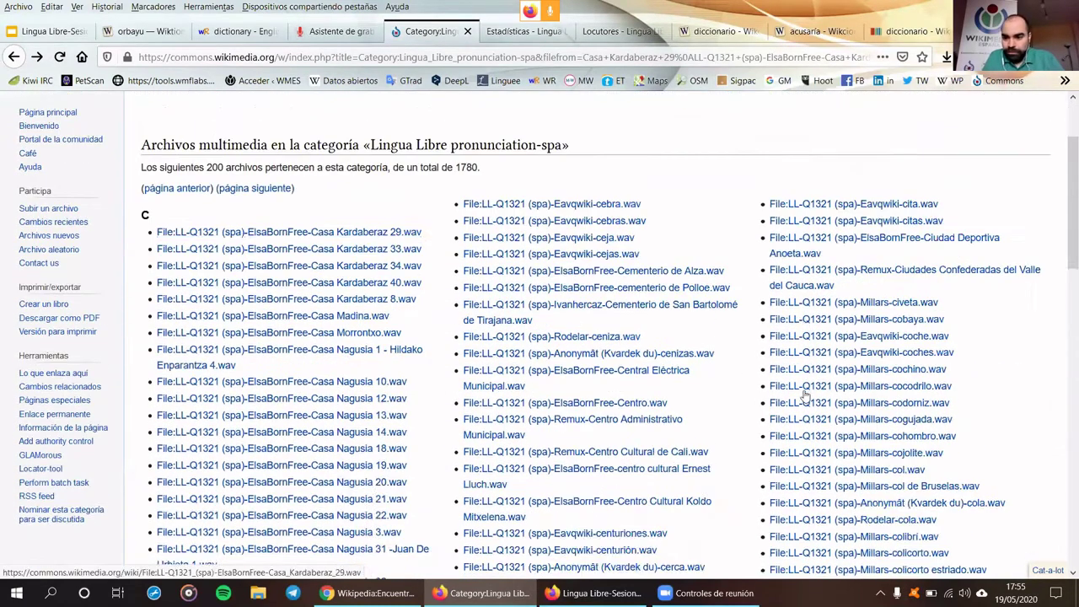
{"action": "scroll", "coordinate": [805, 394], "scroll_direction": "down", "scroll_amount": 1}
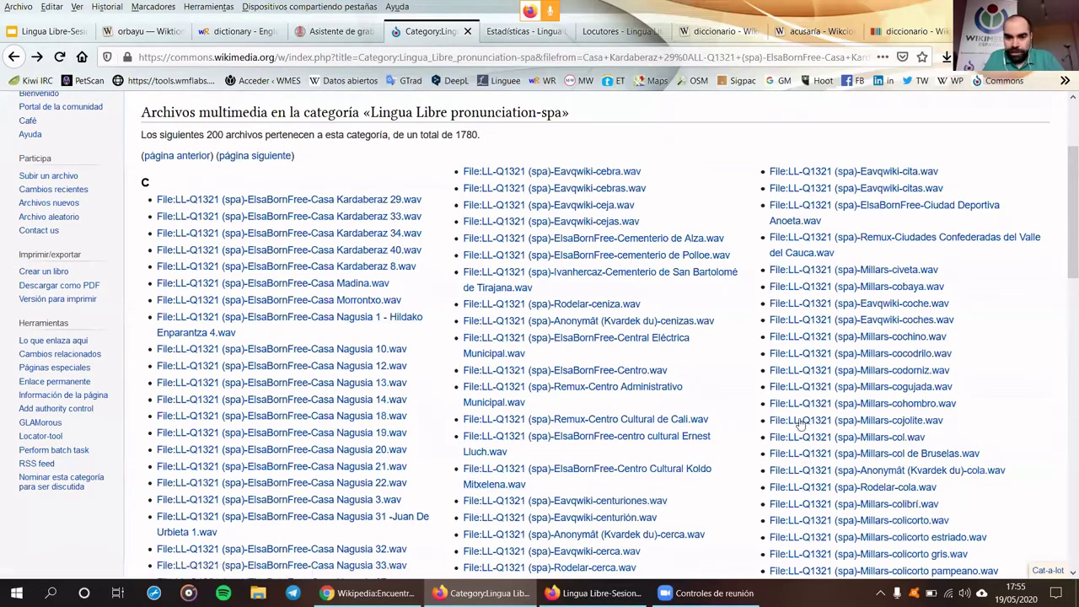
Look through the Spanish Lingua Libre pronunciation files in the Commons category, and open the Wikidata item for diccionario
{"action": "scroll", "coordinate": [364, 372], "scroll_direction": "down", "scroll_amount": 3}
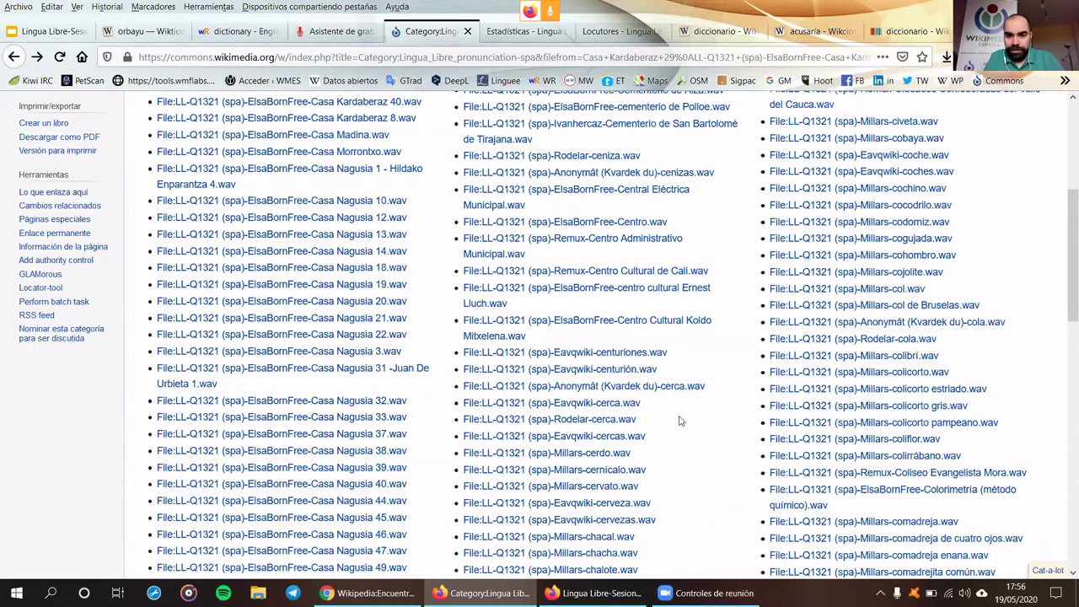
{"action": "scroll", "coordinate": [681, 421], "scroll_direction": "up", "scroll_amount": 5}
{"action": "scroll", "coordinate": [681, 421], "scroll_direction": "up", "scroll_amount": 1}
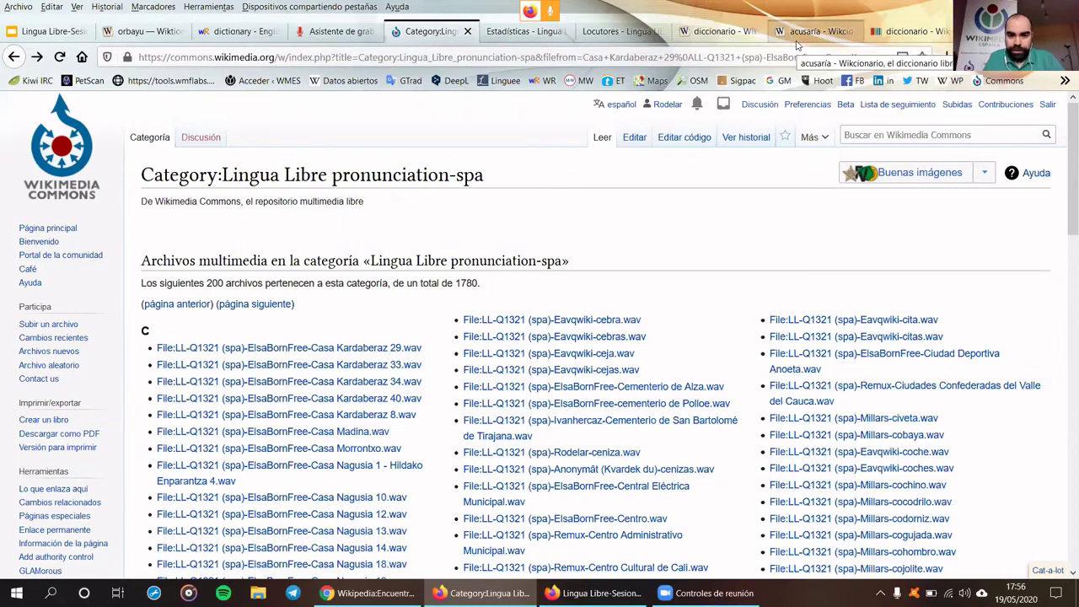
{"action": "left_click", "coordinate": [910, 31]}
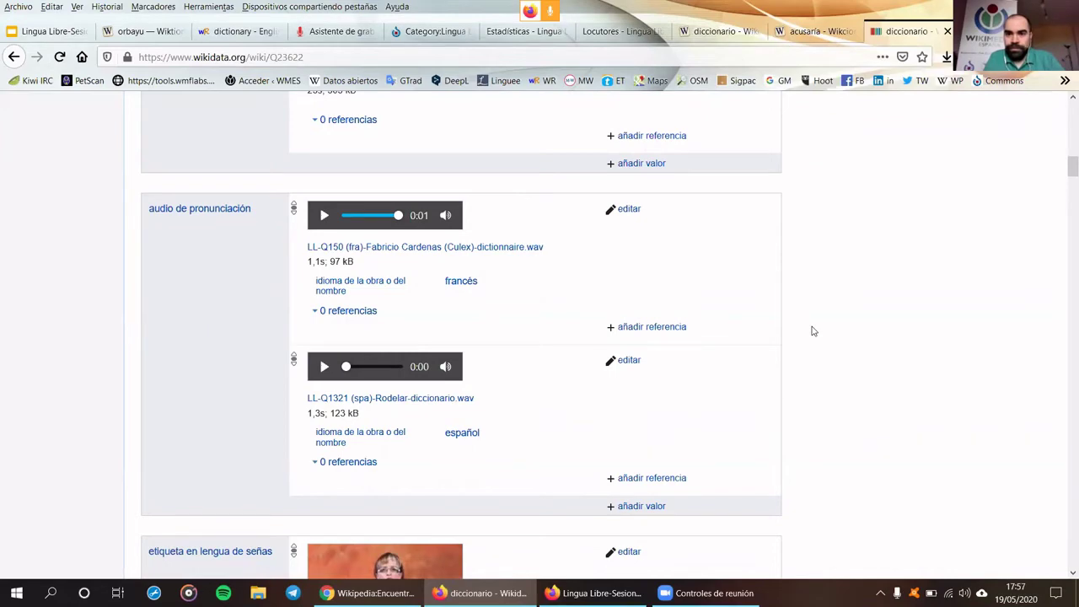
Go to the French Wiktionary's orbayu entry and open that wiki's main page from it
{"action": "left_click", "coordinate": [139, 31]}
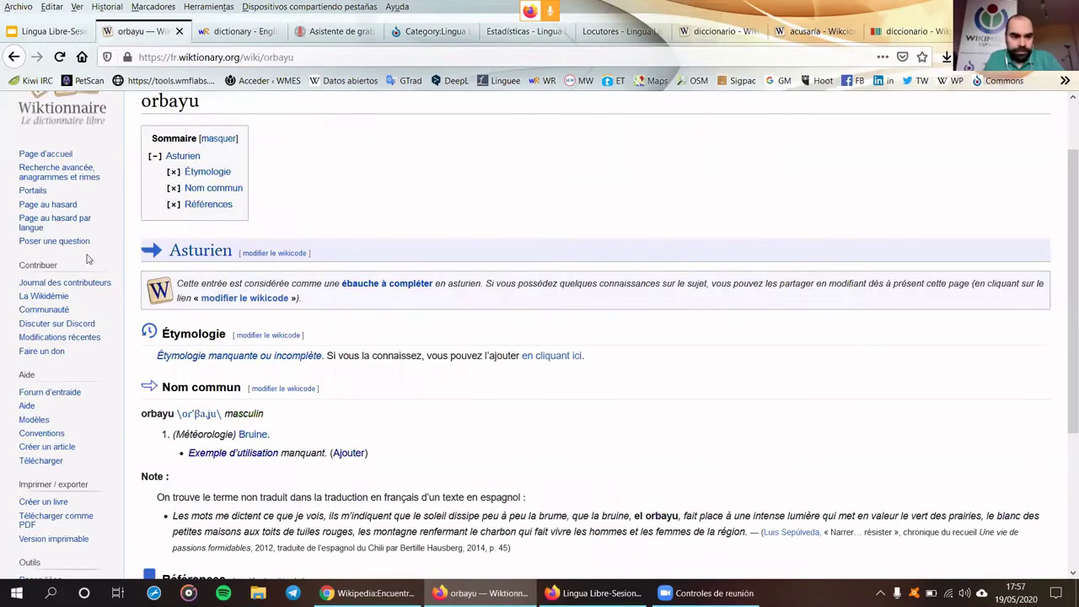
{"action": "scroll", "coordinate": [375, 245], "scroll_direction": "up", "scroll_amount": 2}
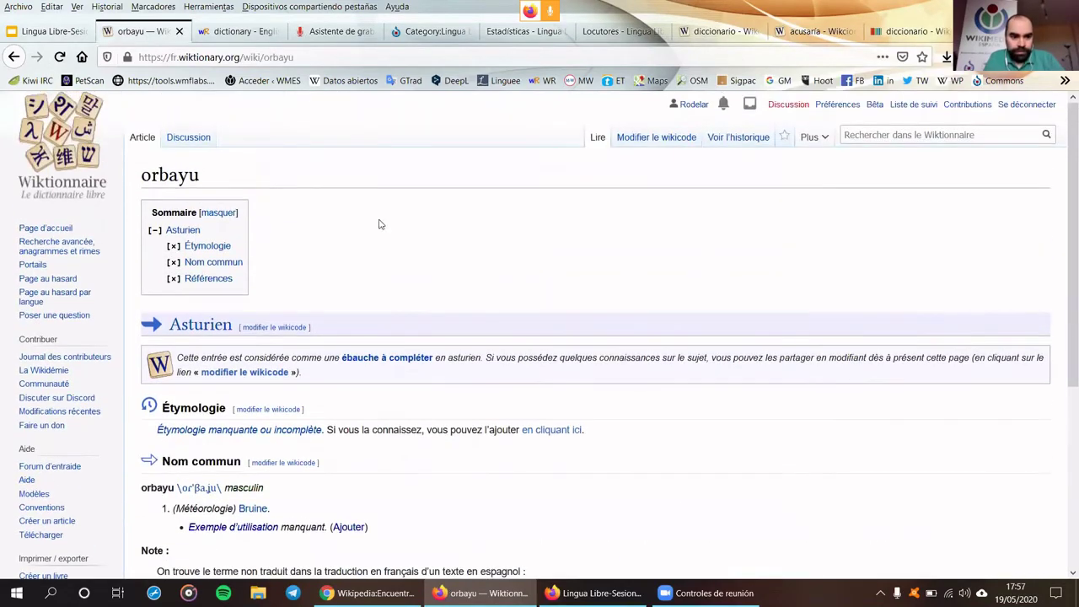
{"action": "left_click", "coordinate": [18, 64]}
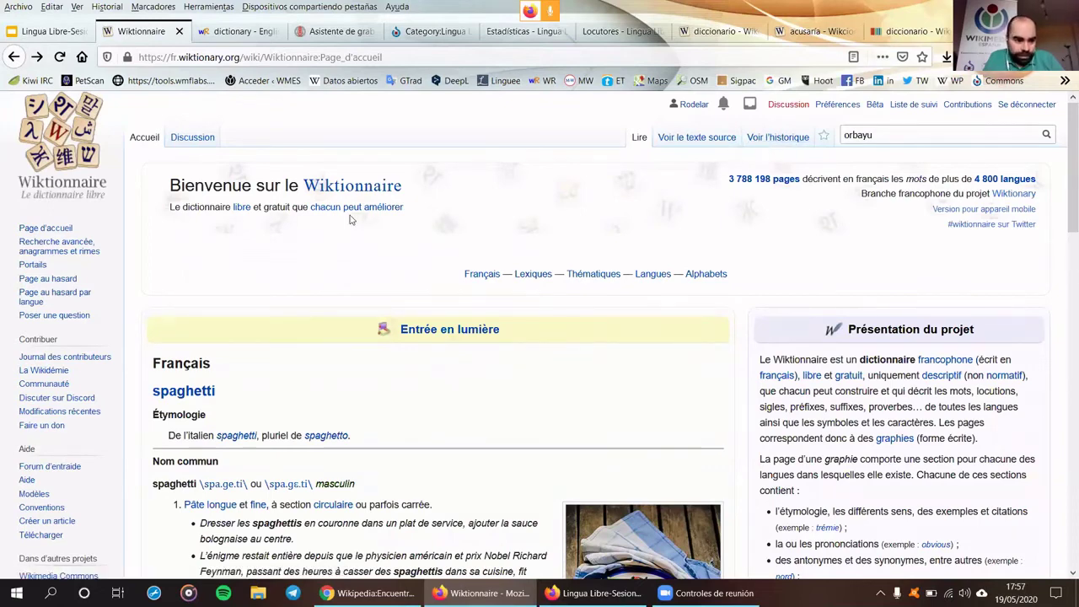
Examine the French Wiktionary's recent changes, dismissing the filtering welcome notice, and return to its main page
{"action": "left_click", "coordinate": [70, 411]}
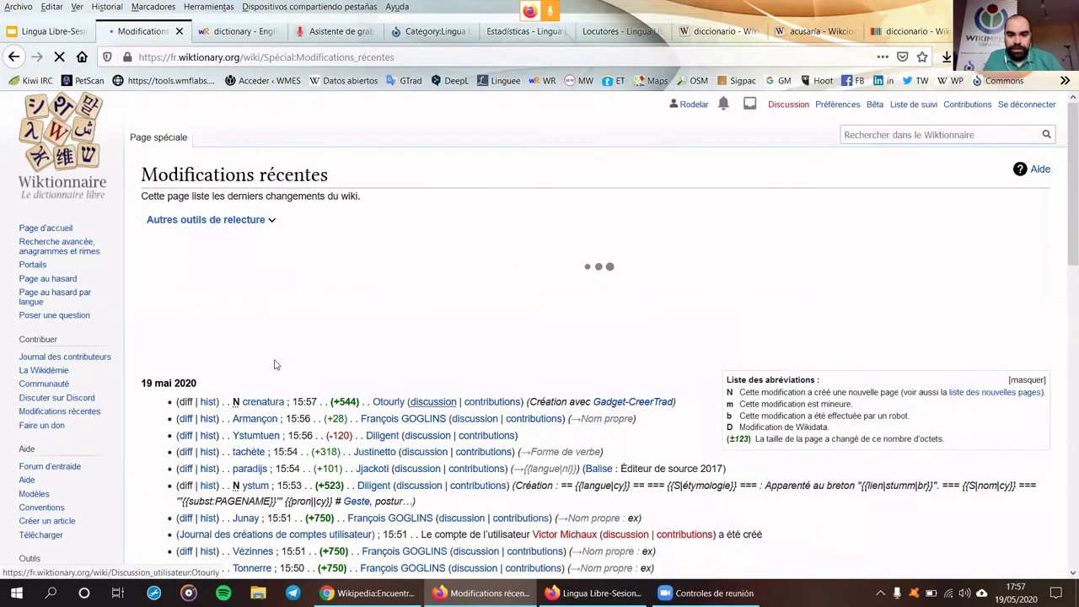
{"action": "scroll", "coordinate": [240, 358], "scroll_direction": "down", "scroll_amount": 5}
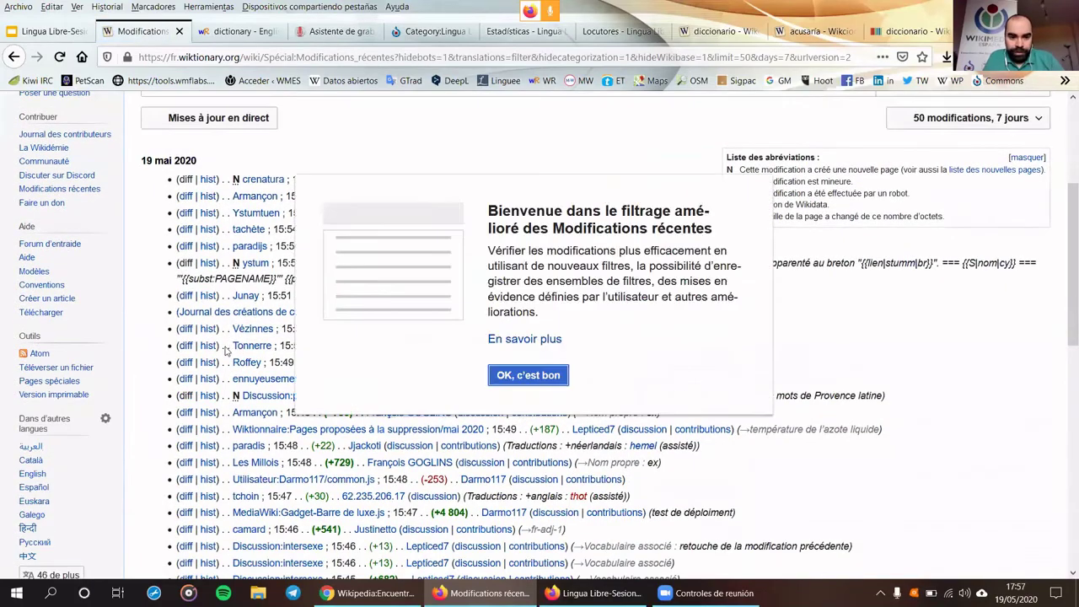
{"action": "left_click", "coordinate": [528, 375]}
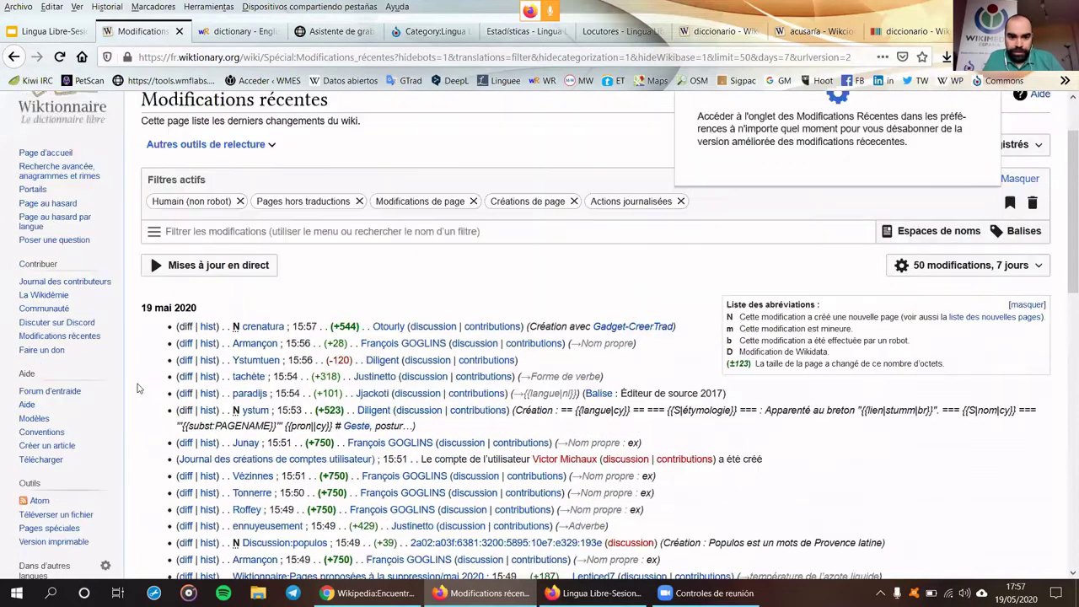
{"action": "scroll", "coordinate": [139, 387], "scroll_direction": "down", "scroll_amount": 5}
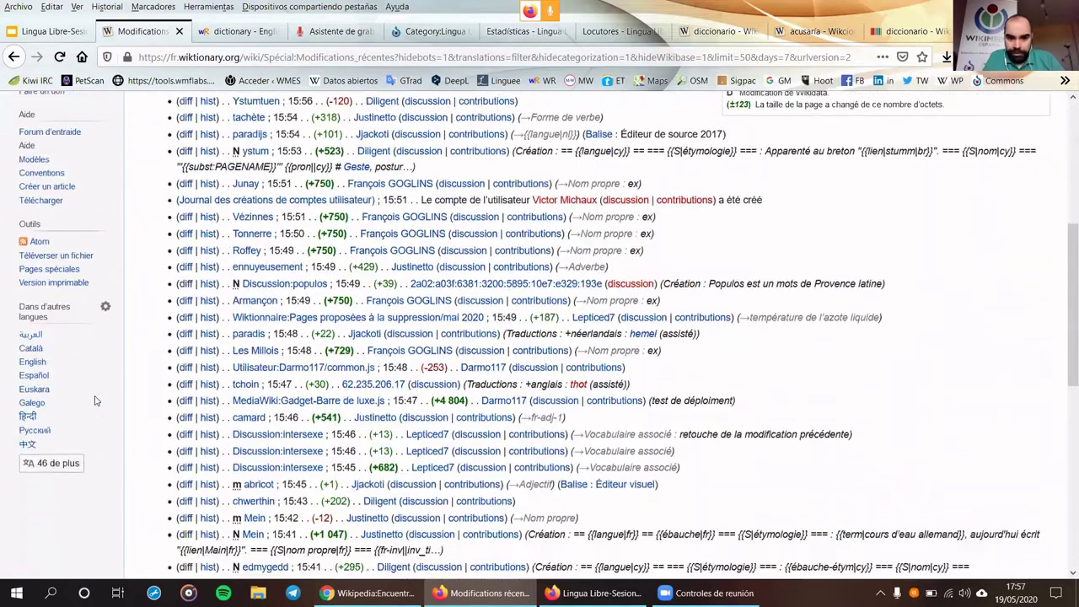
{"action": "scroll", "coordinate": [95, 400], "scroll_direction": "down", "scroll_amount": 4}
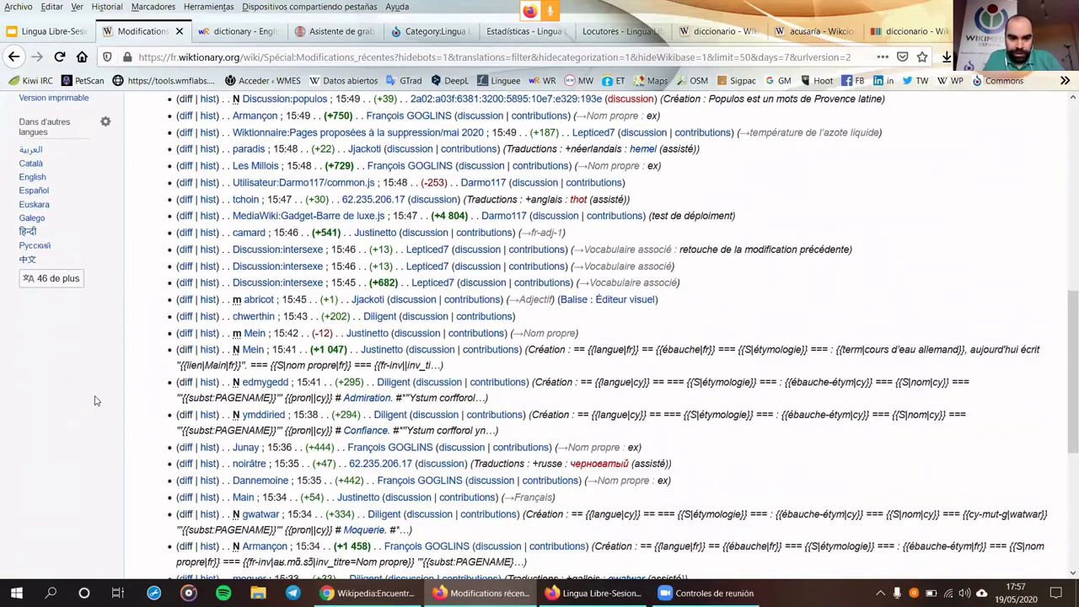
{"action": "scroll", "coordinate": [95, 400], "scroll_direction": "down", "scroll_amount": 6}
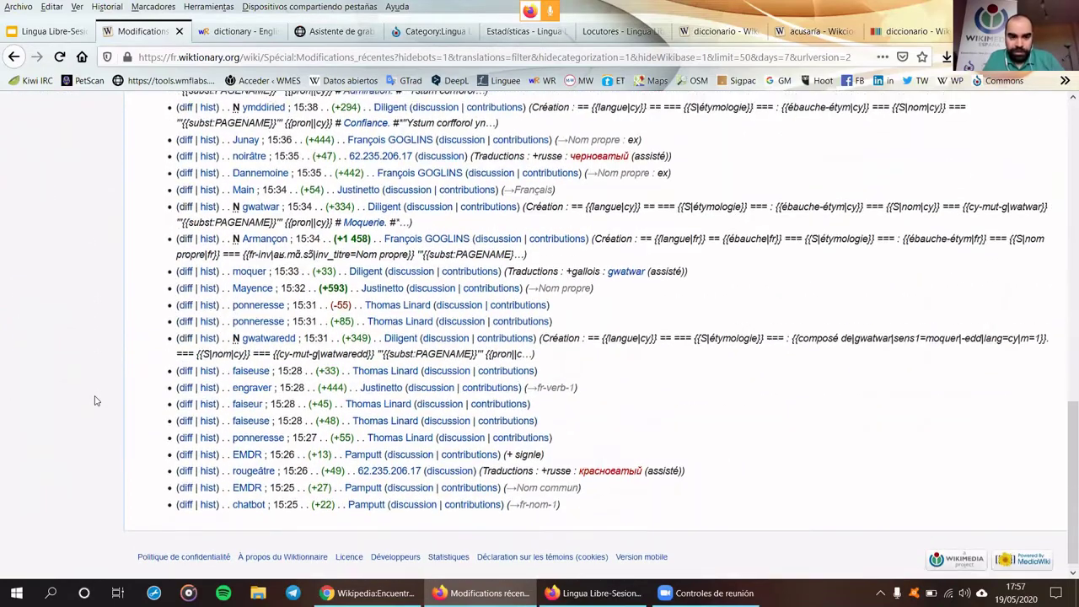
{"action": "scroll", "coordinate": [95, 400], "scroll_direction": "up", "scroll_amount": 15}
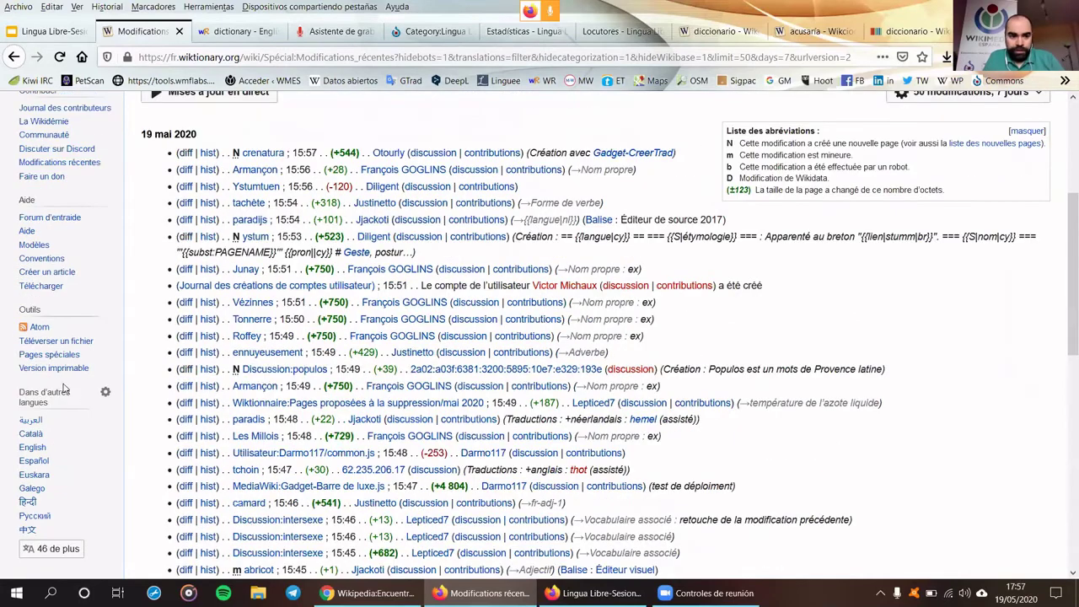
{"action": "scroll", "coordinate": [64, 387], "scroll_direction": "up", "scroll_amount": 3}
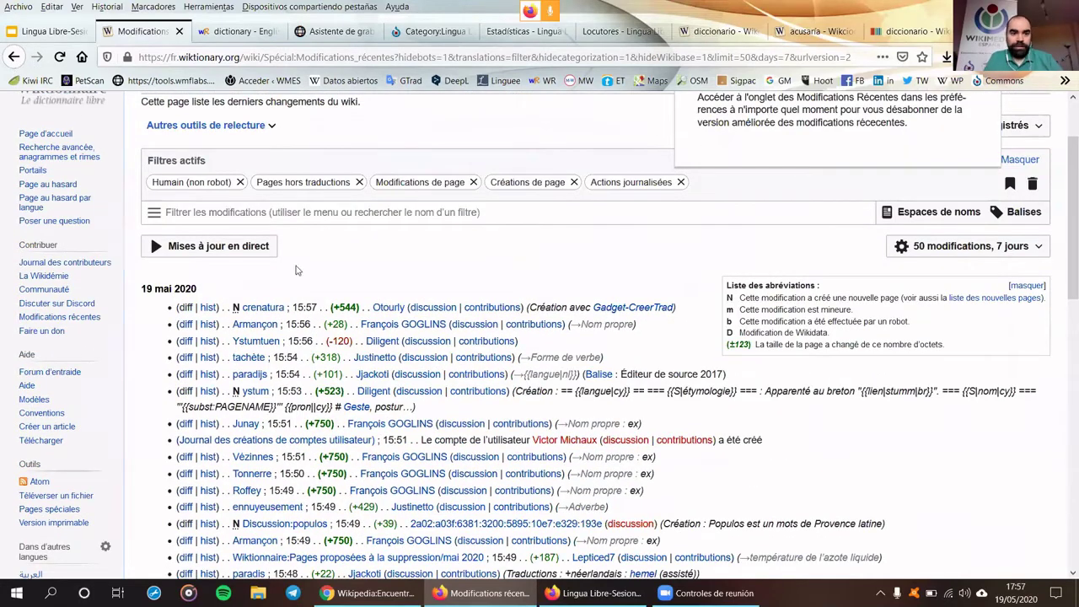
{"action": "key", "text": "alt+Left"}
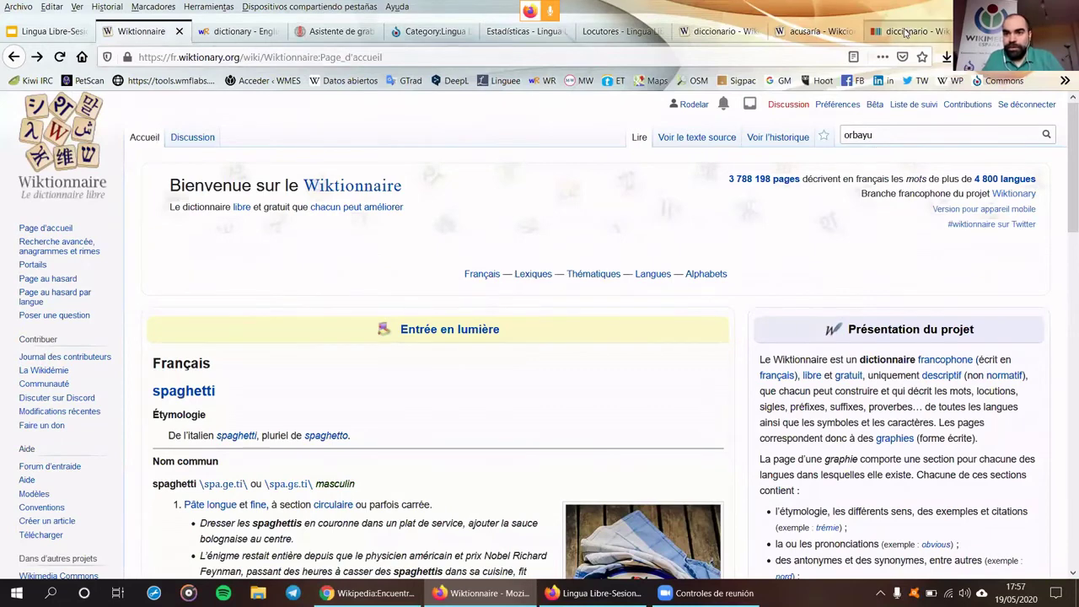
Examine the French and Spanish pronunciation audio statements and the sign-language label on the Wikidata item diccionario
{"action": "left_click", "coordinate": [904, 32]}
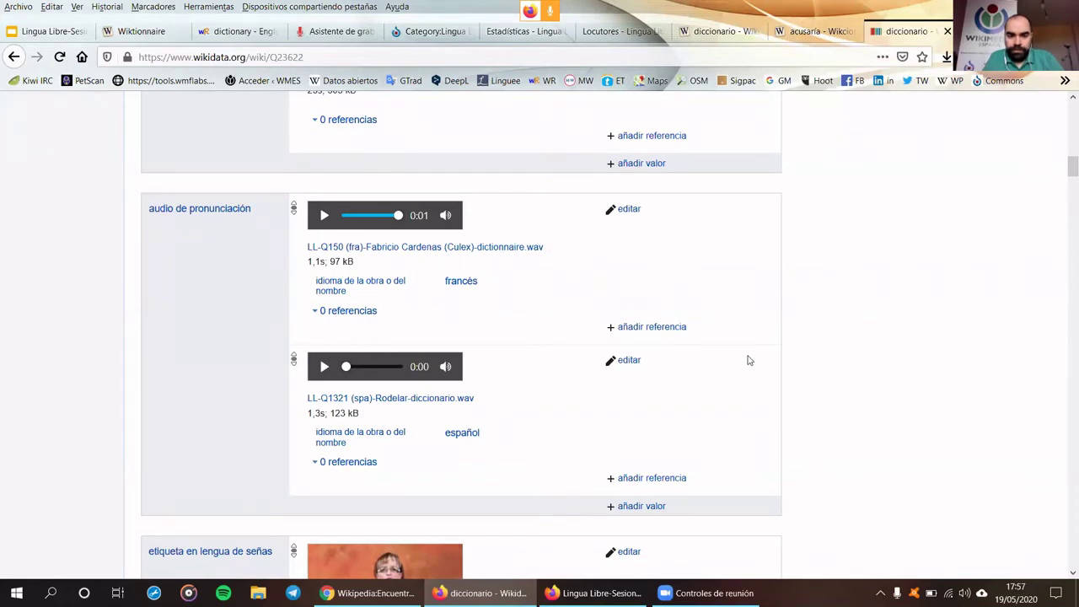
{"action": "scroll", "coordinate": [748, 360], "scroll_direction": "down", "scroll_amount": 1}
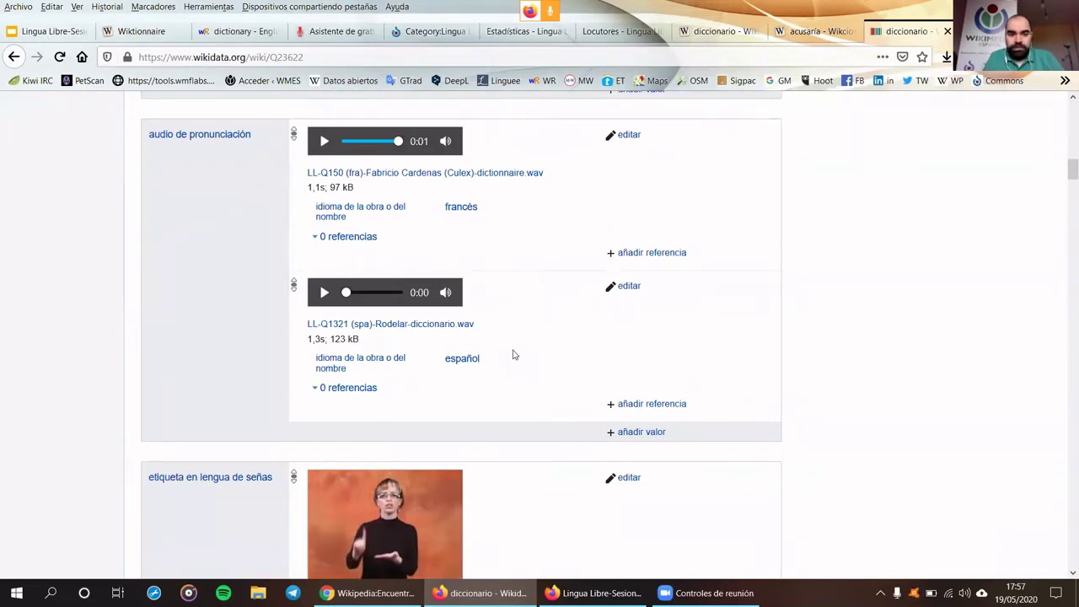
{"action": "scroll", "coordinate": [514, 354], "scroll_direction": "up", "scroll_amount": 1}
{"action": "scroll", "coordinate": [514, 354], "scroll_direction": "up", "scroll_amount": 1}
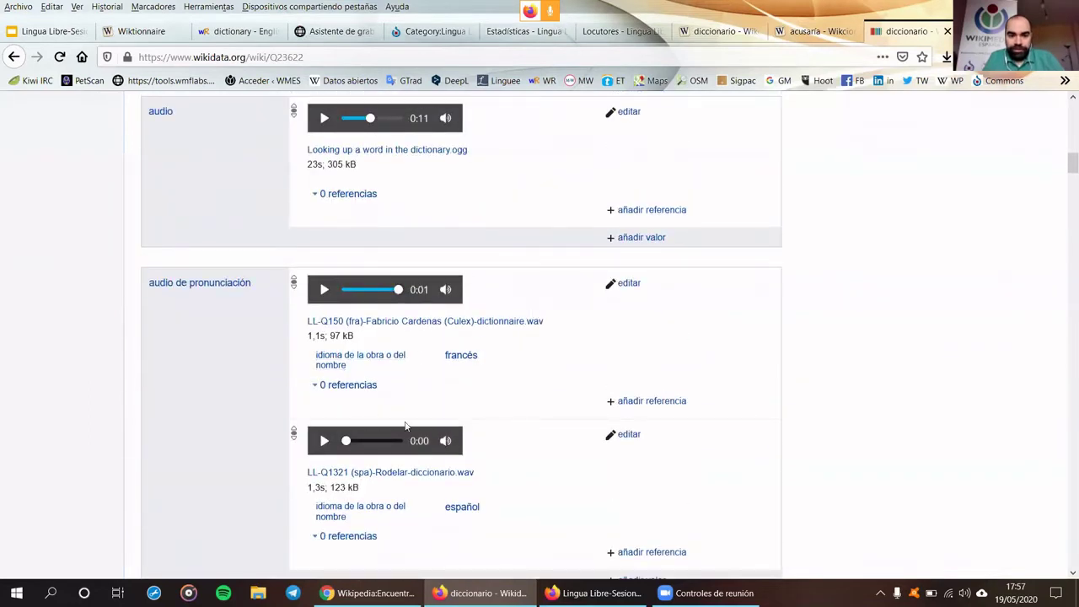
{"action": "scroll", "coordinate": [413, 396], "scroll_direction": "down", "scroll_amount": 1}
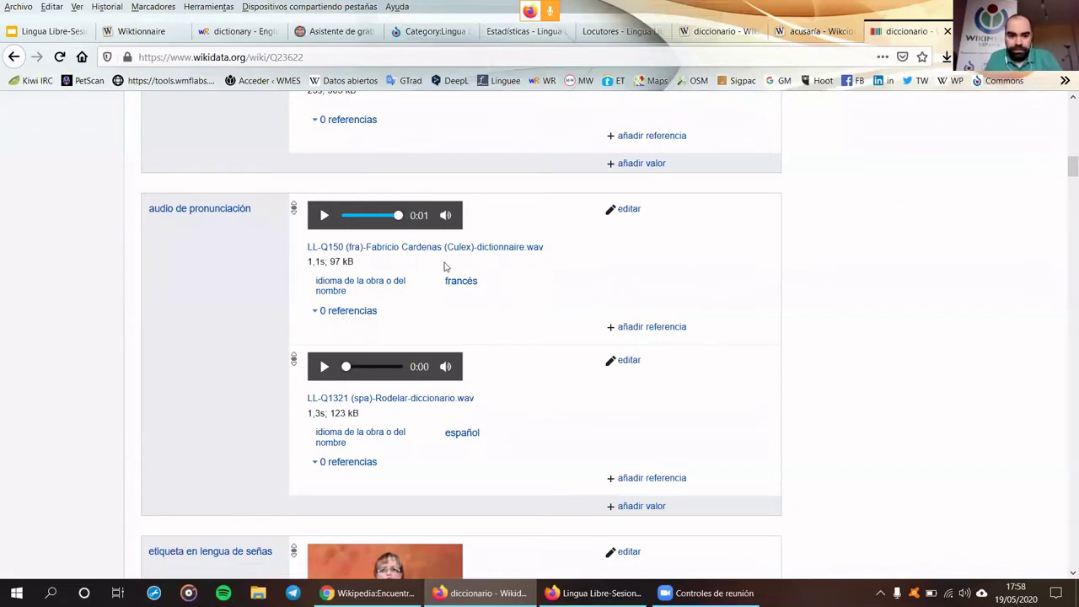
{"action": "scroll", "coordinate": [431, 409], "scroll_direction": "down", "scroll_amount": 1}
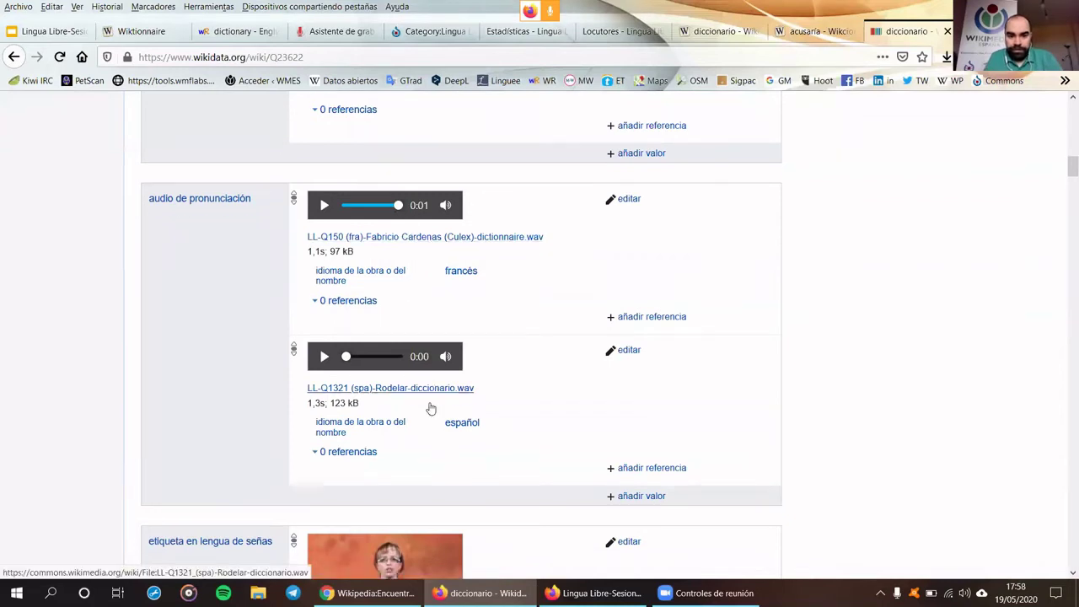
{"action": "scroll", "coordinate": [431, 409], "scroll_direction": "down", "scroll_amount": 3}
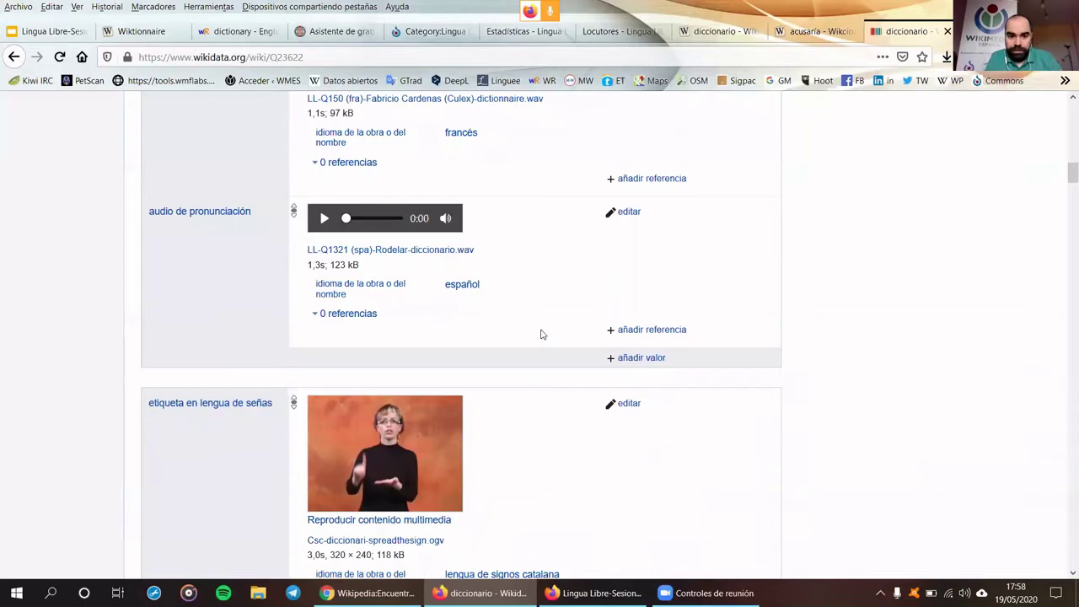
{"action": "scroll", "coordinate": [542, 335], "scroll_direction": "down", "scroll_amount": 3}
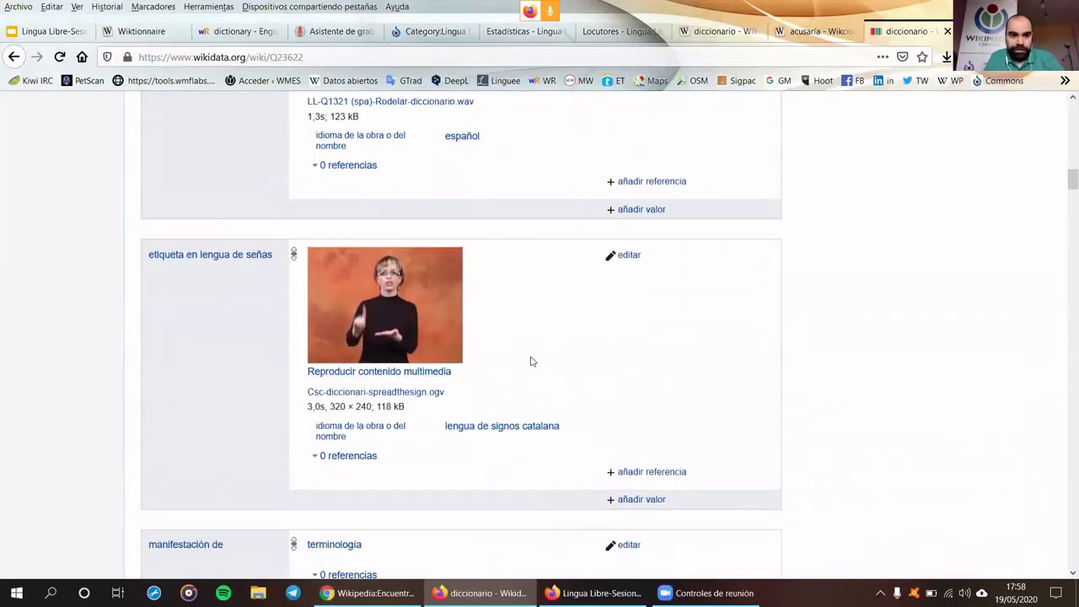
{"action": "scroll", "coordinate": [531, 360], "scroll_direction": "up", "scroll_amount": 3}
{"action": "scroll", "coordinate": [531, 360], "scroll_direction": "up", "scroll_amount": 3}
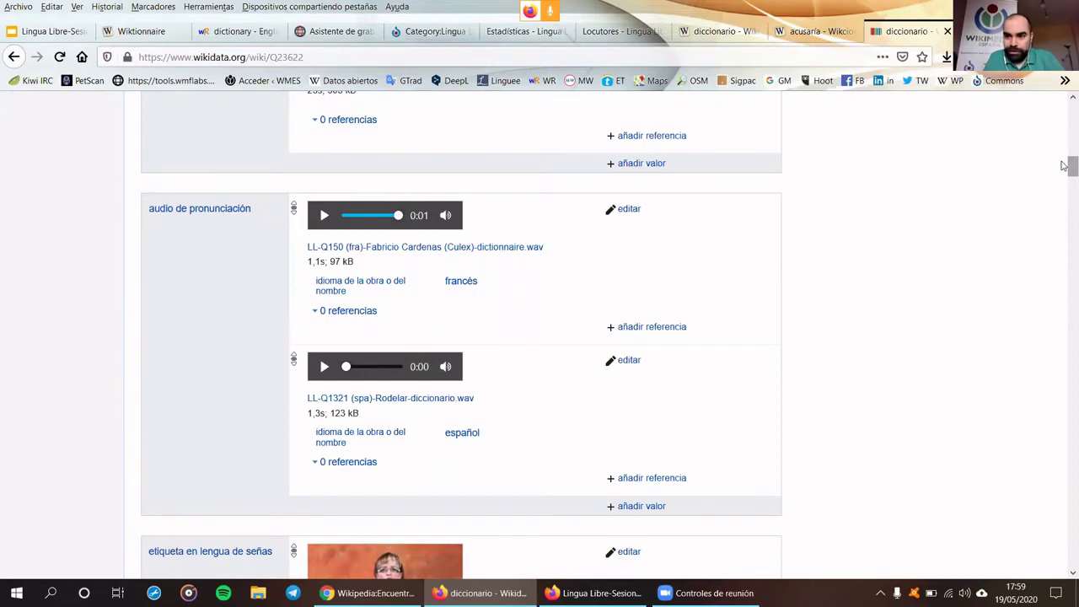
View the image and subclass statements of the Wikidata item, and open the Spanish Wiktionary entry for diccionario
{"action": "left_click_drag", "start_coordinate": [1063, 165], "coordinate": [1063, 140]}
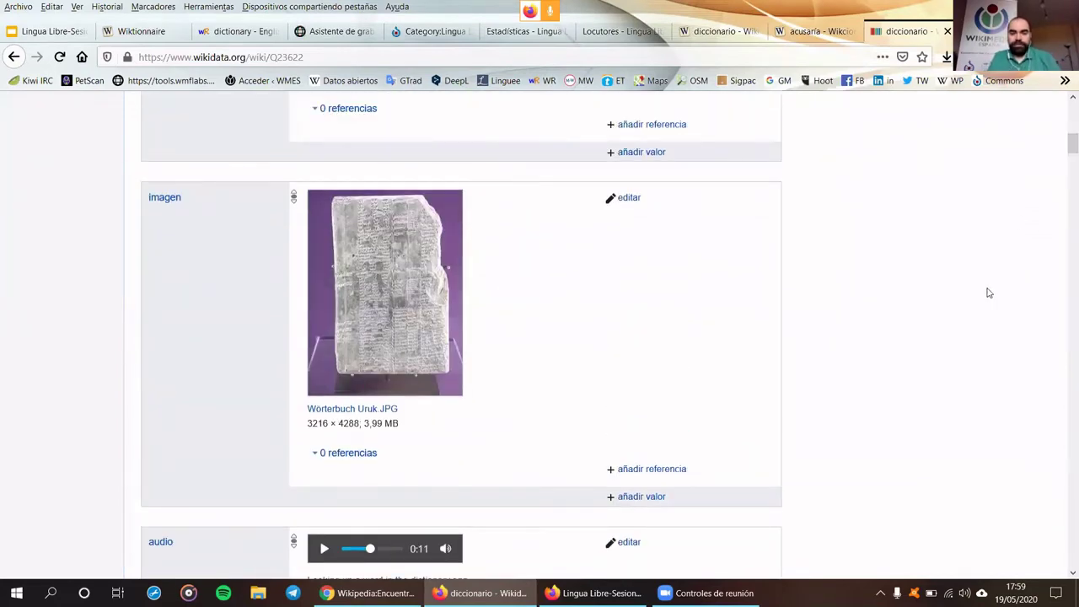
{"action": "scroll", "coordinate": [988, 292], "scroll_direction": "up", "scroll_amount": 3}
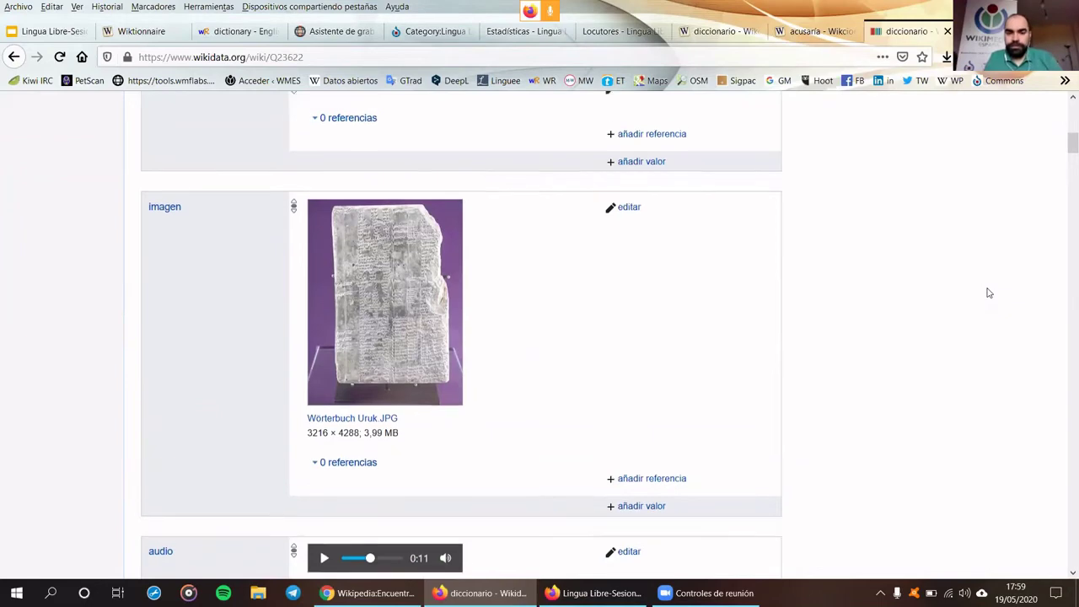
{"action": "left_click", "coordinate": [735, 31]}
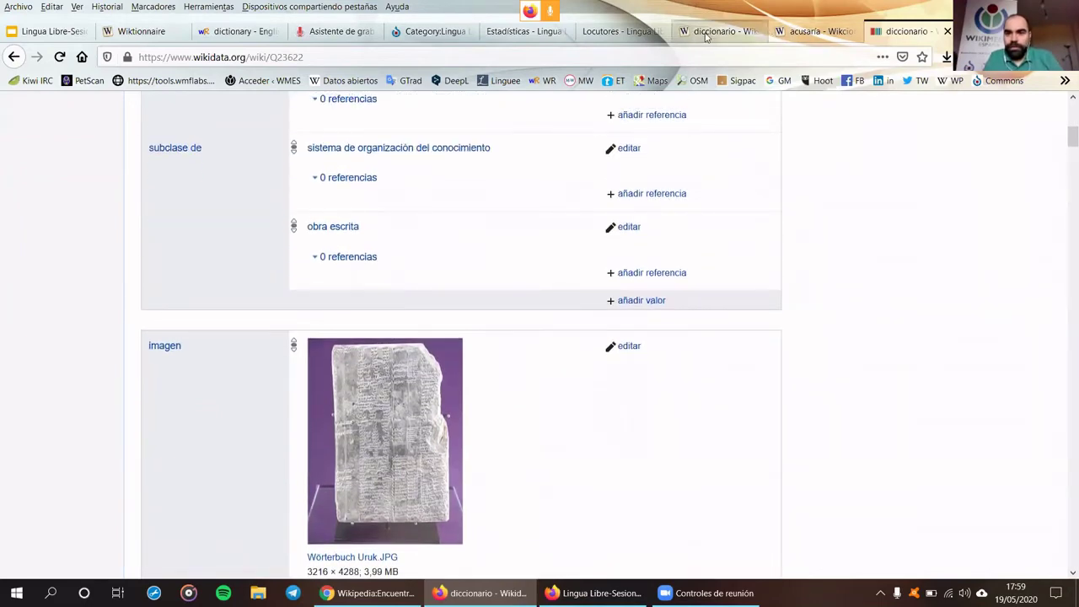
{"action": "scroll", "coordinate": [851, 382], "scroll_direction": "down", "scroll_amount": 4}
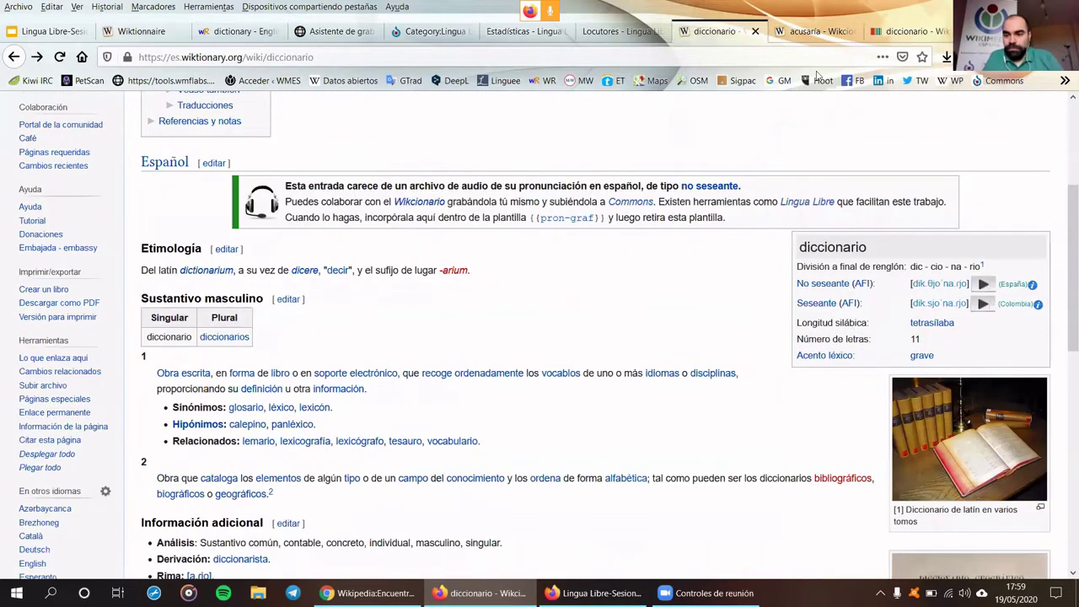
Compare the pronunciation audio statements on the Wikidata item with the Spanish Wiktionary entry for diccionario
{"action": "left_click", "coordinate": [919, 31]}
{"action": "scroll", "coordinate": [550, 345], "scroll_direction": "down", "scroll_amount": 5}
{"action": "scroll", "coordinate": [547, 346], "scroll_direction": "down", "scroll_amount": 3}
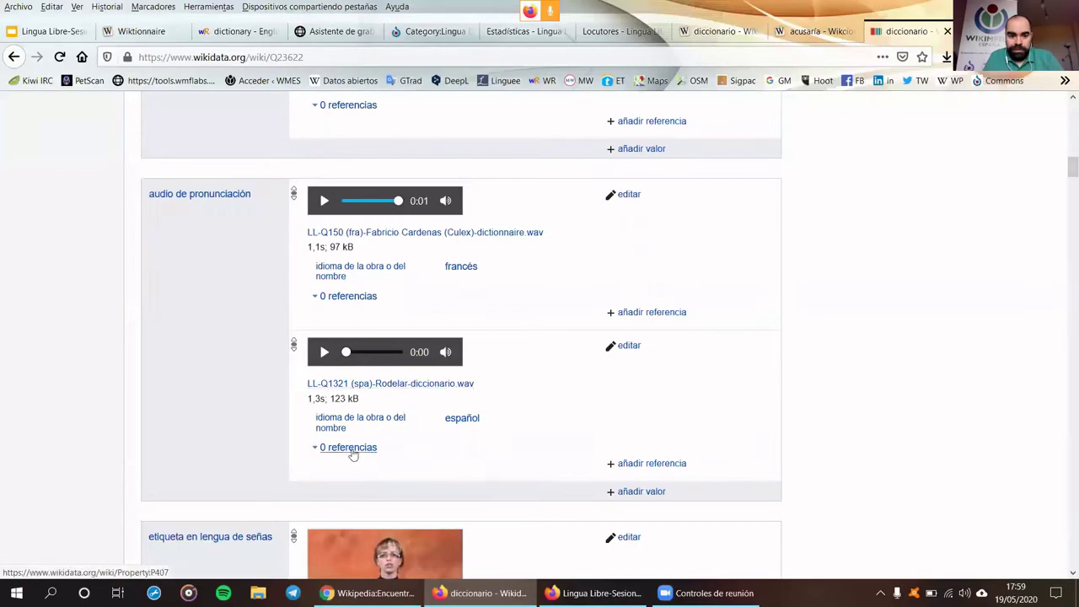
{"action": "left_click", "coordinate": [715, 30]}
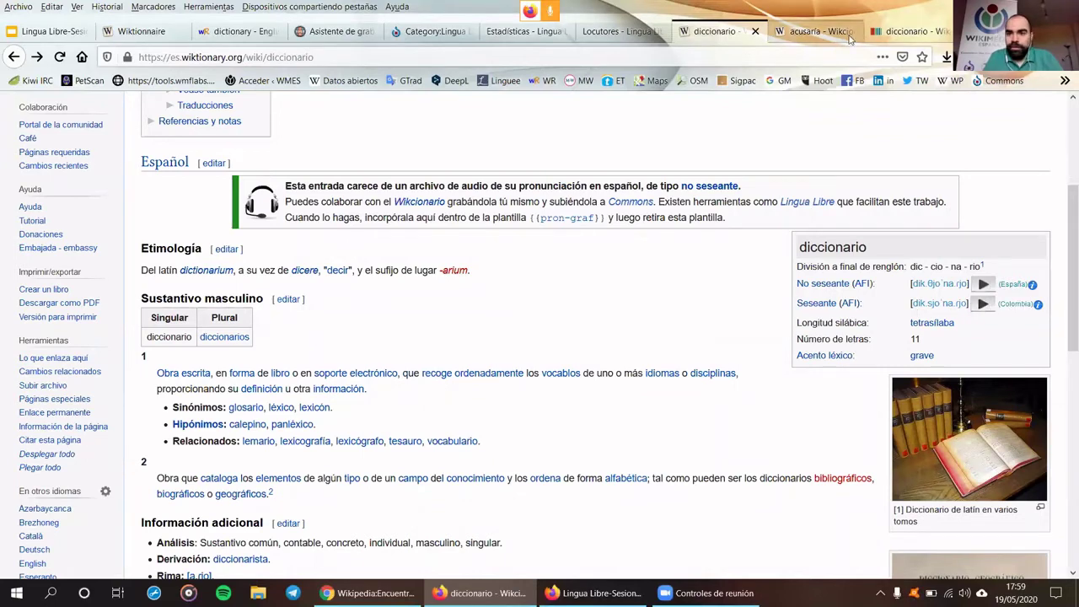
Look over the Wikidata item diccionario from its pronunciation audio back up to its multilingual labels and descriptions
{"action": "left_click", "coordinate": [890, 36]}
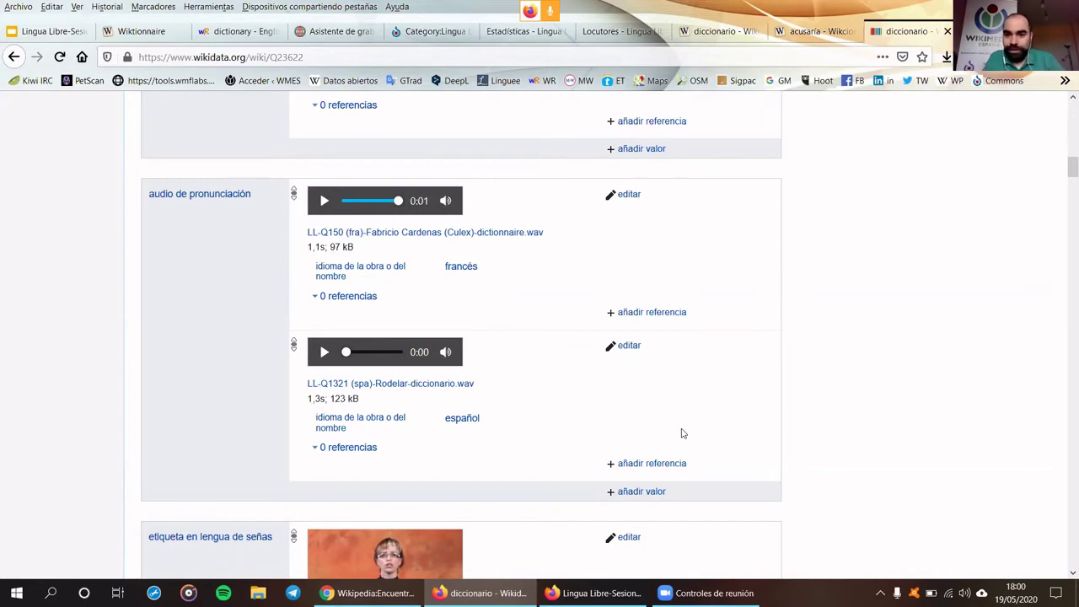
{"action": "scroll", "coordinate": [886, 262], "scroll_direction": "up", "scroll_amount": 6}
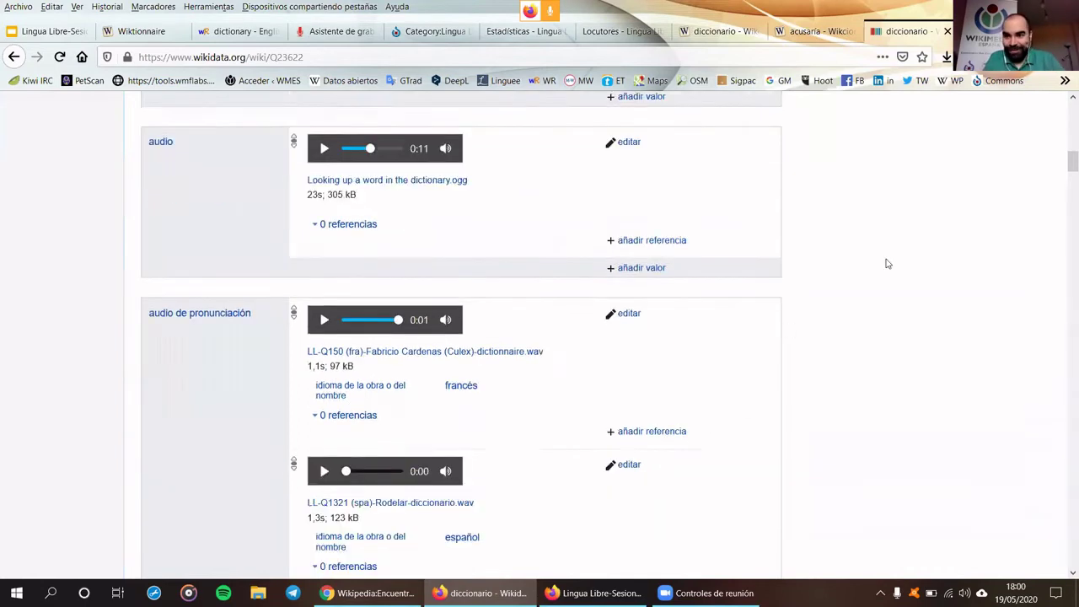
{"action": "scroll", "coordinate": [847, 270], "scroll_direction": "up", "scroll_amount": 6}
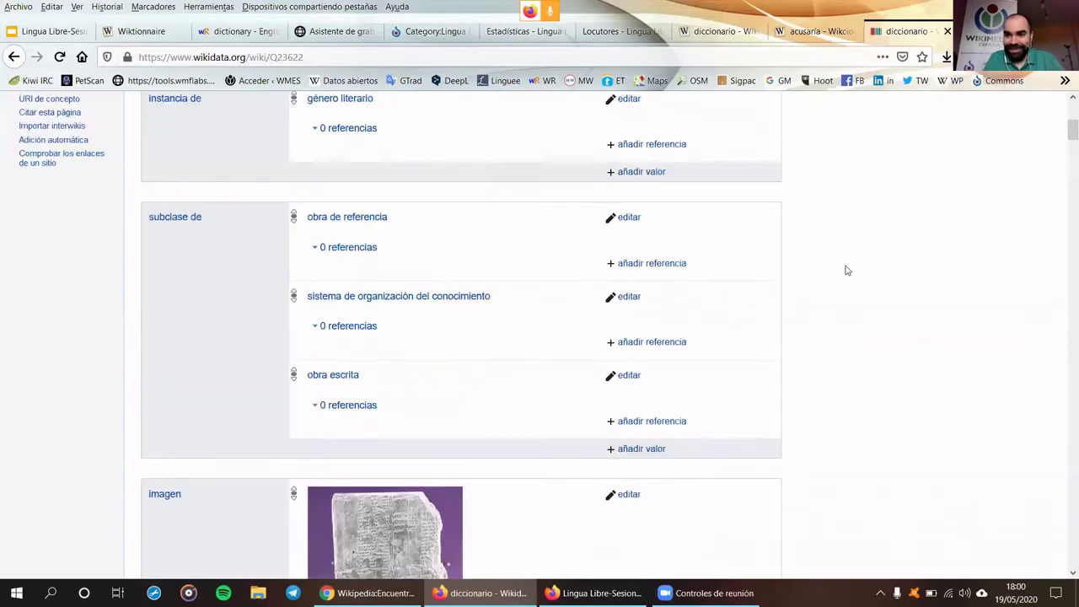
{"action": "scroll", "coordinate": [847, 270], "scroll_direction": "up", "scroll_amount": 5}
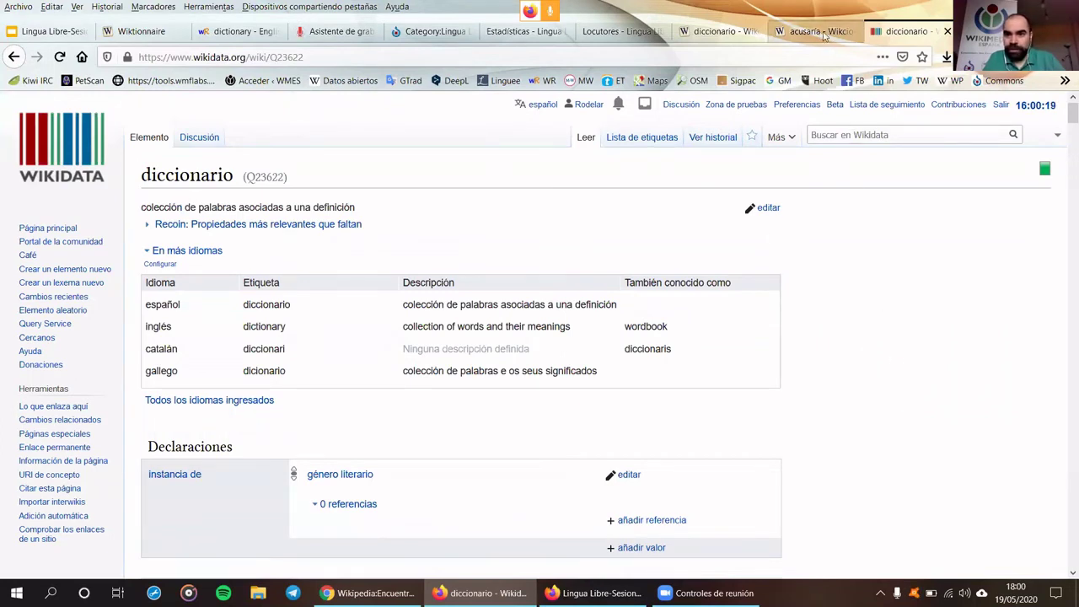
Close the acusaría Wiktionary page and return to the Commons category Lingua Libre pronunciation-spa
{"action": "left_click", "coordinate": [853, 32]}
{"action": "left_click", "coordinate": [853, 31]}
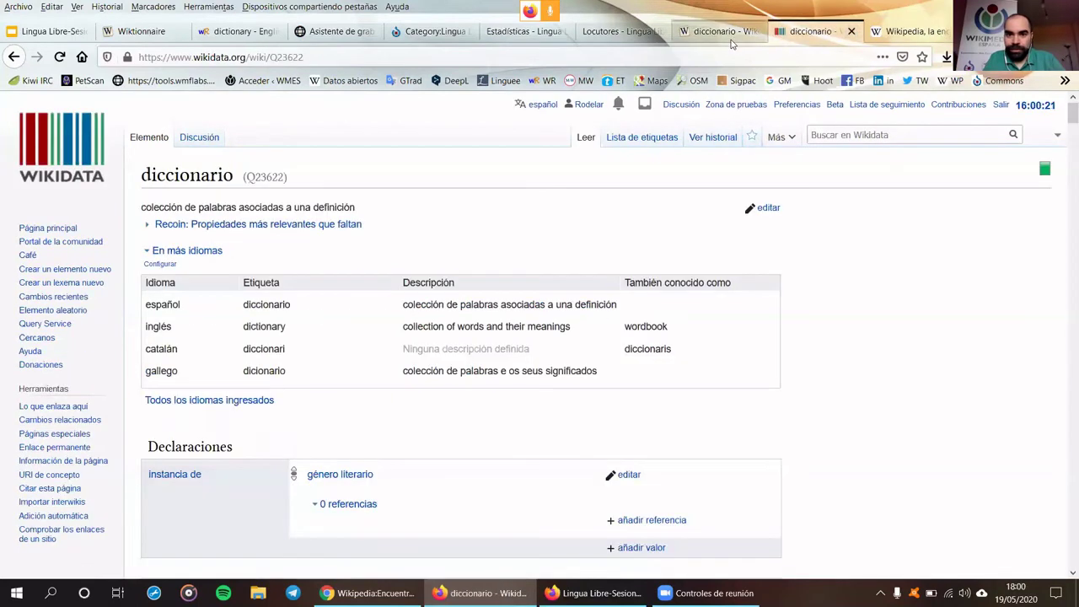
{"action": "left_click", "coordinate": [449, 33]}
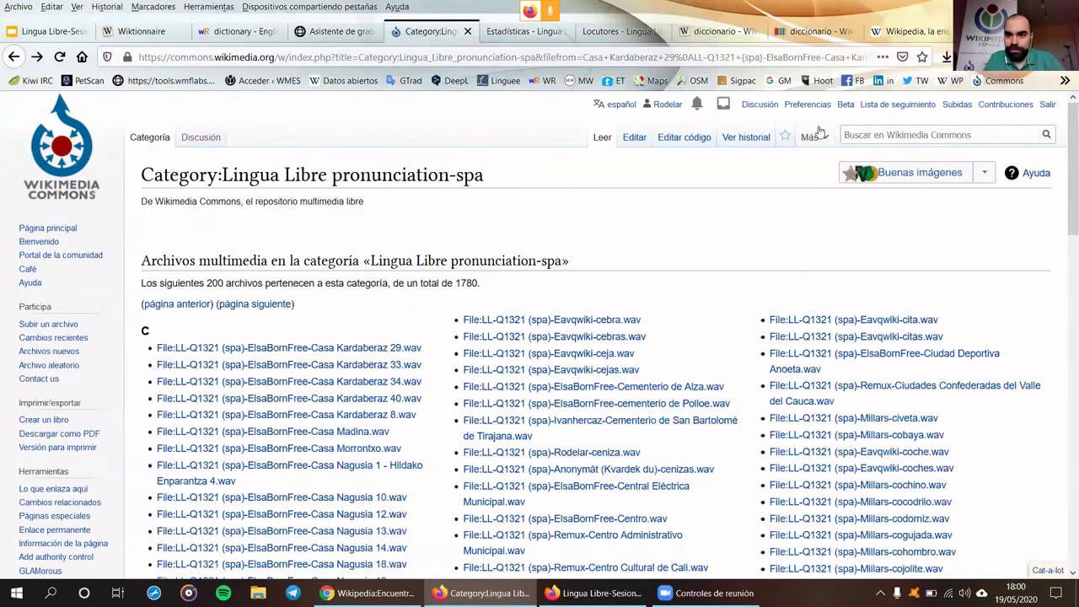
Open the file page of the villa pronunciation recording from the account's own Commons uploads list in a separate tab
{"action": "left_click", "coordinate": [956, 105]}
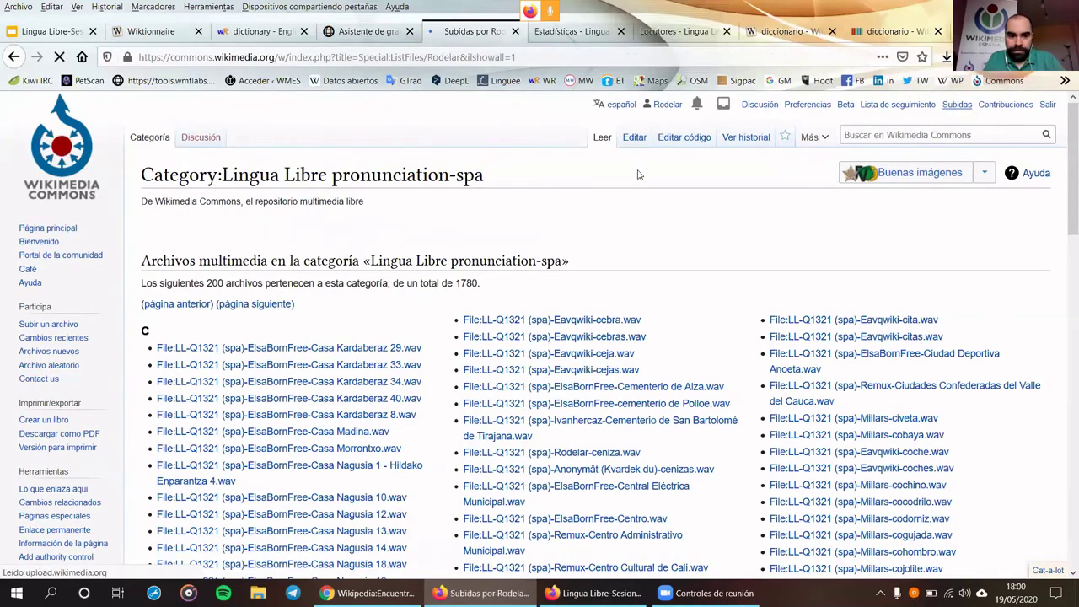
{"action": "scroll", "coordinate": [436, 301], "scroll_direction": "down", "scroll_amount": 3}
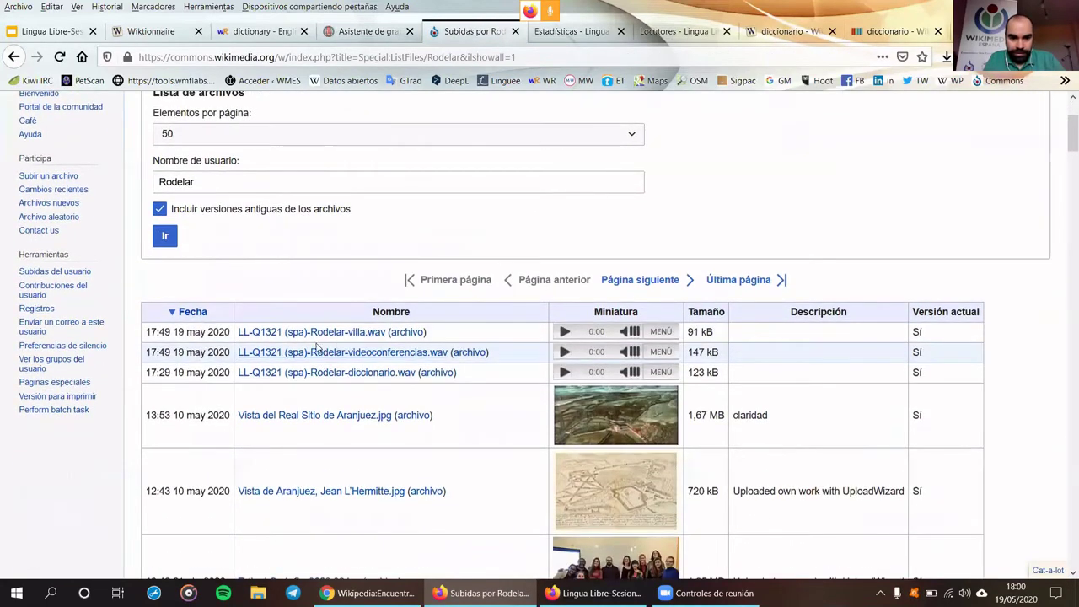
{"action": "right_click", "coordinate": [314, 337]}
{"action": "left_click", "coordinate": [370, 342]}
{"action": "scroll", "coordinate": [501, 294], "scroll_direction": "up", "scroll_amount": 3}
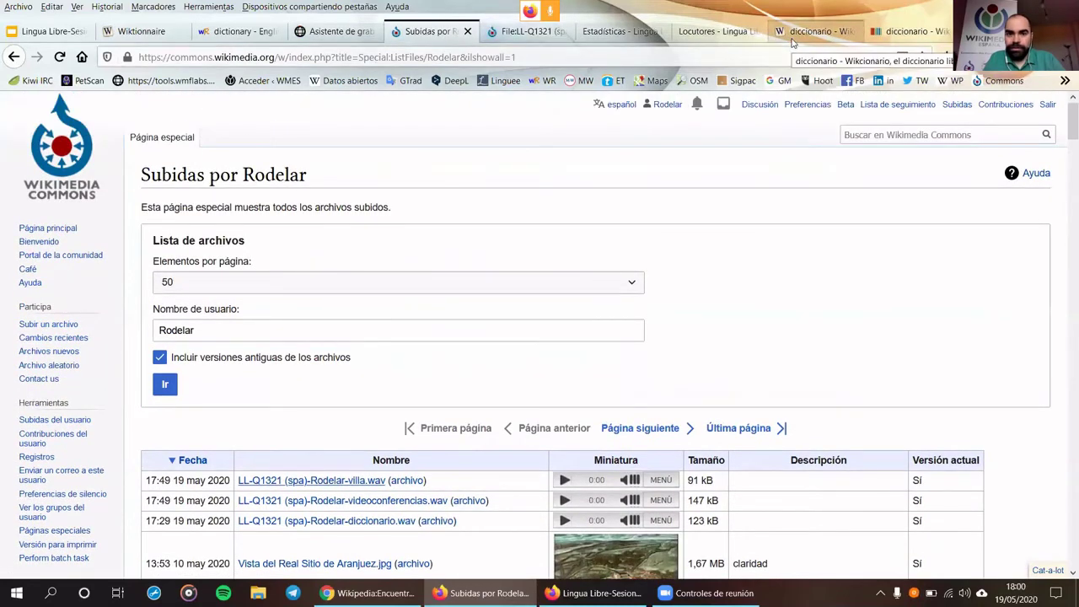
{"action": "left_click", "coordinate": [506, 31]}
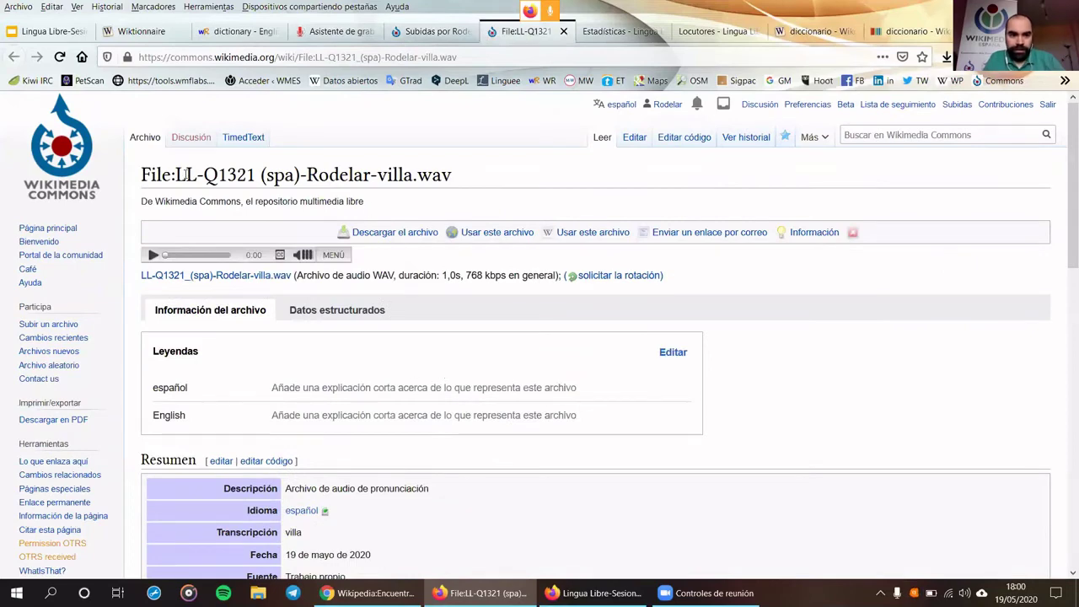
{"action": "scroll", "coordinate": [309, 247], "scroll_direction": "down", "scroll_amount": 3}
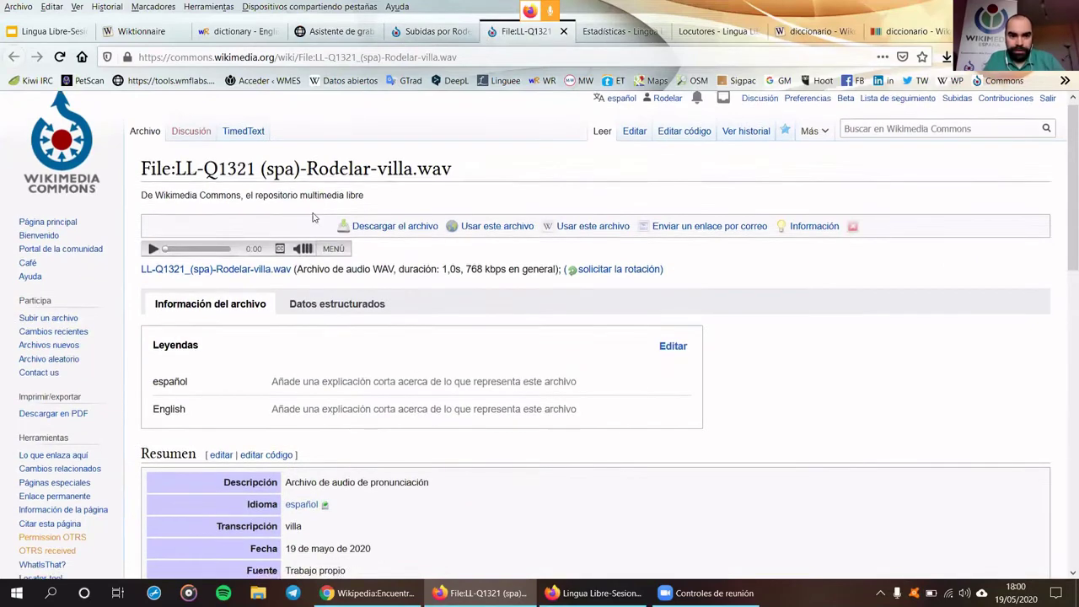
{"action": "scroll", "coordinate": [390, 255], "scroll_direction": "up", "scroll_amount": 3}
Return to the Spanish Wiktionary entry diccionario and open a random Wiktionary entry in a separate tab
{"action": "left_click", "coordinate": [809, 31]}
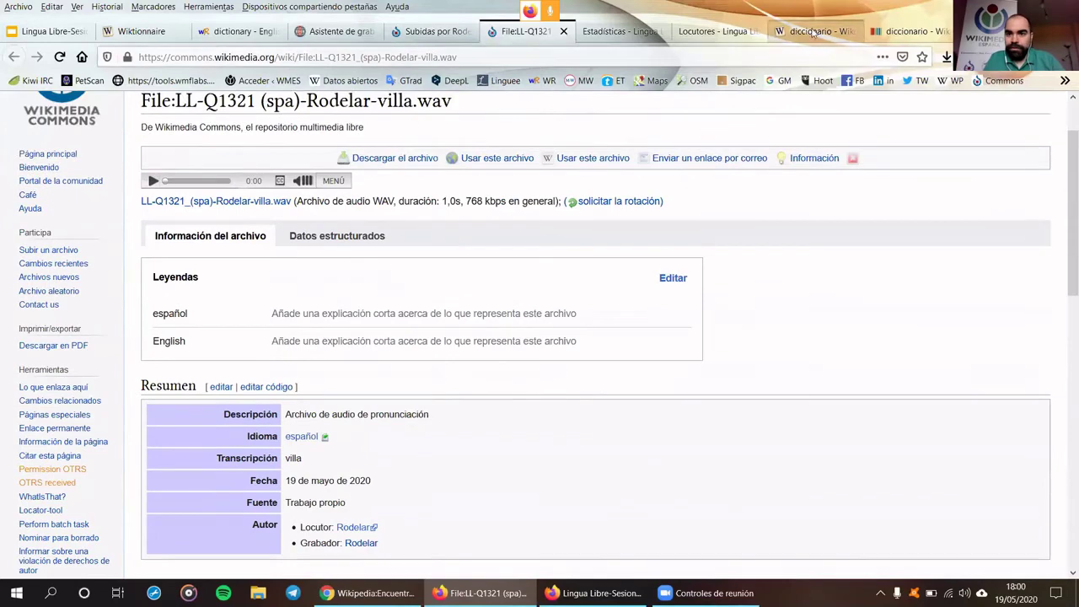
{"action": "scroll", "coordinate": [815, 158], "scroll_direction": "up", "scroll_amount": 3}
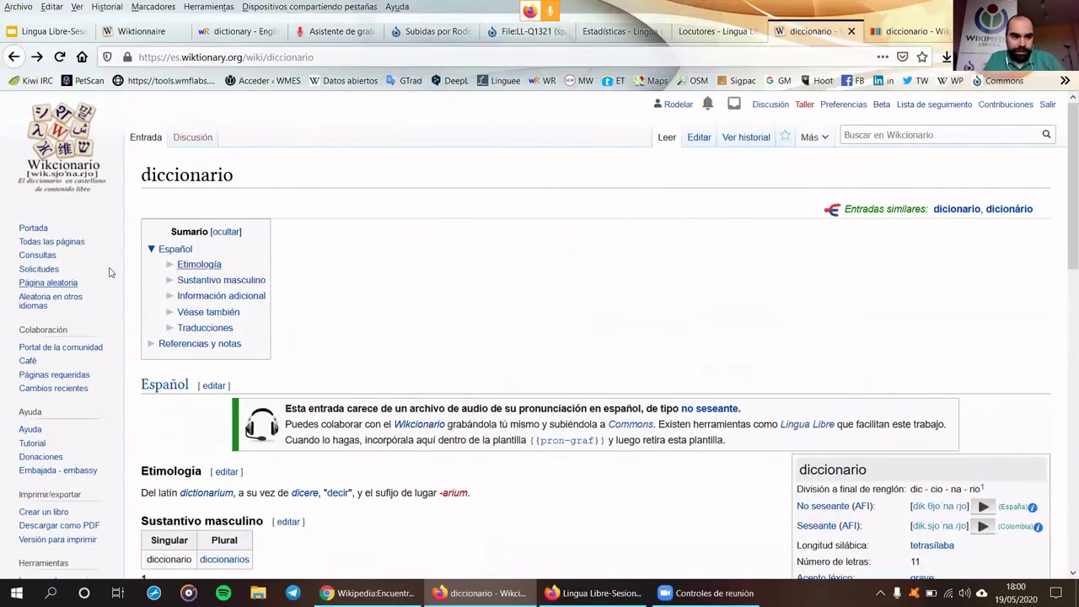
{"action": "right_click", "coordinate": [56, 287]}
{"action": "left_click", "coordinate": [101, 292]}
{"action": "left_click", "coordinate": [833, 31]}
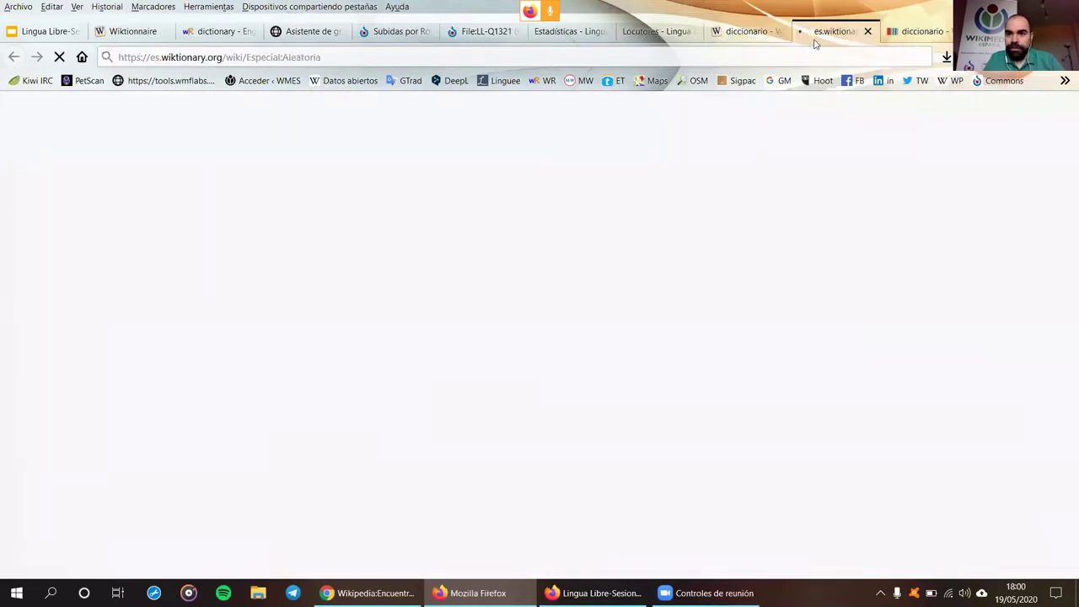
Search the Spanish Wiktionary for the capitalised entry Villa and look over its content
{"action": "left_click", "coordinate": [878, 142]}
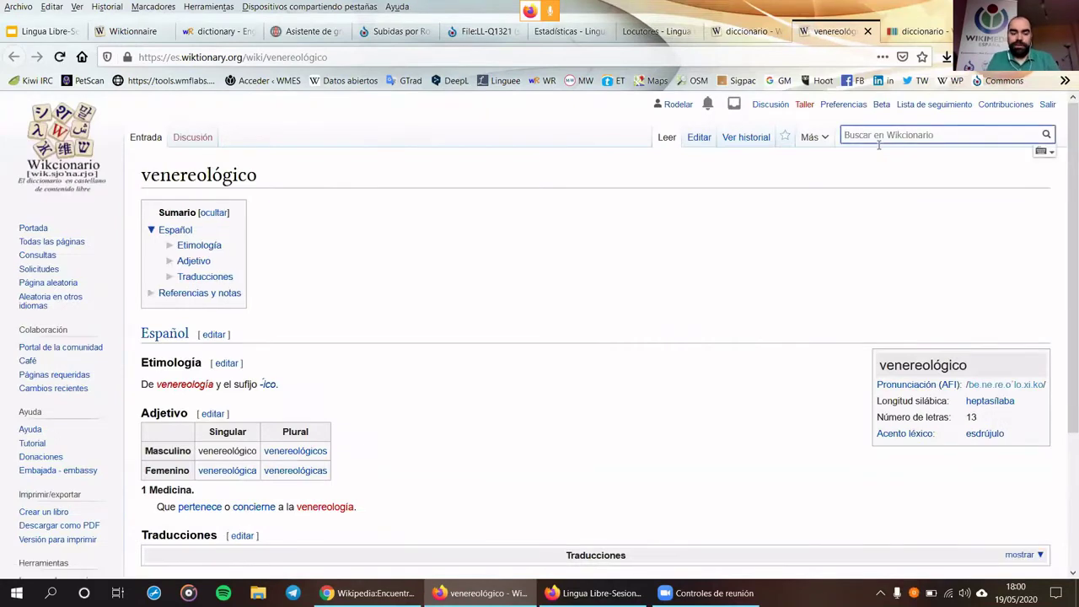
{"action": "type", "text": "Villa"}
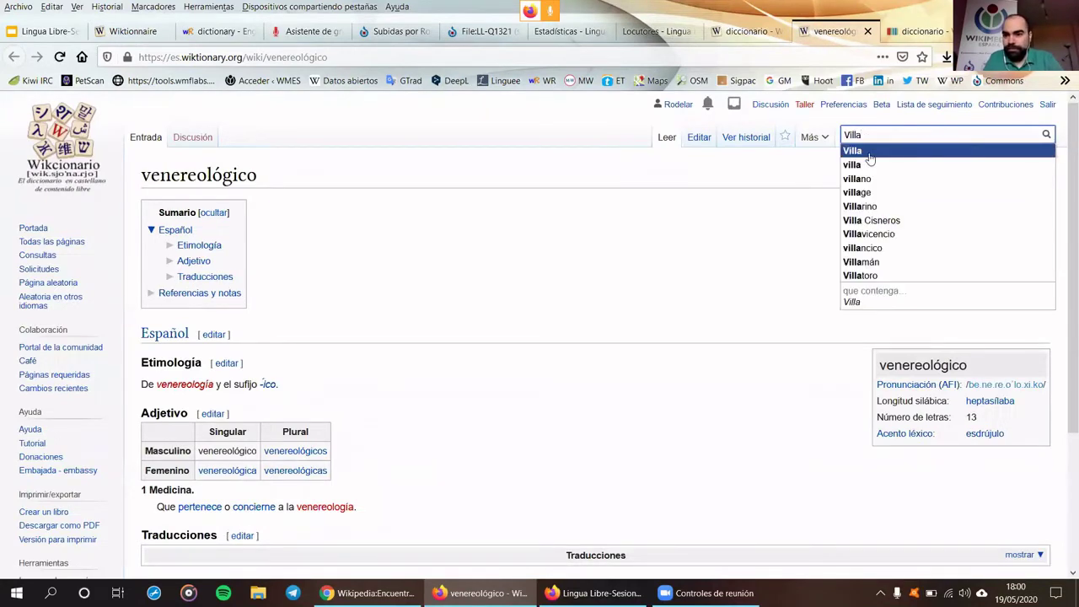
{"action": "left_click", "coordinate": [868, 154]}
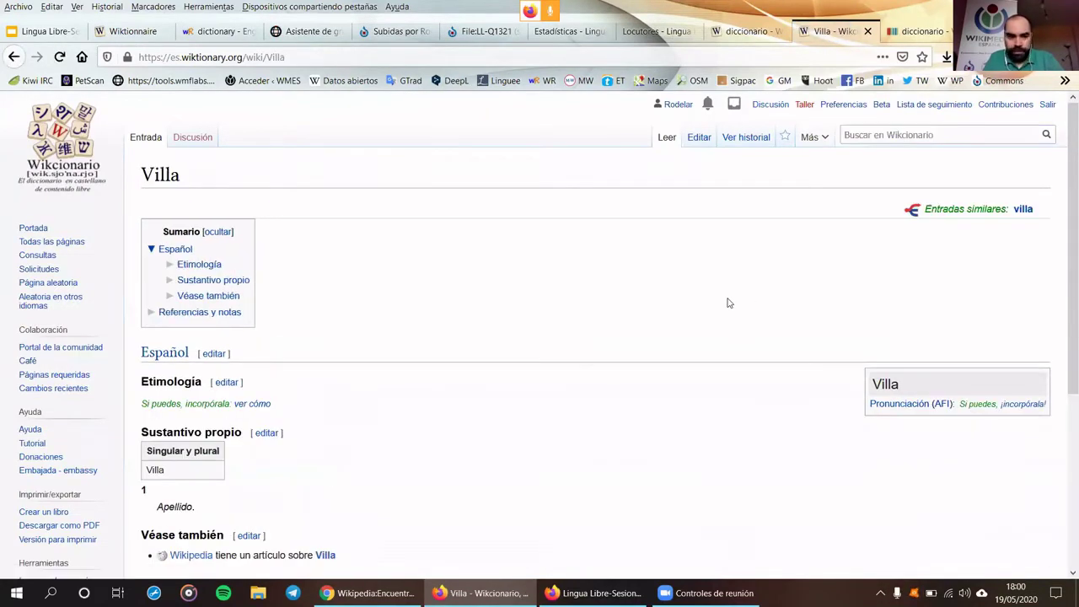
{"action": "scroll", "coordinate": [729, 303], "scroll_direction": "down", "scroll_amount": 2}
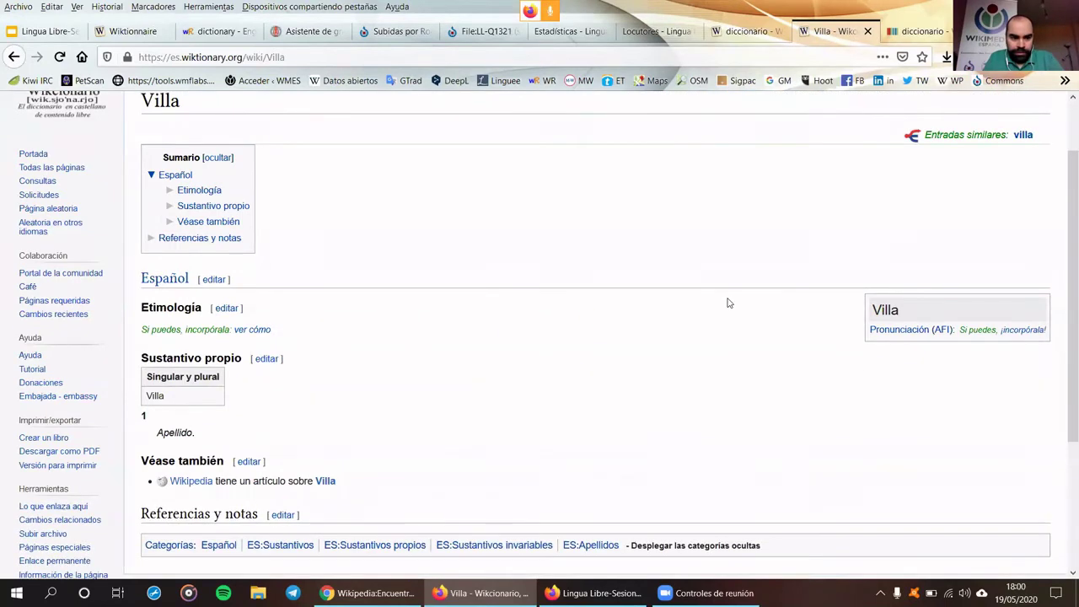
{"action": "scroll", "coordinate": [729, 303], "scroll_direction": "up", "scroll_amount": 2}
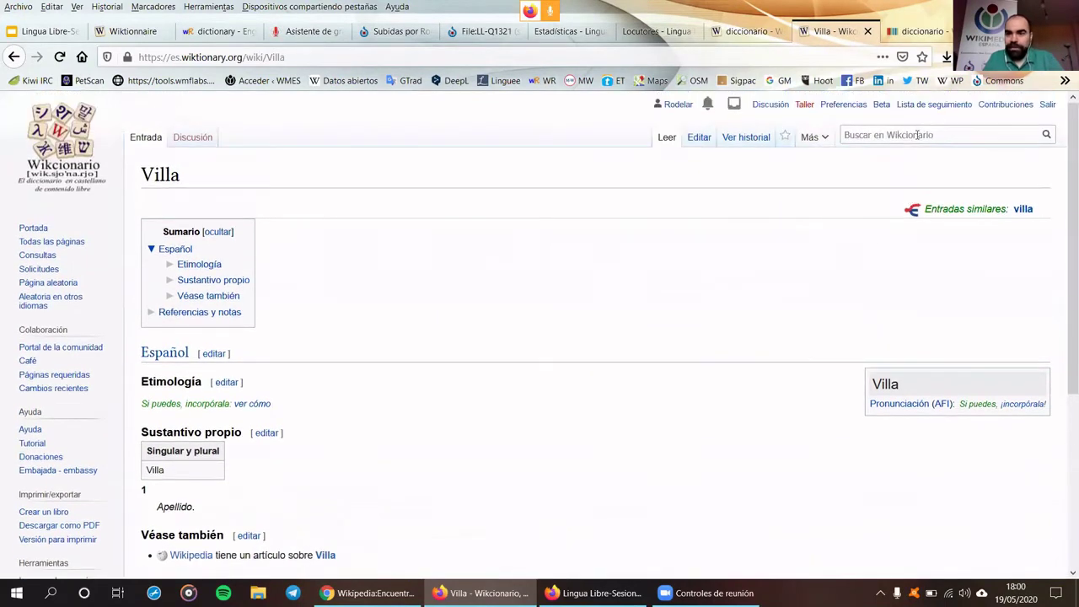
Search the Spanish Wiktionary for the lowercase entry villa and open it
{"action": "left_click", "coordinate": [917, 135]}
{"action": "type", "text": "Villa"}
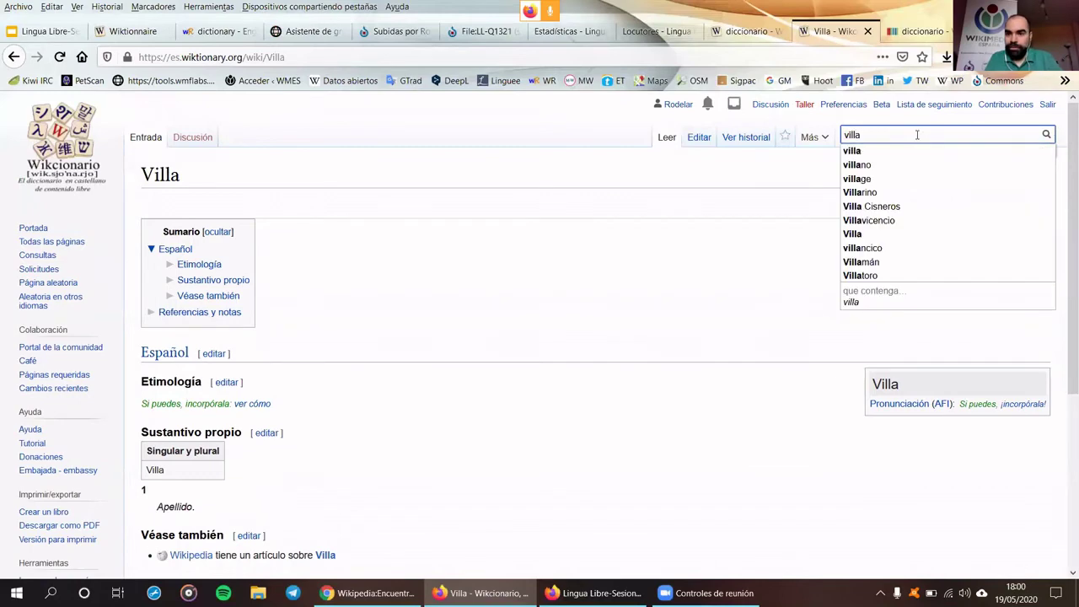
{"action": "left_click", "coordinate": [907, 150]}
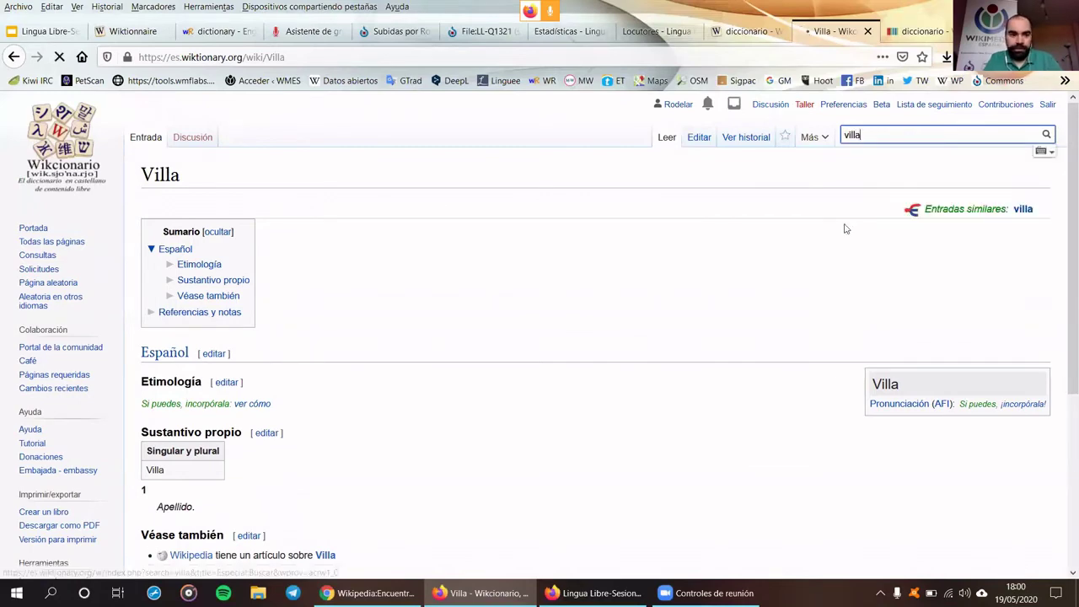
{"action": "scroll", "coordinate": [681, 327], "scroll_direction": "down", "scroll_amount": 3}
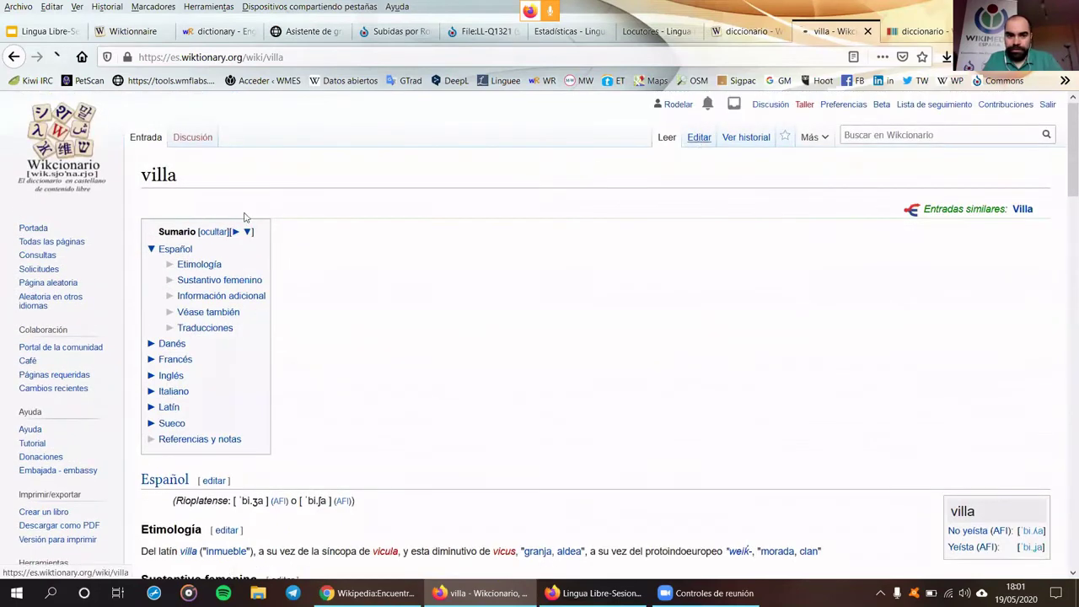
Open the wikitext of the entry villa for editing and highlight its pron-graf template line
{"action": "scroll", "coordinate": [125, 306], "scroll_direction": "down", "scroll_amount": 2}
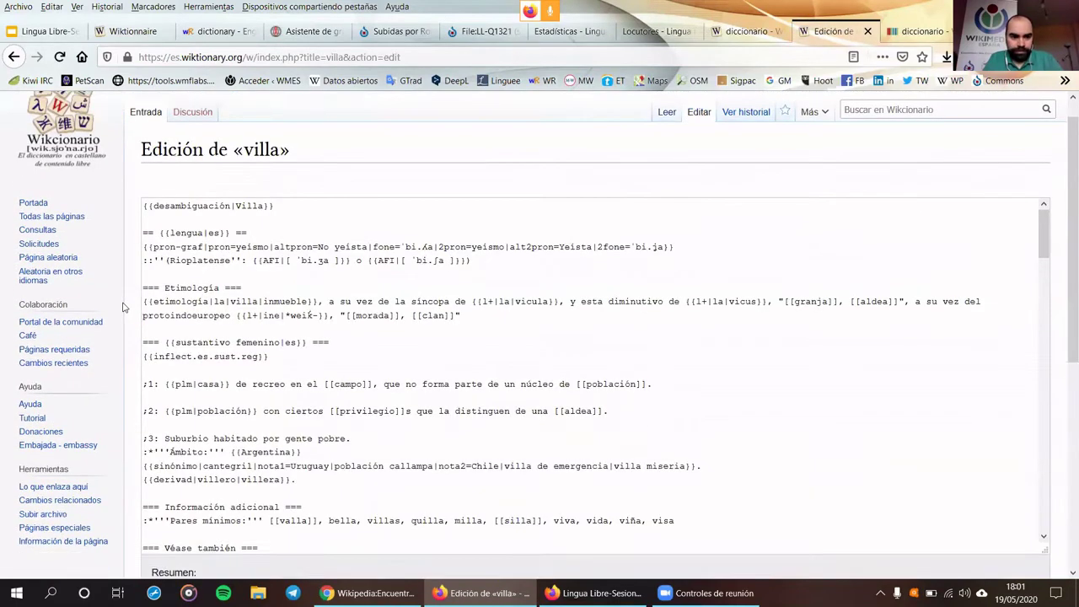
{"action": "scroll", "coordinate": [122, 307], "scroll_direction": "up", "scroll_amount": 2}
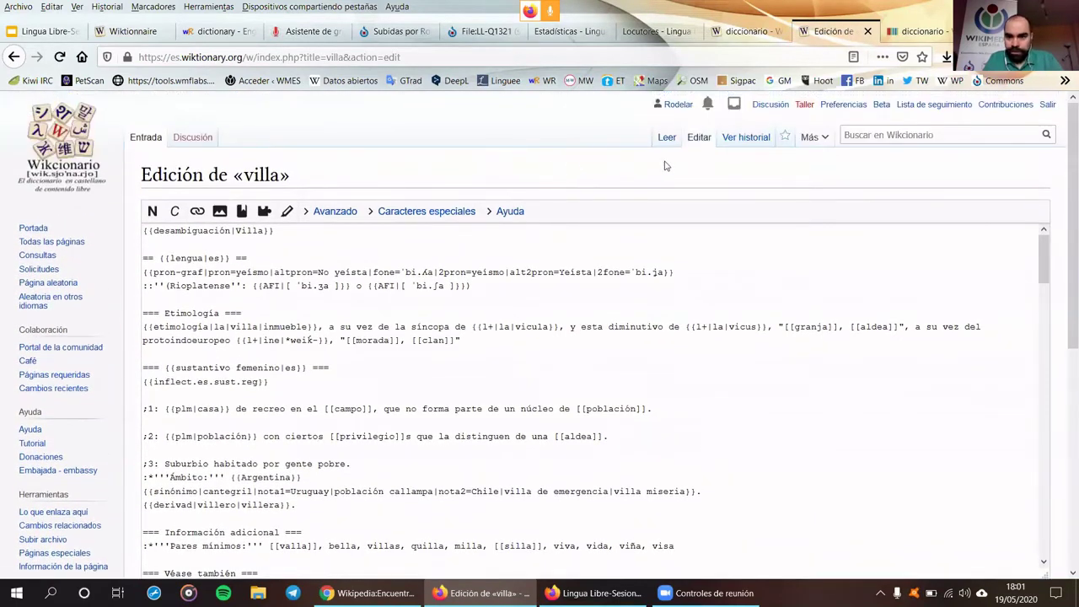
{"action": "left_click", "coordinate": [702, 143]}
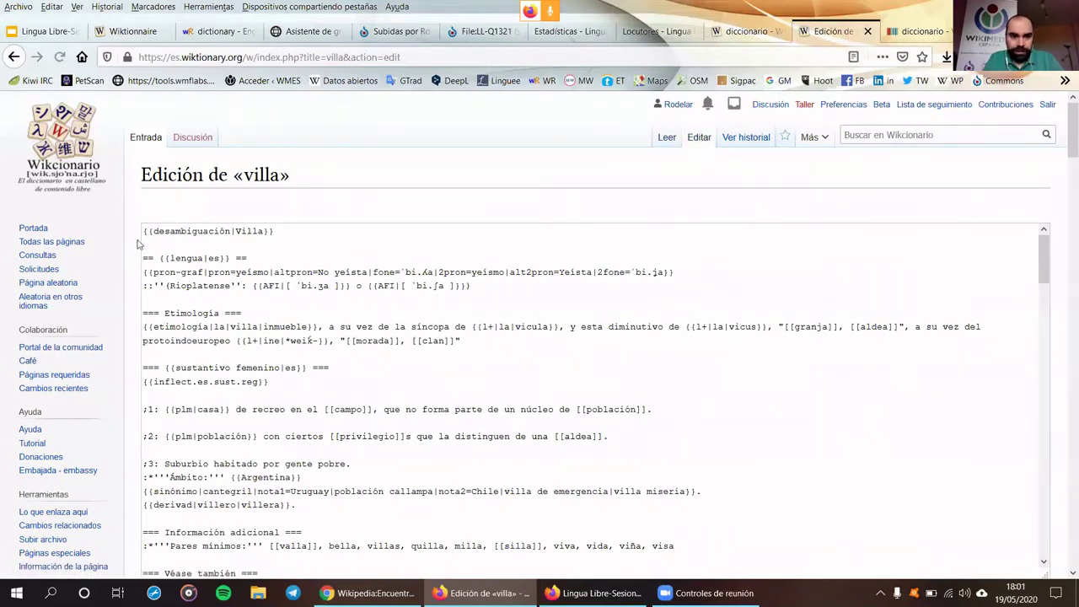
{"action": "scroll", "coordinate": [111, 255], "scroll_direction": "down", "scroll_amount": 2}
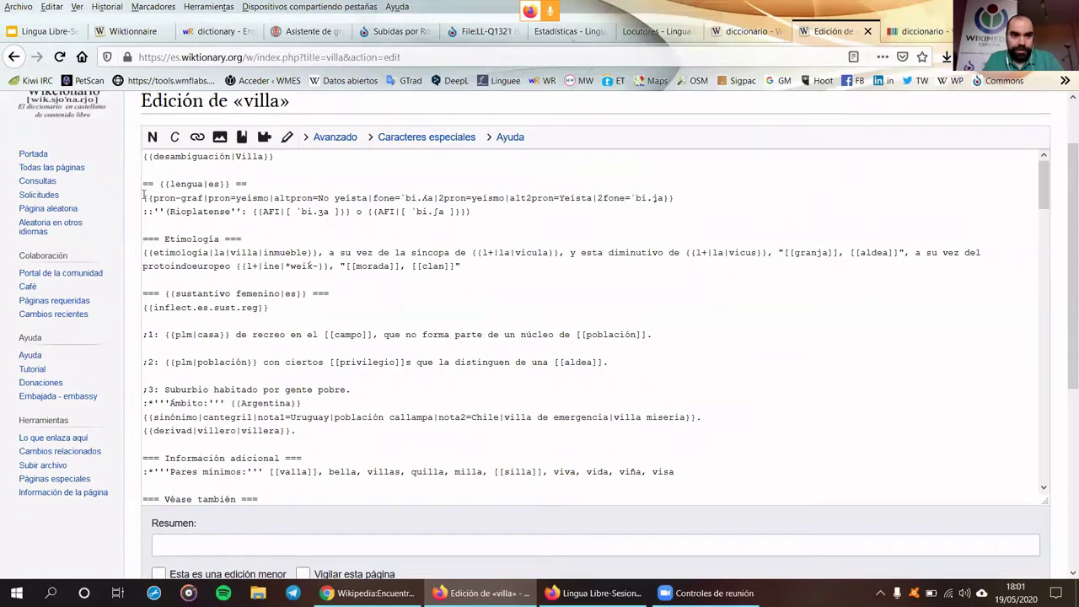
{"action": "left_click_drag", "start_coordinate": [144, 195], "coordinate": [674, 198]}
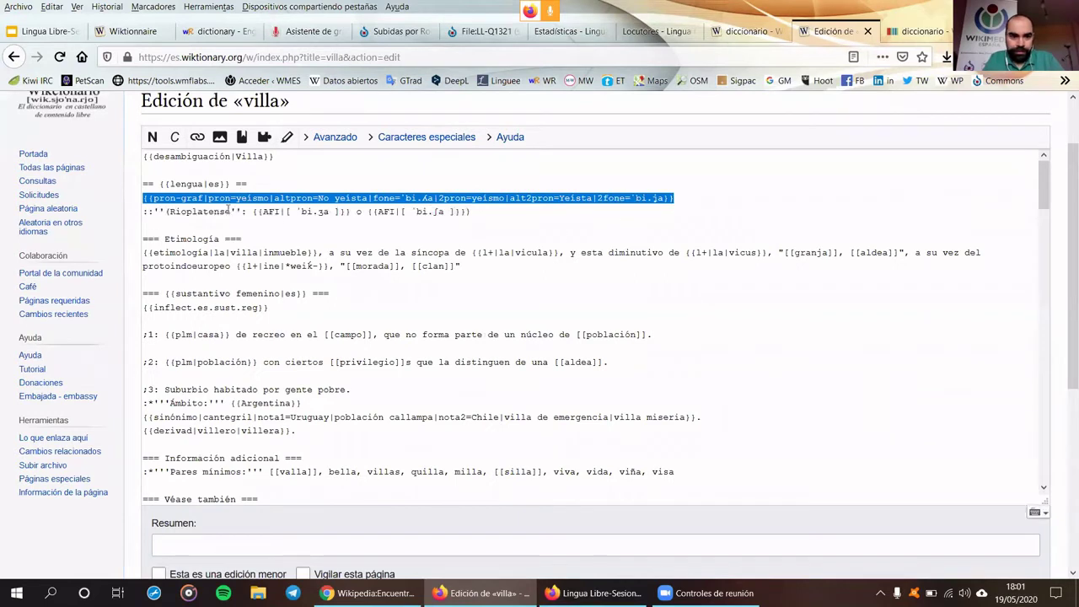
{"action": "left_click", "coordinate": [224, 212]}
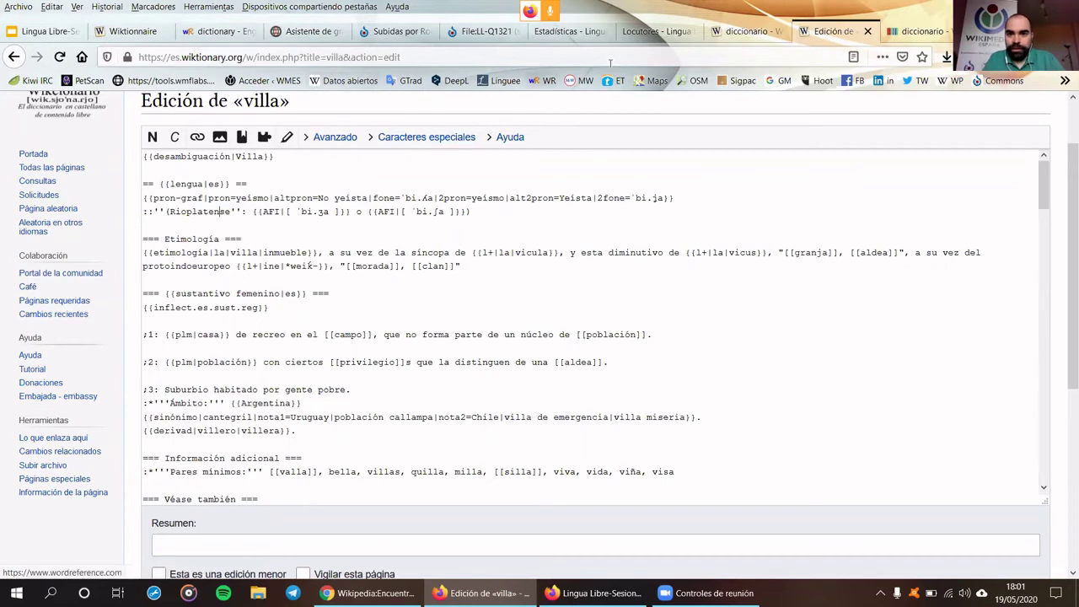
Open the wikitext of the entry diccionario for editing at its pron-graf template
{"action": "left_click", "coordinate": [735, 32]}
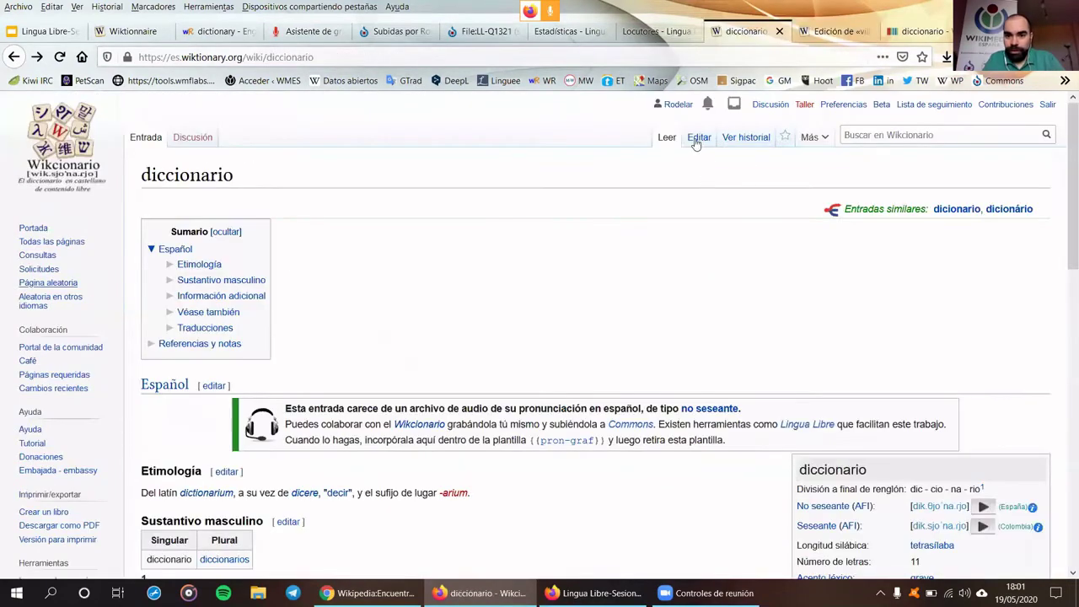
{"action": "left_click", "coordinate": [698, 138]}
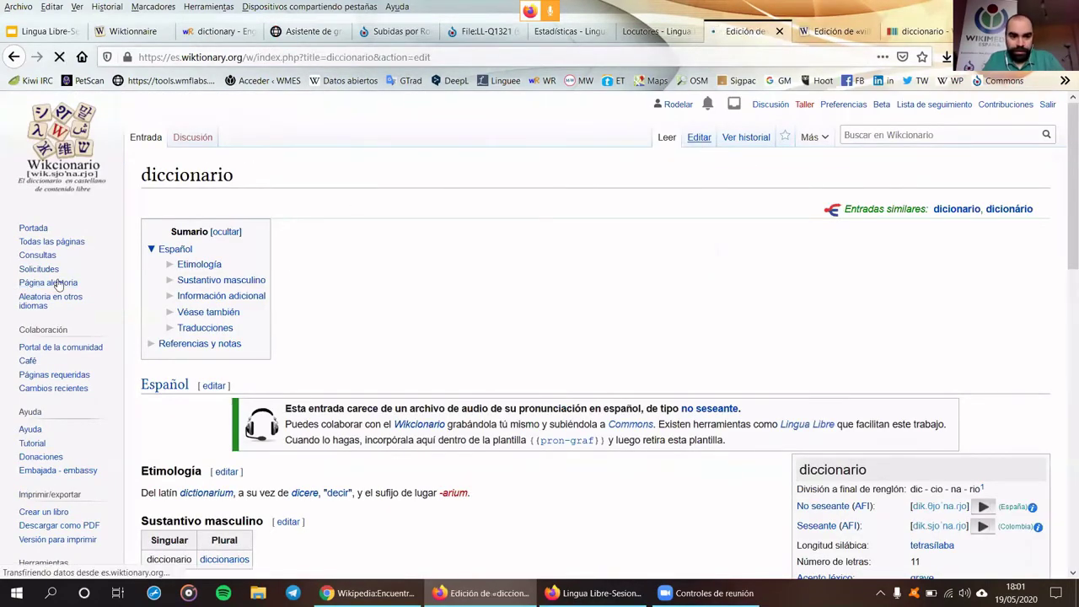
{"action": "scroll", "coordinate": [64, 282], "scroll_direction": "down", "scroll_amount": 1}
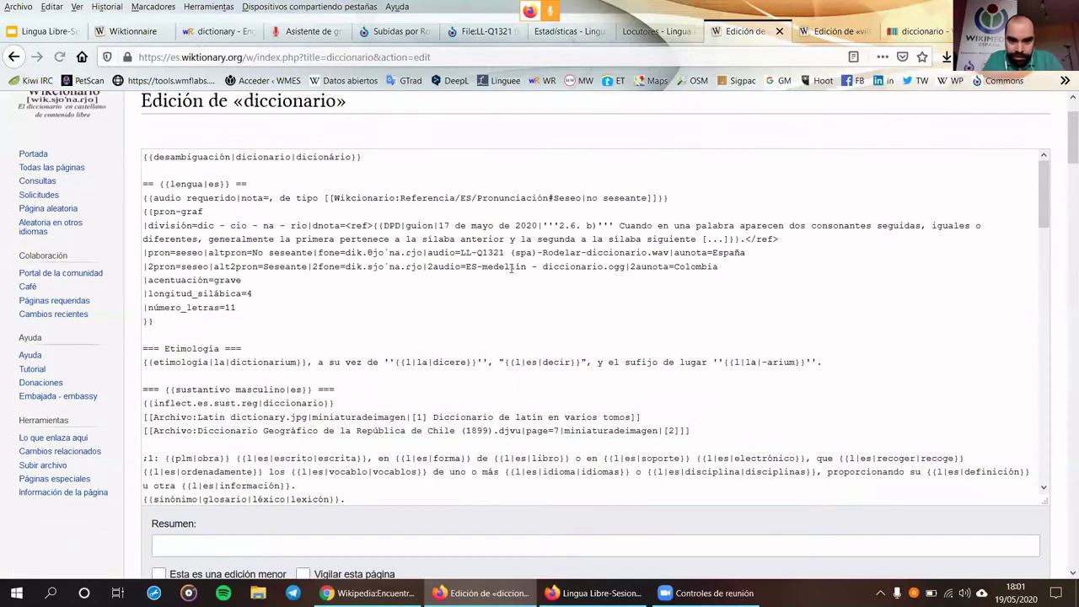
Copy the audio parameter together with aunota=España from the pron-graf template of diccionario
{"action": "left_click", "coordinate": [426, 253]}
{"action": "left_click_drag", "start_coordinate": [426, 253], "coordinate": [670, 253]}
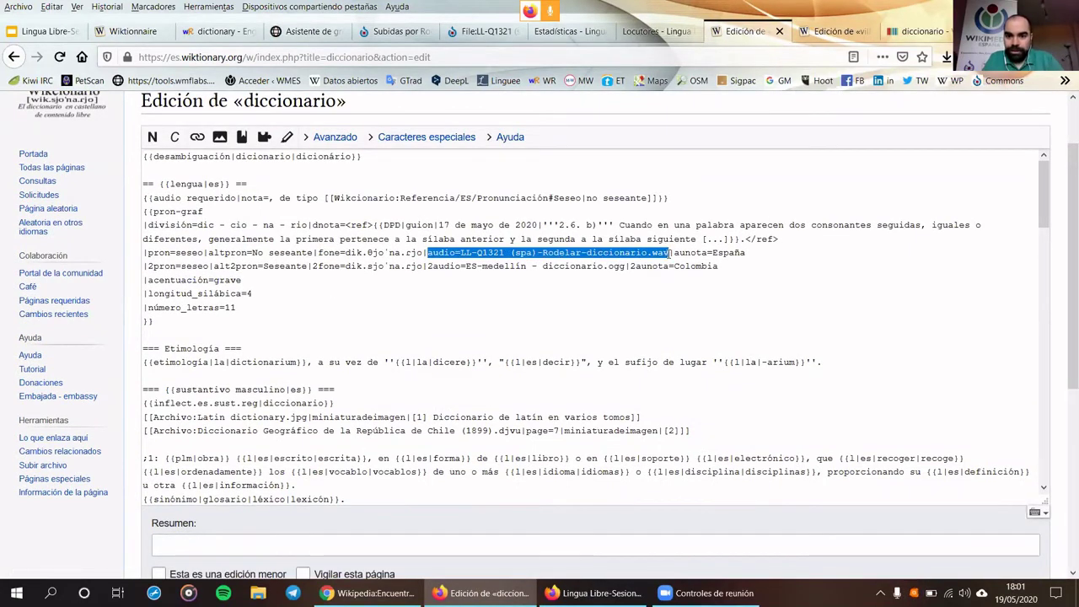
{"action": "mouse_move", "coordinate": [756, 256]}
{"action": "left_mouse_down"}
{"action": "mouse_move", "coordinate": [430, 253]}
{"action": "mouse_move", "coordinate": [746, 253]}
{"action": "left_mouse_up"}
{"action": "key", "text": "ctrl+c"}
{"action": "right_click", "coordinate": [725, 255]}
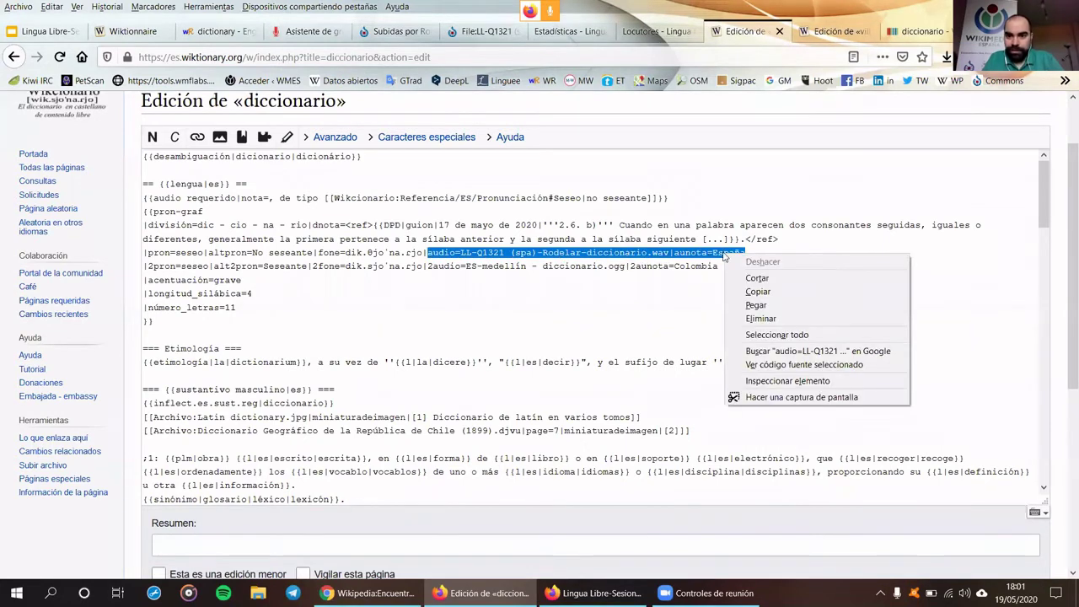
{"action": "left_click", "coordinate": [757, 291]}
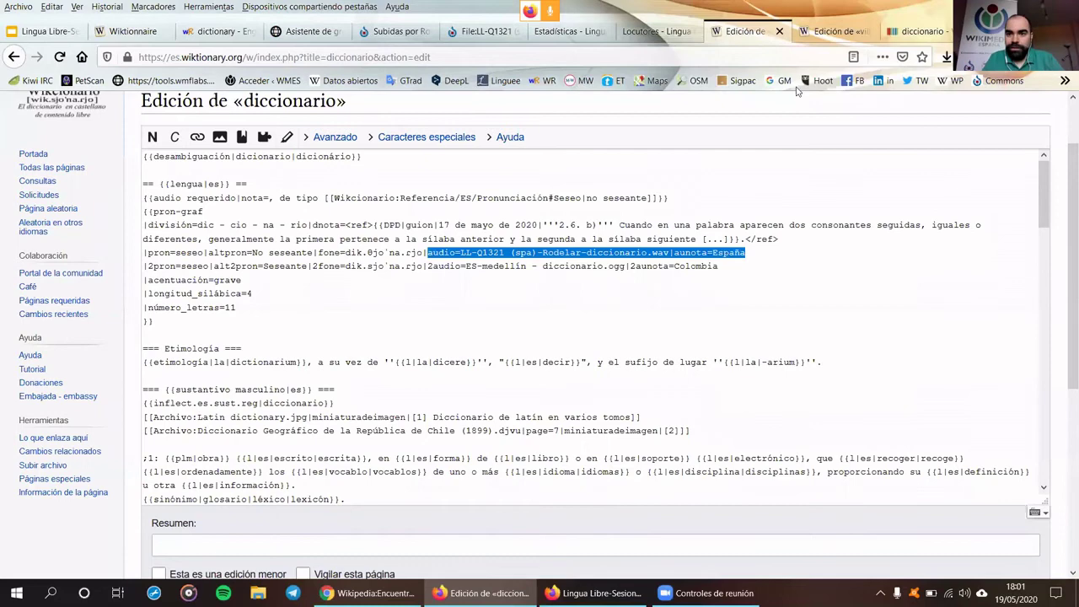
Paste the copied audio and aunota parameters at the end of the pron-graf template in the villa wikitext
{"action": "left_click", "coordinate": [817, 37]}
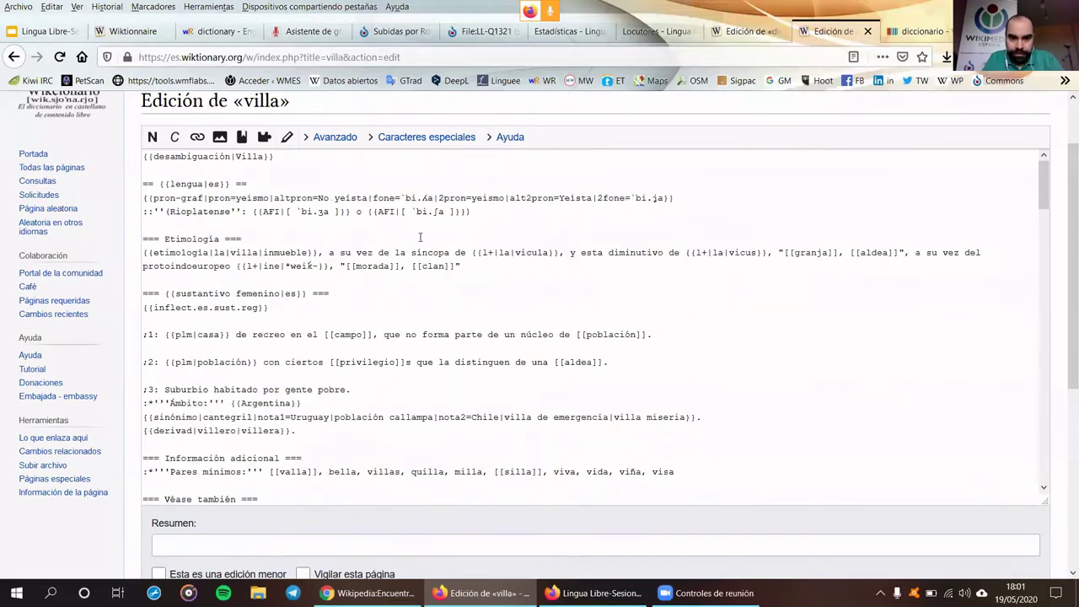
{"action": "left_click", "coordinate": [665, 201]}
{"action": "right_click", "coordinate": [665, 201]}
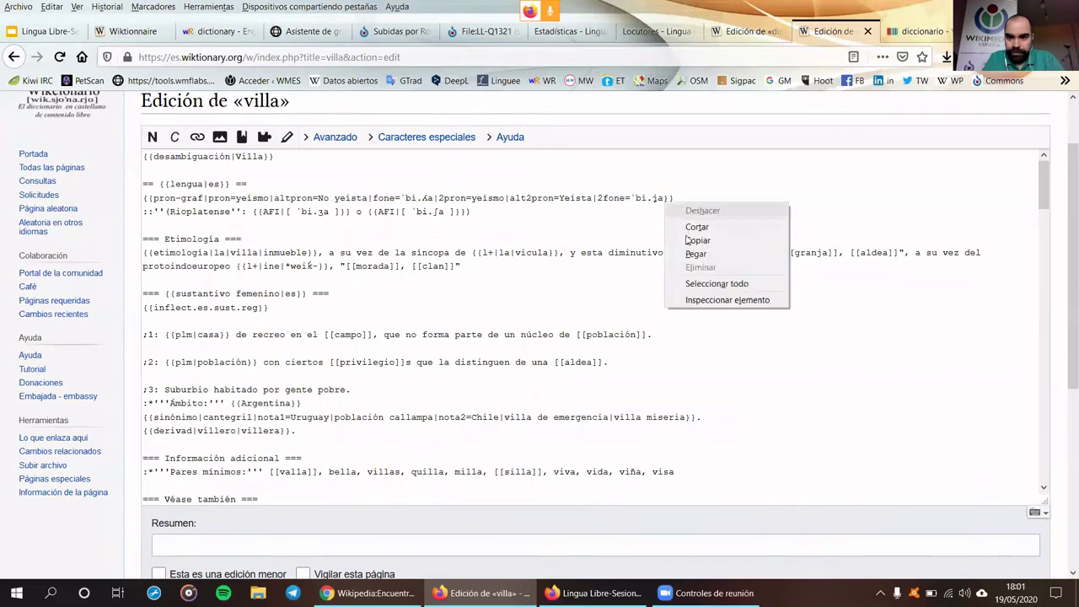
{"action": "left_click", "coordinate": [691, 253]}
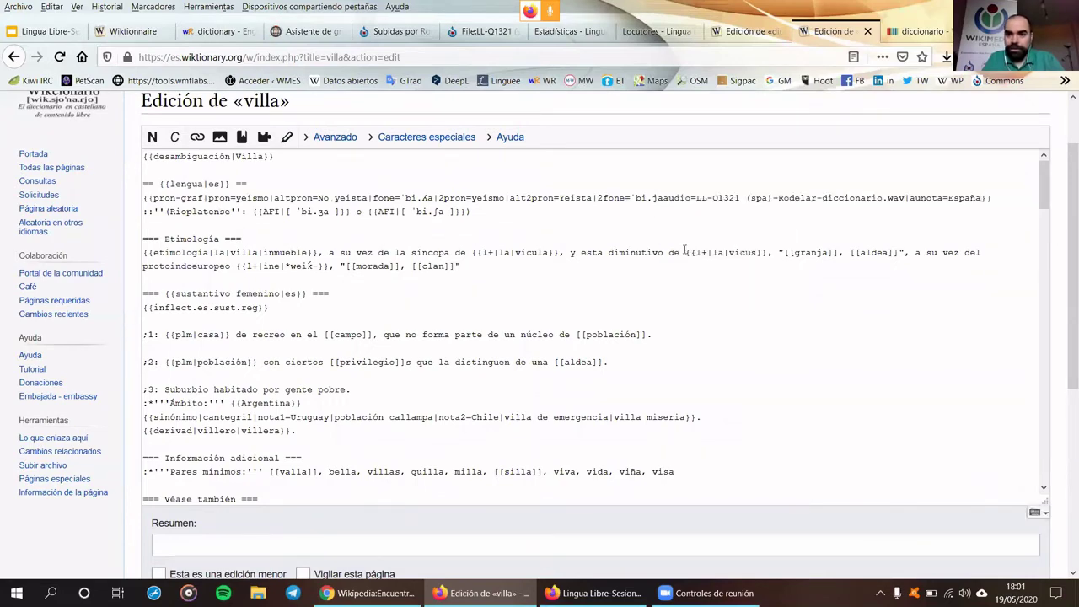
Copy the file name of the villa recording, without the File: prefix, from its Commons page title
{"action": "left_click", "coordinate": [479, 32]}
{"action": "scroll", "coordinate": [405, 171], "scroll_direction": "up", "scroll_amount": 2}
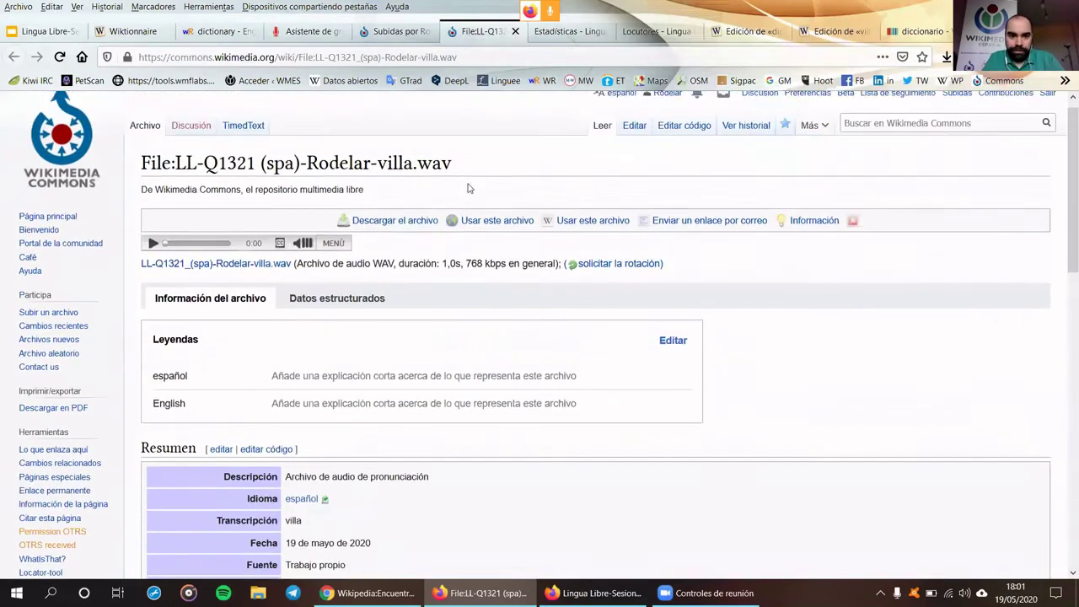
{"action": "left_click_drag", "start_coordinate": [453, 175], "coordinate": [174, 176]}
{"action": "key", "text": "ctrl+c"}
{"action": "right_click", "coordinate": [244, 180]}
{"action": "left_click", "coordinate": [268, 189]}
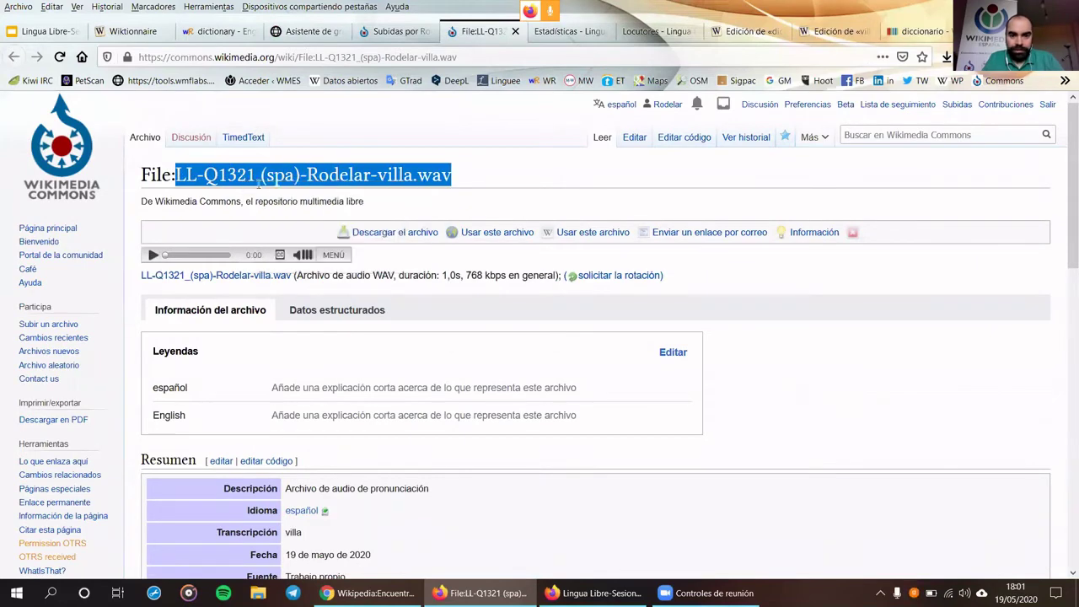
Replace the diccionario file name in the audio parameter of the villa wikitext with the copied villa file name
{"action": "left_click", "coordinate": [830, 31]}
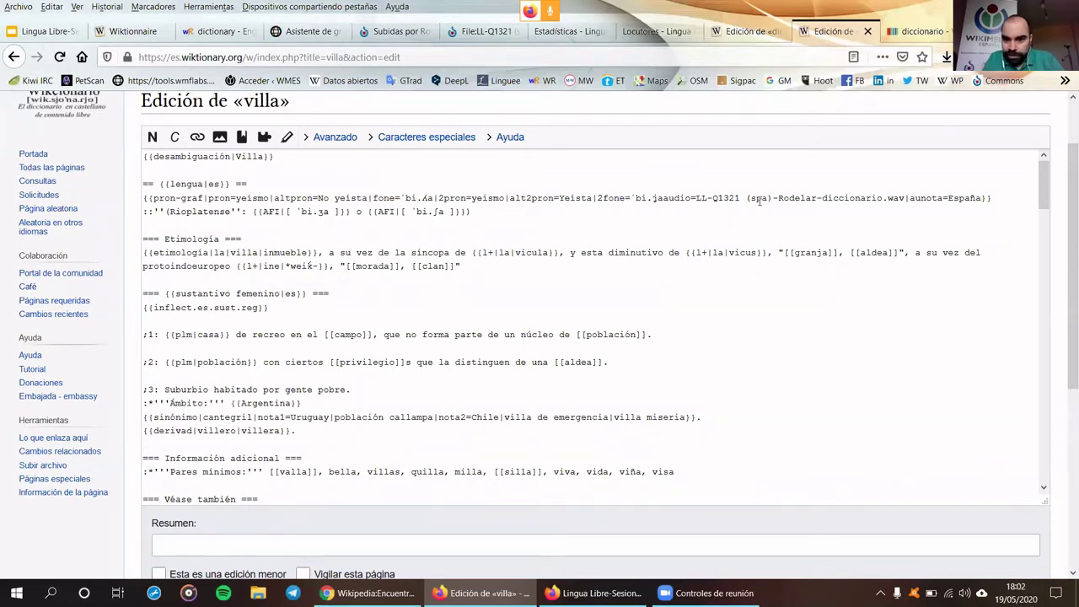
{"action": "left_click_drag", "start_coordinate": [696, 197], "coordinate": [904, 198]}
{"action": "right_click", "coordinate": [879, 198]}
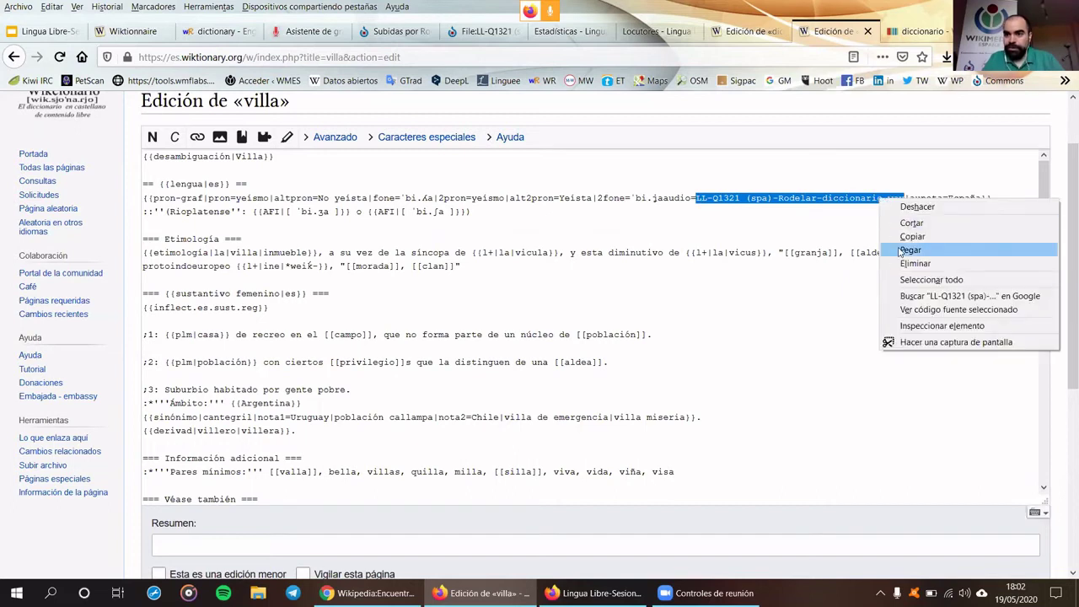
{"action": "left_click", "coordinate": [901, 248]}
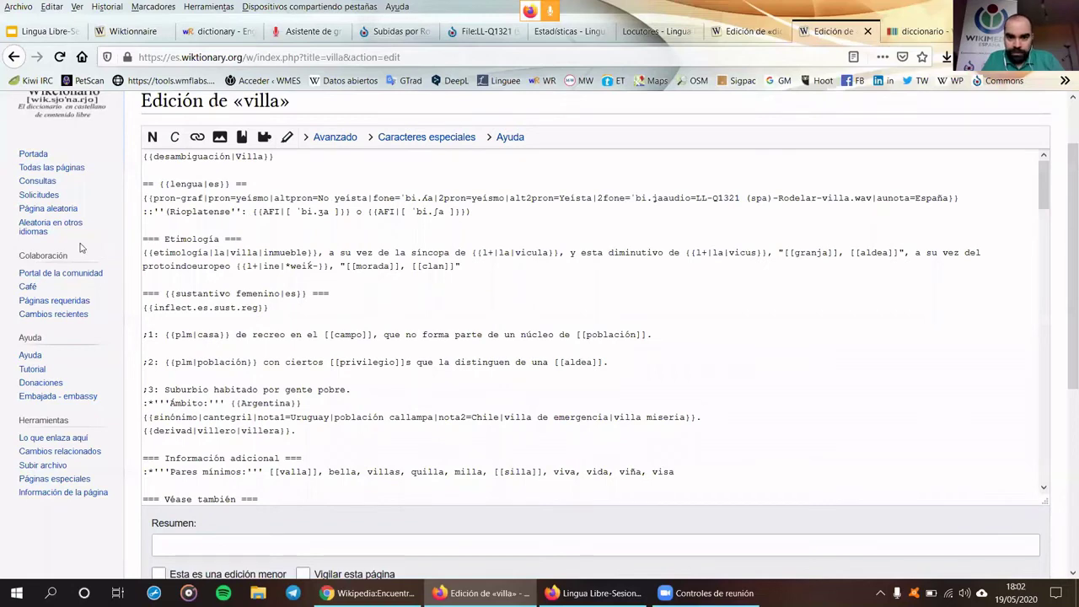
Preview the villa edit and examine the pronunciation box in the Español section
{"action": "scroll", "coordinate": [81, 247], "scroll_direction": "down", "scroll_amount": 4}
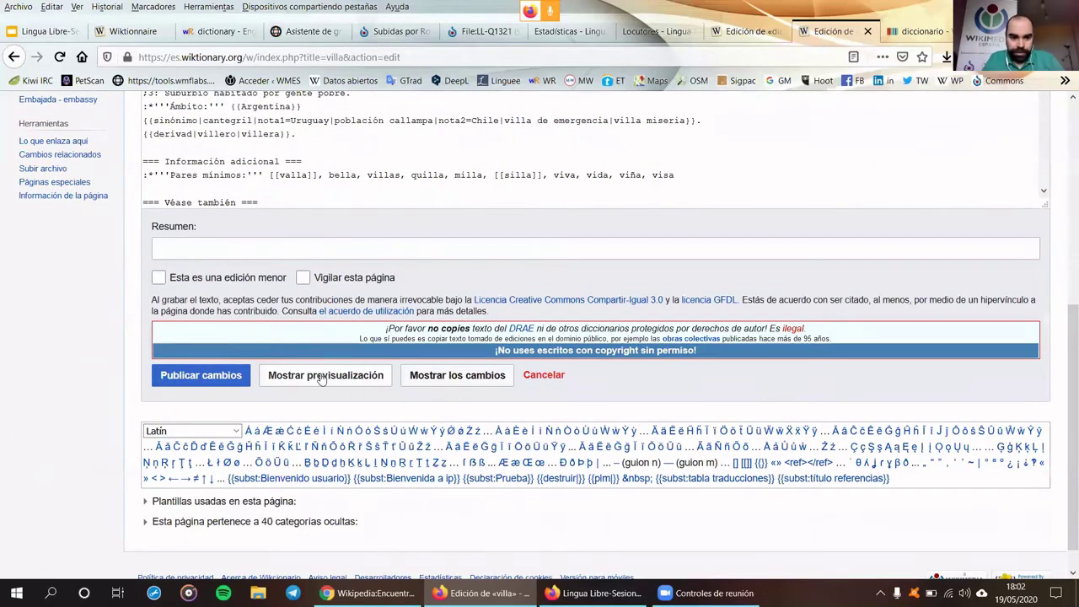
{"action": "left_click", "coordinate": [320, 379]}
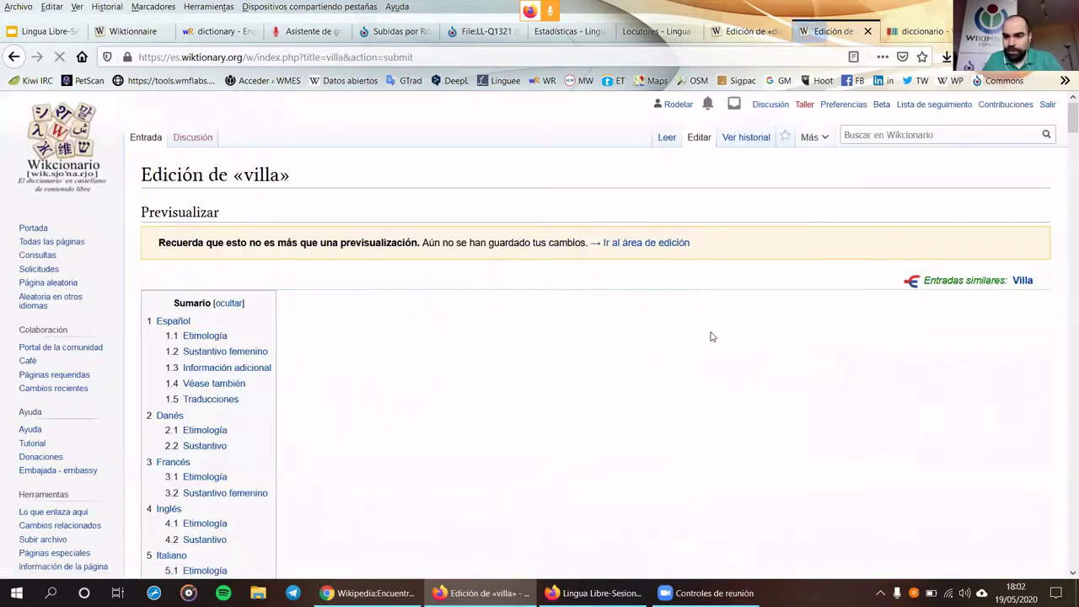
{"action": "scroll", "coordinate": [710, 335], "scroll_direction": "down", "scroll_amount": 5}
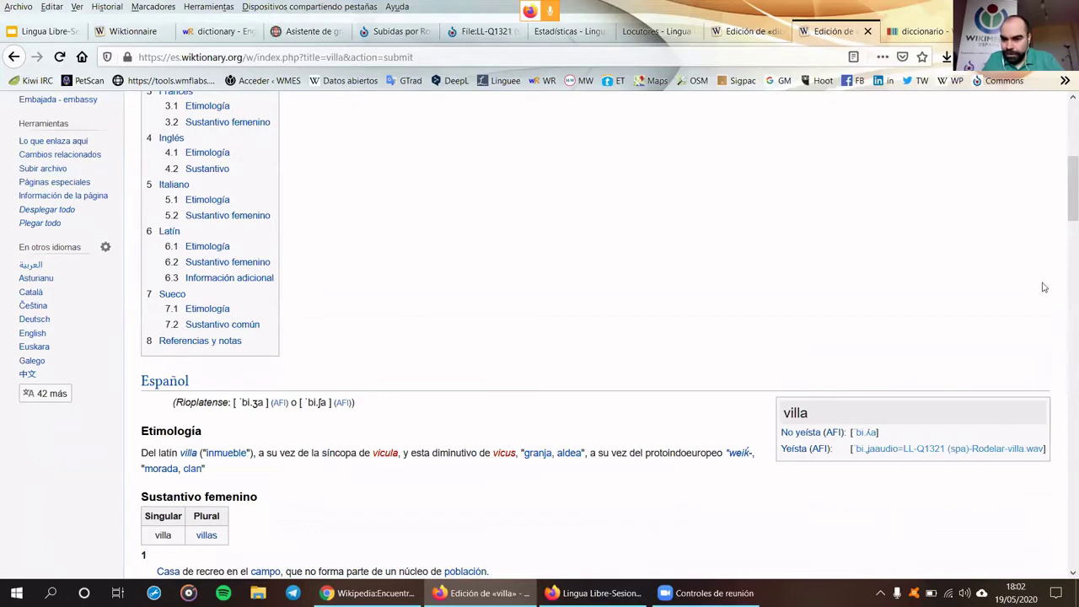
{"action": "left_click_drag", "start_coordinate": [1064, 198], "coordinate": [1063, 228]}
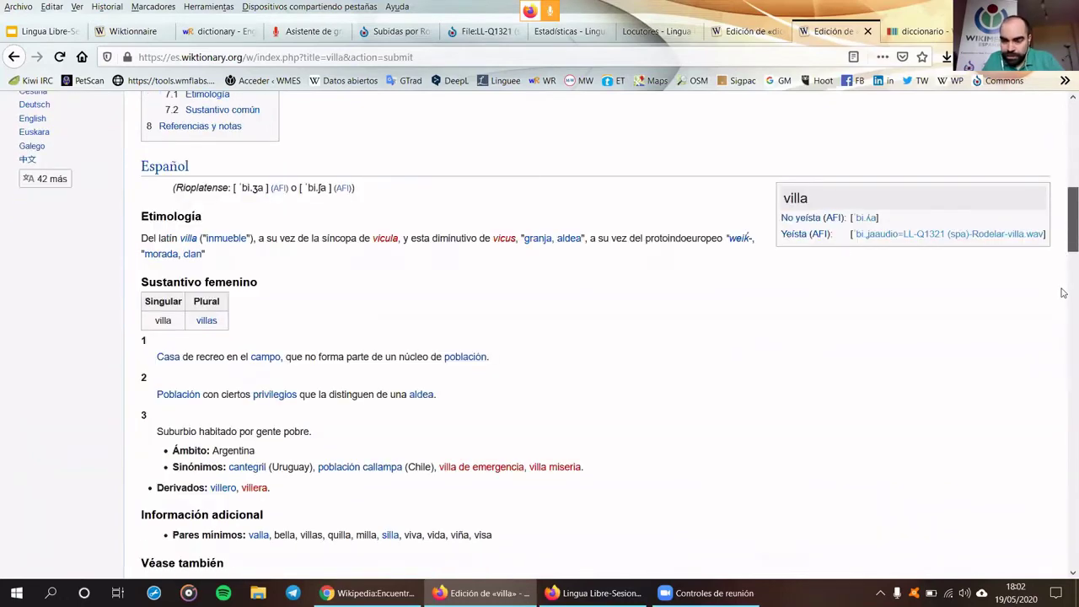
Insert the missing pipe separator between the 2fone value and the audio parameter in the villa pron-graf template
{"action": "scroll", "coordinate": [1063, 292], "scroll_direction": "down", "scroll_amount": 15}
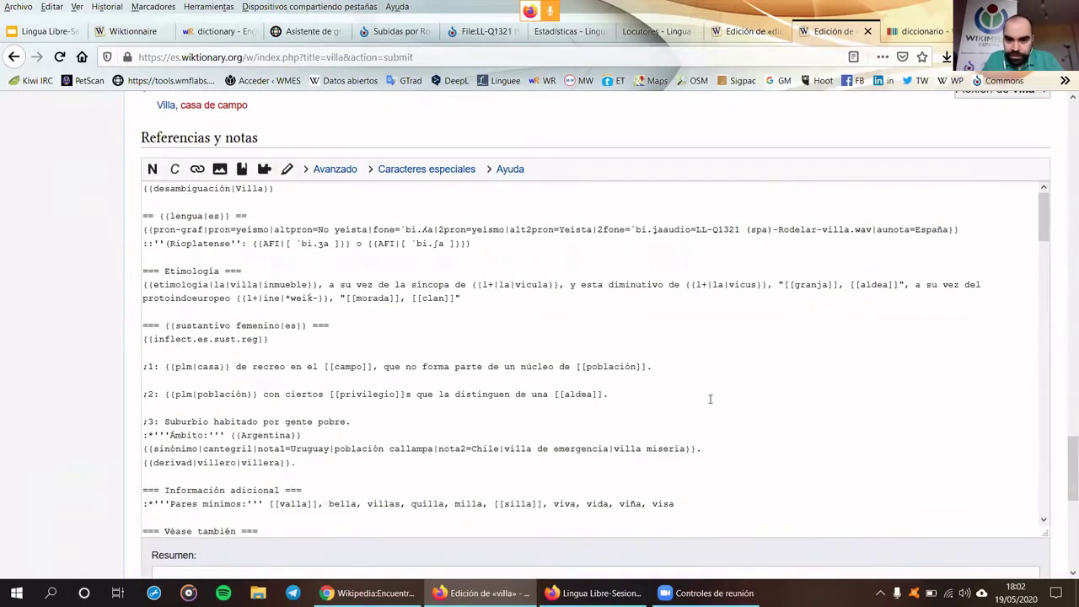
{"action": "left_click", "coordinate": [662, 230]}
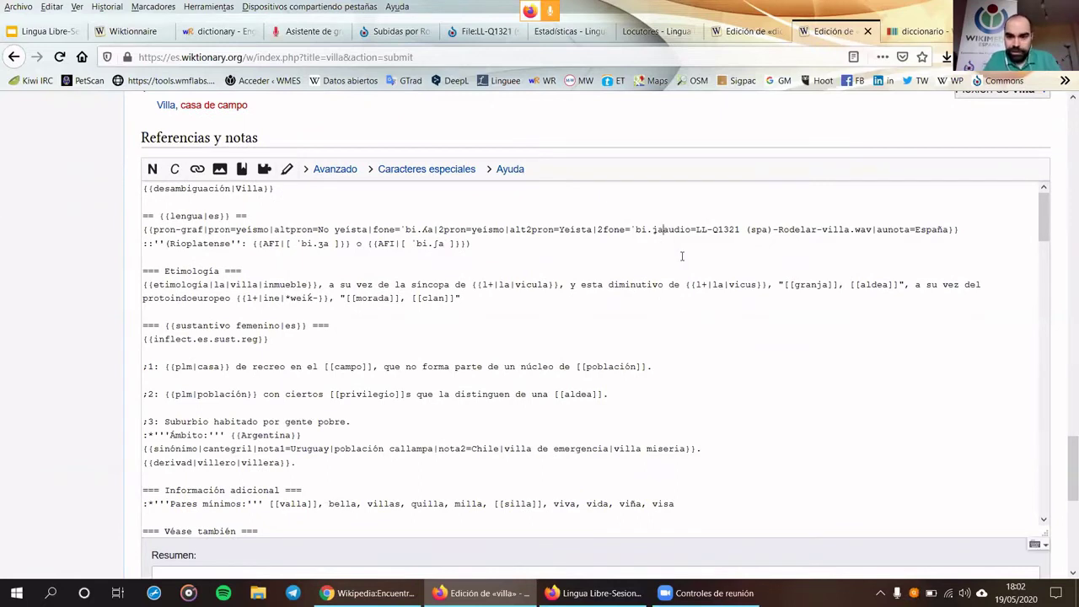
{"action": "type", "text": "|a"}
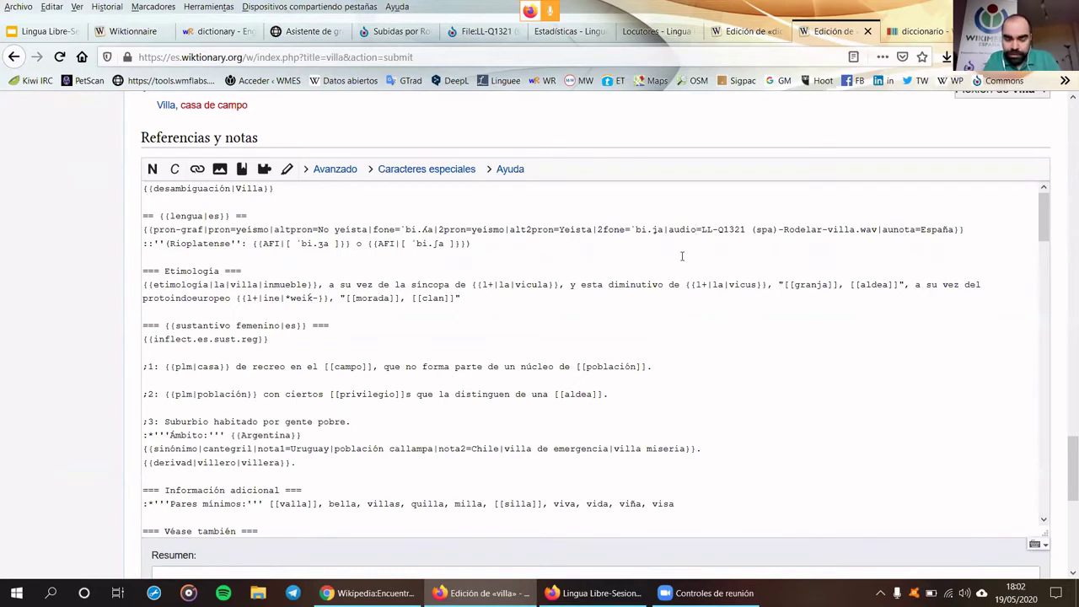
{"action": "key", "text": "Right"}
{"action": "key", "text": "Right"}
{"action": "key", "text": "Right"}
{"action": "key", "text": "Right"}
{"action": "key", "text": "Right"}
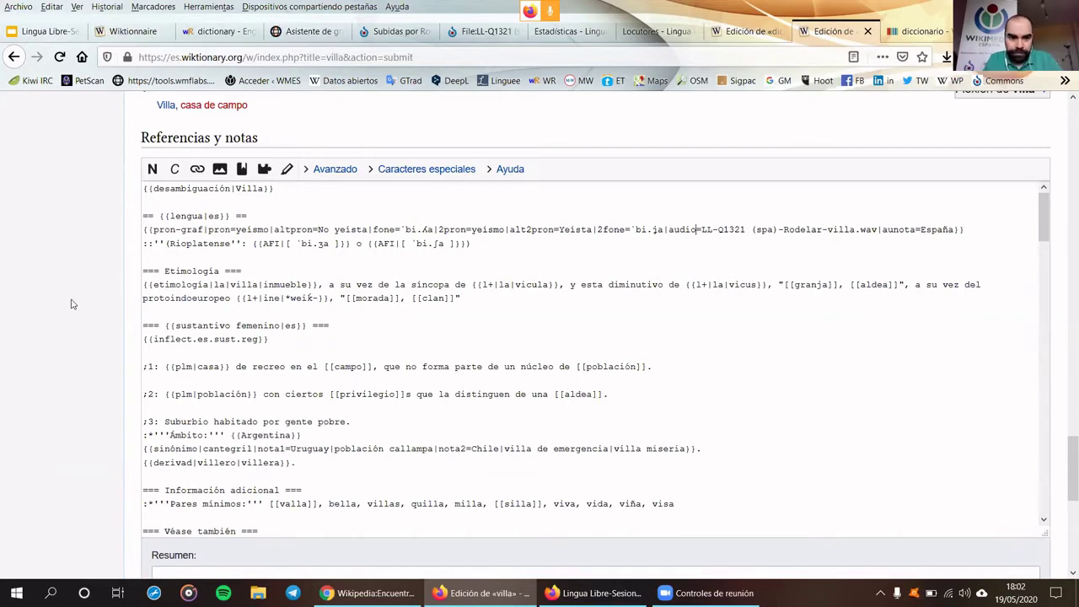
Preview the corrected villa edit and play the recording in the pronunciation box of the Español section
{"action": "scroll", "coordinate": [72, 304], "scroll_direction": "down", "scroll_amount": 5}
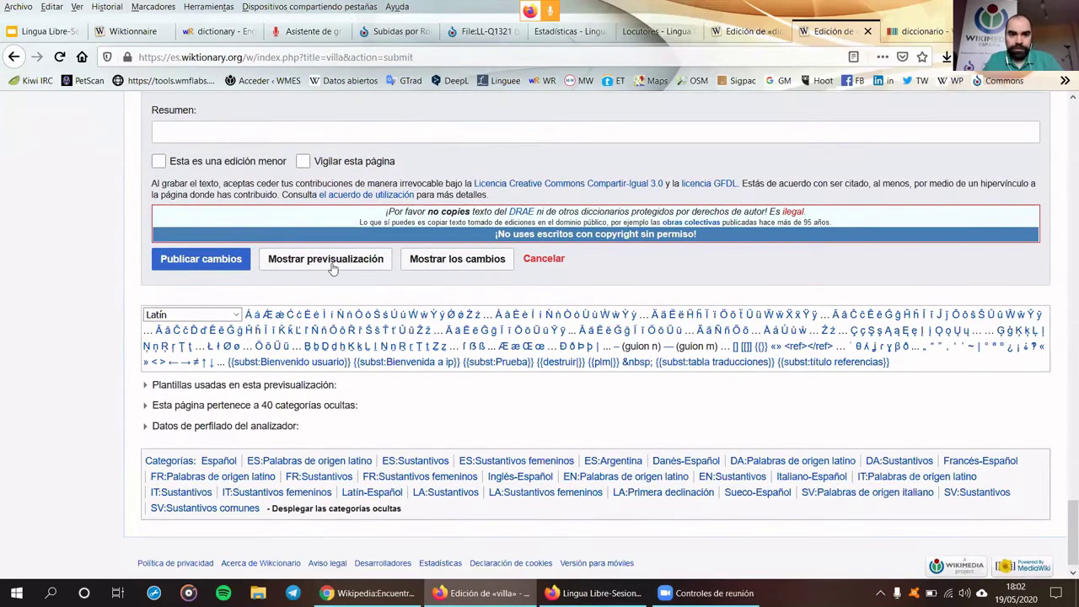
{"action": "left_click", "coordinate": [333, 264]}
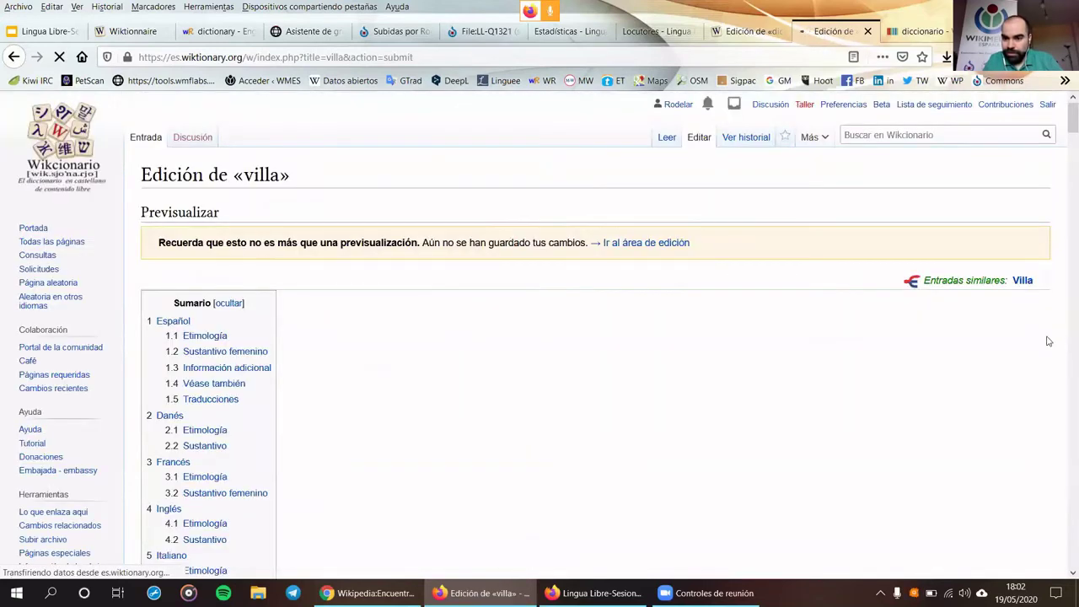
{"action": "scroll", "coordinate": [1050, 340], "scroll_direction": "down", "scroll_amount": 10}
{"action": "scroll", "coordinate": [1047, 339], "scroll_direction": "down", "scroll_amount": 1}
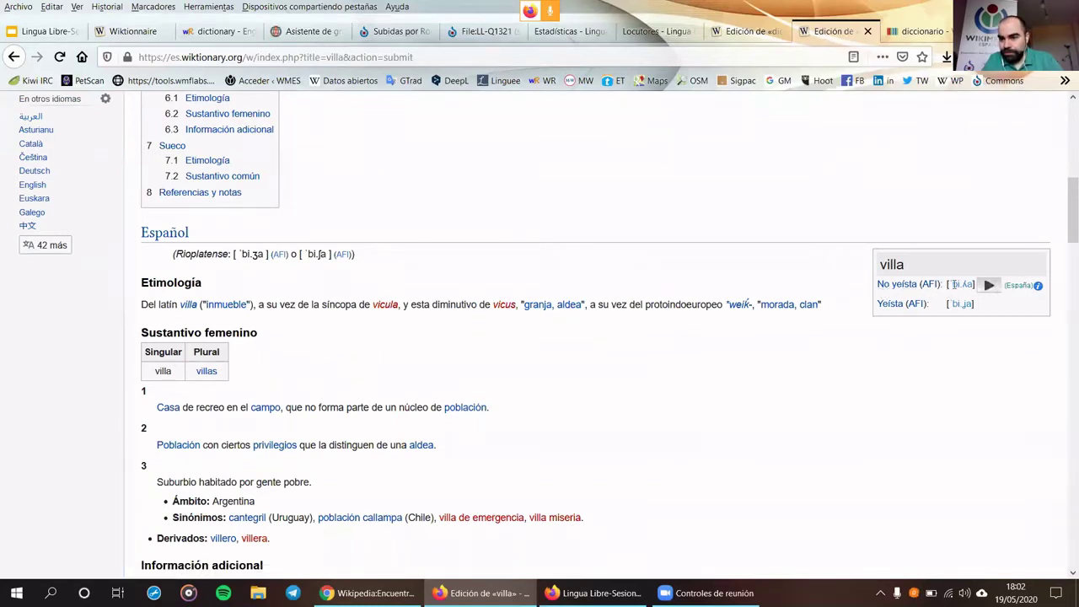
{"action": "left_click", "coordinate": [990, 286]}
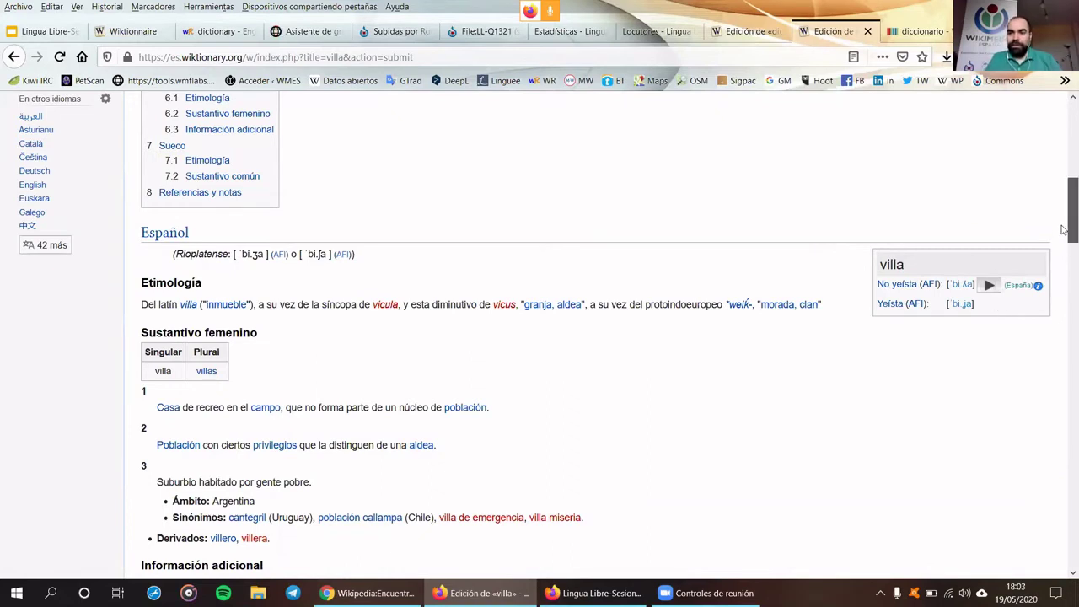
Publish the changes to the villa entry and review the pronunciation box on the saved page
{"action": "scroll", "coordinate": [1063, 332], "scroll_direction": "down", "scroll_amount": 15}
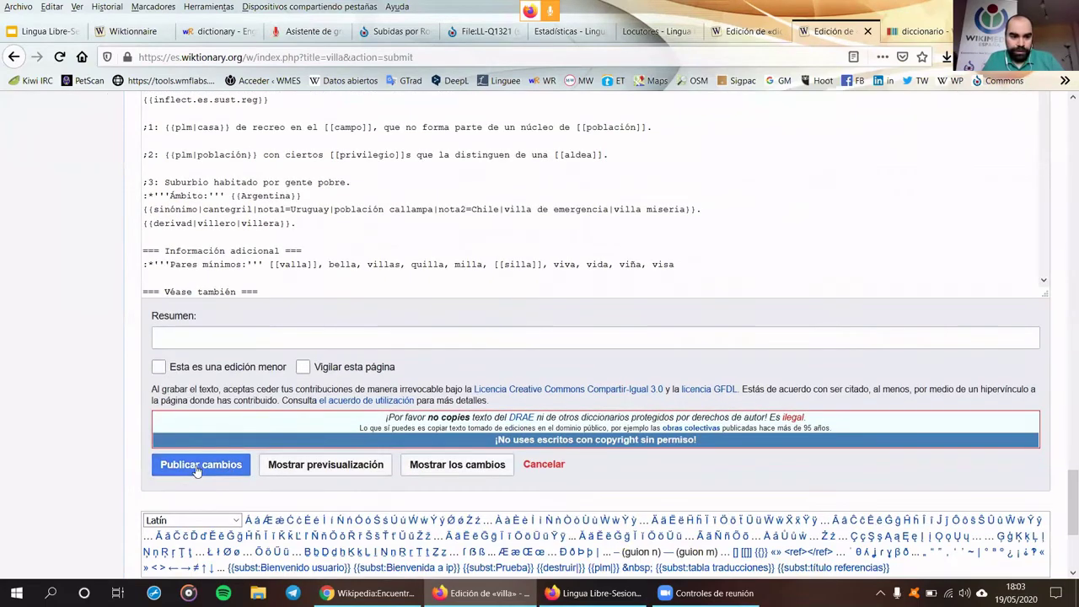
{"action": "left_click", "coordinate": [201, 470]}
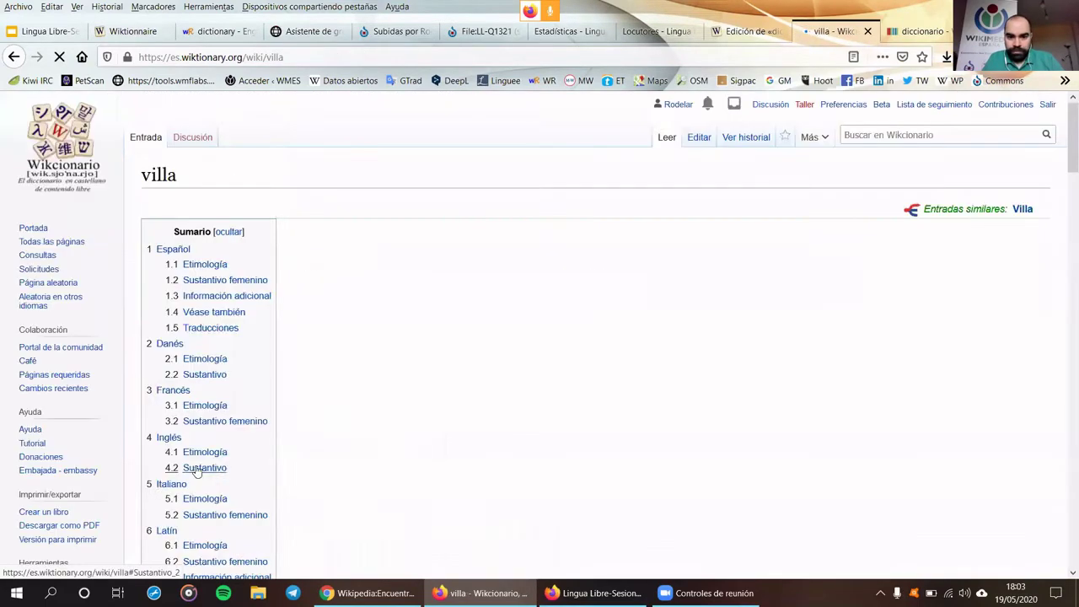
{"action": "scroll", "coordinate": [927, 354], "scroll_direction": "down", "scroll_amount": 5}
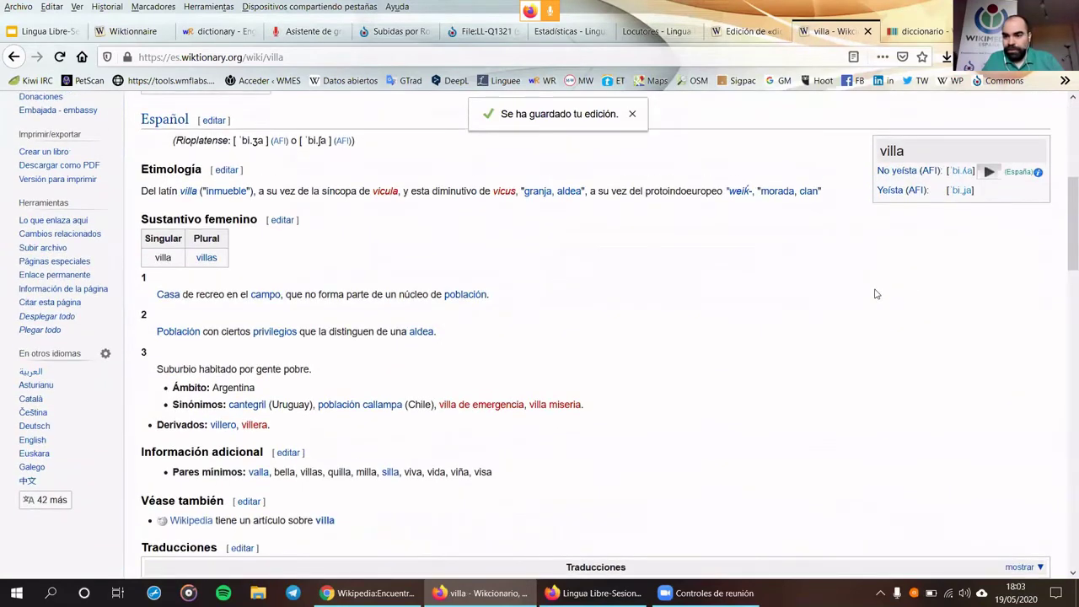
{"action": "scroll", "coordinate": [872, 300], "scroll_direction": "up", "scroll_amount": 3}
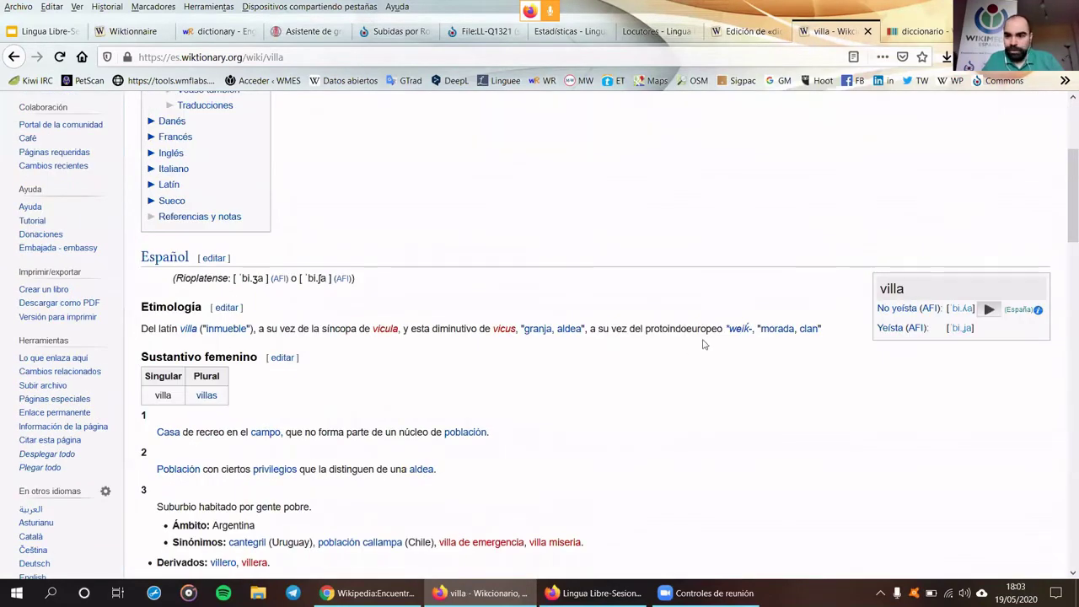
{"action": "scroll", "coordinate": [616, 347], "scroll_direction": "up", "scroll_amount": 3}
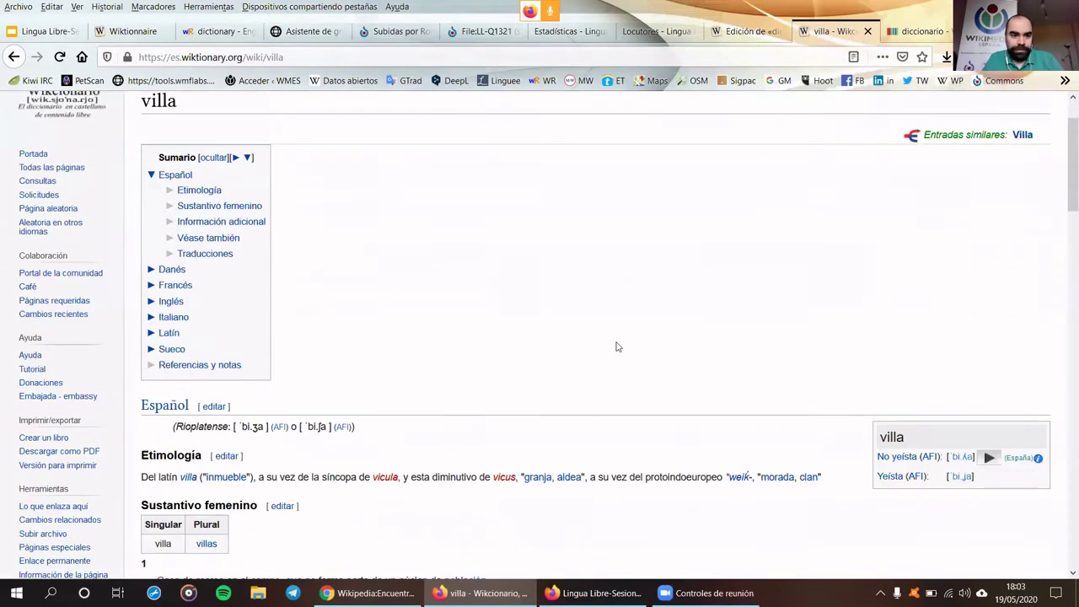
{"action": "scroll", "coordinate": [616, 346], "scroll_direction": "down", "scroll_amount": 2}
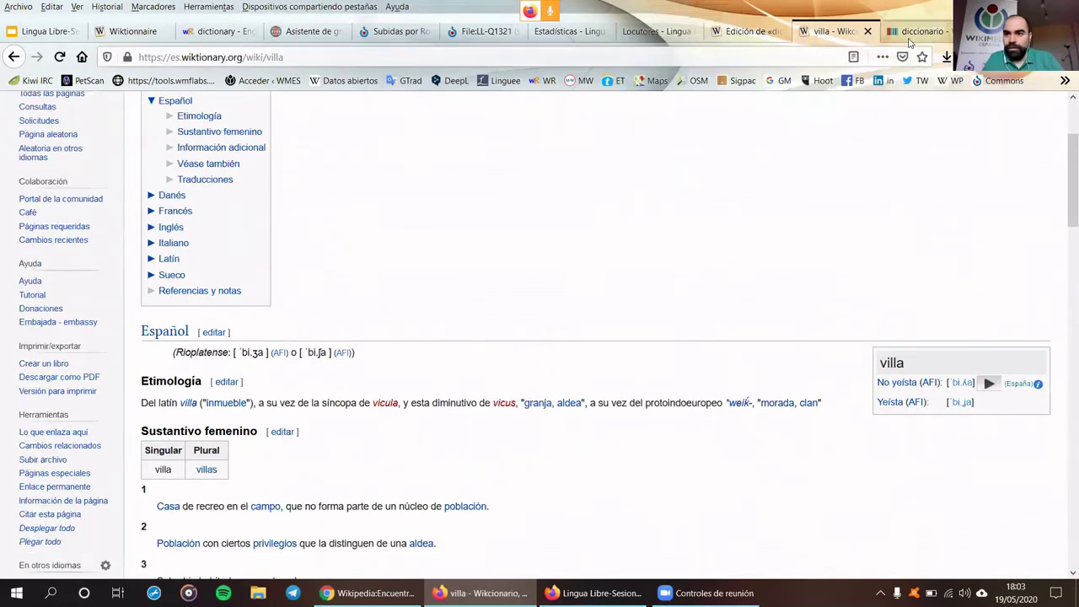
Switch to Wikidata, search for villa and open the item described as núcleo de población de una cierta entidad
{"action": "left_click", "coordinate": [917, 31]}
{"action": "left_click", "coordinate": [883, 136]}
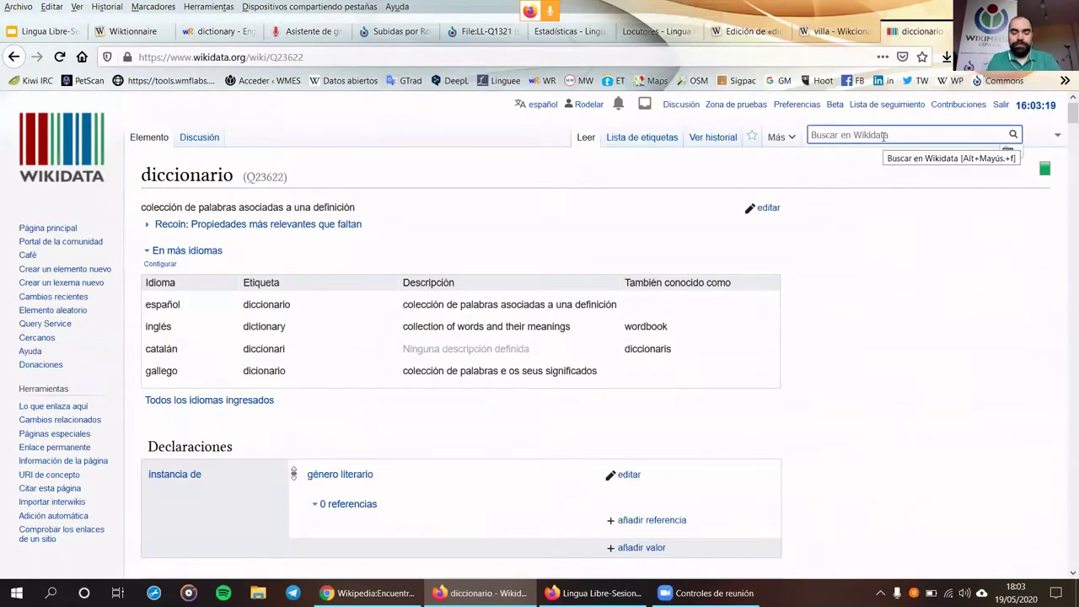
{"action": "type", "text": "villa"}
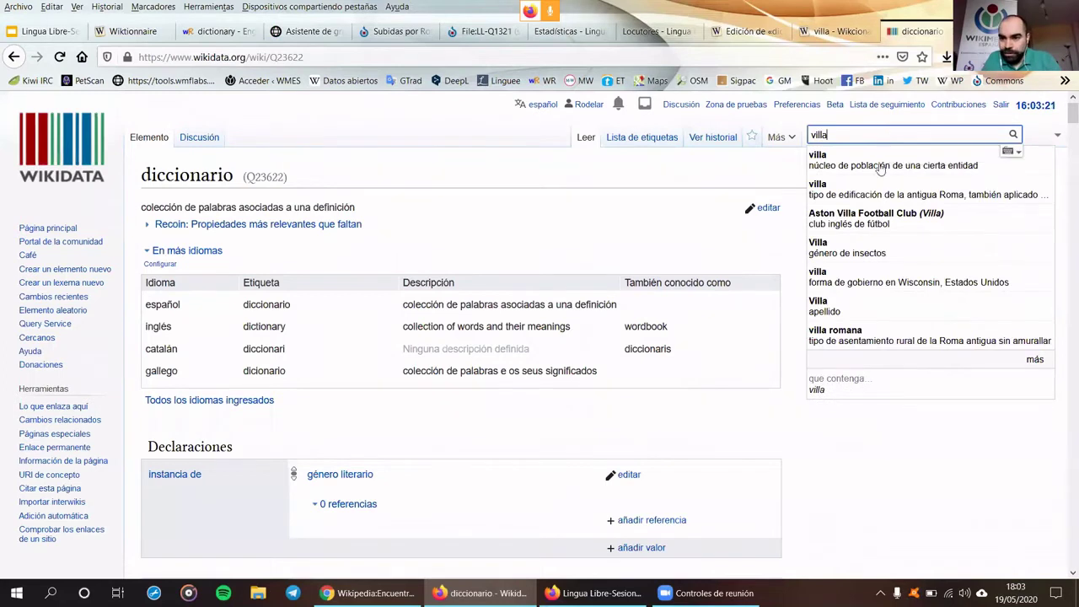
{"action": "left_click", "coordinate": [880, 166]}
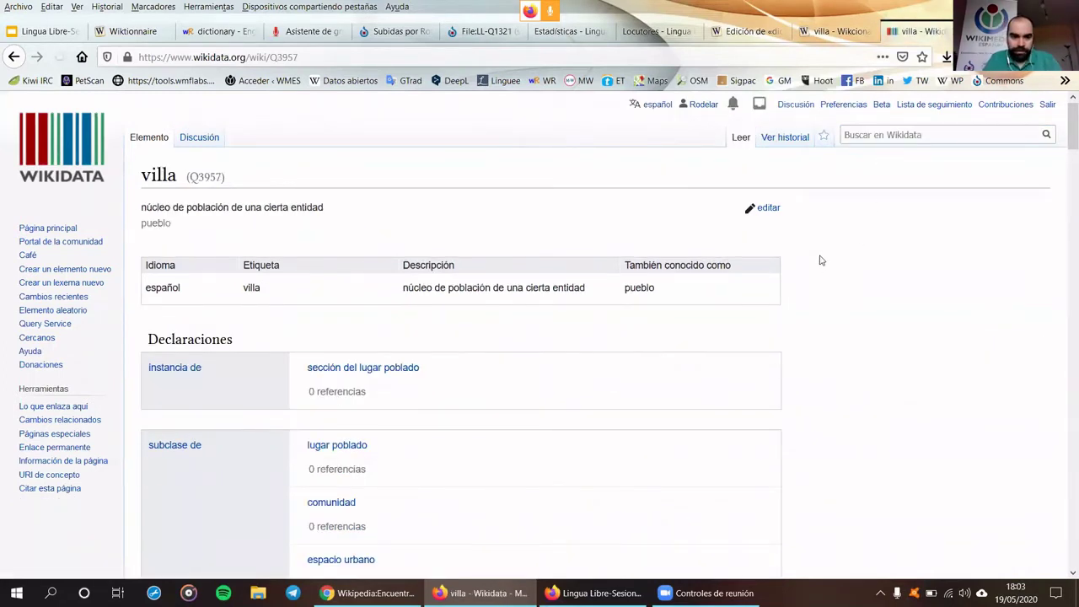
Find the audio de pronunciación statement of the villa item and play its existing French recording
{"action": "scroll", "coordinate": [821, 260], "scroll_direction": "down", "scroll_amount": 10}
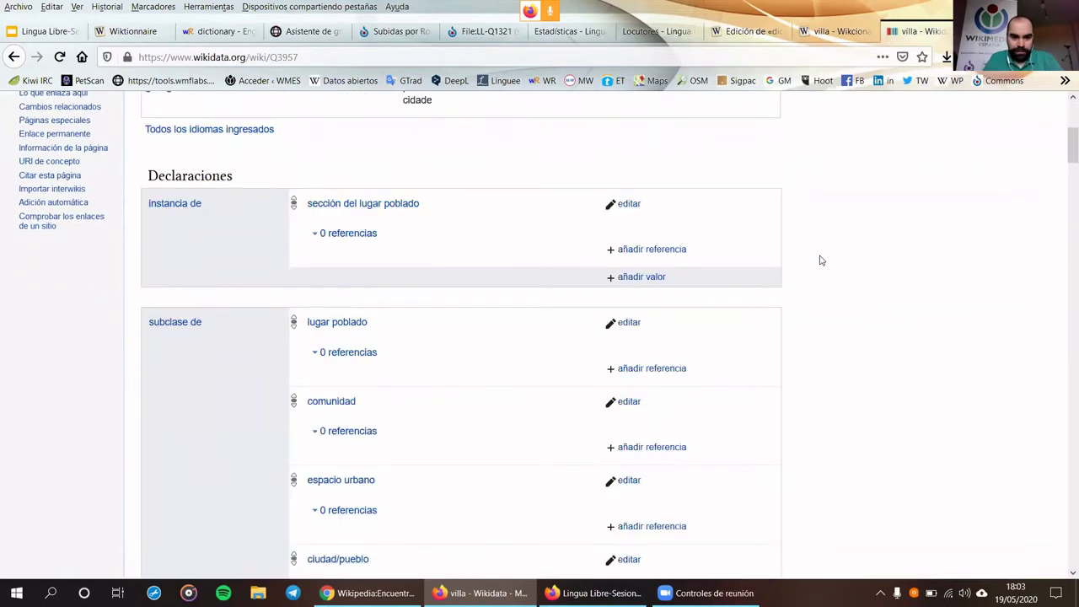
{"action": "scroll", "coordinate": [820, 260], "scroll_direction": "up", "scroll_amount": 2}
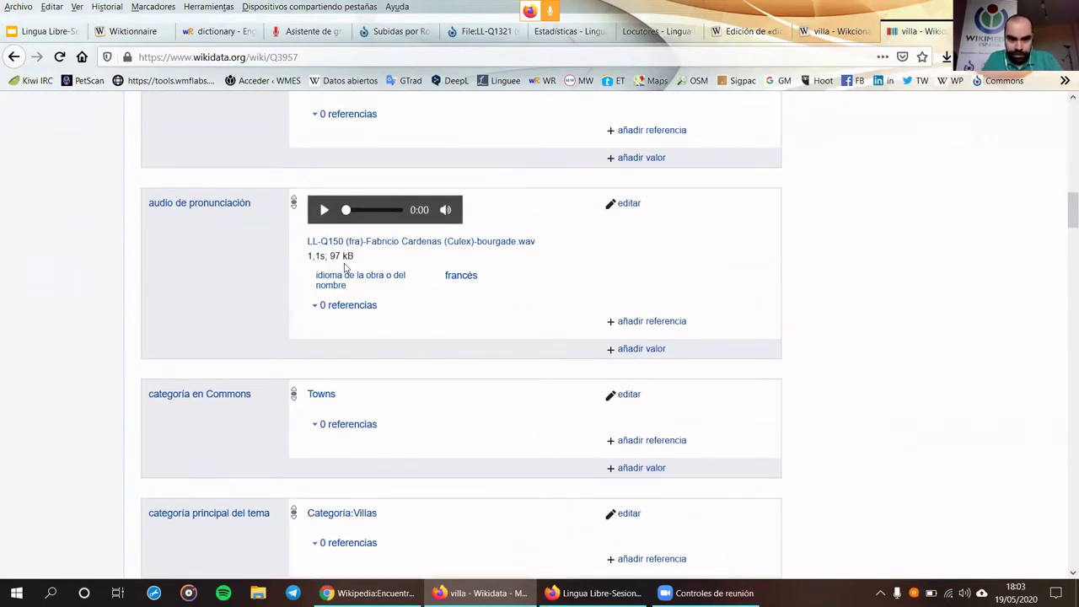
{"action": "left_click", "coordinate": [324, 210]}
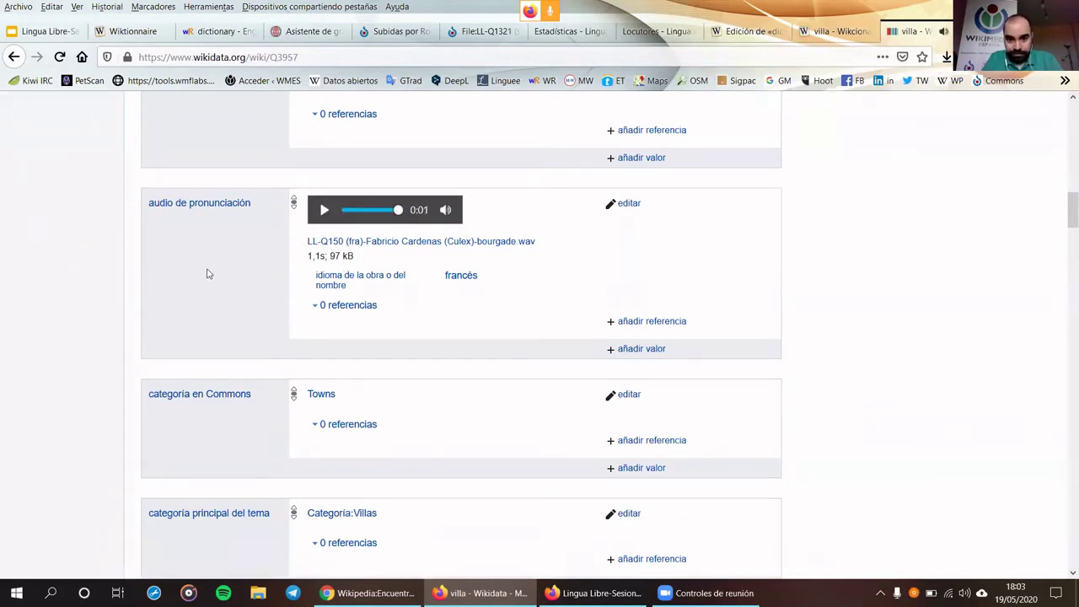
Add a second value to audio de pronunciación and fill it with the villa recording's file name copied from Commons
{"action": "left_click", "coordinate": [641, 349]}
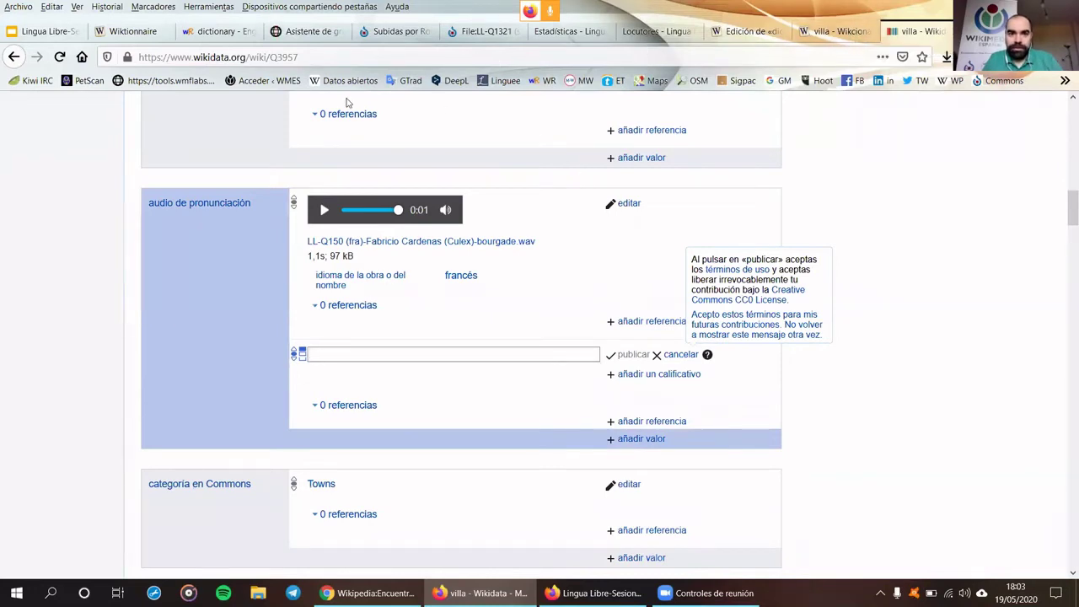
{"action": "left_click", "coordinate": [469, 34]}
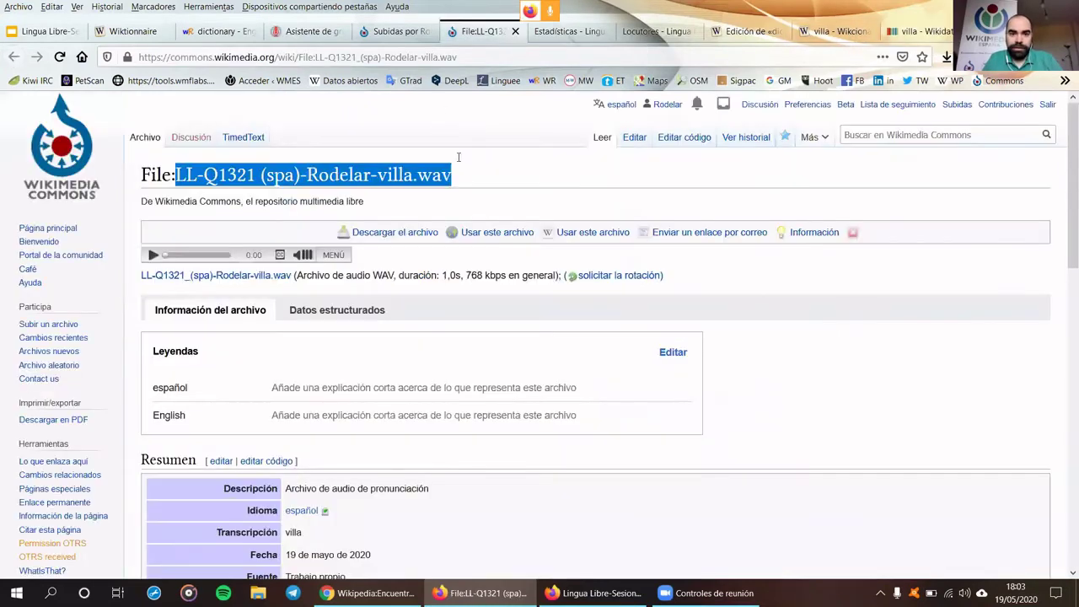
{"action": "right_click", "coordinate": [426, 173]}
{"action": "left_click", "coordinate": [447, 184]}
{"action": "left_click", "coordinate": [919, 31]}
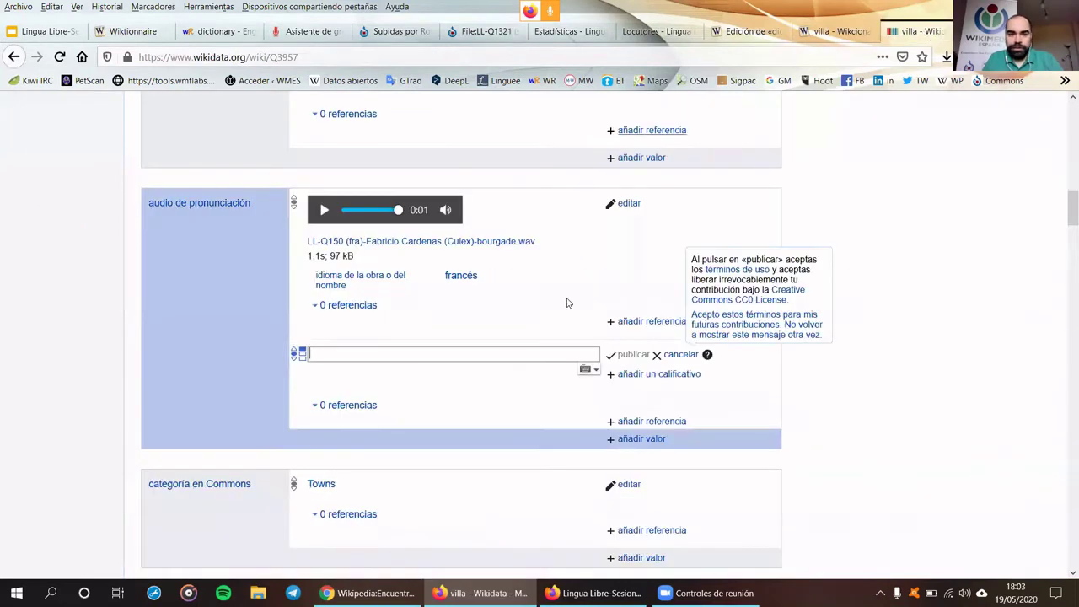
{"action": "right_click", "coordinate": [386, 352]}
{"action": "left_click", "coordinate": [419, 408]}
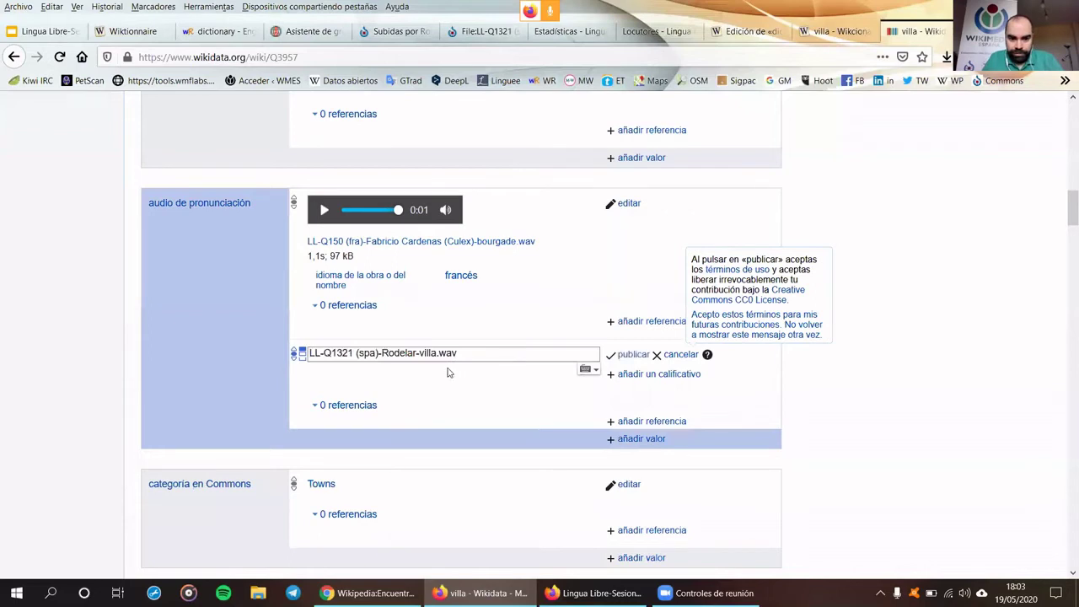
Add the qualifier idioma de la obra o del nombre with the value español to the new villa recording and publish the statement
{"action": "left_click", "coordinate": [628, 373]}
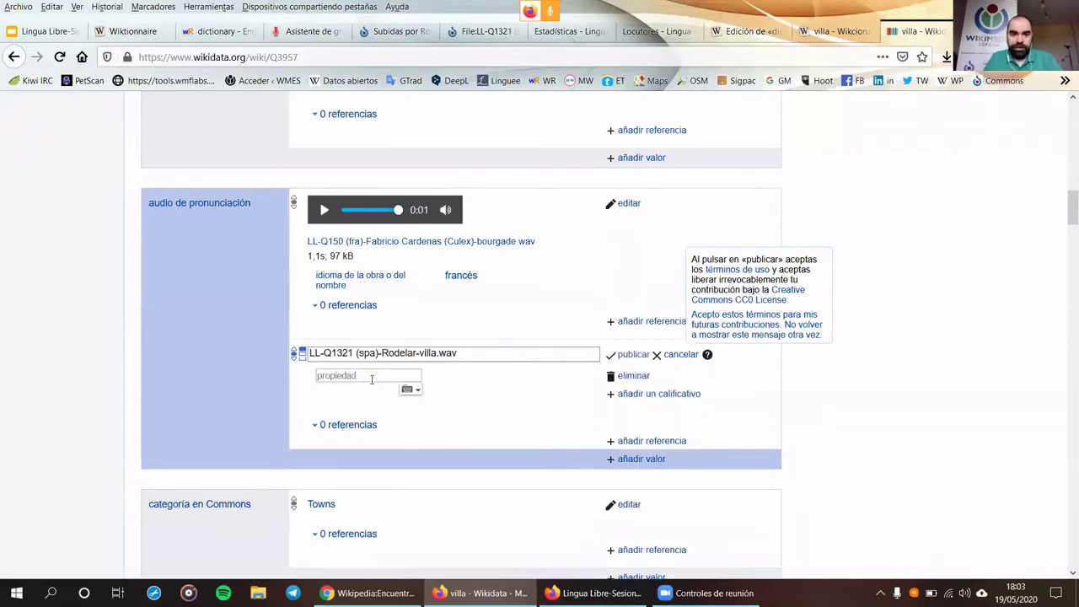
{"action": "type", "text": "idioma"}
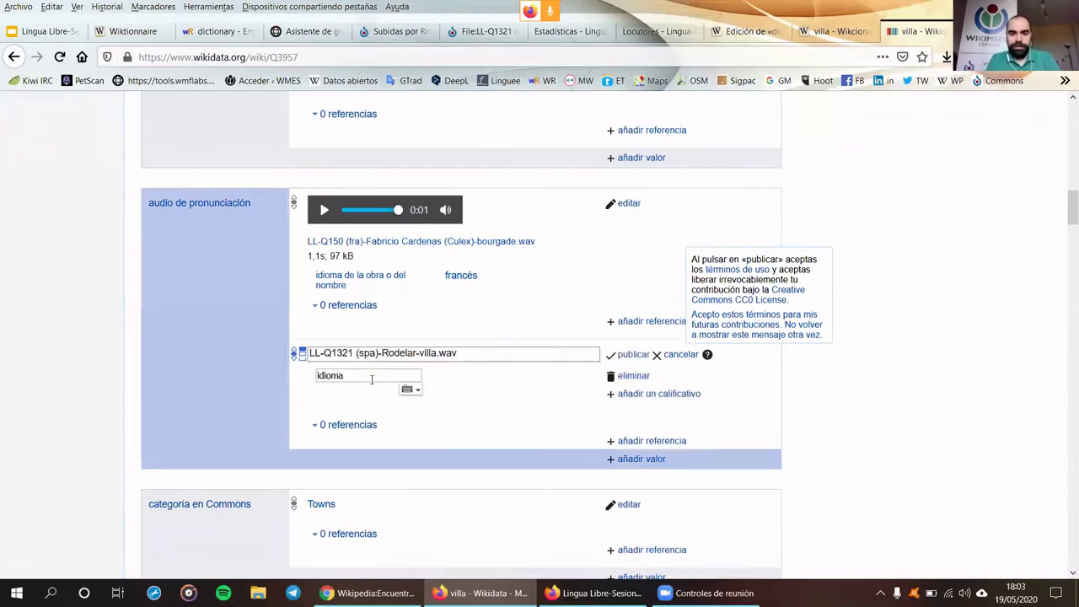
{"action": "type", "text": " de la obra"}
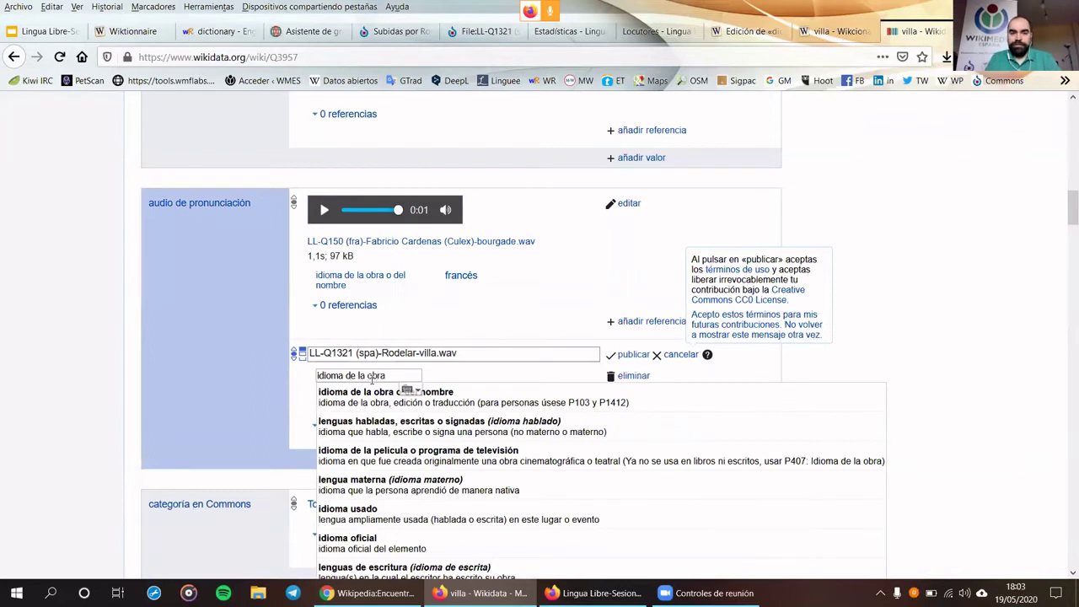
{"action": "left_click", "coordinate": [354, 393]}
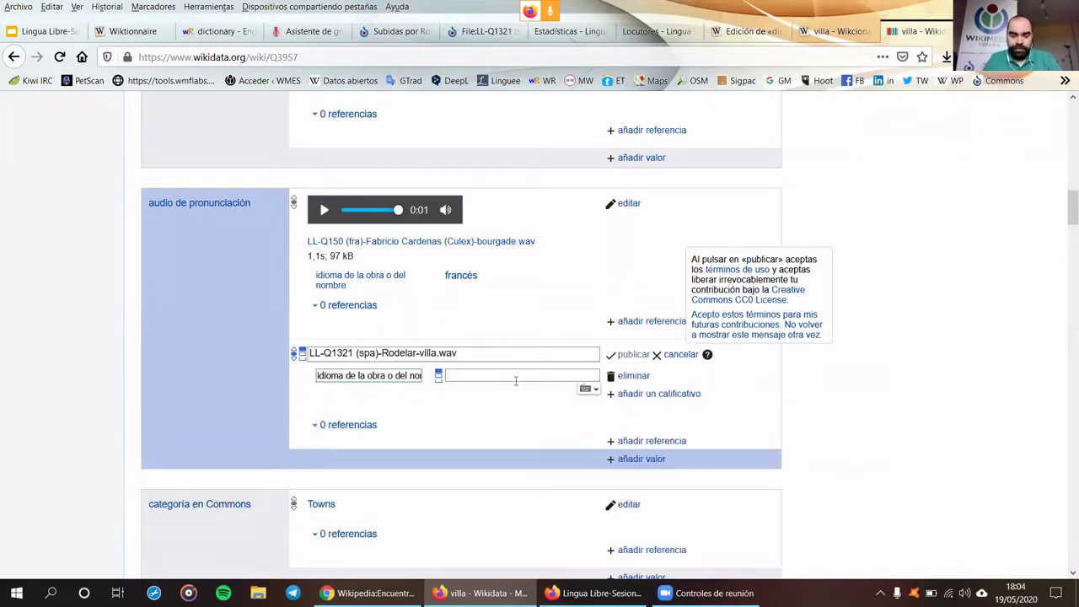
{"action": "type", "text": "español"}
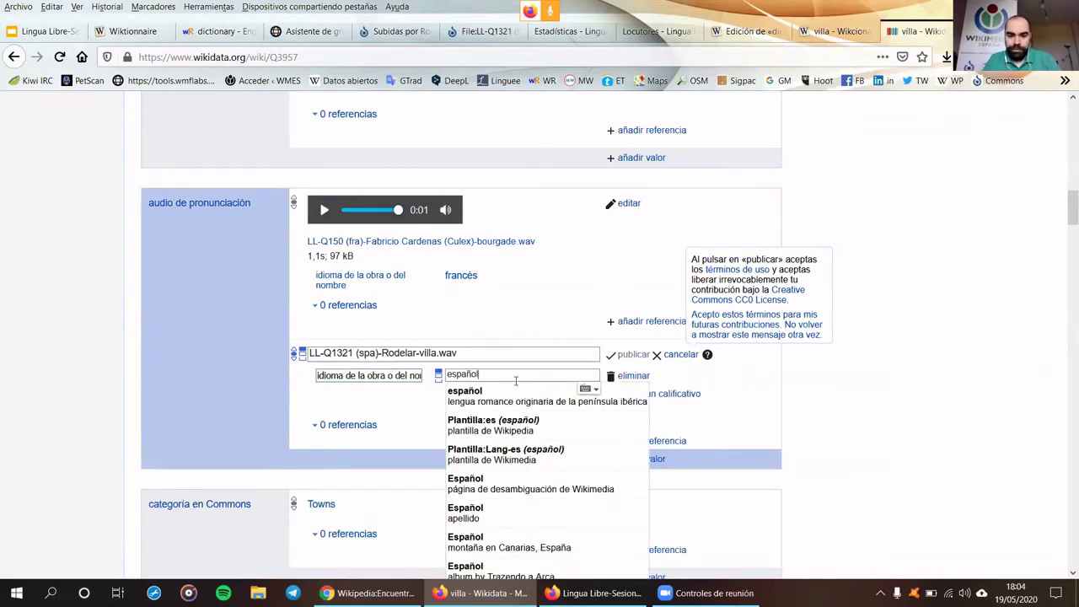
{"action": "left_click", "coordinate": [488, 390]}
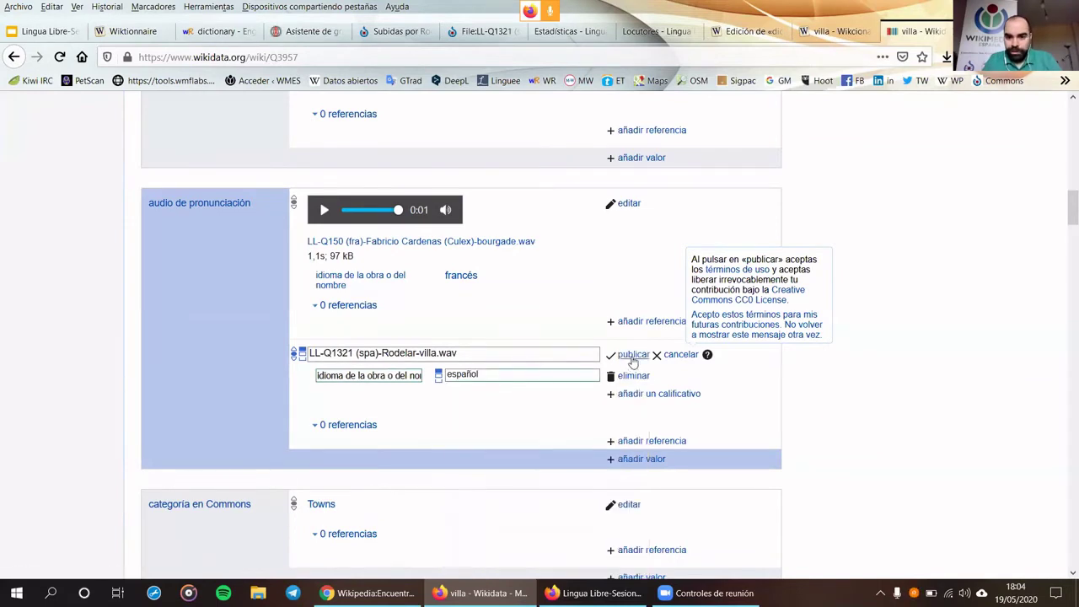
{"action": "left_click", "coordinate": [630, 354]}
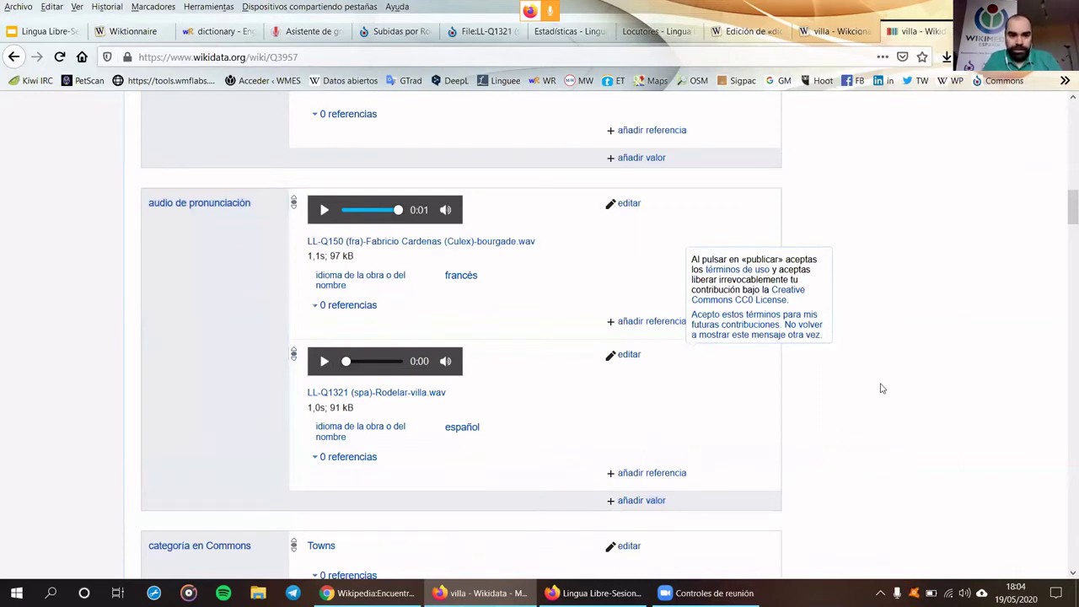
{"action": "scroll", "coordinate": [717, 367], "scroll_direction": "up", "scroll_amount": 15}
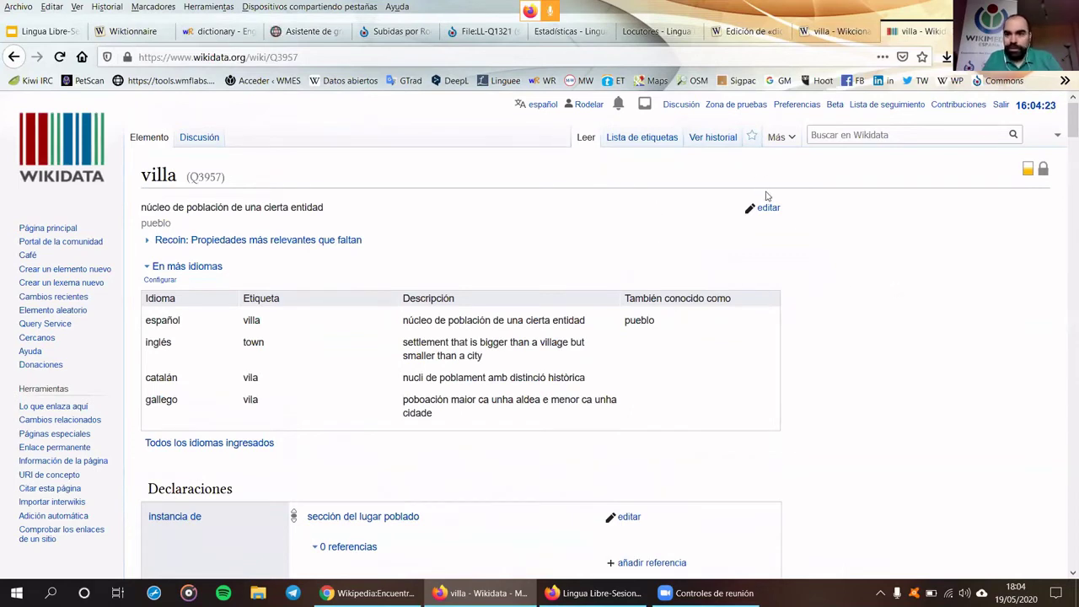
Look through Lingua Libre's Locutores and Estadísticas pages and close both
{"action": "left_click", "coordinate": [650, 32]}
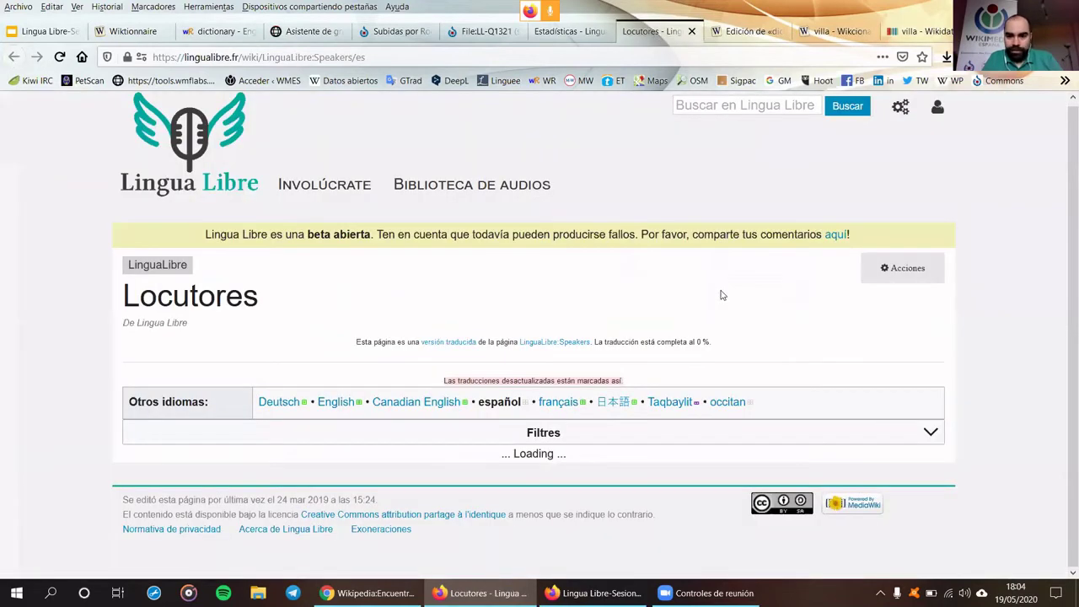
{"action": "mouse_move", "coordinate": [469, 184]}
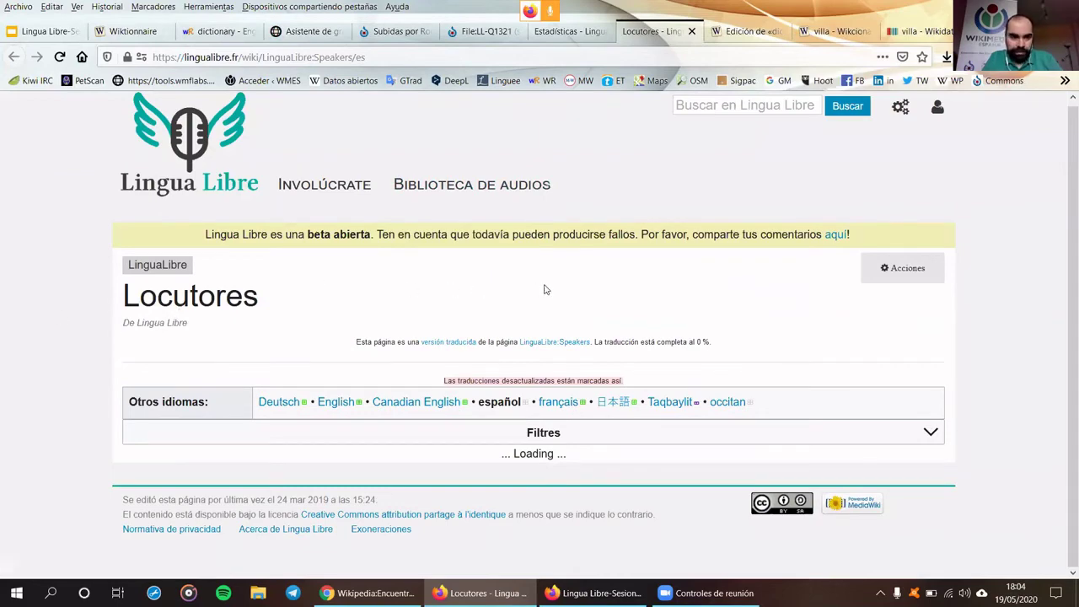
{"action": "left_click", "coordinate": [603, 35]}
{"action": "scroll", "coordinate": [526, 336], "scroll_direction": "down", "scroll_amount": 4}
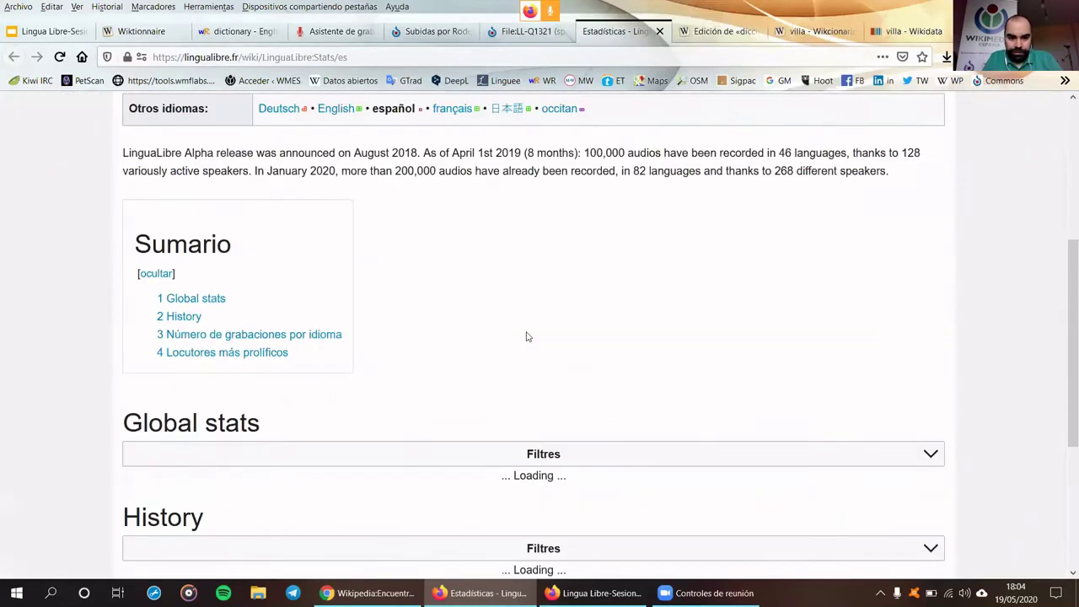
{"action": "scroll", "coordinate": [525, 336], "scroll_direction": "down", "scroll_amount": 3}
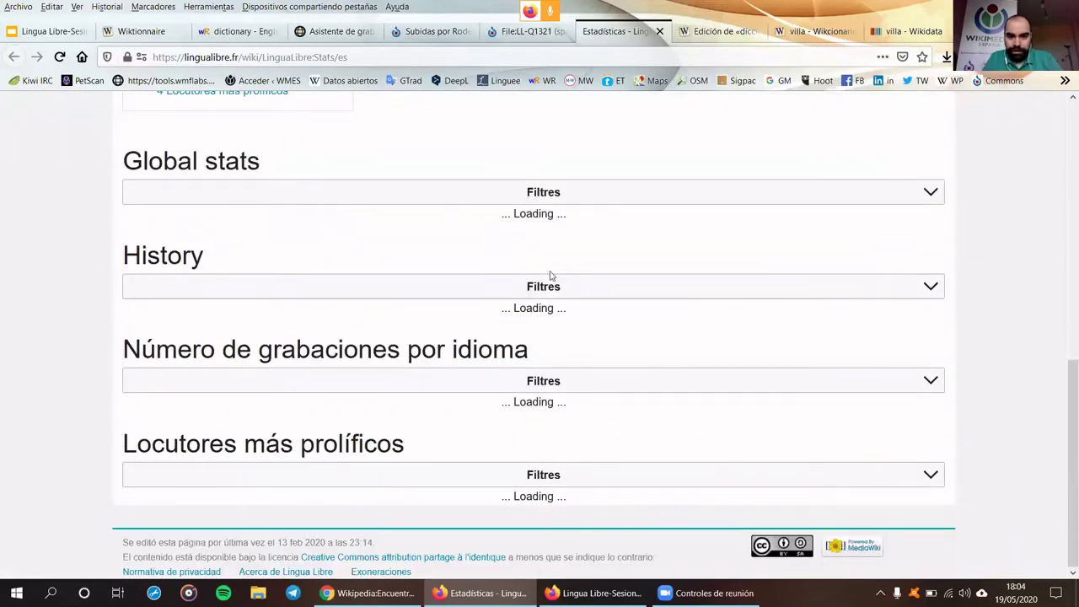
{"action": "scroll", "coordinate": [568, 295], "scroll_direction": "up", "scroll_amount": 6}
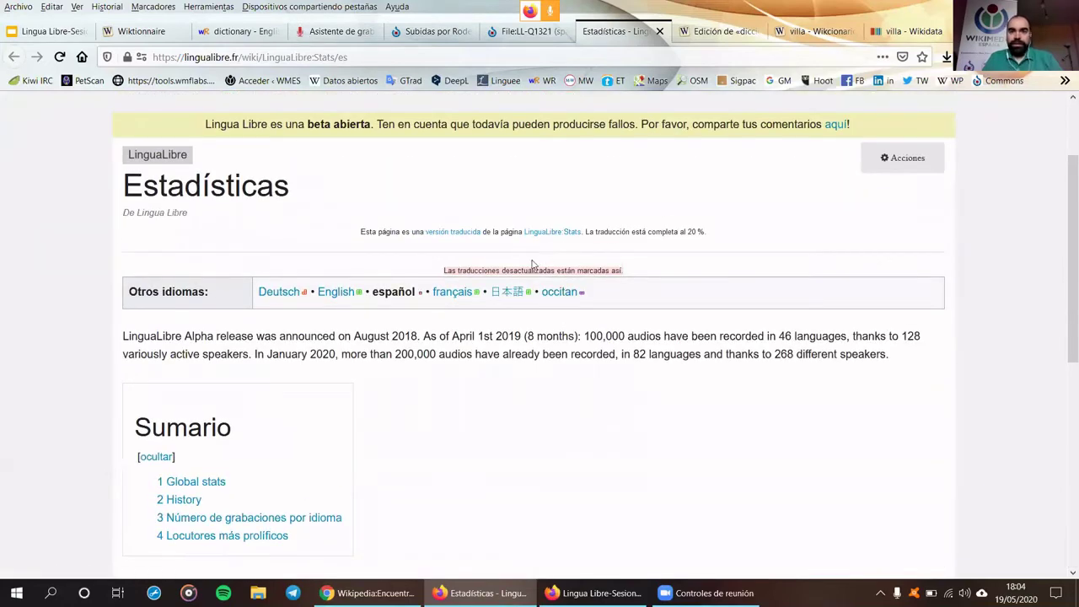
{"action": "left_click", "coordinate": [660, 31]}
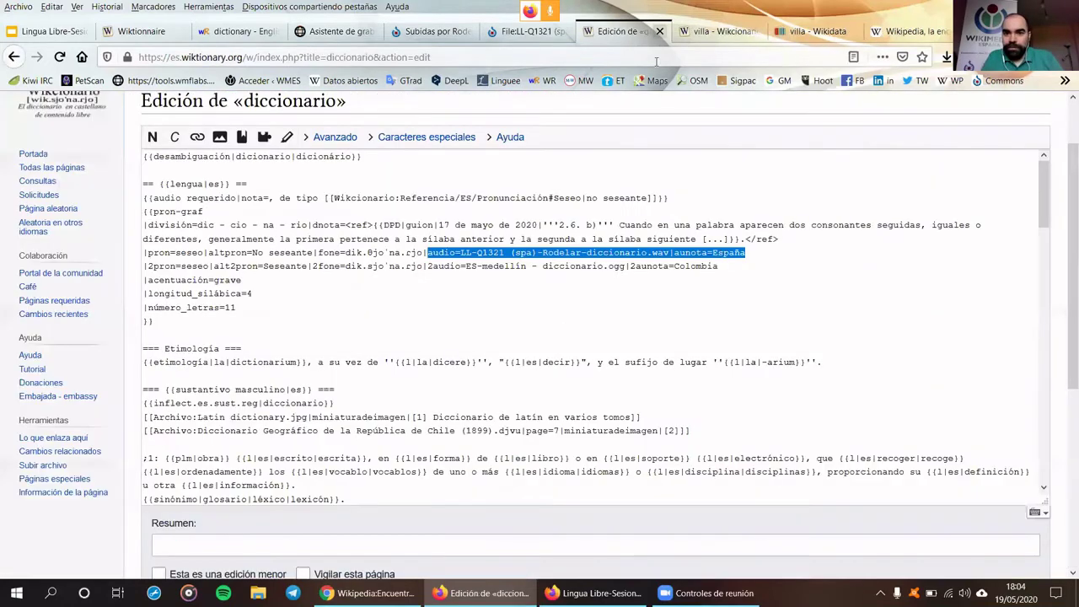
Leave the source editing of diccionario for its entry view and switch to Lingua Libre's Asistente de grabaciones at the Detalles stage
{"action": "scroll", "coordinate": [70, 160], "scroll_direction": "up", "scroll_amount": 2}
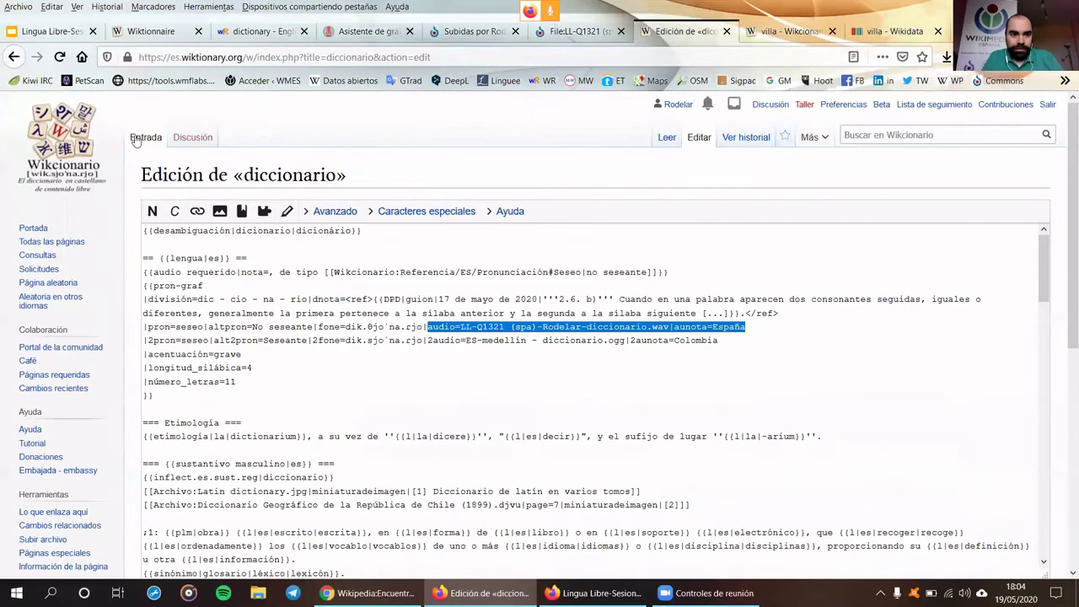
{"action": "left_click", "coordinate": [135, 139]}
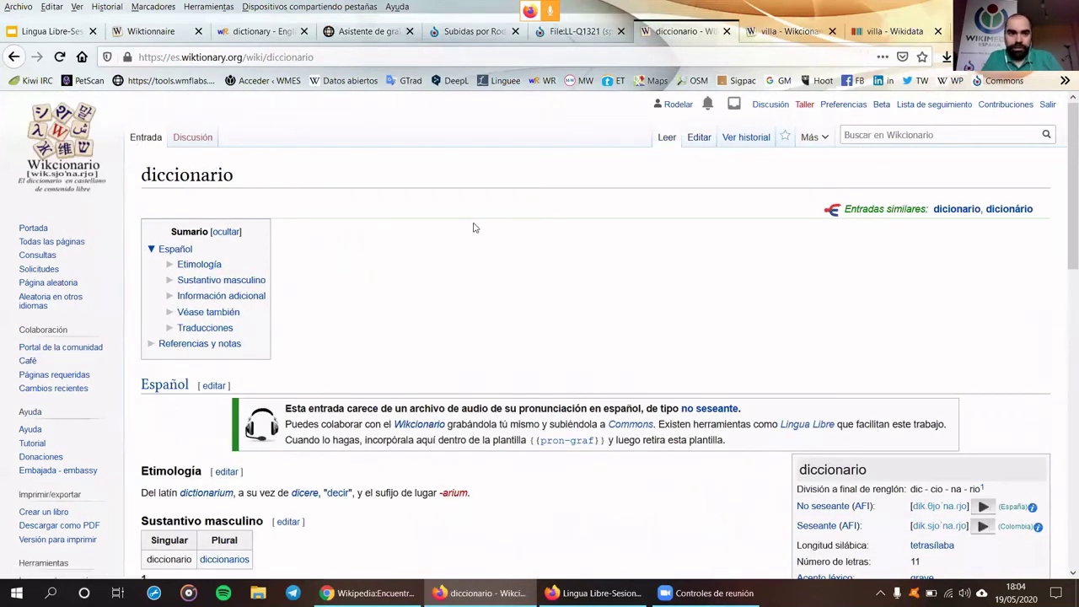
{"action": "left_click", "coordinate": [354, 31]}
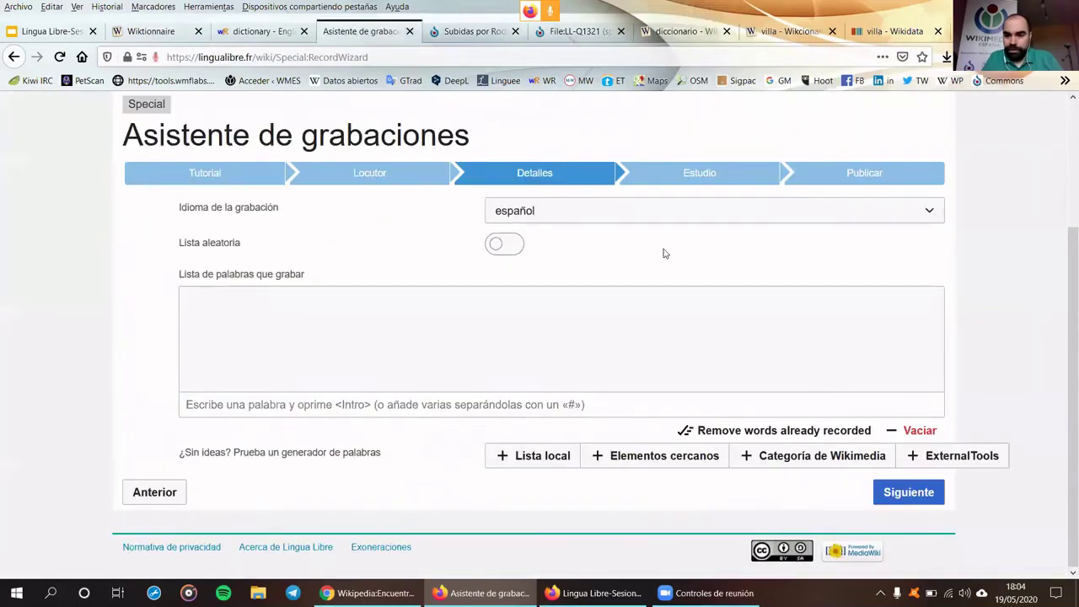
{"action": "scroll", "coordinate": [674, 318], "scroll_direction": "up", "scroll_amount": 2}
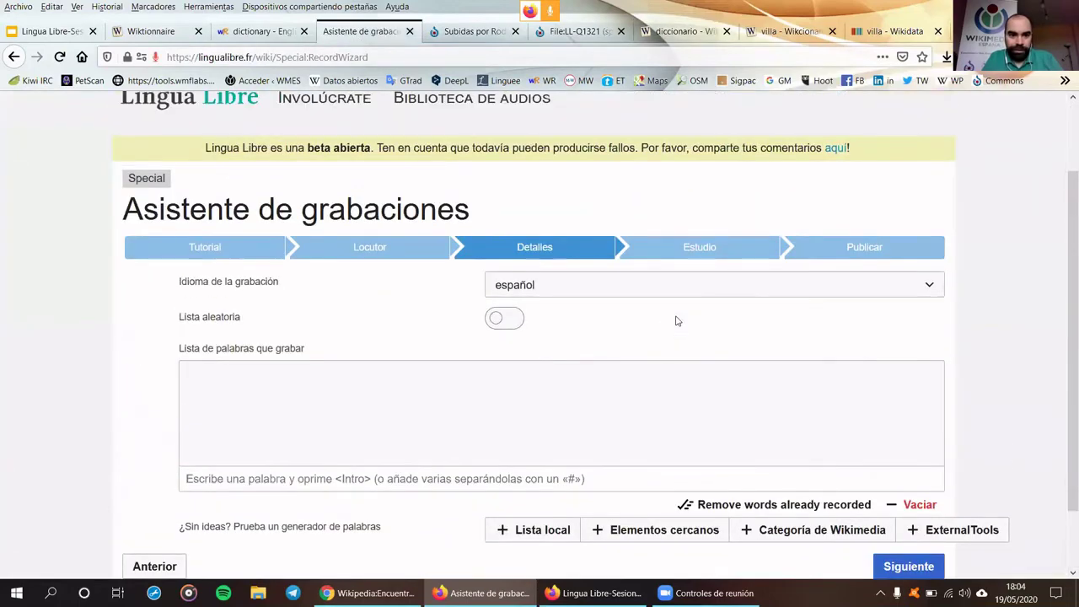
{"action": "scroll", "coordinate": [675, 320], "scroll_direction": "up", "scroll_amount": 2}
{"action": "scroll", "coordinate": [675, 320], "scroll_direction": "down", "scroll_amount": 2}
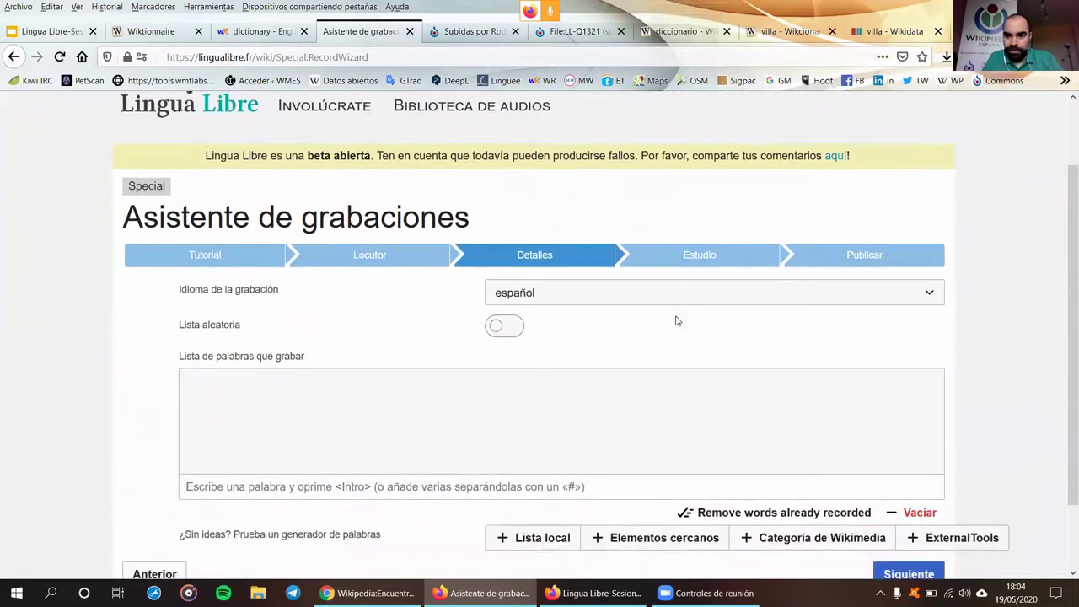
{"action": "scroll", "coordinate": [675, 320], "scroll_direction": "down", "scroll_amount": 2}
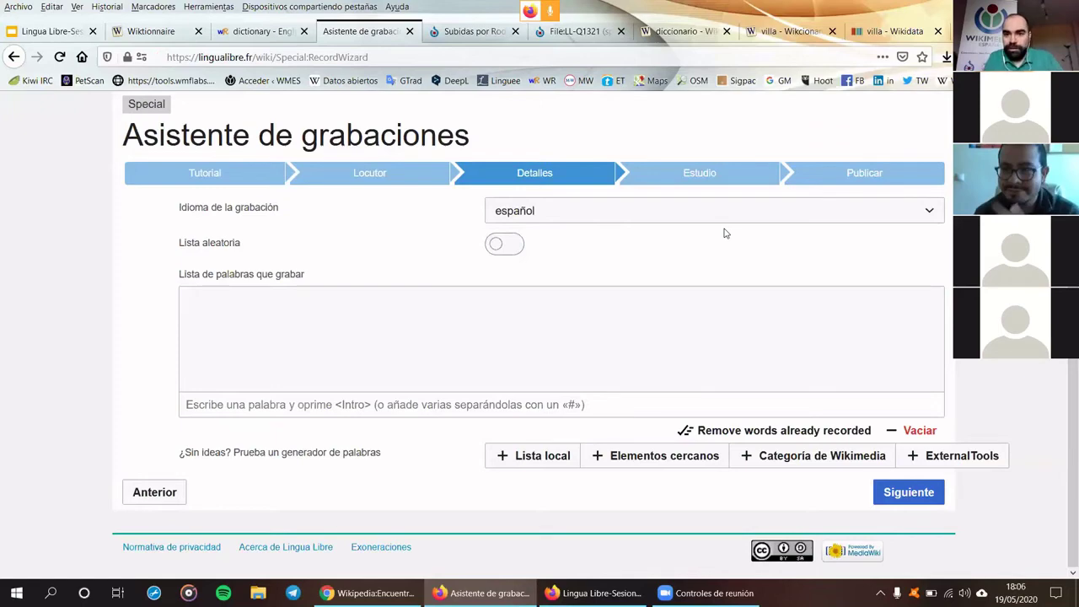
Review the diccionario entry, view Wikcionario's Portada in a separate tab and close that tab
{"action": "left_click", "coordinate": [693, 35]}
{"action": "scroll", "coordinate": [607, 286], "scroll_direction": "down", "scroll_amount": 3}
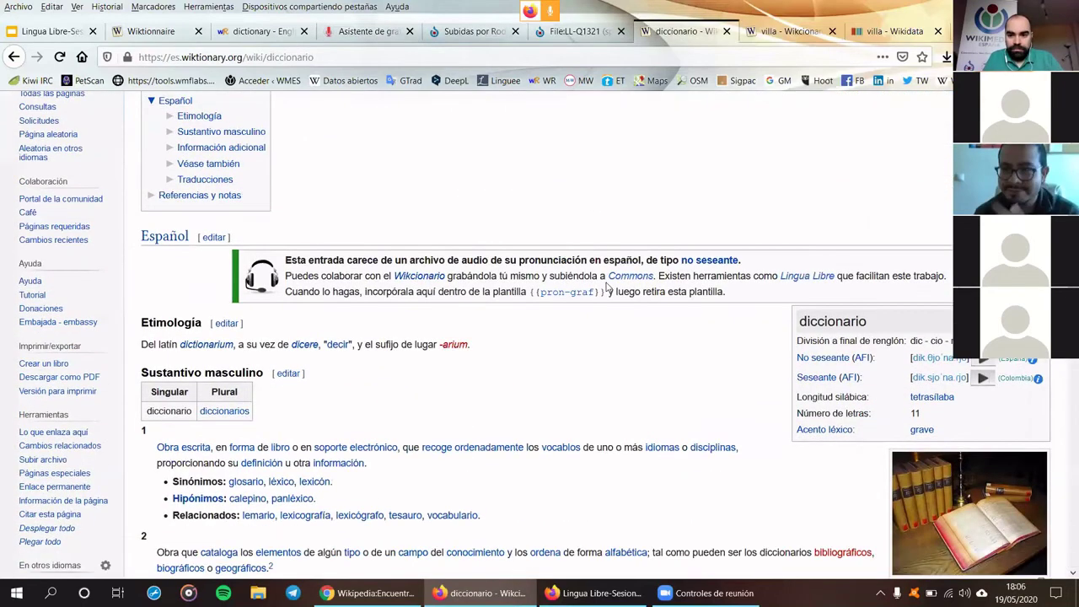
{"action": "scroll", "coordinate": [606, 286], "scroll_direction": "down", "scroll_amount": 2}
{"action": "scroll", "coordinate": [505, 303], "scroll_direction": "up", "scroll_amount": 5}
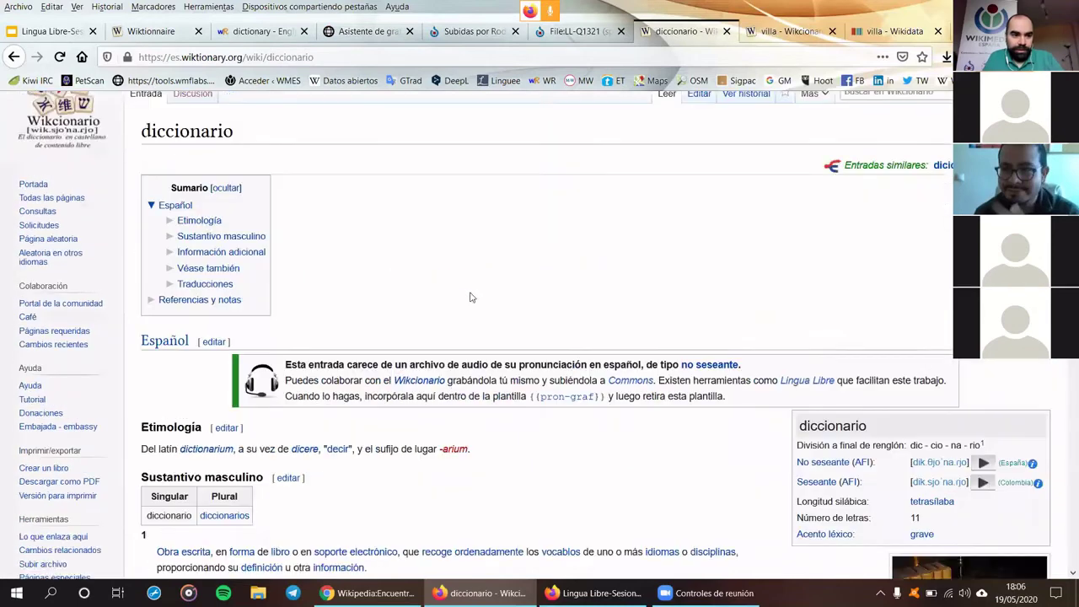
{"action": "right_click", "coordinate": [46, 229]}
{"action": "left_click", "coordinate": [194, 236]}
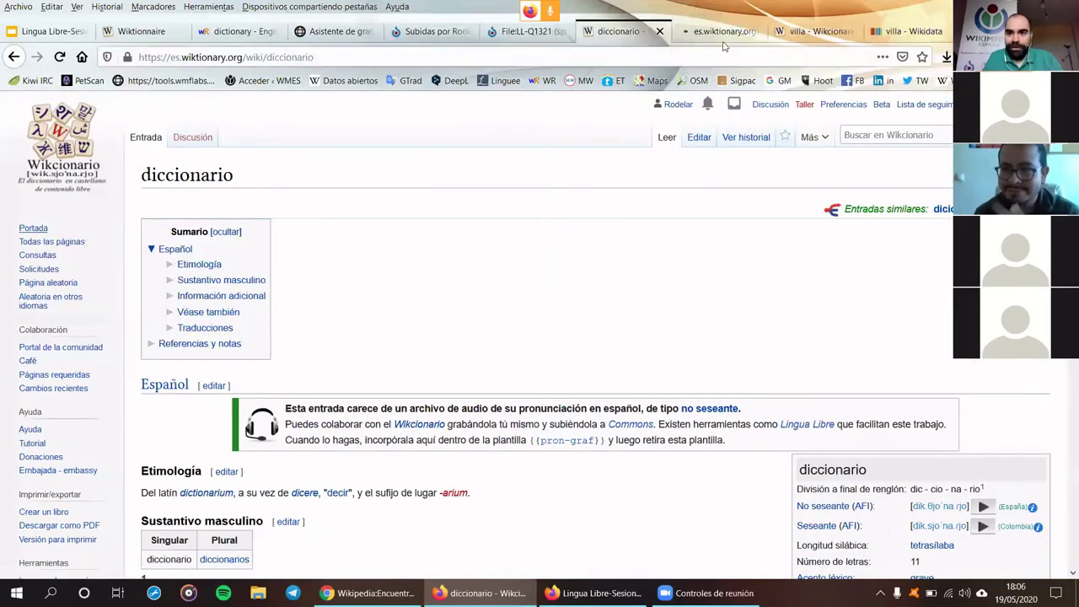
{"action": "left_click", "coordinate": [716, 31]}
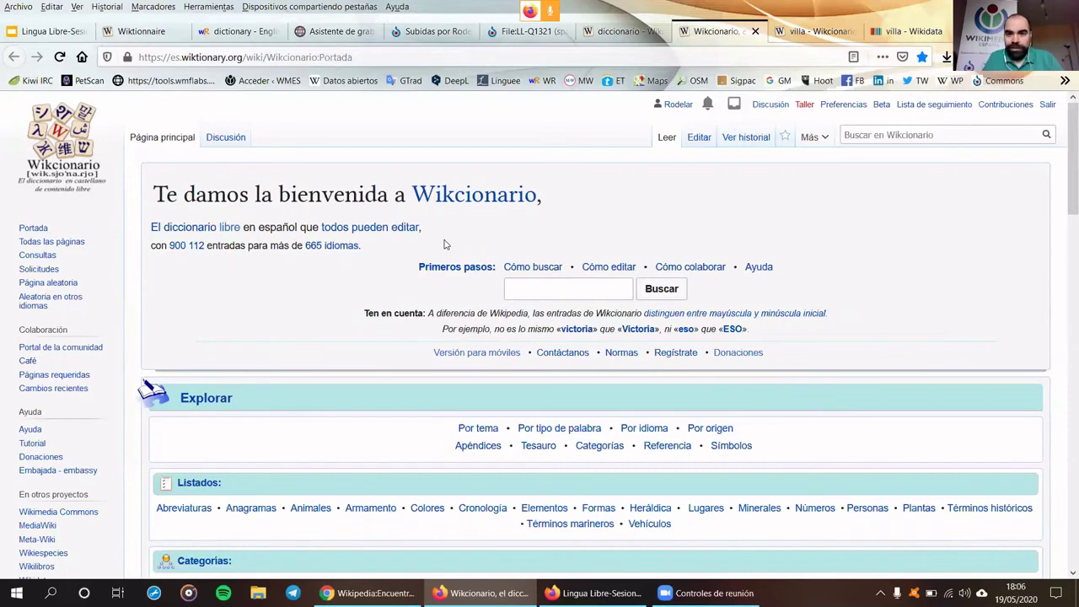
{"action": "left_click", "coordinate": [753, 35]}
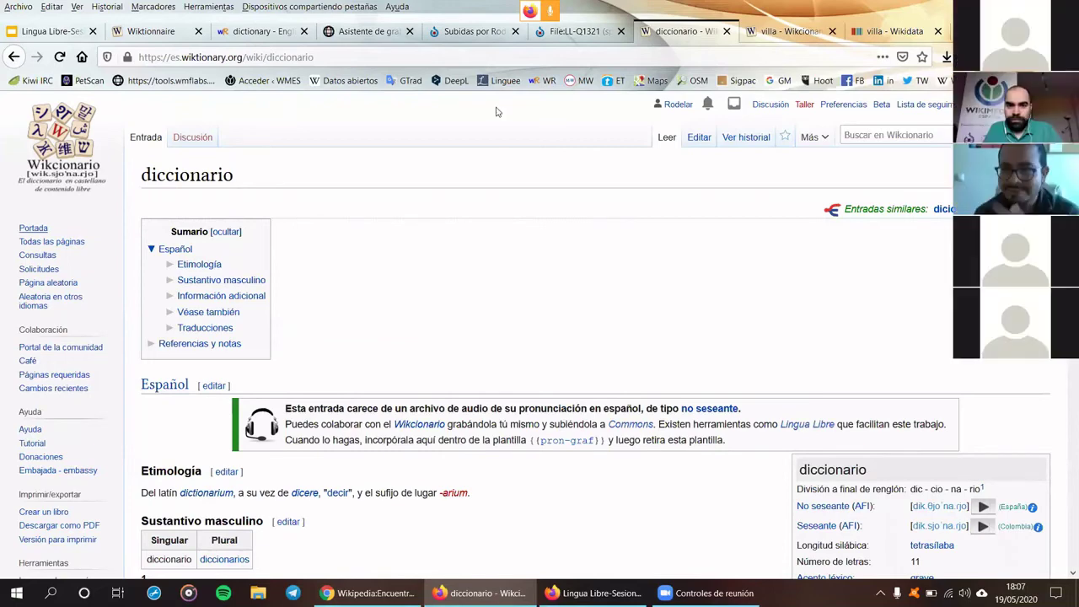
Return to Lingua Libre's recording wizard, check the recording language options in Detalles and go back to the Locutor stage
{"action": "left_click", "coordinate": [355, 41]}
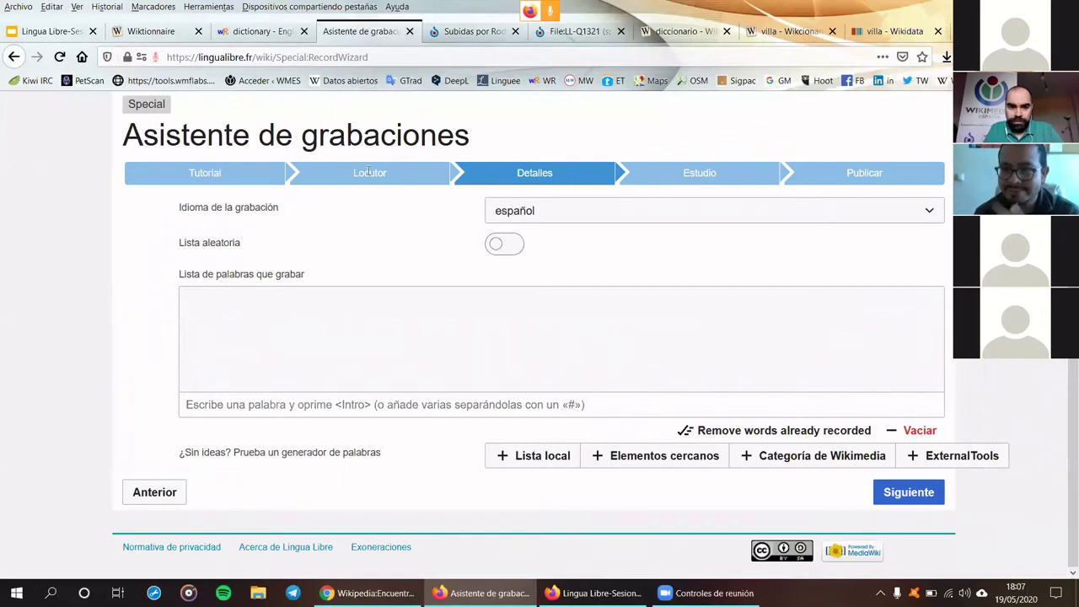
{"action": "left_click", "coordinate": [154, 492]}
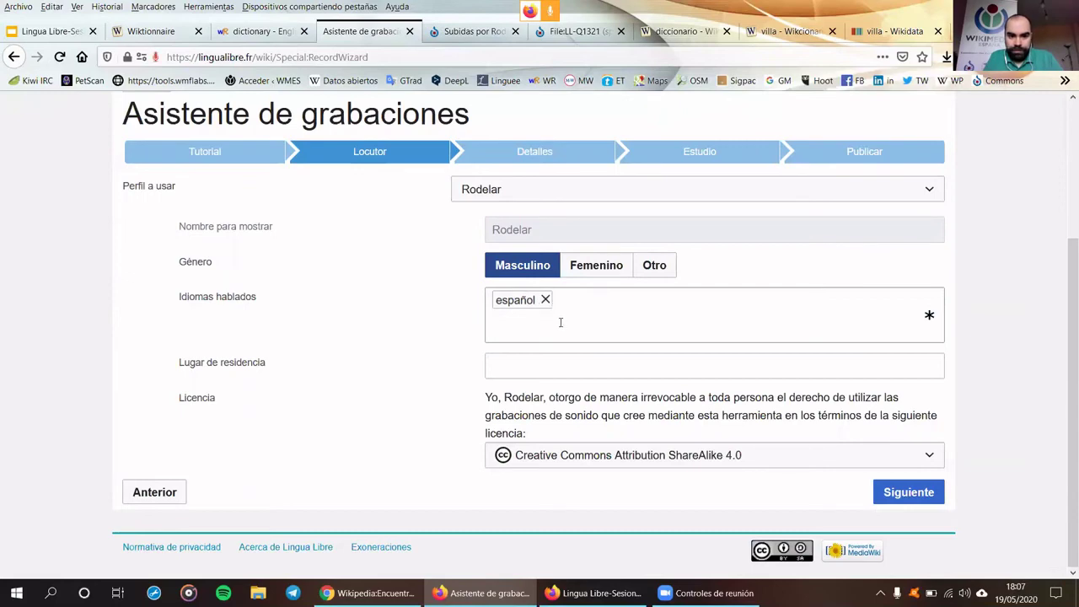
{"action": "left_click", "coordinate": [899, 499]}
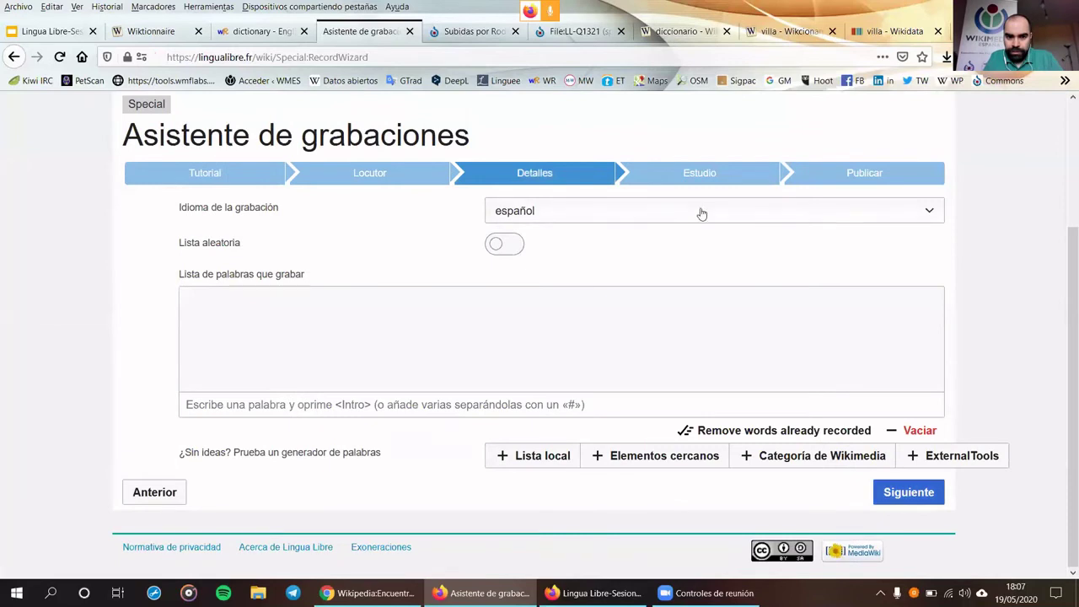
{"action": "left_click", "coordinate": [698, 212]}
{"action": "left_click", "coordinate": [699, 236]}
{"action": "left_click", "coordinate": [157, 497]}
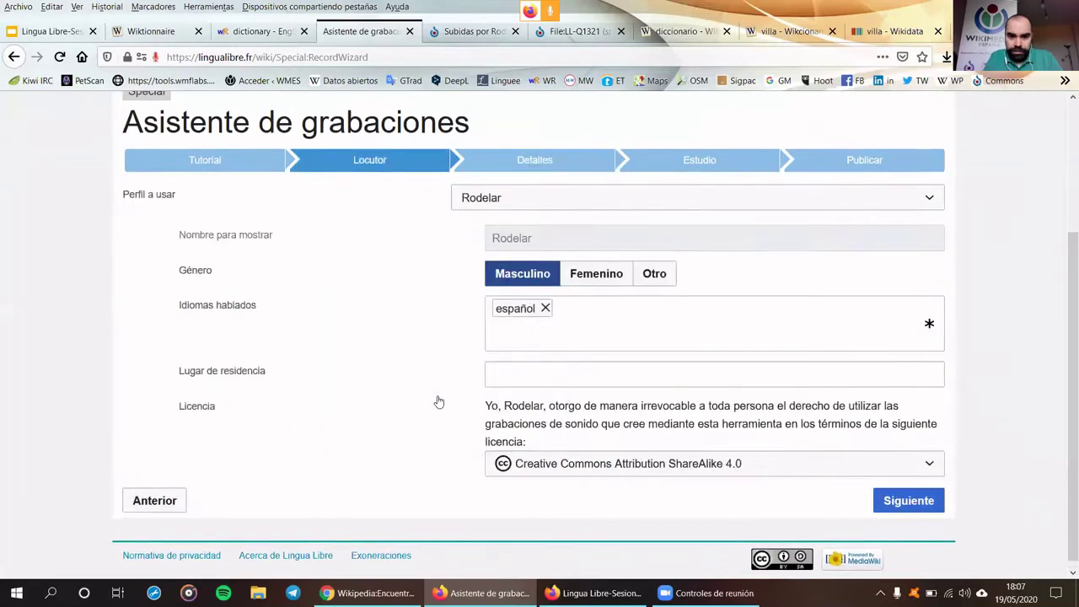
Remove español from the speaker's Idiomas hablados and add it again from the language list
{"action": "left_click", "coordinate": [545, 300]}
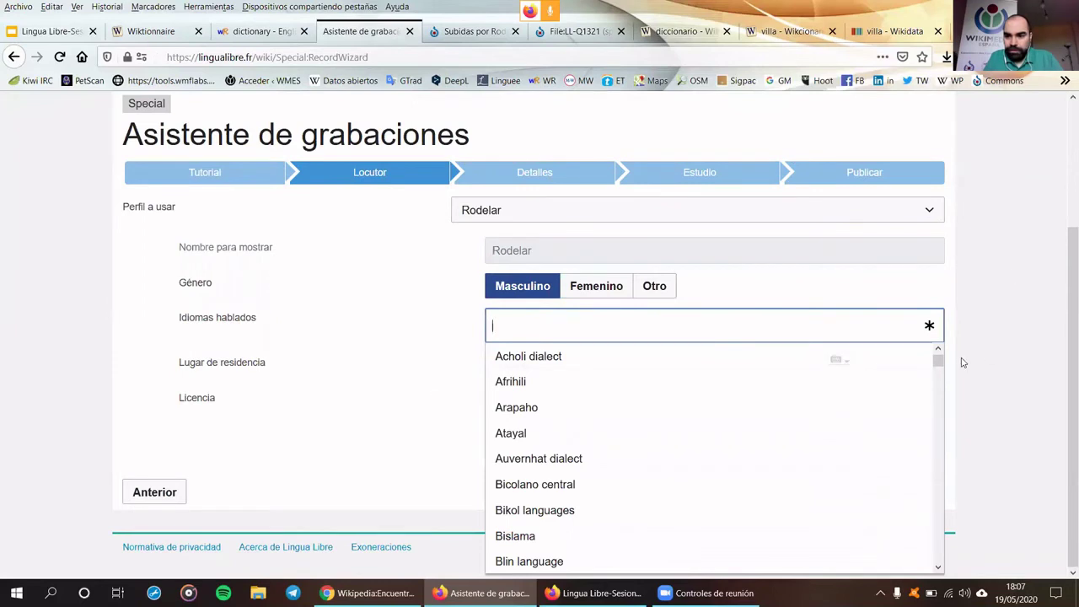
{"action": "left_click_drag", "start_coordinate": [938, 361], "coordinate": [952, 474]}
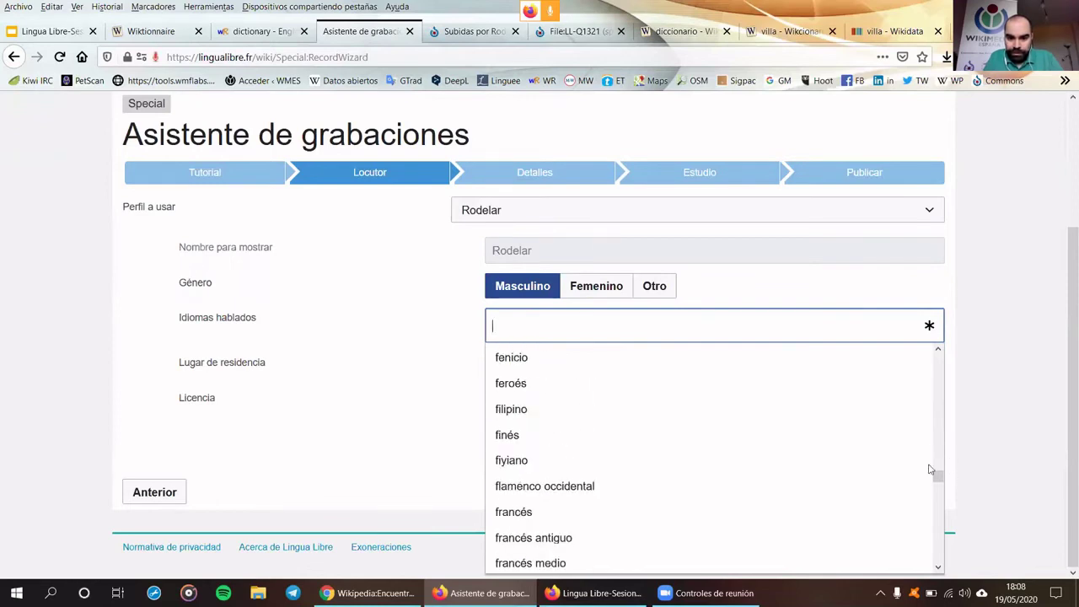
{"action": "scroll", "coordinate": [680, 445], "scroll_direction": "up", "scroll_amount": 3}
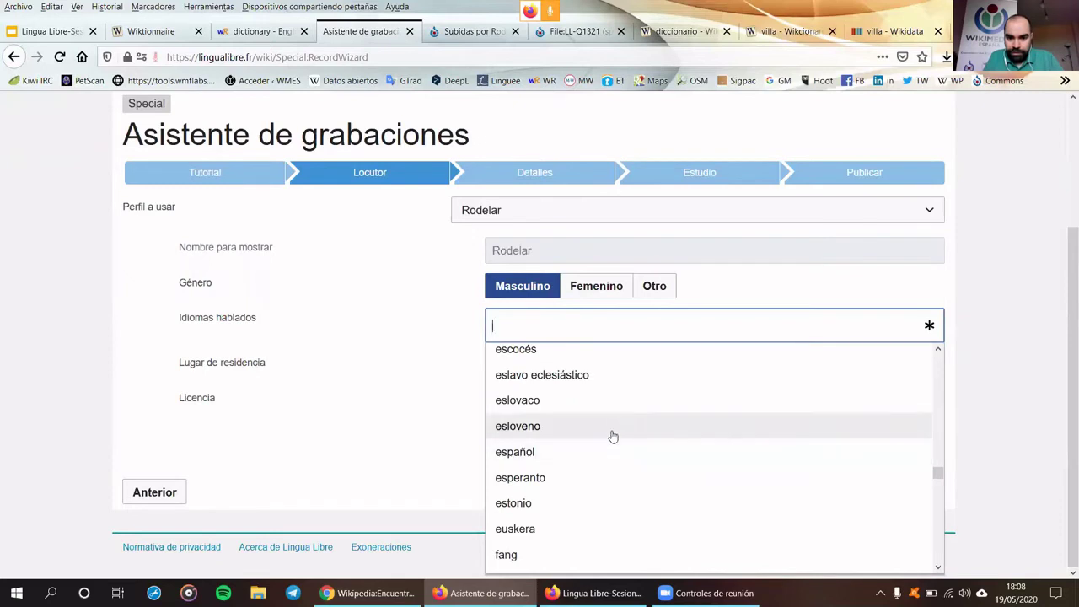
{"action": "left_click", "coordinate": [552, 451]}
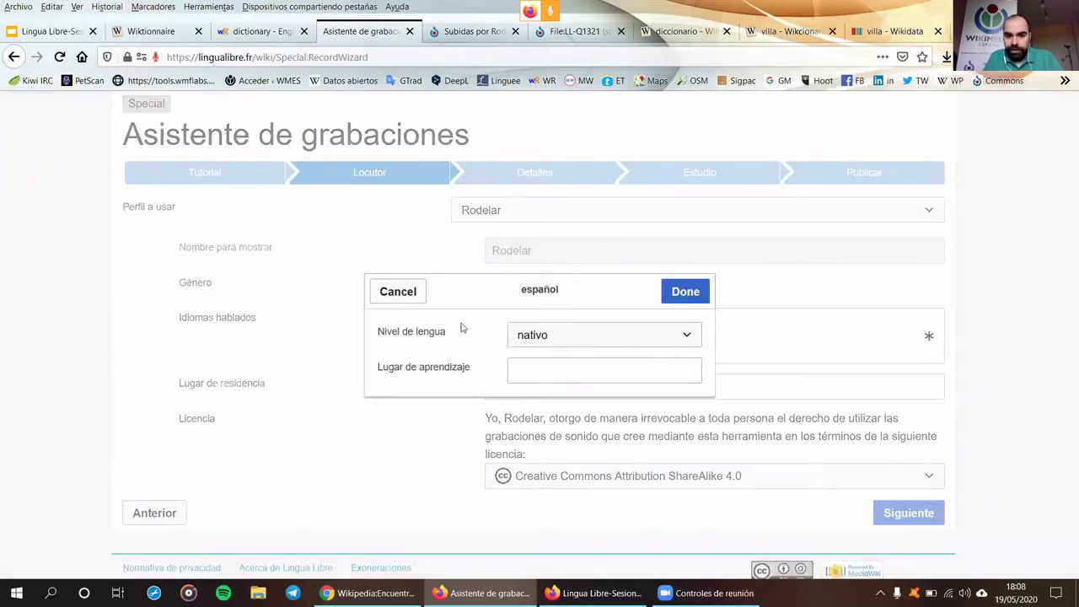
Check the Nivel de lengua options and the Lugar de aprendizaje field for español, cancel the dialog and check Lugar de residencia
{"action": "left_click", "coordinate": [549, 335]}
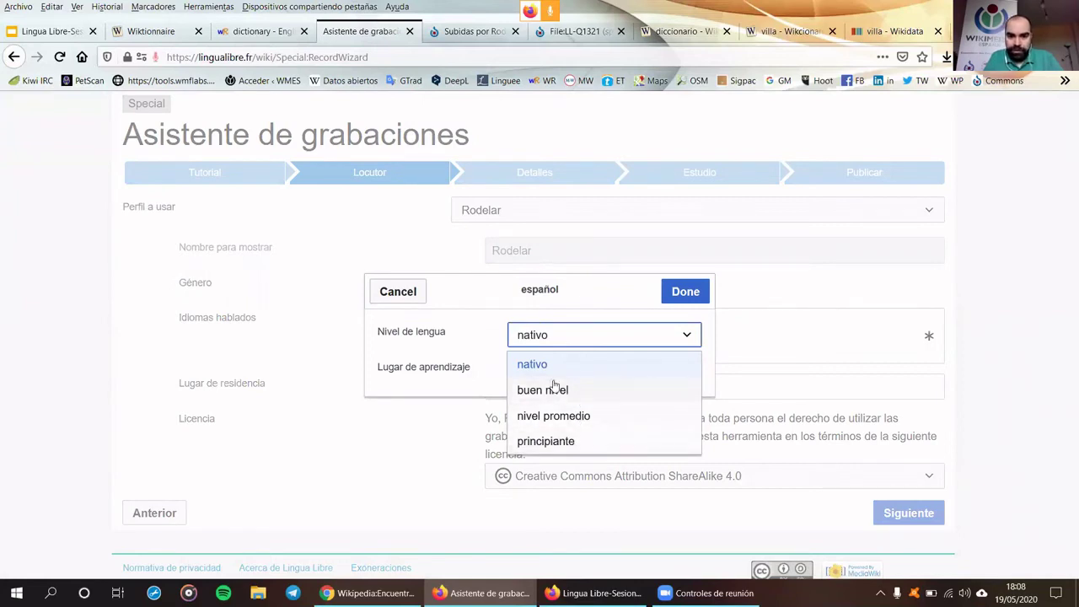
{"action": "left_click", "coordinate": [484, 329]}
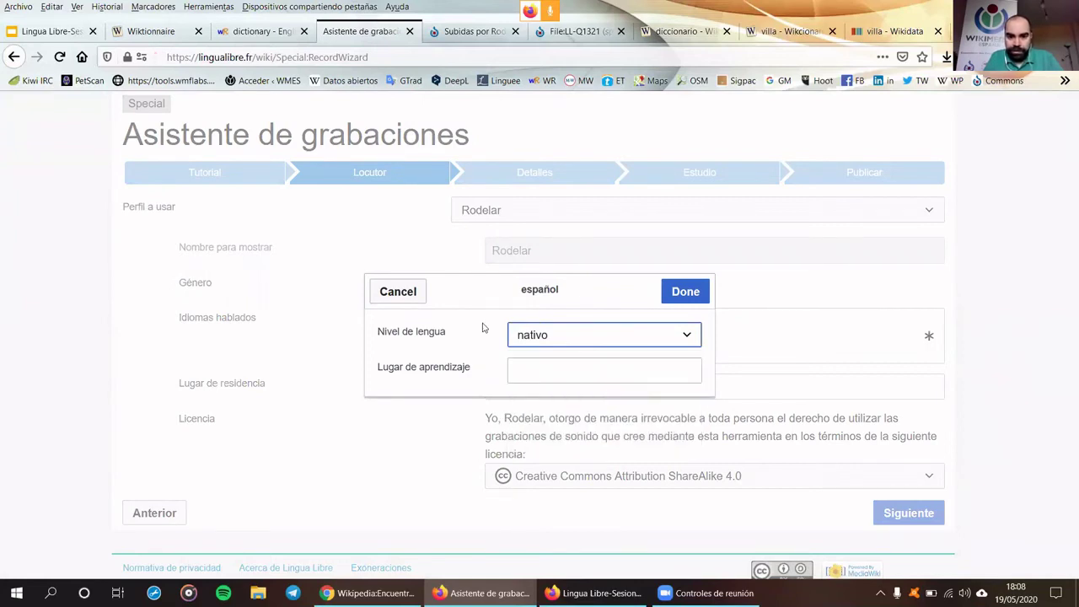
{"action": "left_click", "coordinate": [563, 368]}
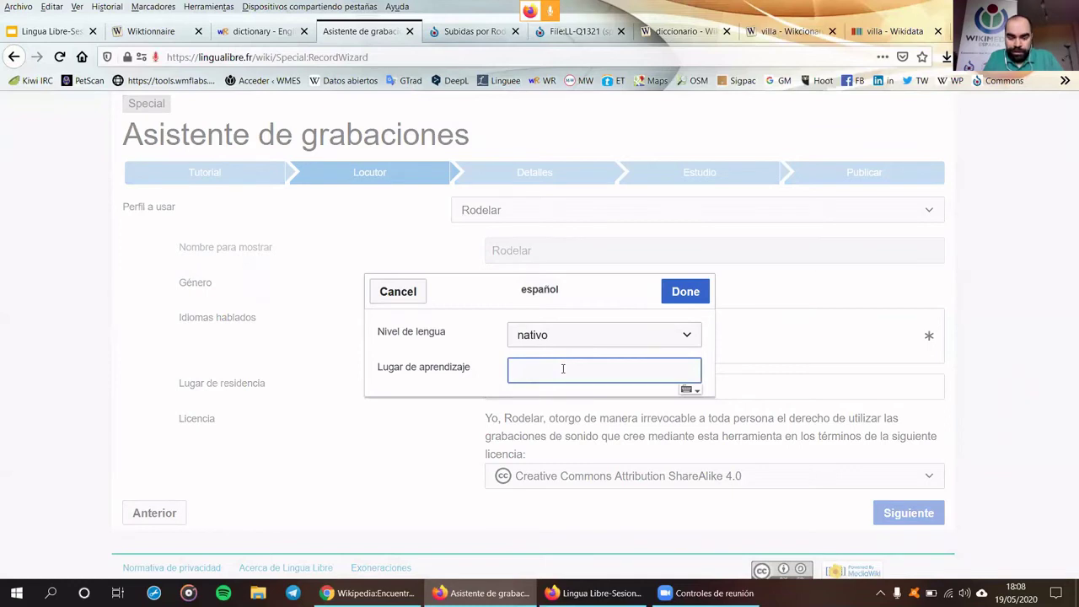
{"action": "left_click", "coordinate": [423, 300]}
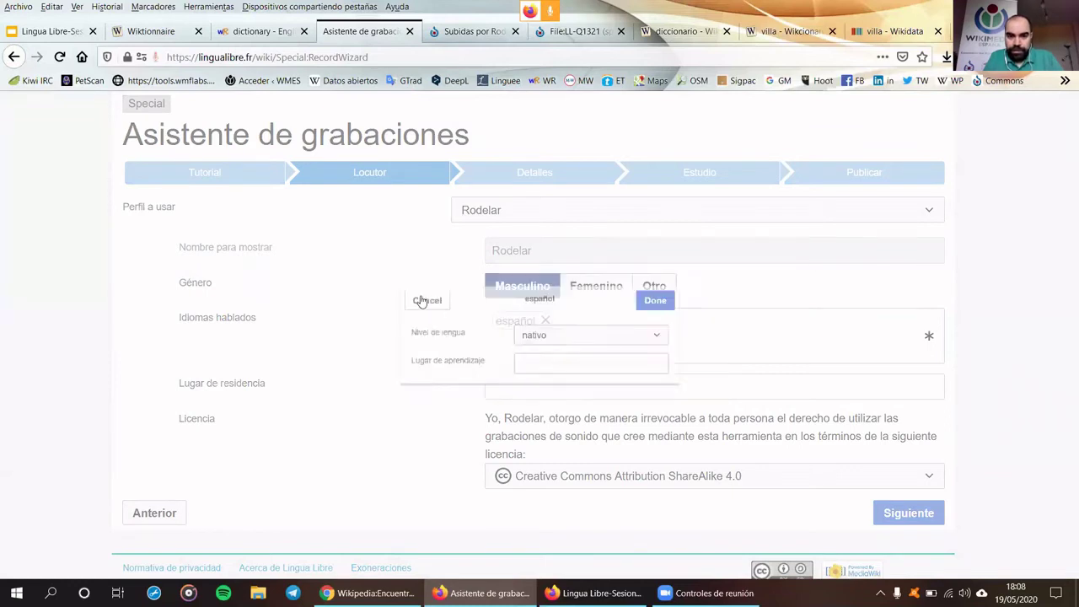
{"action": "left_click", "coordinate": [544, 382]}
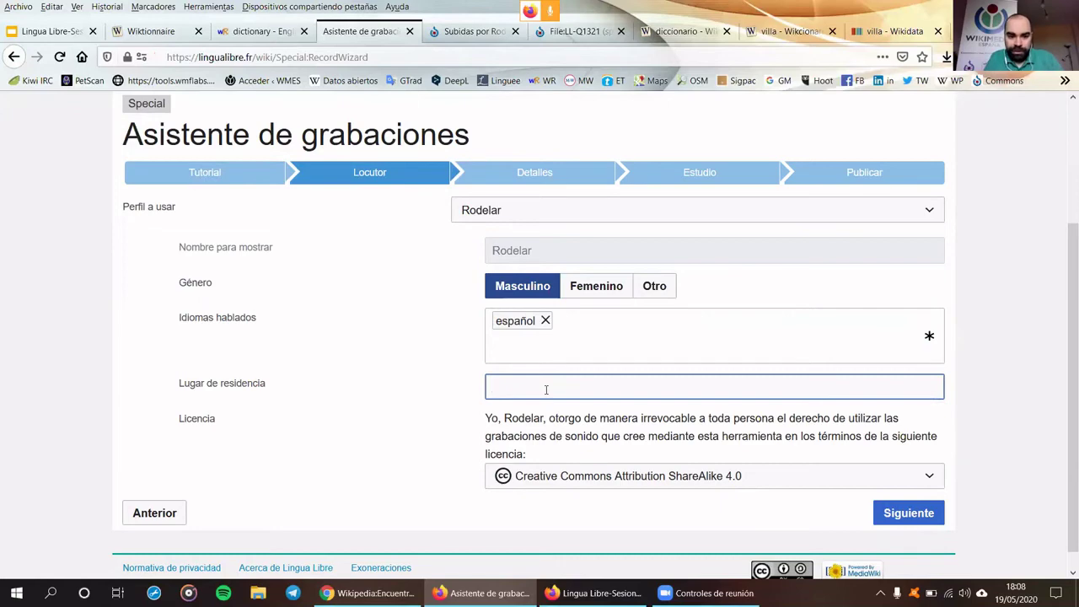
Add Buhi Bikol language to Idiomas hablados with level nativo and no learning place
{"action": "left_click", "coordinate": [524, 325]}
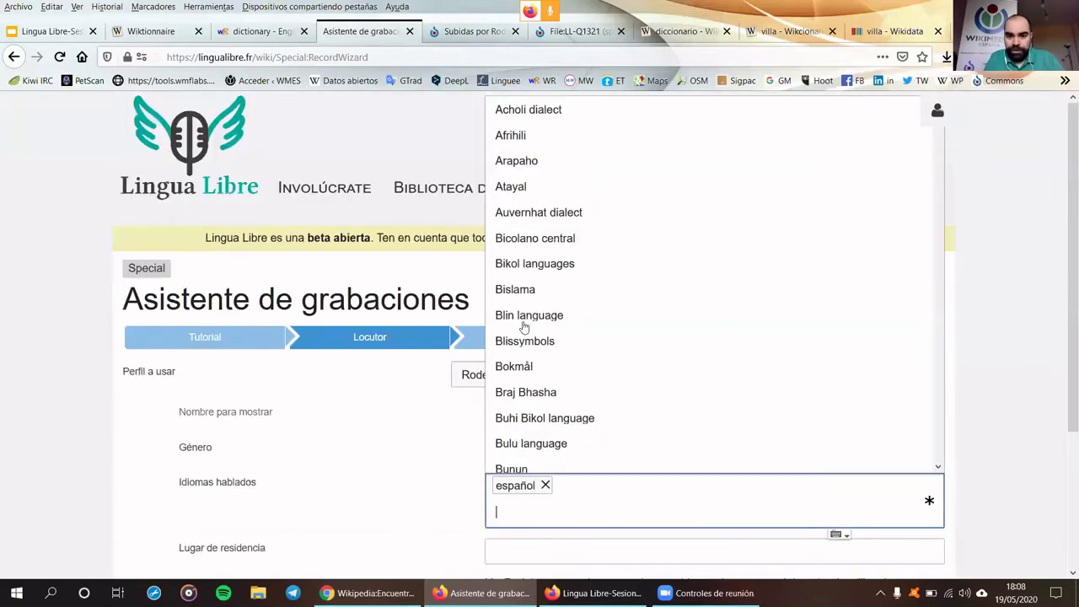
{"action": "left_click", "coordinate": [547, 419]}
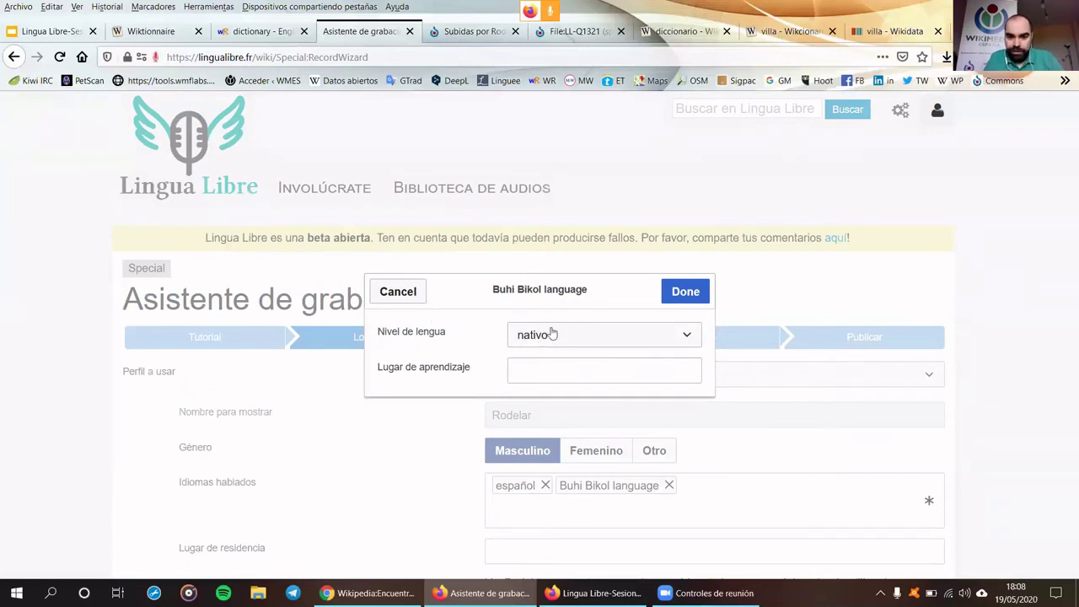
{"action": "left_click", "coordinate": [553, 336]}
{"action": "left_click", "coordinate": [557, 337]}
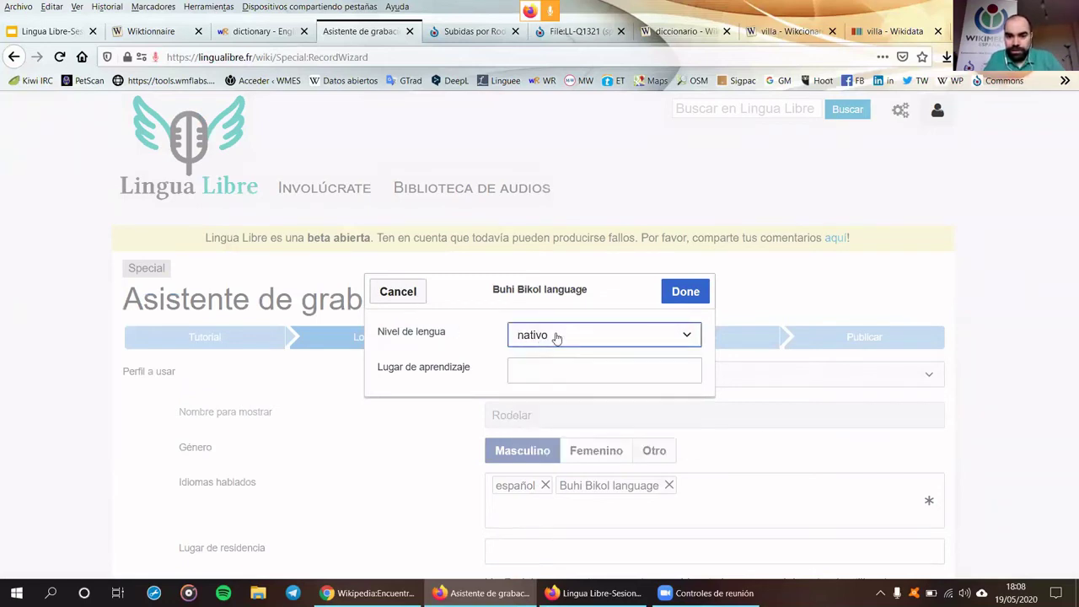
{"action": "left_click", "coordinate": [544, 373]}
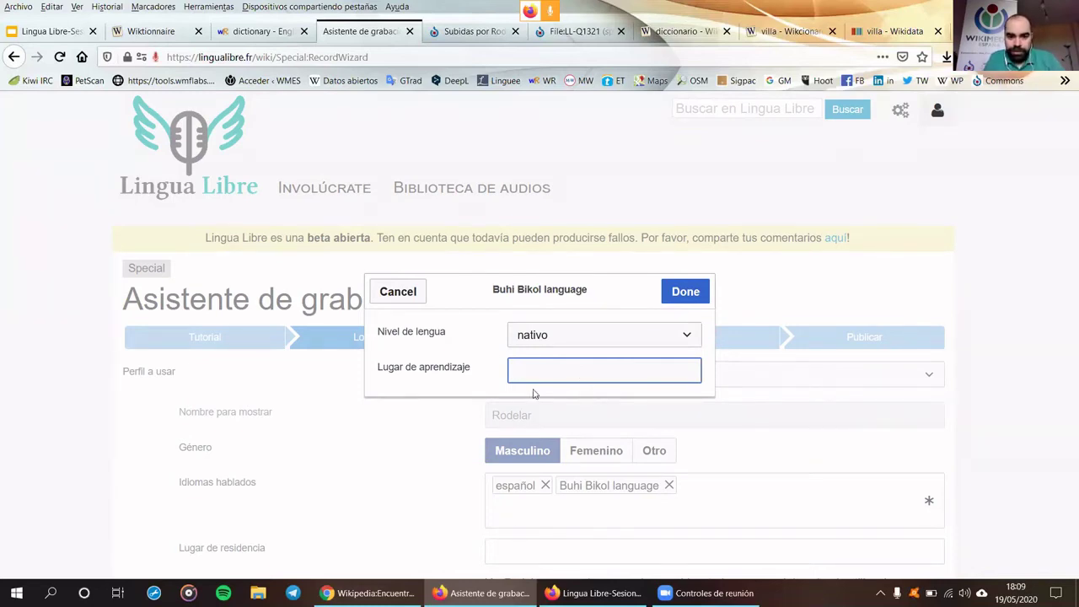
{"action": "left_click", "coordinate": [682, 291]}
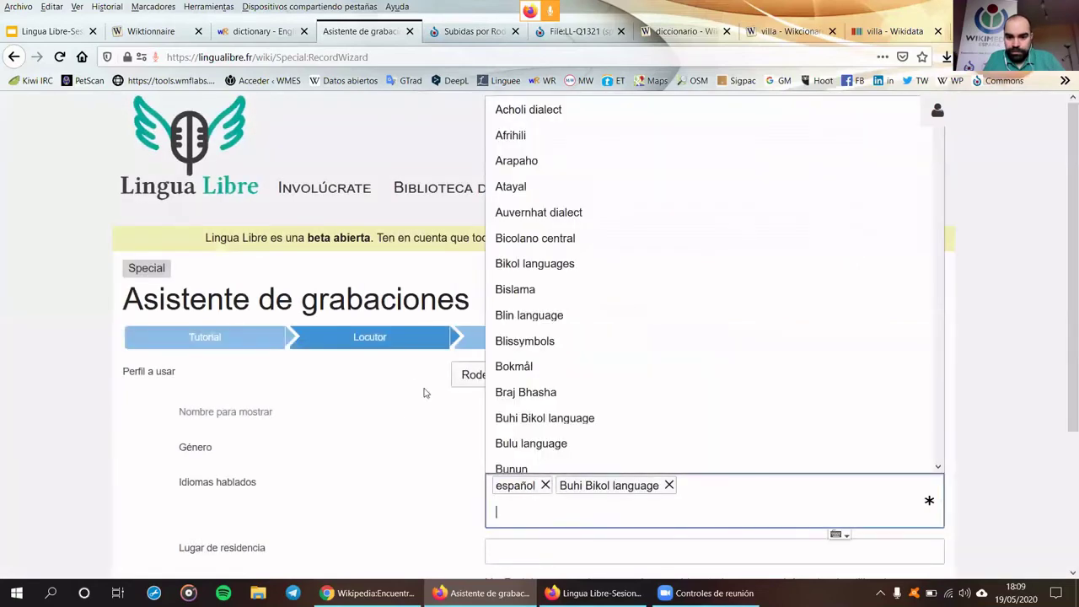
{"action": "scroll", "coordinate": [843, 405], "scroll_direction": "down", "scroll_amount": 2}
{"action": "left_click", "coordinate": [1020, 413]}
{"action": "scroll", "coordinate": [1014, 409], "scroll_direction": "down", "scroll_amount": 3}
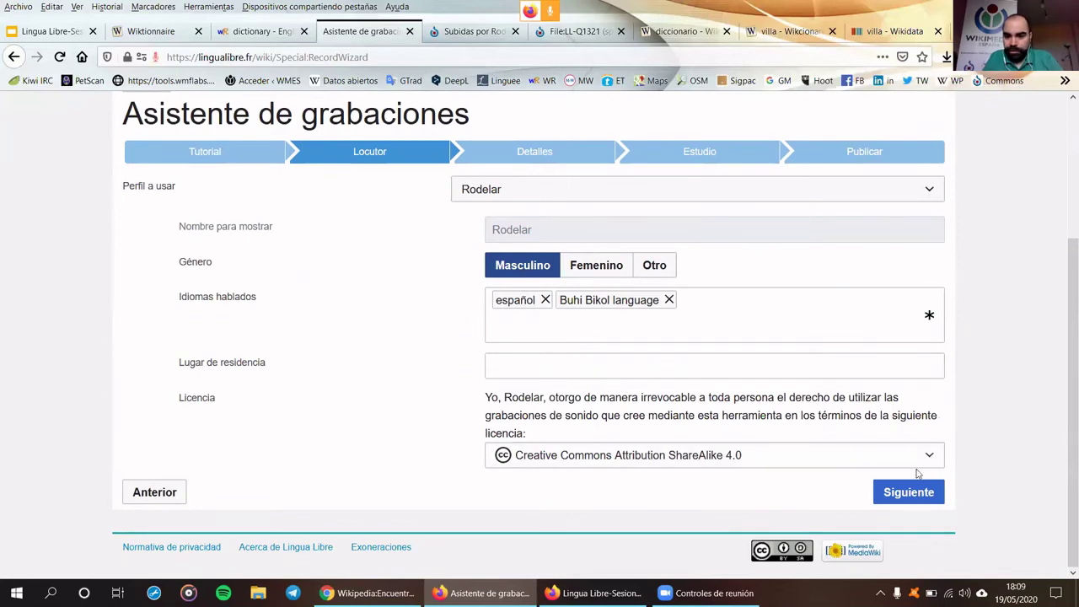
Advance to the Detalles stage, check the Idioma de la grabación options and go back to the Locutor stage
{"action": "left_click", "coordinate": [908, 493]}
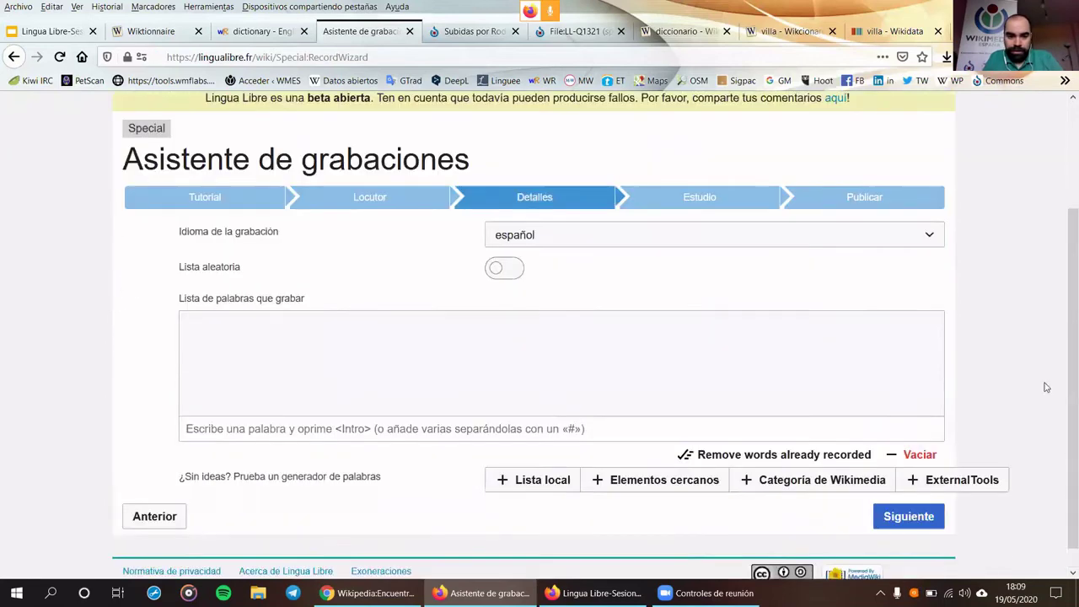
{"action": "left_click", "coordinate": [686, 221]}
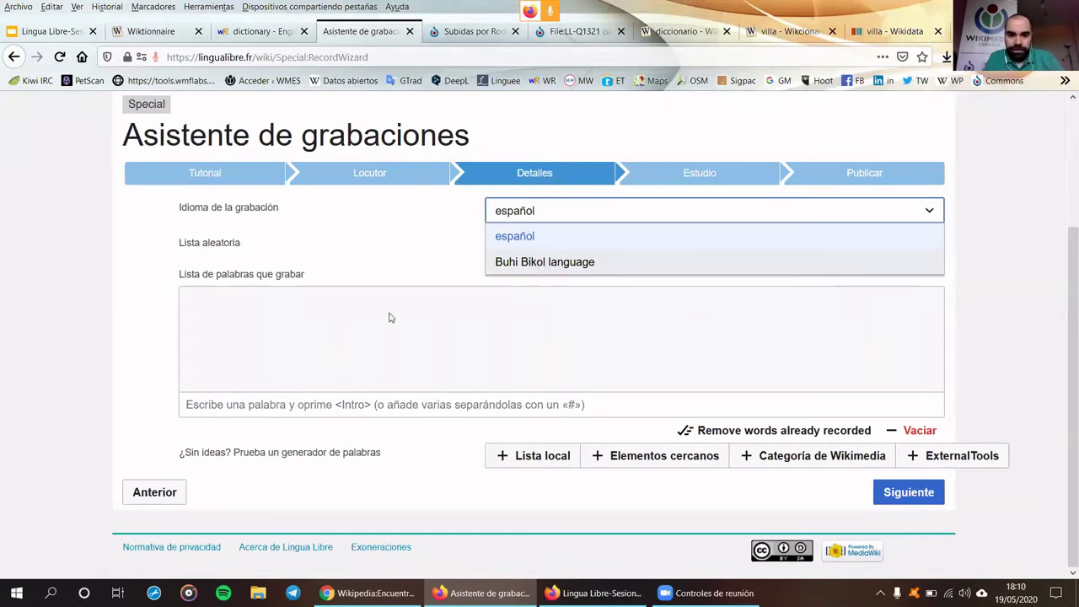
{"action": "left_click", "coordinate": [166, 489]}
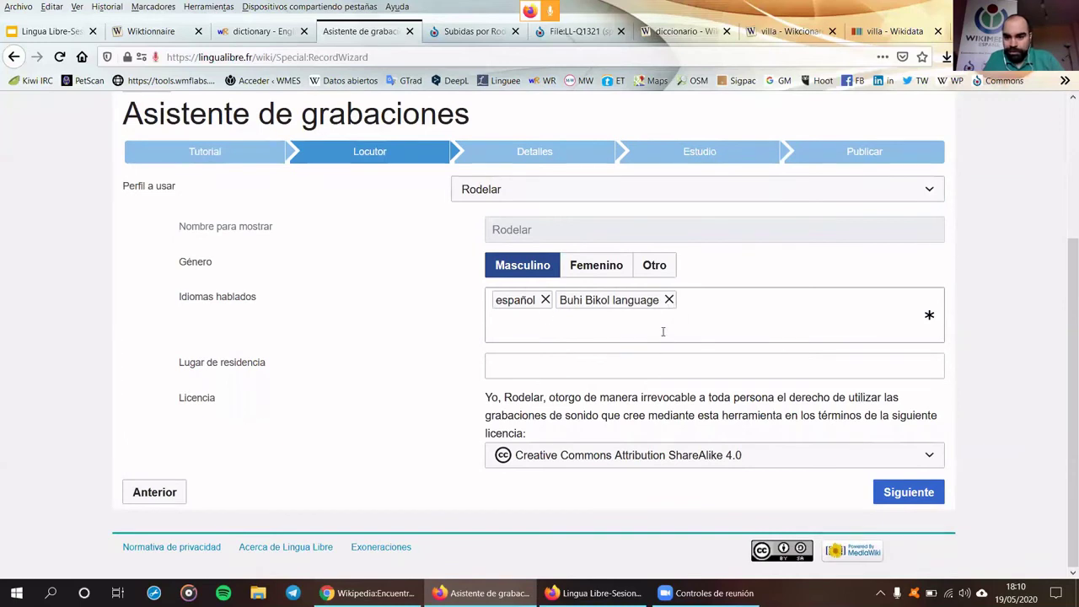
Remove Buhi Bikol language from Idiomas hablados and browse the list of available languages
{"action": "left_click", "coordinate": [668, 299]}
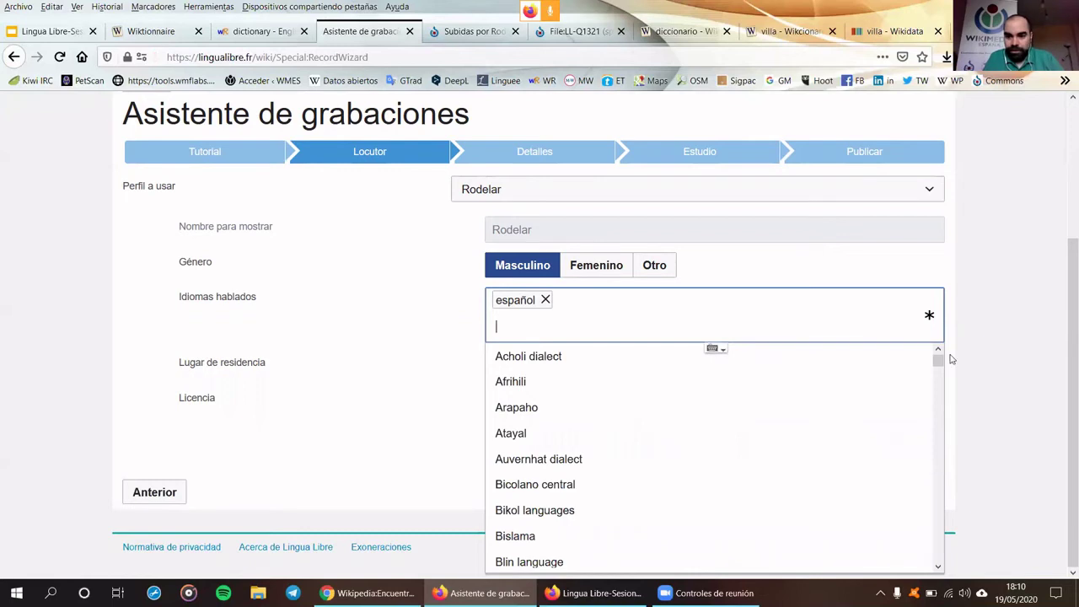
{"action": "left_click_drag", "start_coordinate": [938, 360], "coordinate": [938, 376]}
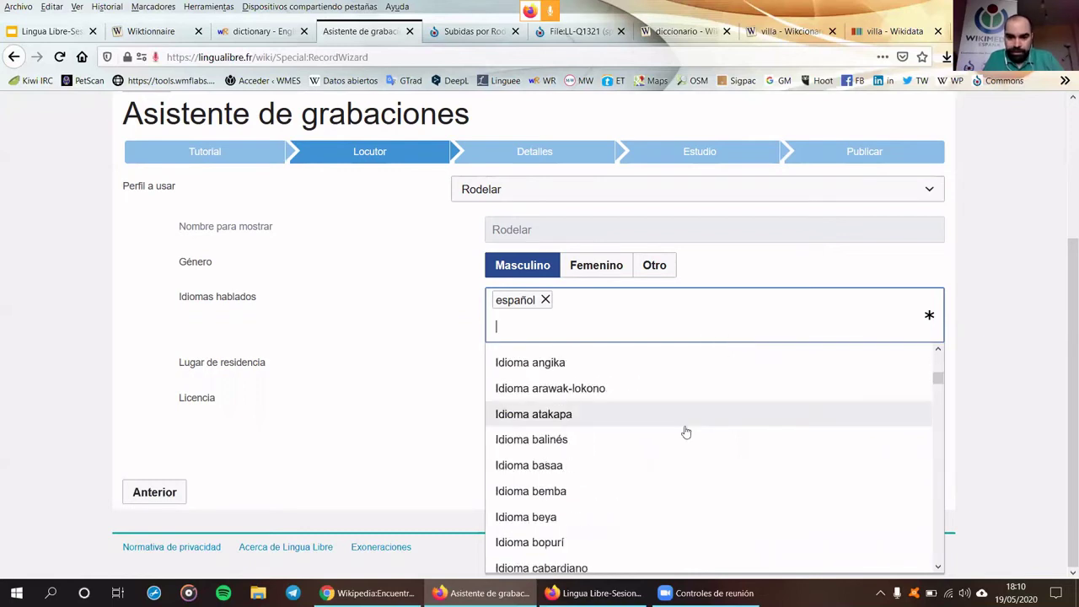
{"action": "scroll", "coordinate": [684, 433], "scroll_direction": "up", "scroll_amount": 3}
{"action": "scroll", "coordinate": [685, 431], "scroll_direction": "up", "scroll_amount": 10}
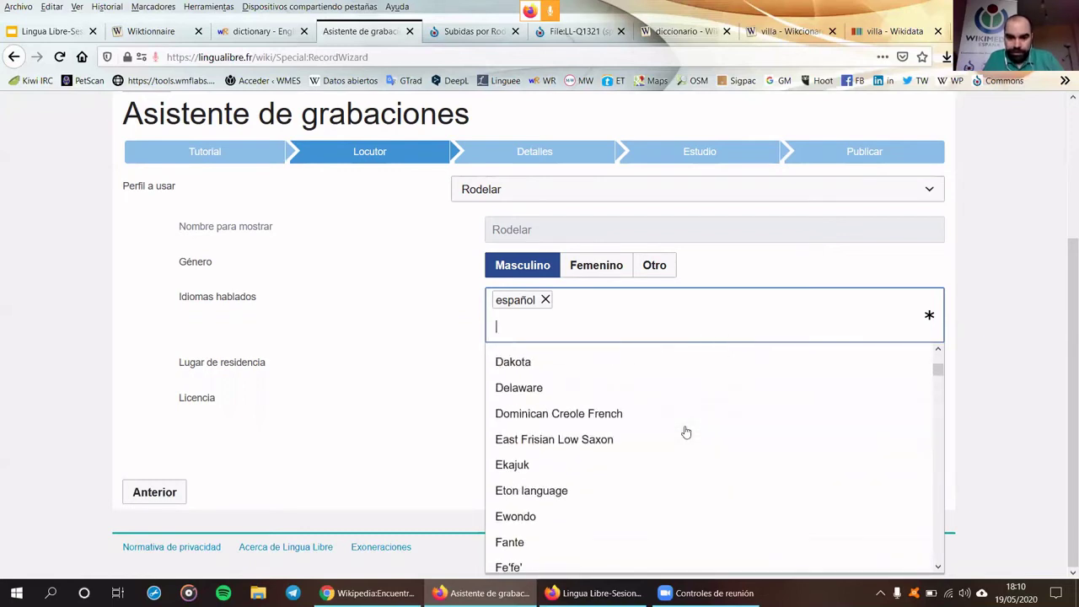
{"action": "scroll", "coordinate": [685, 431], "scroll_direction": "down", "scroll_amount": 15}
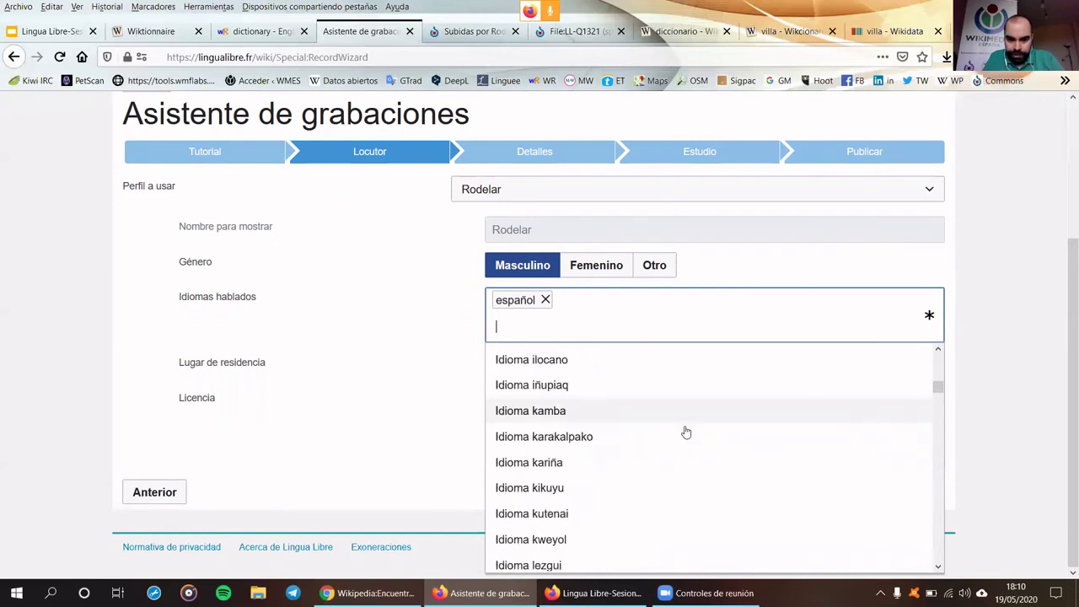
{"action": "scroll", "coordinate": [685, 431], "scroll_direction": "down", "scroll_amount": 15}
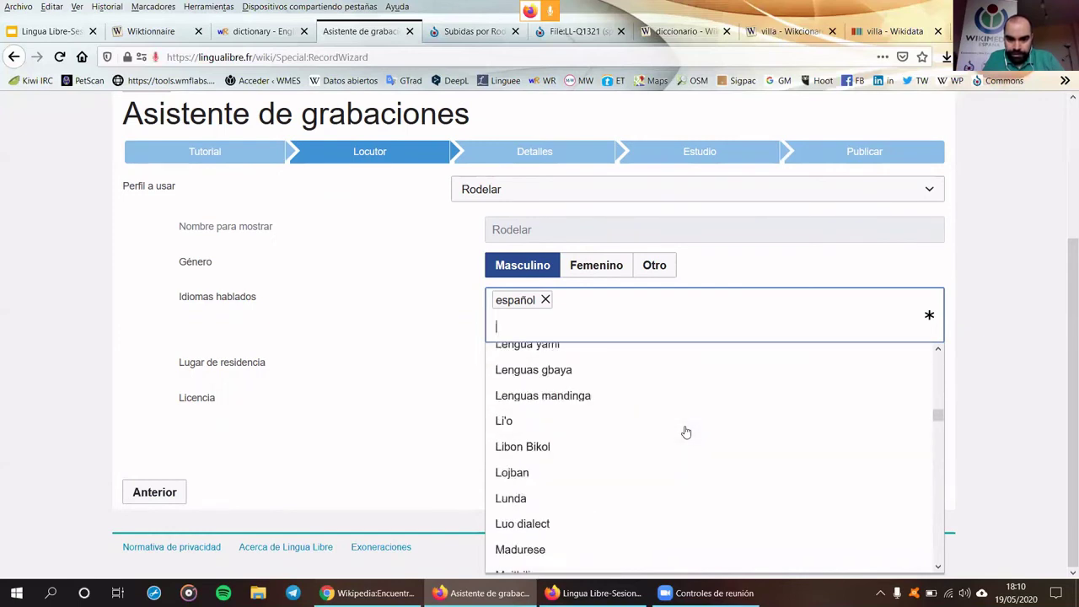
{"action": "scroll", "coordinate": [686, 432], "scroll_direction": "down", "scroll_amount": 10}
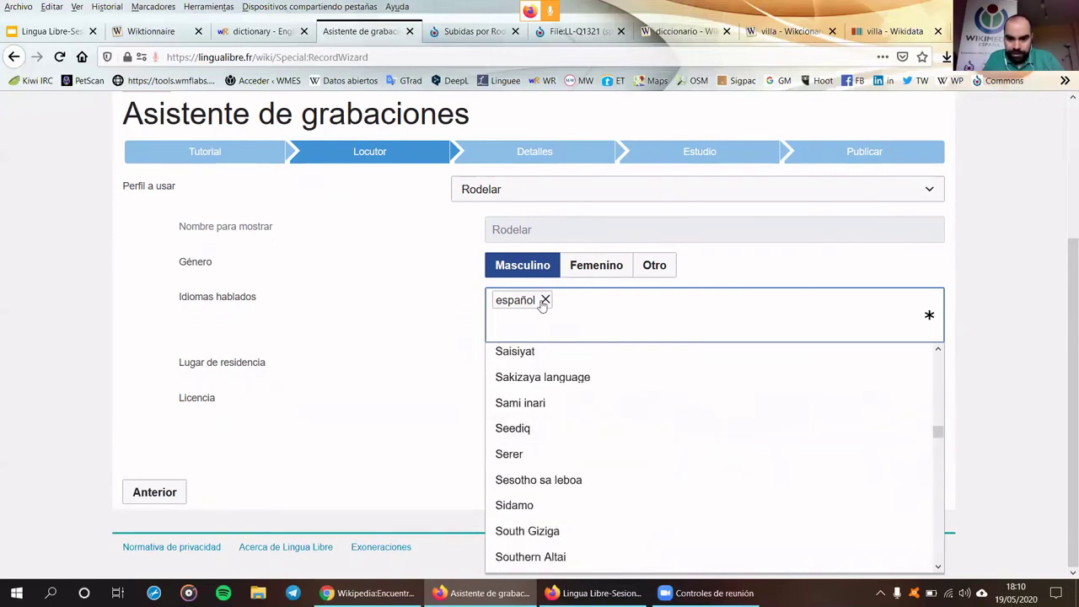
Remove español from Idiomas hablados, find it again with "espa", add it and dismiss its language details
{"action": "left_click", "coordinate": [545, 299]}
{"action": "left_click", "coordinate": [576, 324]}
{"action": "type", "text": "espa"}
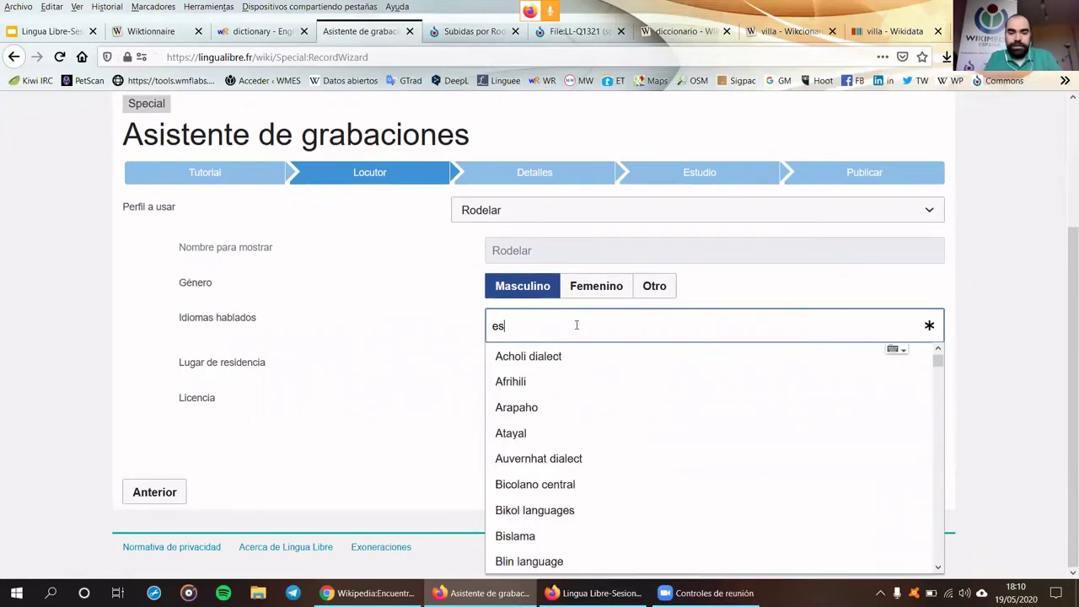
{"action": "left_click", "coordinate": [571, 356]}
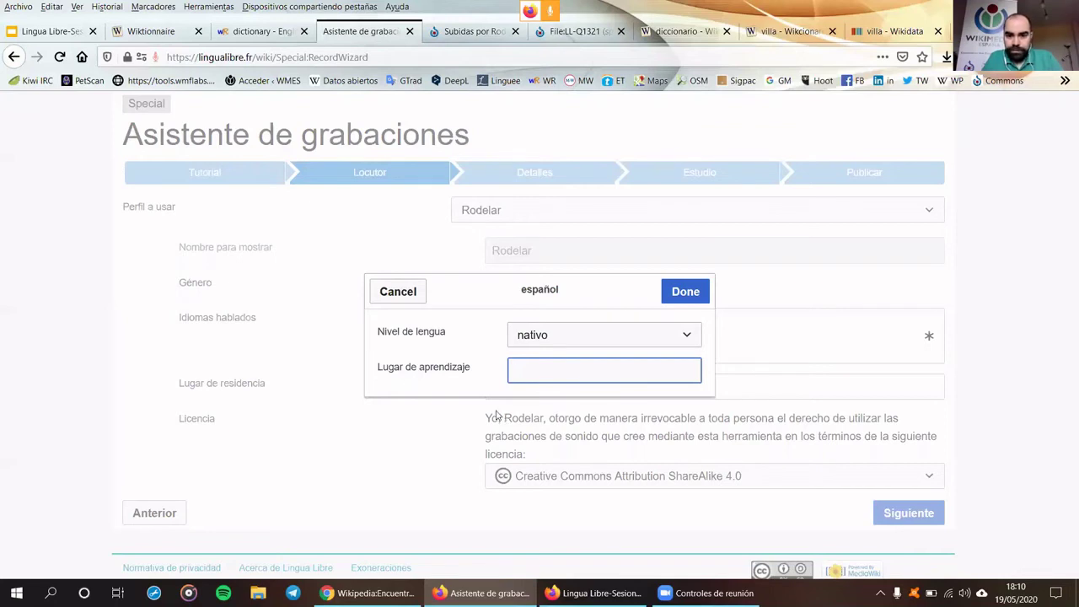
{"action": "left_click", "coordinate": [402, 287]}
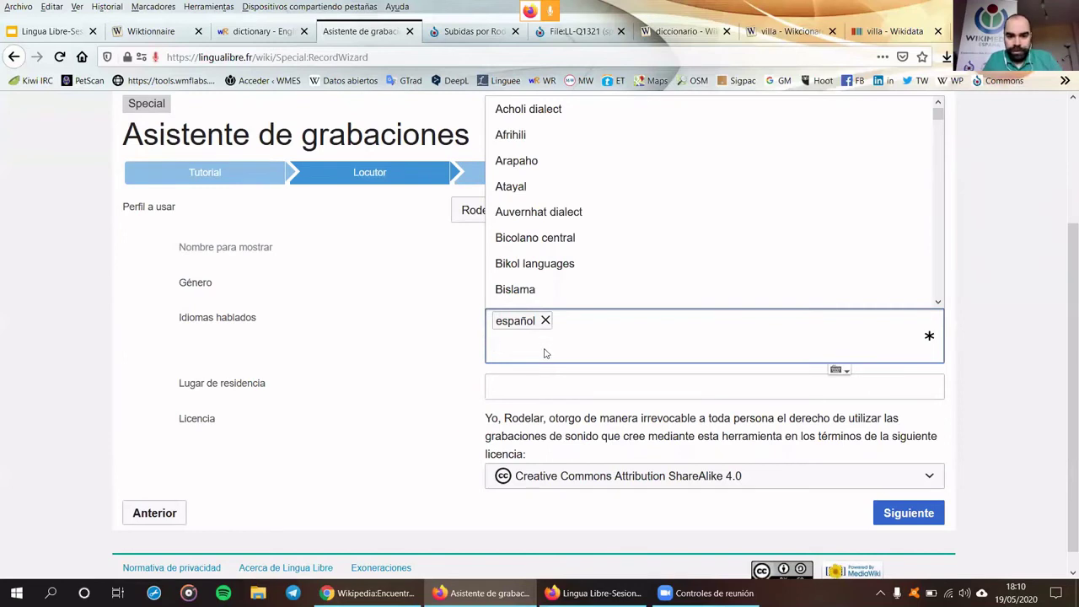
{"action": "left_click", "coordinate": [530, 380]}
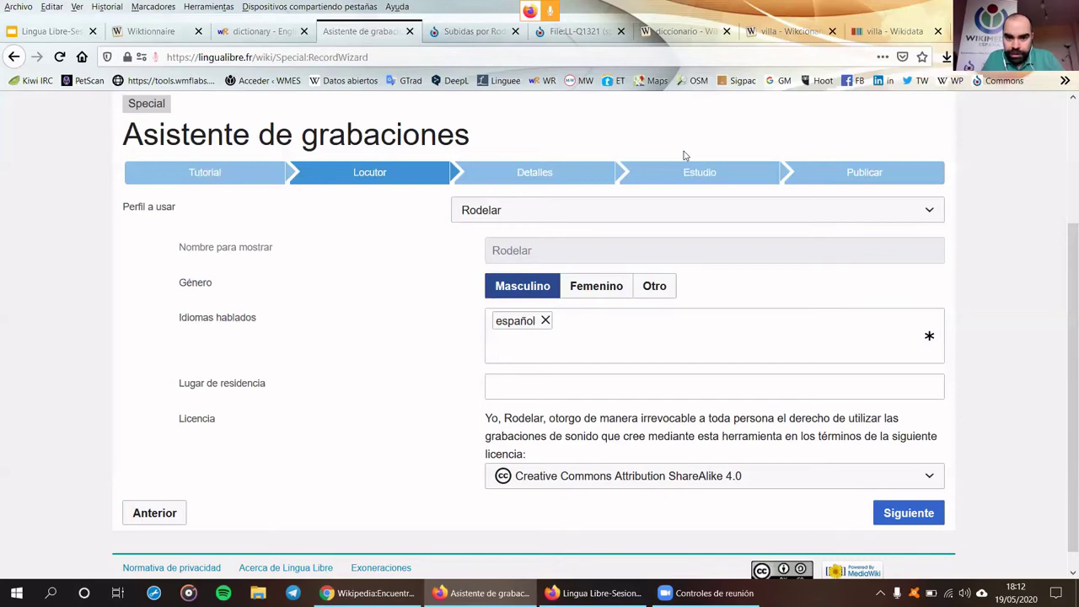
Play the España and Colombia pronunciations in Wikcionario's diccionario entry and return to Lingua Libre's recording wizard
{"action": "left_click", "coordinate": [671, 32]}
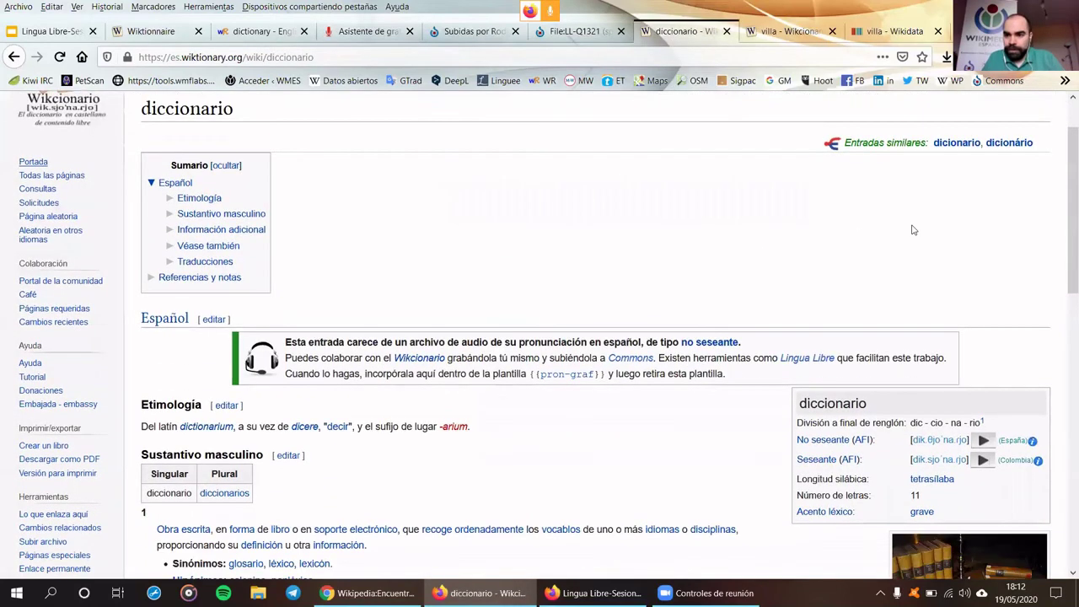
{"action": "scroll", "coordinate": [913, 229], "scroll_direction": "down", "scroll_amount": 3}
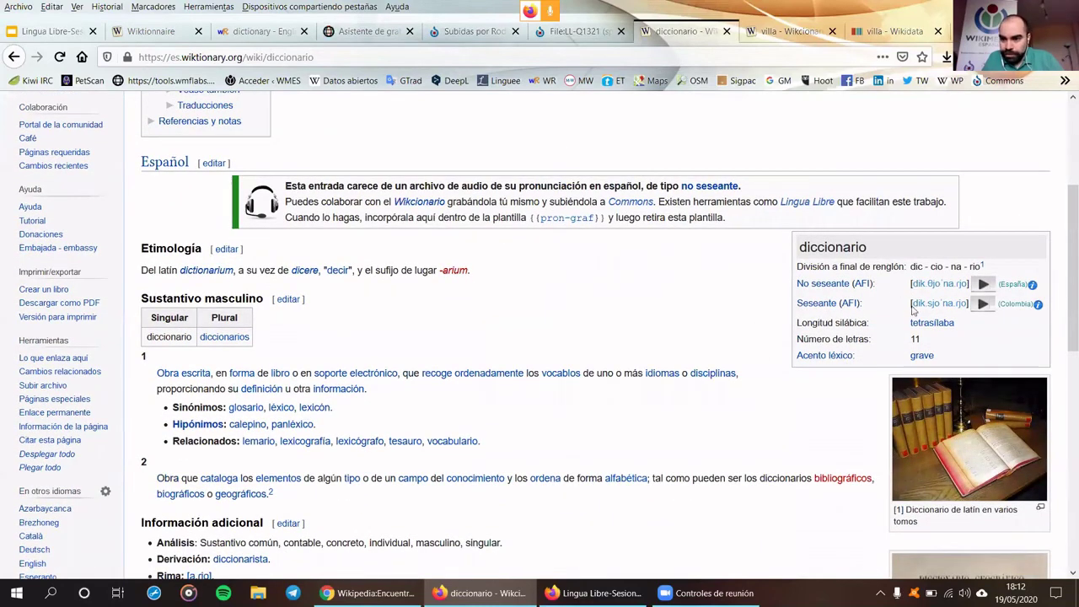
{"action": "left_click", "coordinate": [982, 285]}
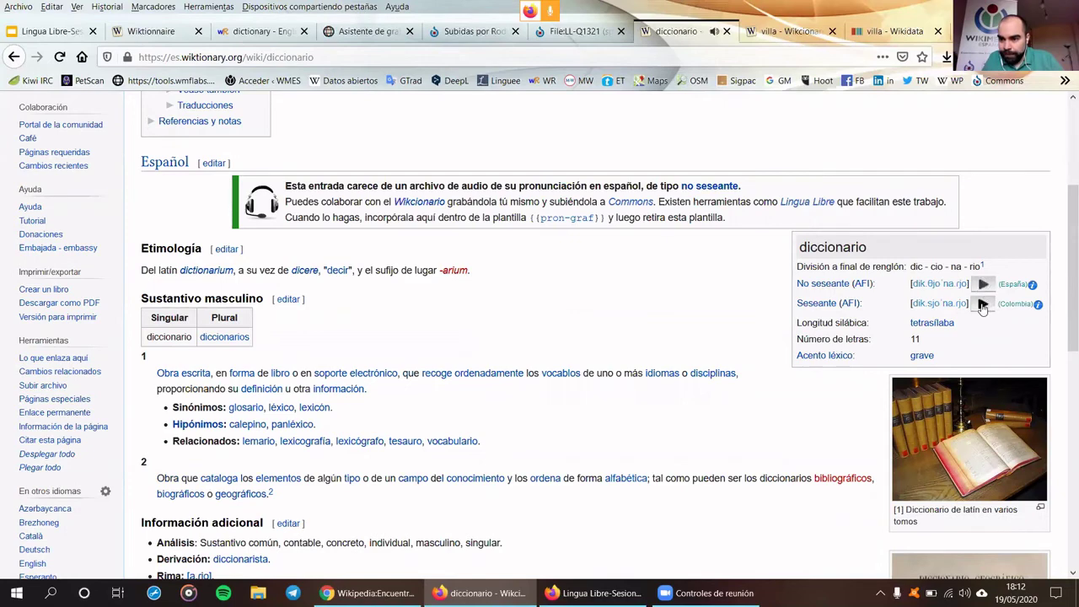
{"action": "left_click", "coordinate": [982, 305]}
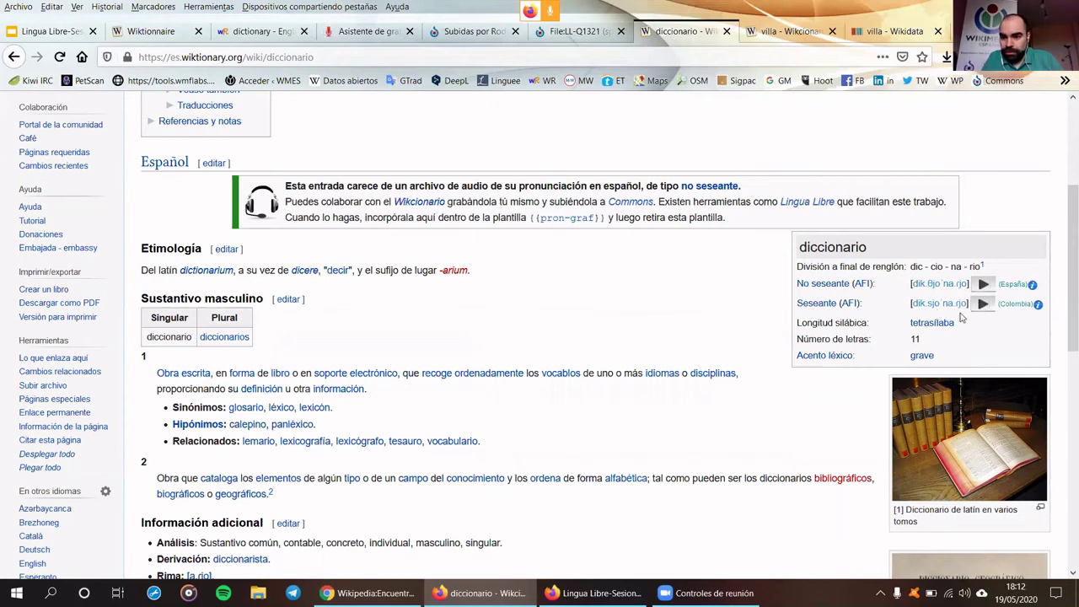
{"action": "left_click", "coordinate": [982, 305]}
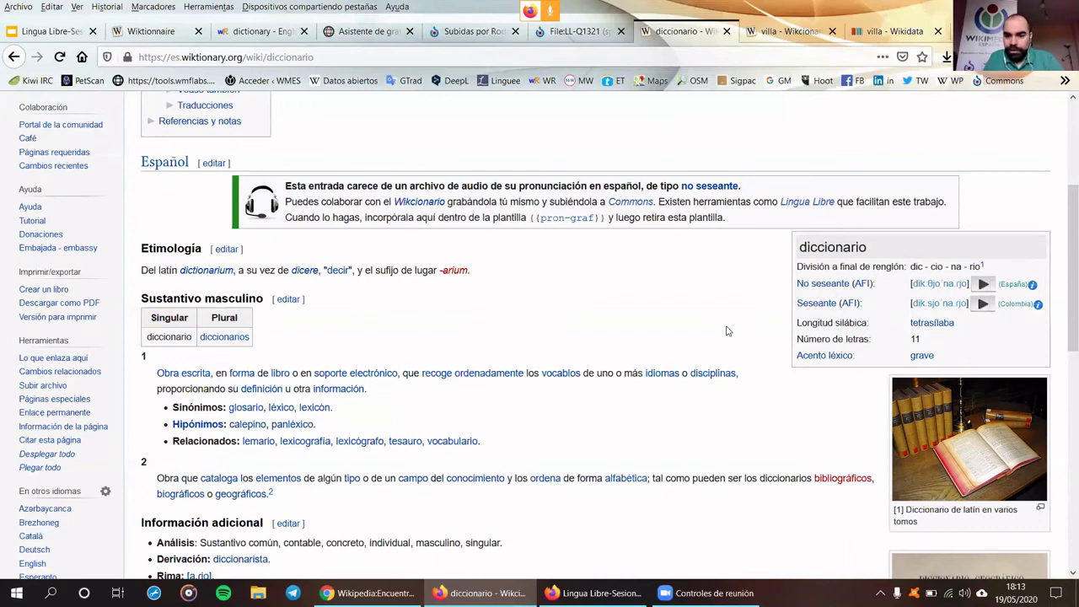
{"action": "left_click", "coordinate": [983, 305]}
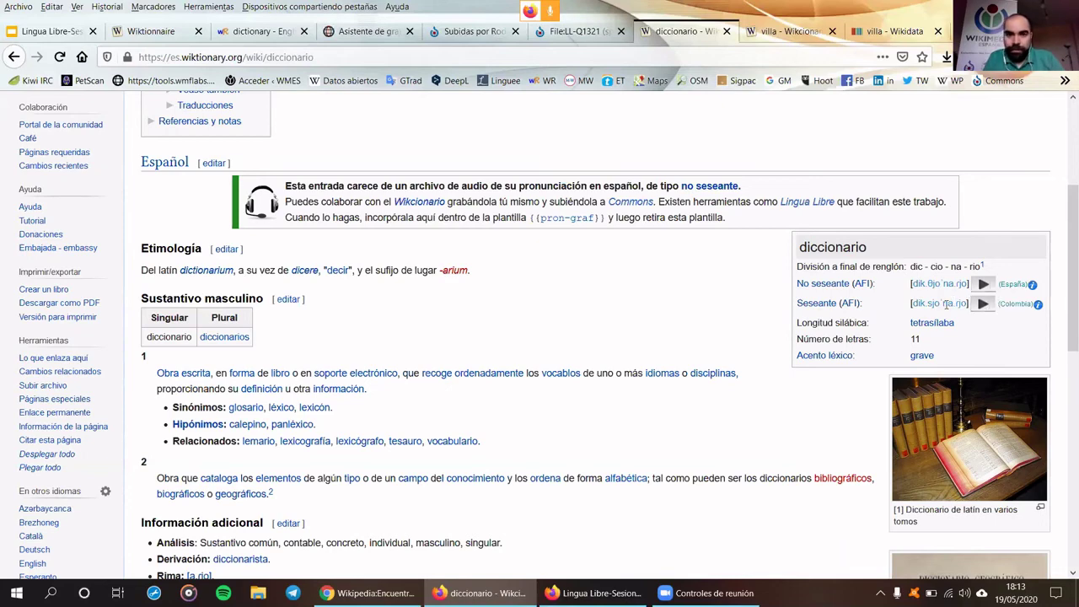
{"action": "left_click", "coordinate": [338, 36]}
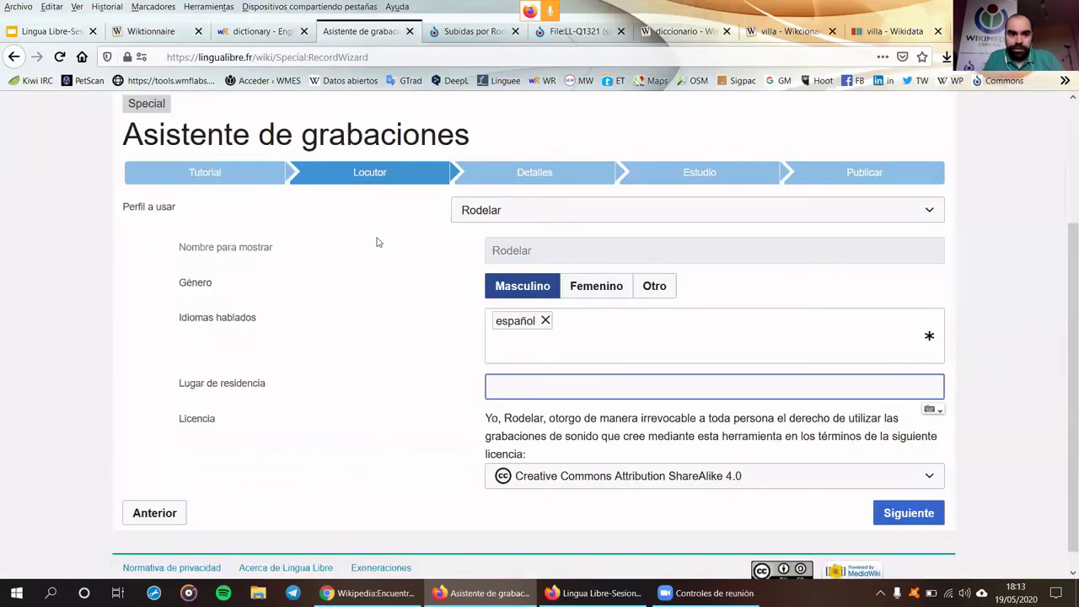
Switch to the Commons page of the "villa" recording and highlight its file name after the "File:" prefix
{"action": "scroll", "coordinate": [412, 332], "scroll_direction": "up", "scroll_amount": 3}
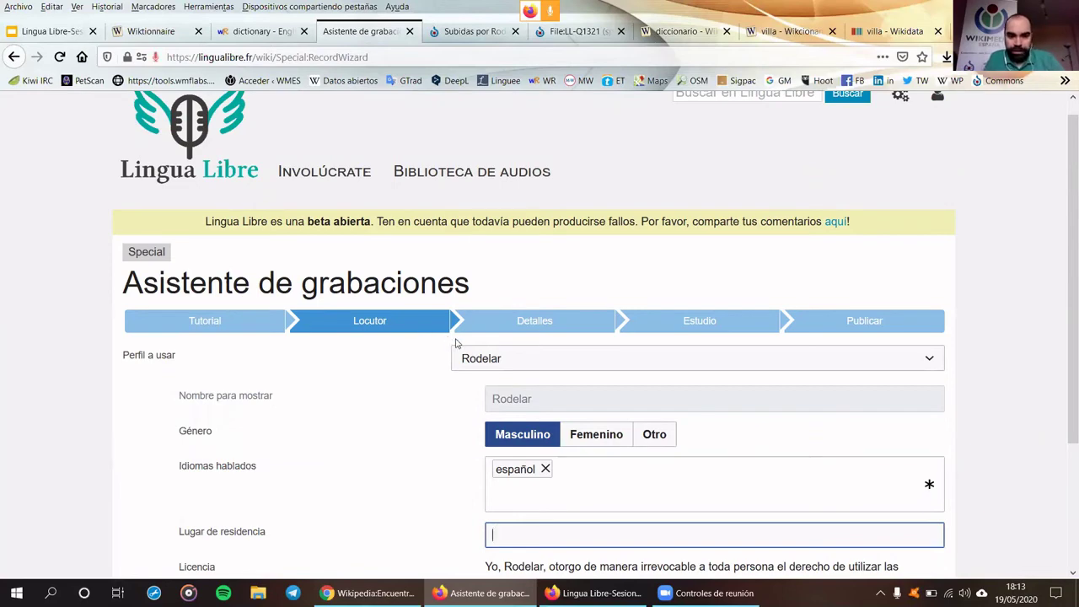
{"action": "left_click", "coordinate": [573, 31]}
{"action": "left_click", "coordinate": [325, 175]}
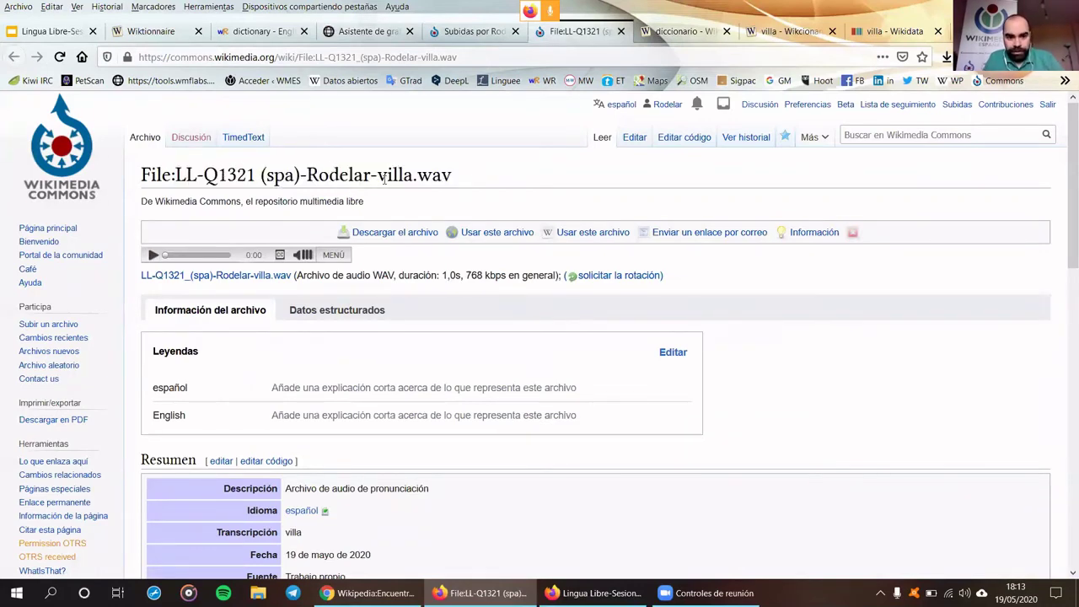
{"action": "left_click_drag", "start_coordinate": [455, 176], "coordinate": [178, 174]}
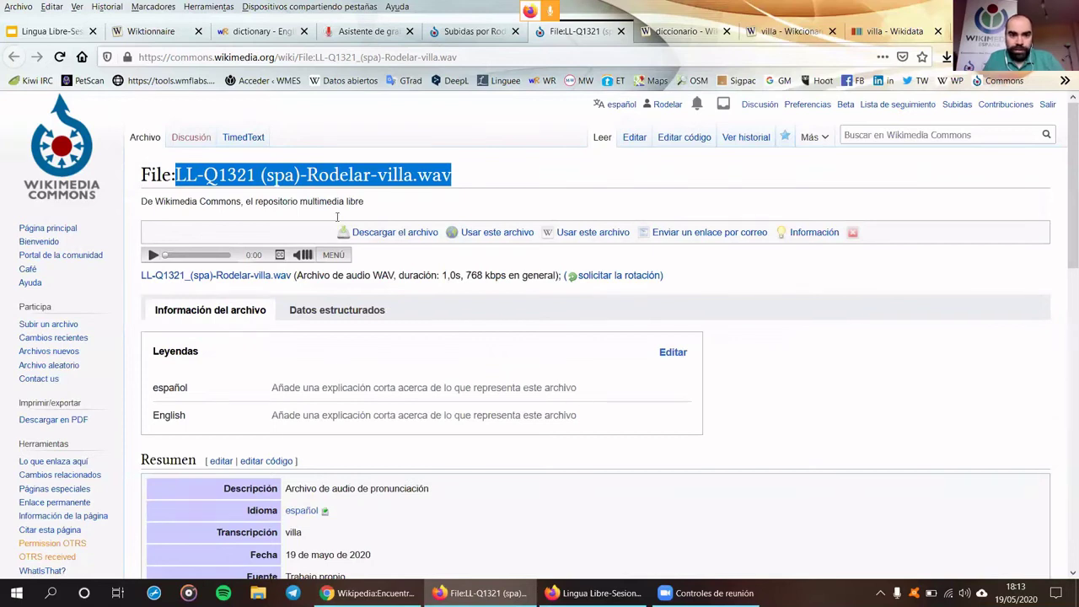
{"action": "left_click", "coordinate": [411, 172]}
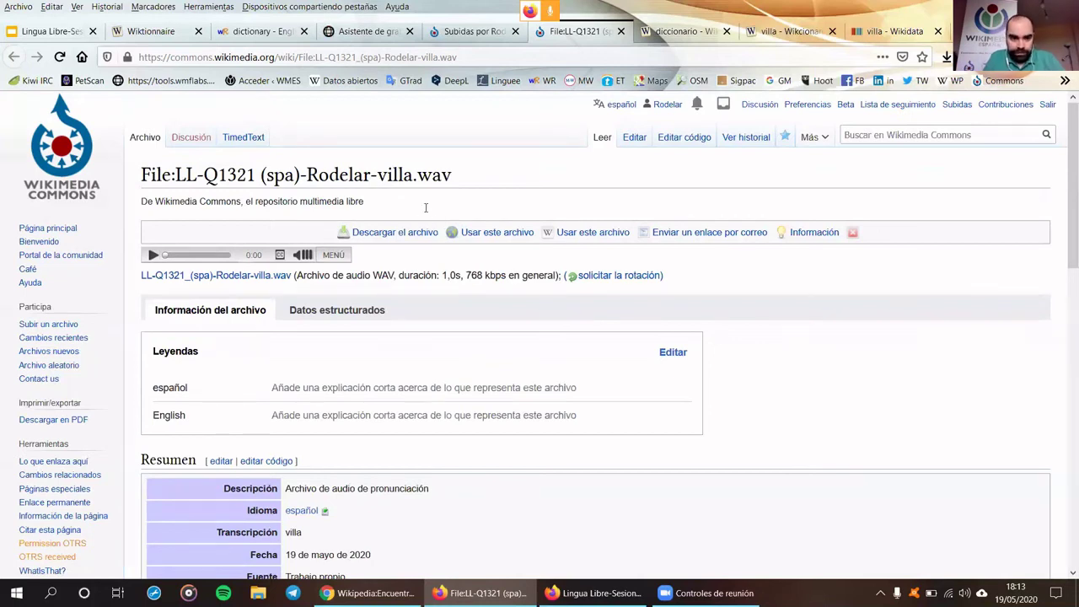
{"action": "left_click_drag", "start_coordinate": [462, 177], "coordinate": [176, 174]}
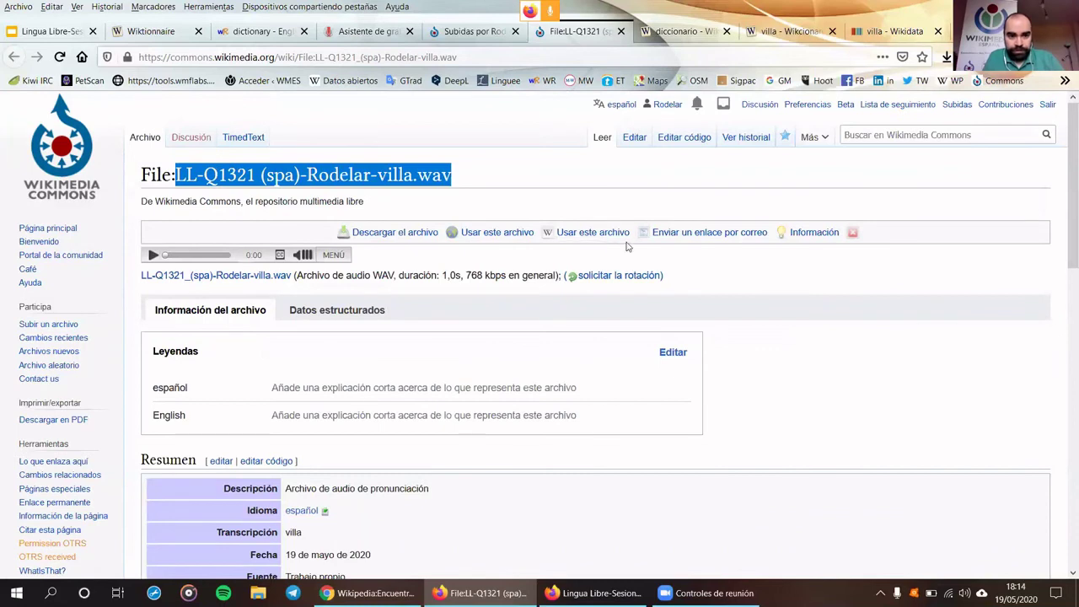
{"action": "left_click", "coordinate": [564, 190]}
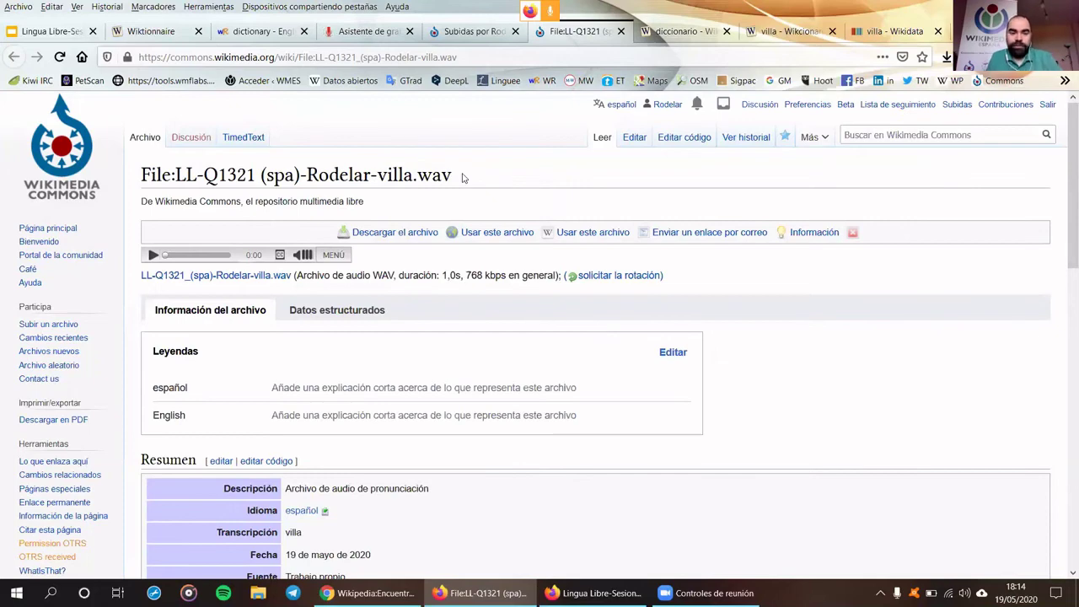
Review the "villa" recording's file history, licence and summary on Commons, and highlight its file name again
{"action": "scroll", "coordinate": [469, 218], "scroll_direction": "down", "scroll_amount": 10}
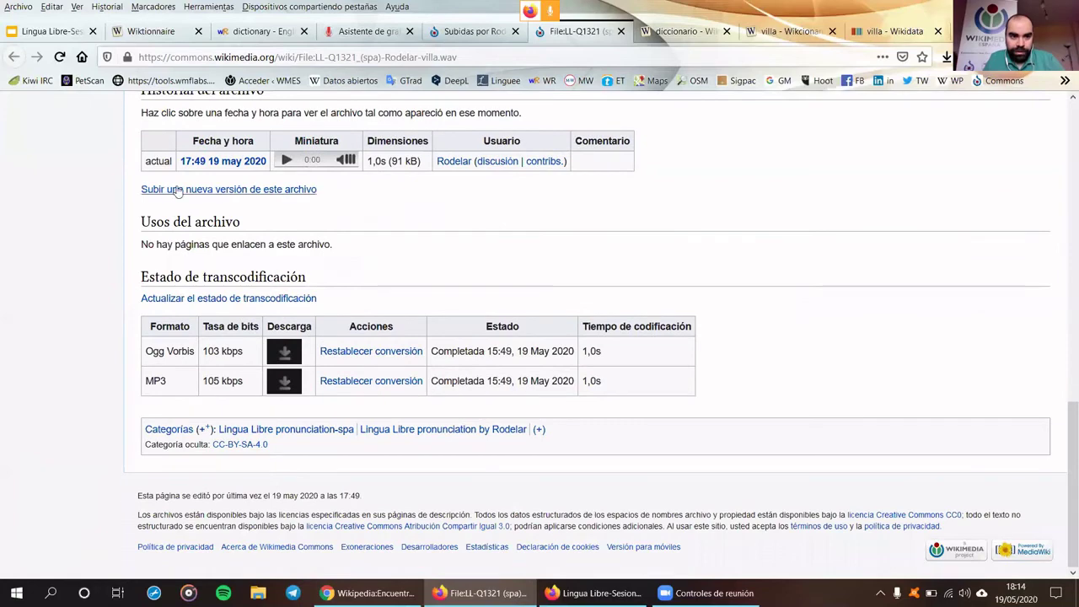
{"action": "scroll", "coordinate": [210, 192], "scroll_direction": "up", "scroll_amount": 2}
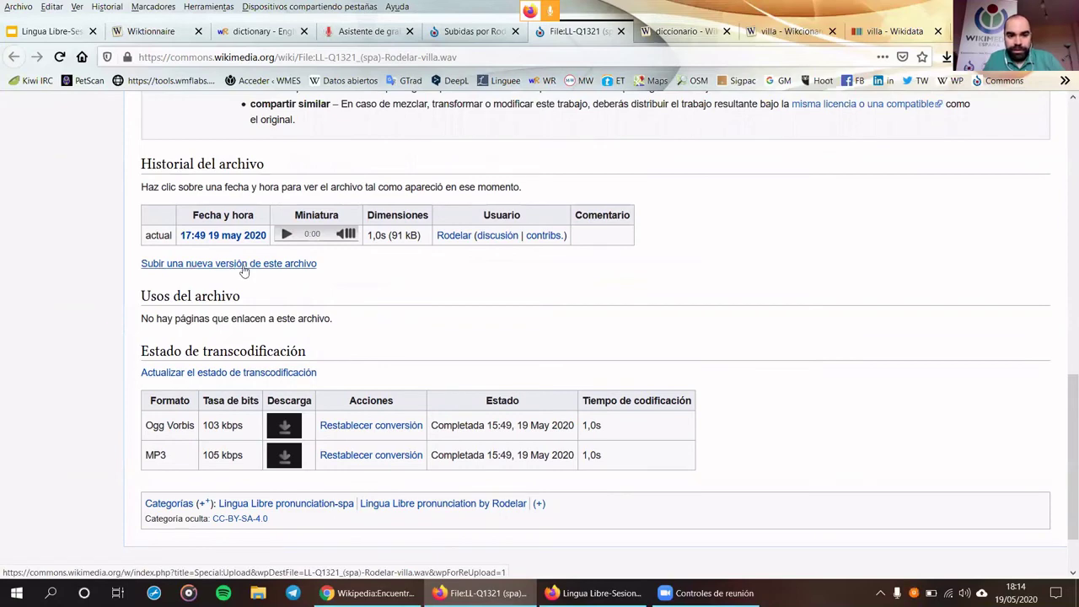
{"action": "scroll", "coordinate": [253, 270], "scroll_direction": "up", "scroll_amount": 1}
{"action": "scroll", "coordinate": [289, 314], "scroll_direction": "up", "scroll_amount": 2}
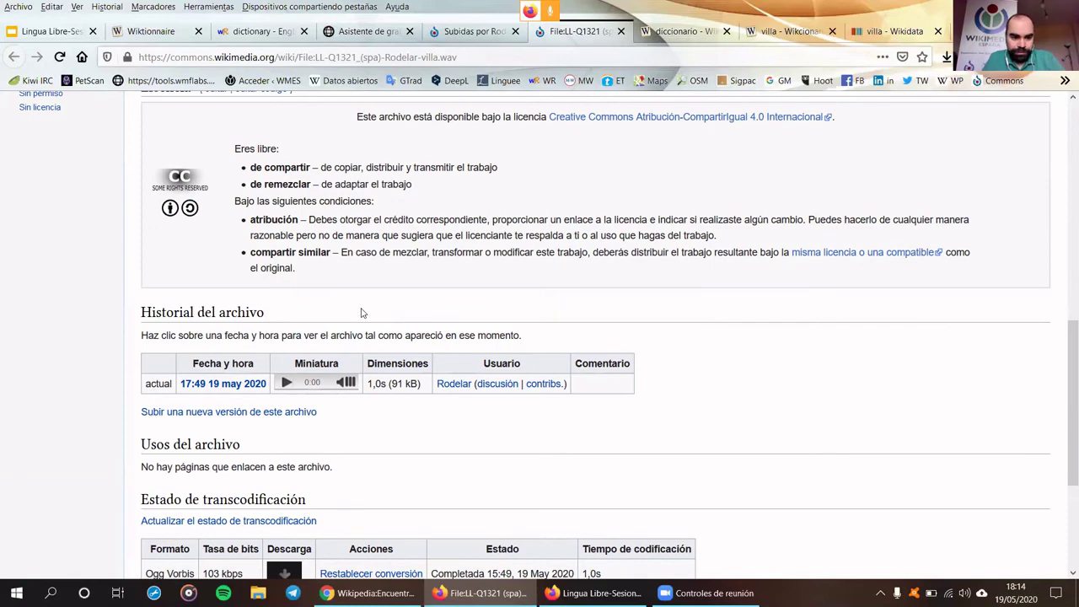
{"action": "scroll", "coordinate": [362, 312], "scroll_direction": "up", "scroll_amount": 1}
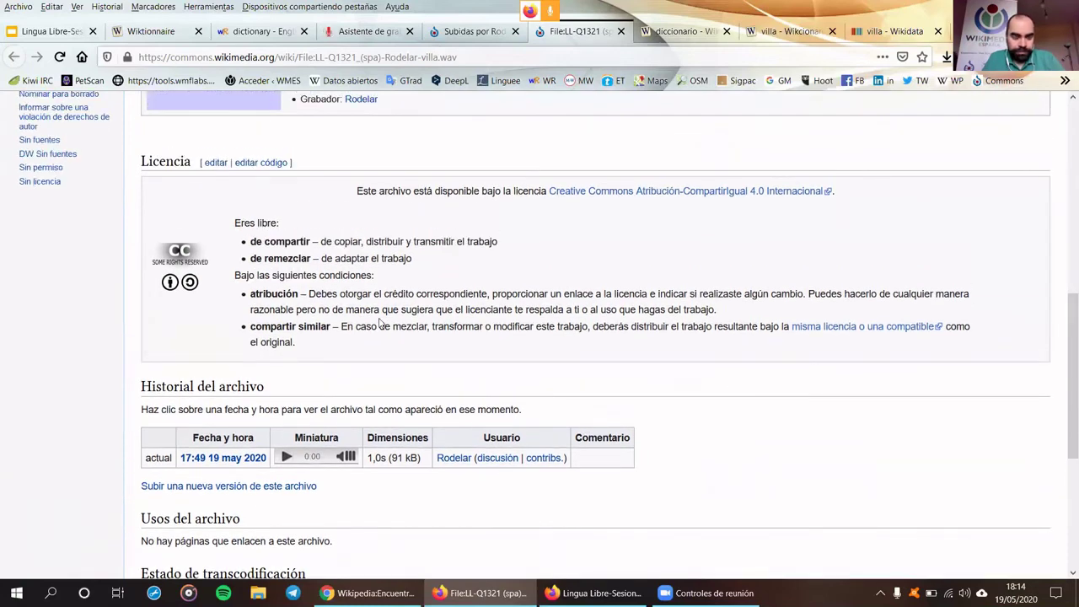
{"action": "scroll", "coordinate": [744, 277], "scroll_direction": "up", "scroll_amount": 2}
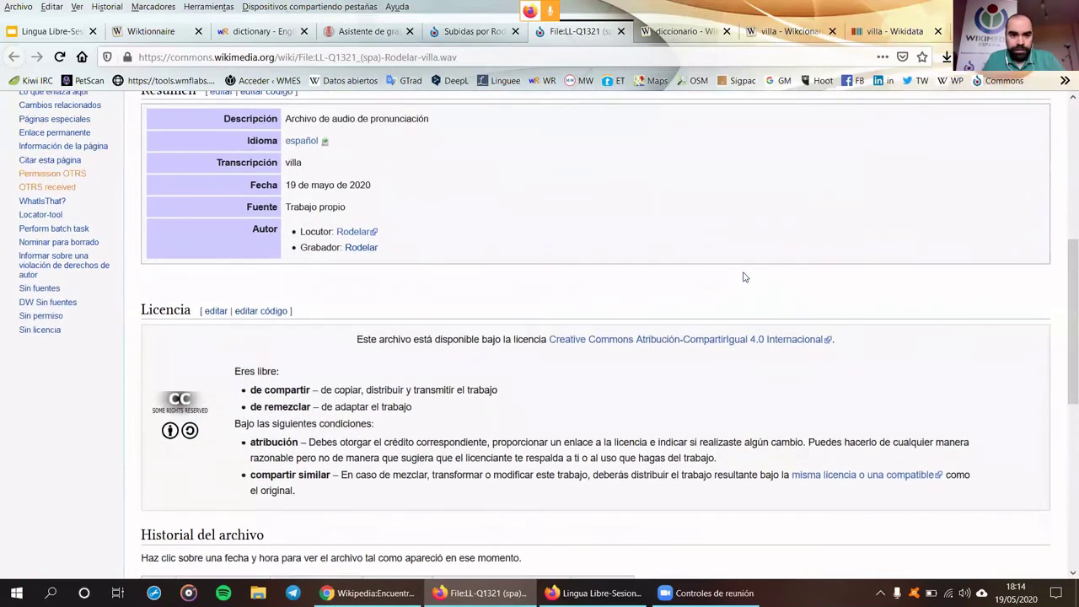
{"action": "scroll", "coordinate": [745, 276], "scroll_direction": "up", "scroll_amount": 2}
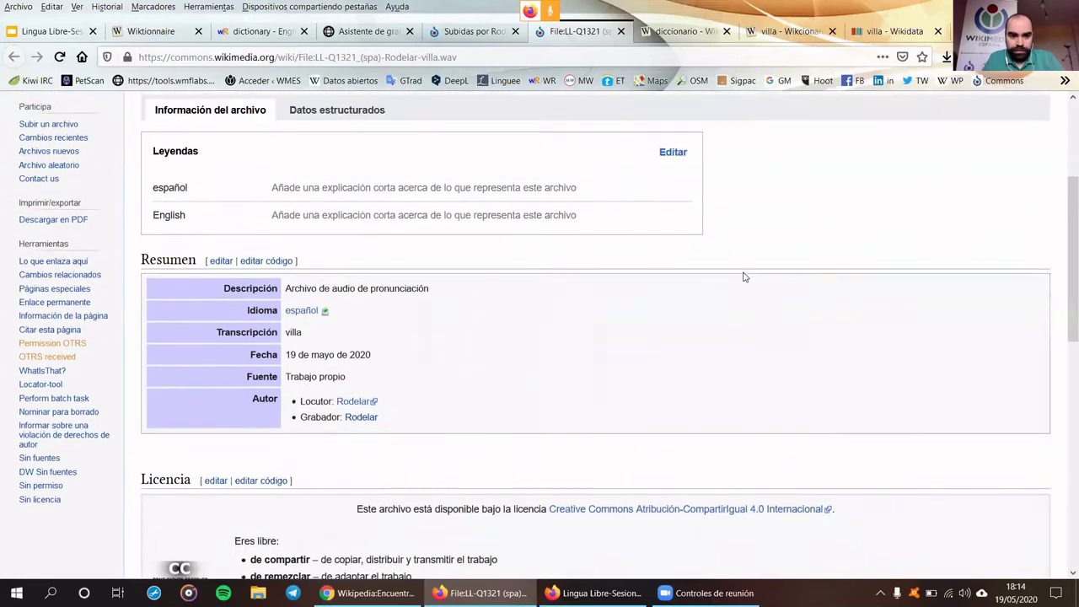
{"action": "scroll", "coordinate": [744, 277], "scroll_direction": "up", "scroll_amount": 3}
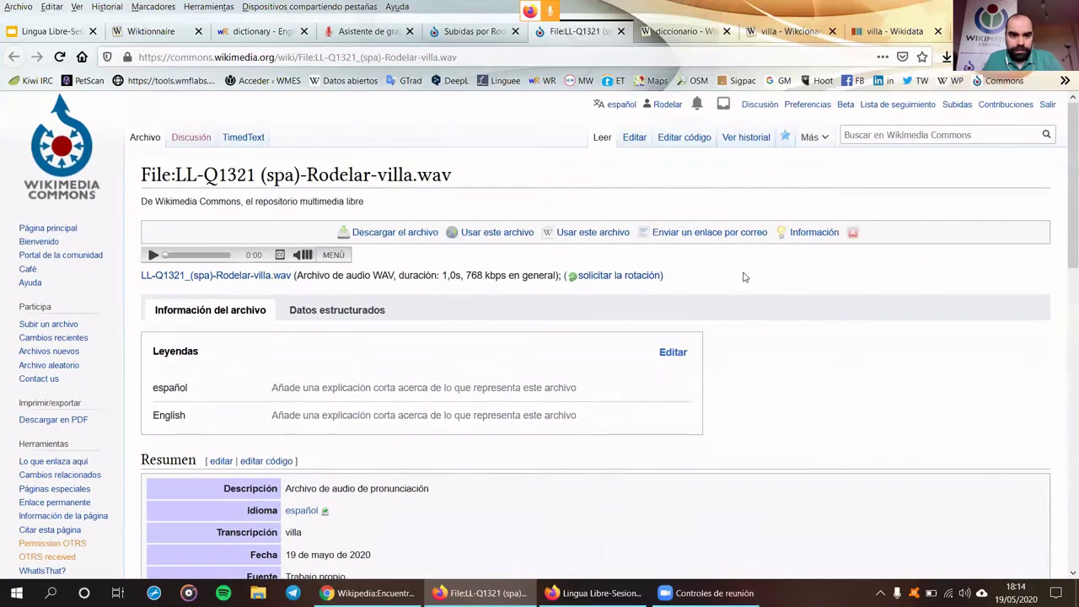
{"action": "left_click_drag", "start_coordinate": [477, 174], "coordinate": [175, 175]}
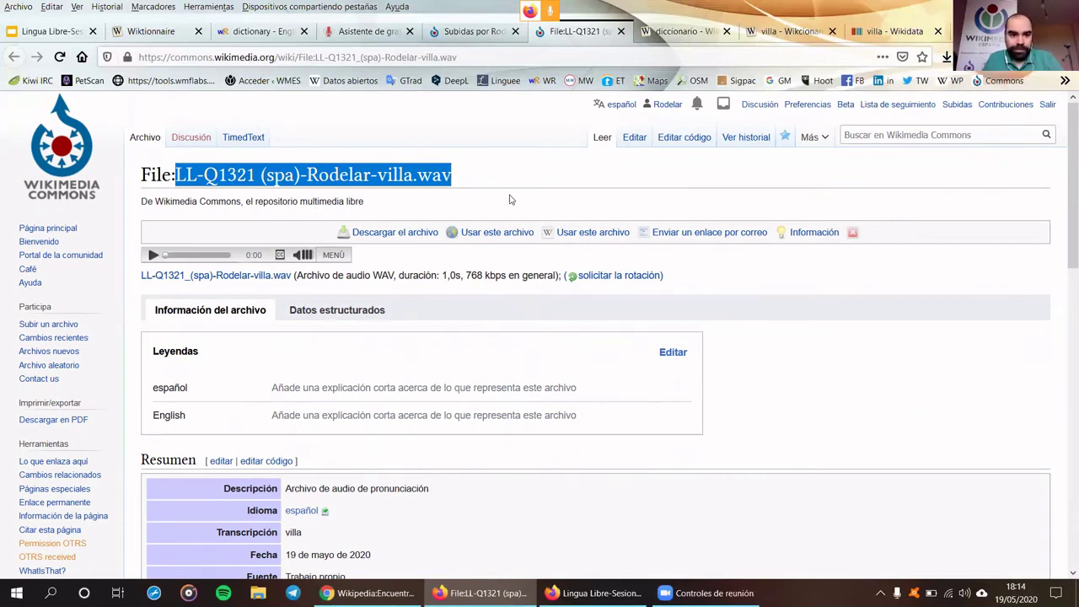
{"action": "left_click", "coordinate": [412, 175]}
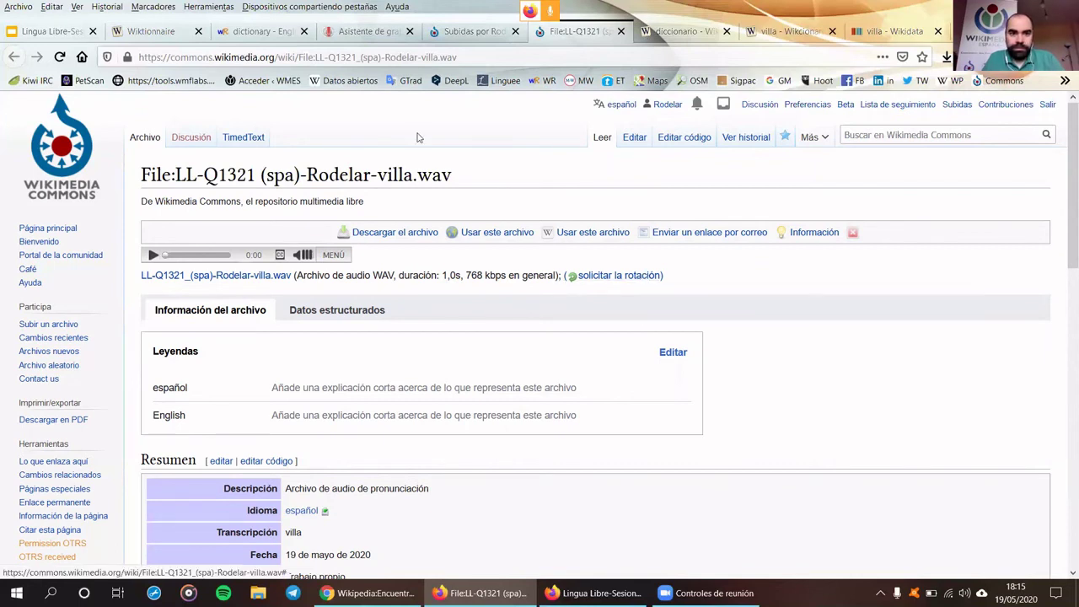
Return to Lingua Libre's recording wizard and review the speaker fields of the Locutor stage
{"action": "left_click", "coordinate": [360, 34]}
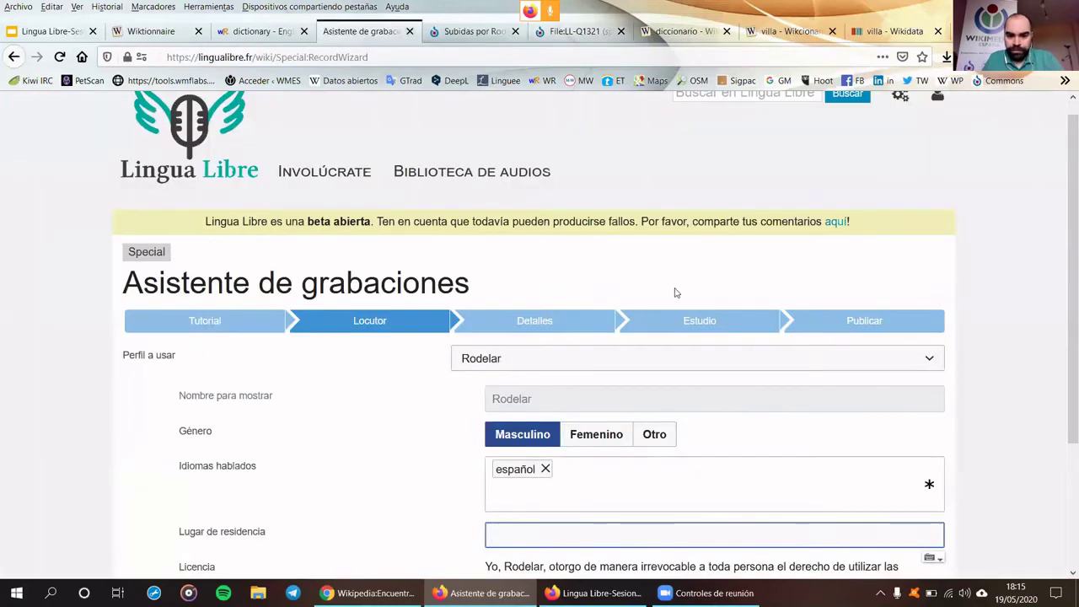
{"action": "scroll", "coordinate": [674, 291], "scroll_direction": "down", "scroll_amount": 3}
{"action": "scroll", "coordinate": [674, 291], "scroll_direction": "down", "scroll_amount": 1}
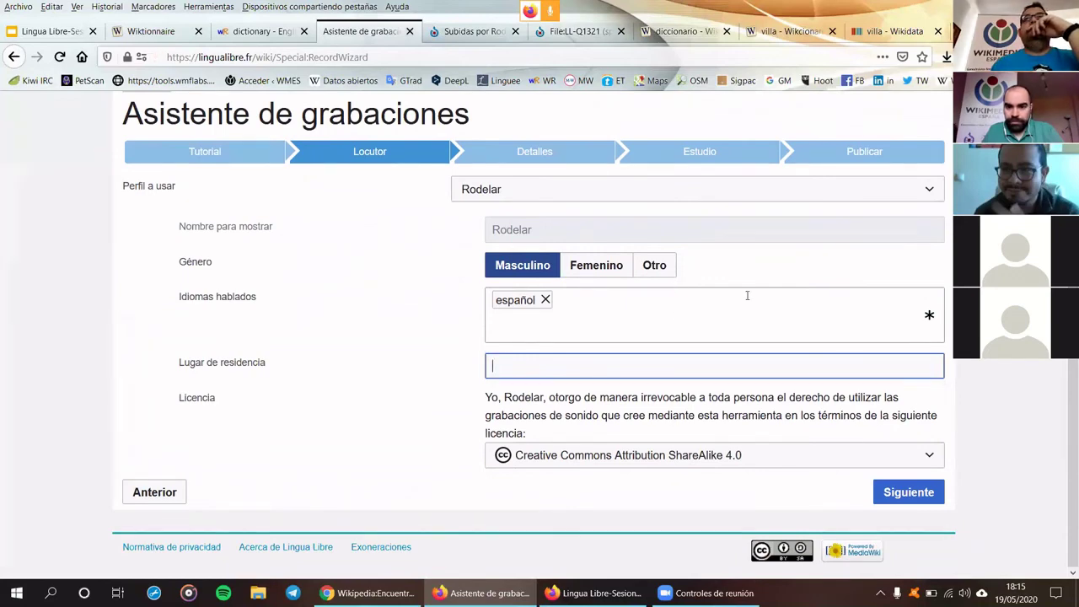
{"action": "scroll", "coordinate": [747, 295], "scroll_direction": "up", "scroll_amount": 3}
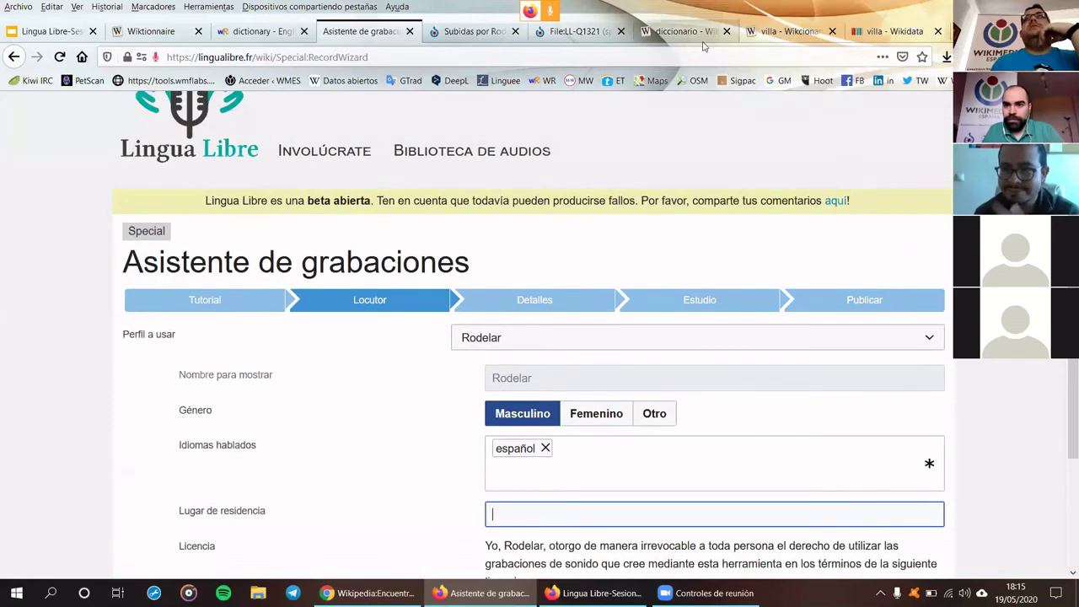
Open the "villa" recording's Commons category Lingua Libre pronunciation-spa, and bring up the Wikipedia home page in a separate tab
{"action": "left_click", "coordinate": [576, 34]}
{"action": "scroll", "coordinate": [489, 311], "scroll_direction": "down", "scroll_amount": 10}
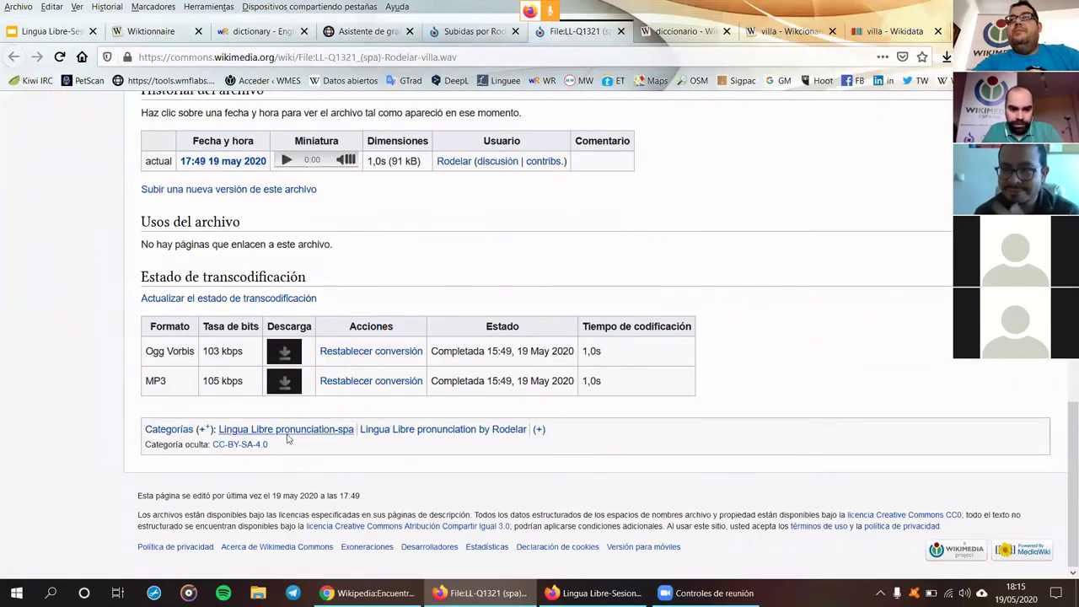
{"action": "left_click", "coordinate": [286, 431]}
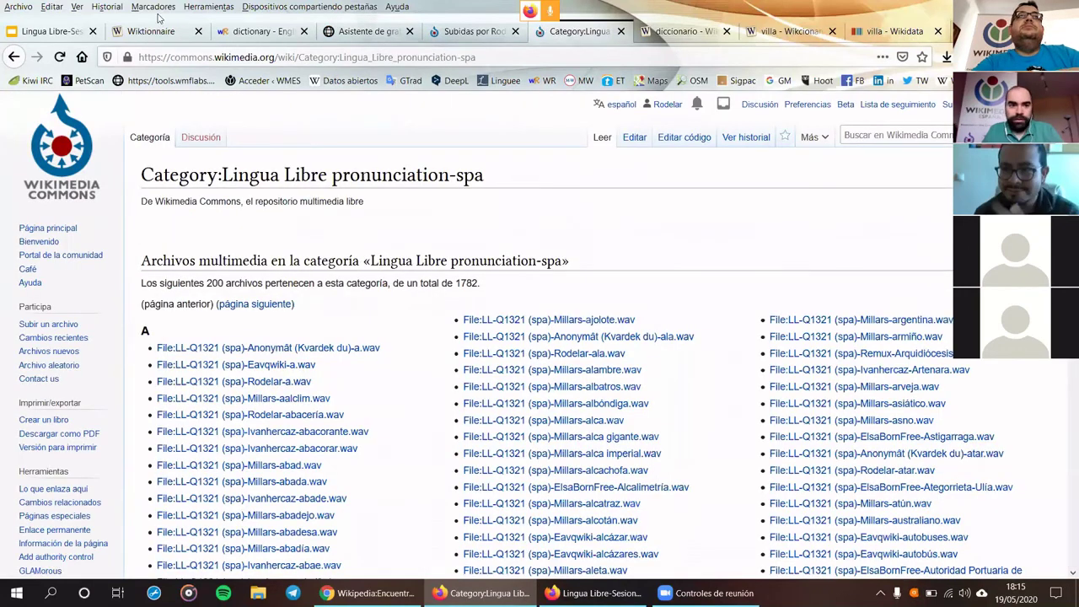
{"action": "key", "text": "alt+Home"}
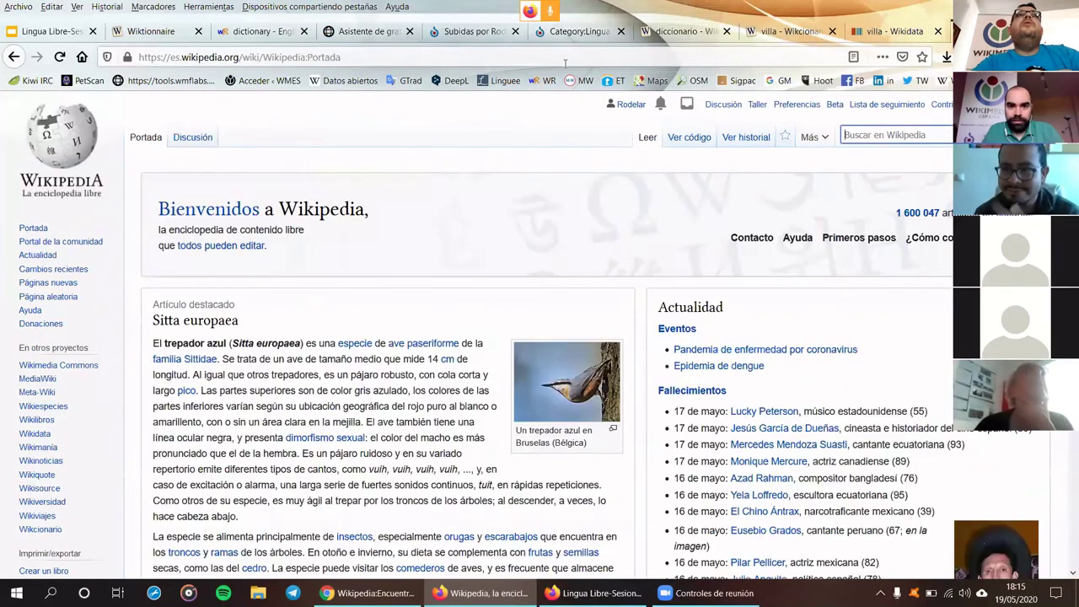
{"action": "key", "text": "alt+h"}
{"action": "left_click", "coordinate": [299, 96]}
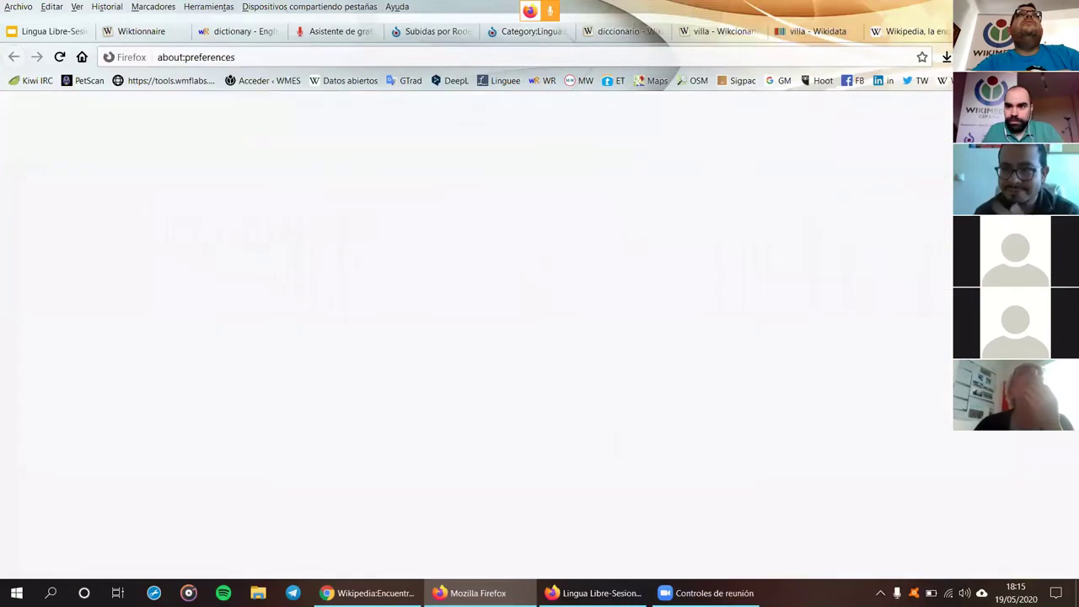
{"action": "key", "text": "ctrl+w"}
{"action": "left_click", "coordinate": [209, 7]}
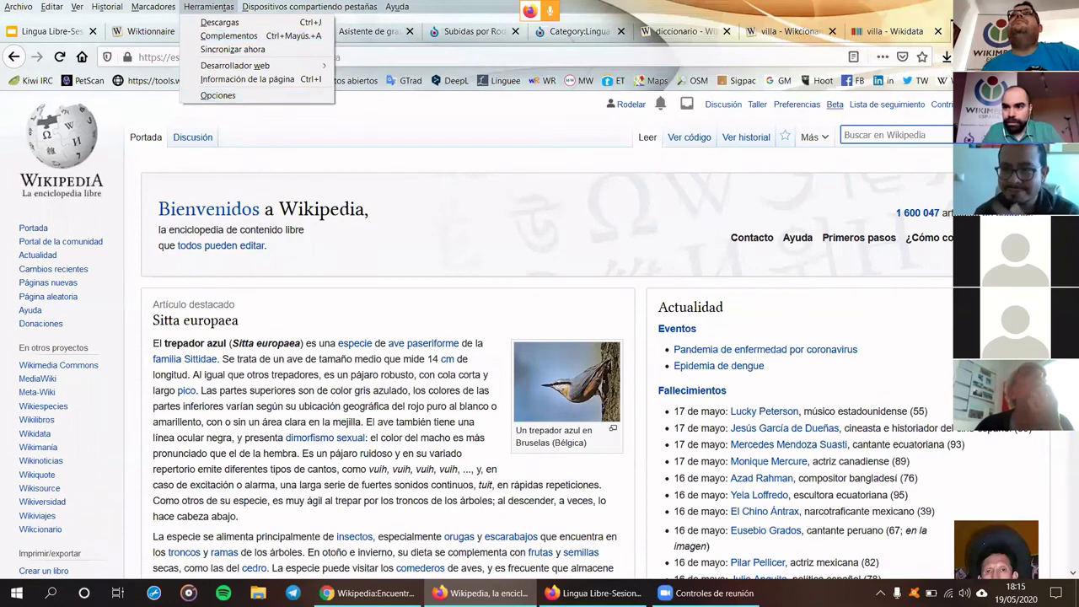
Open the GLAMorous tool from the Commons tools in the Wikipedia bookmarks
{"action": "left_click", "coordinate": [153, 7]}
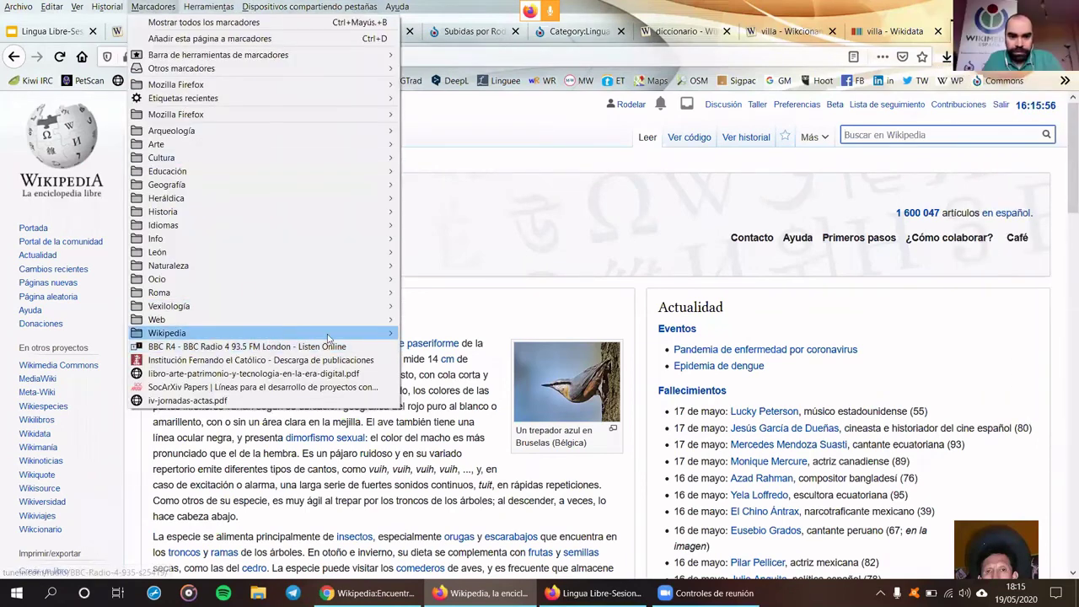
{"action": "mouse_move", "coordinate": [329, 337]}
{"action": "mouse_move", "coordinate": [667, 81]}
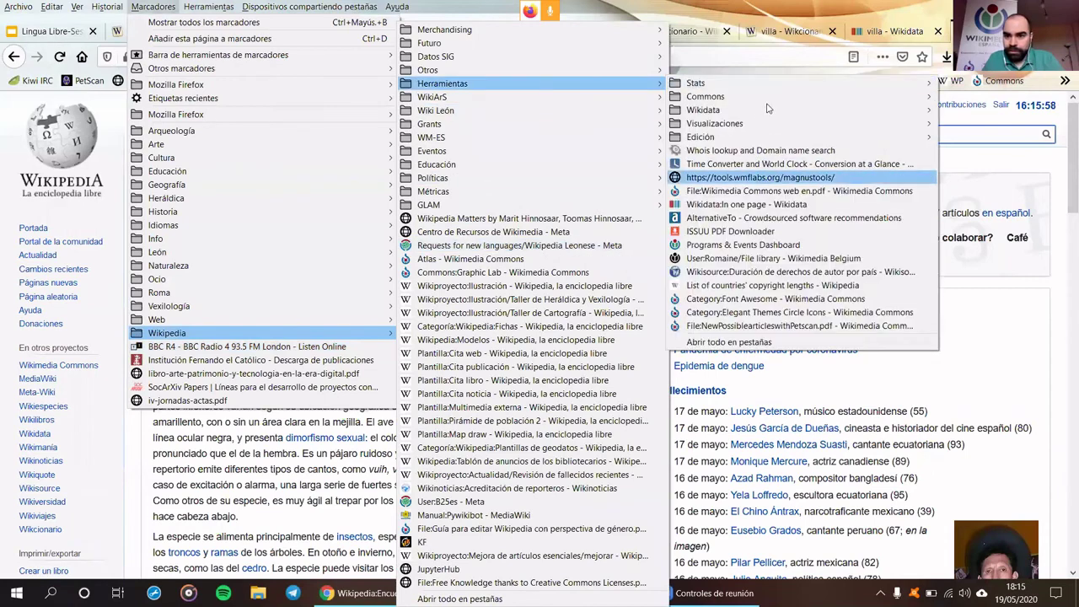
{"action": "mouse_move", "coordinate": [725, 100]}
{"action": "left_click", "coordinate": [455, 122]}
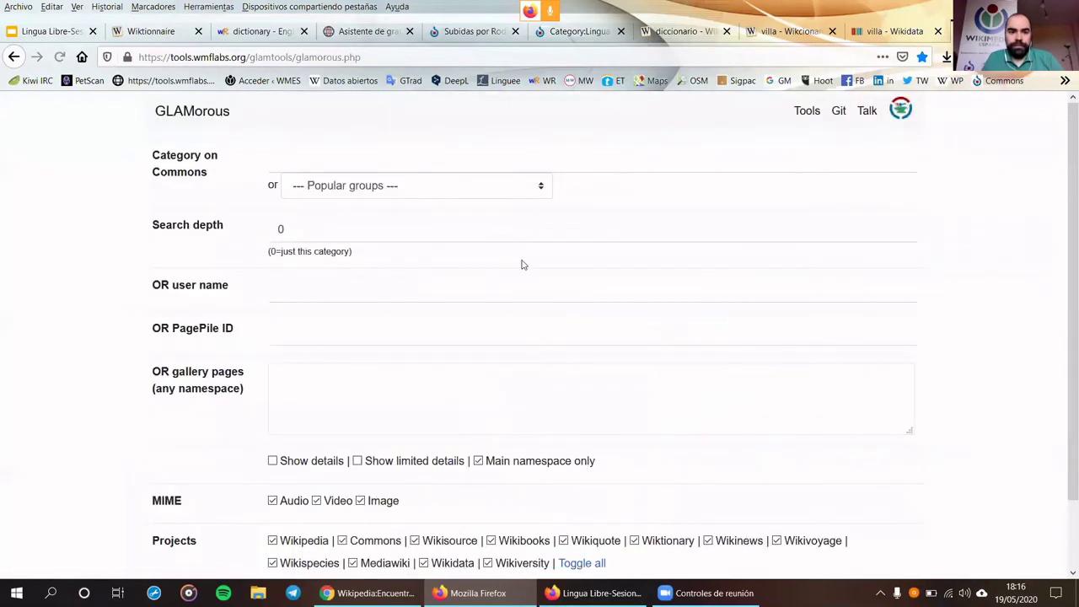
Copy the category name "Lingua Libre pronunciation-spa" from its Commons page and enter it as GLAMorous's Category on Commons
{"action": "left_click", "coordinate": [675, 34]}
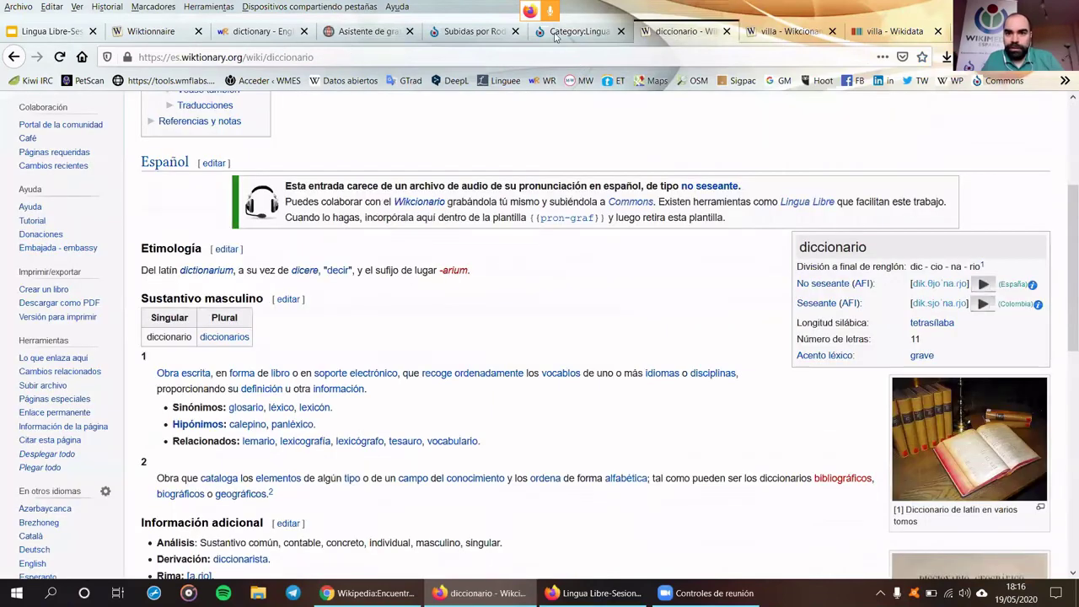
{"action": "left_click", "coordinate": [577, 31]}
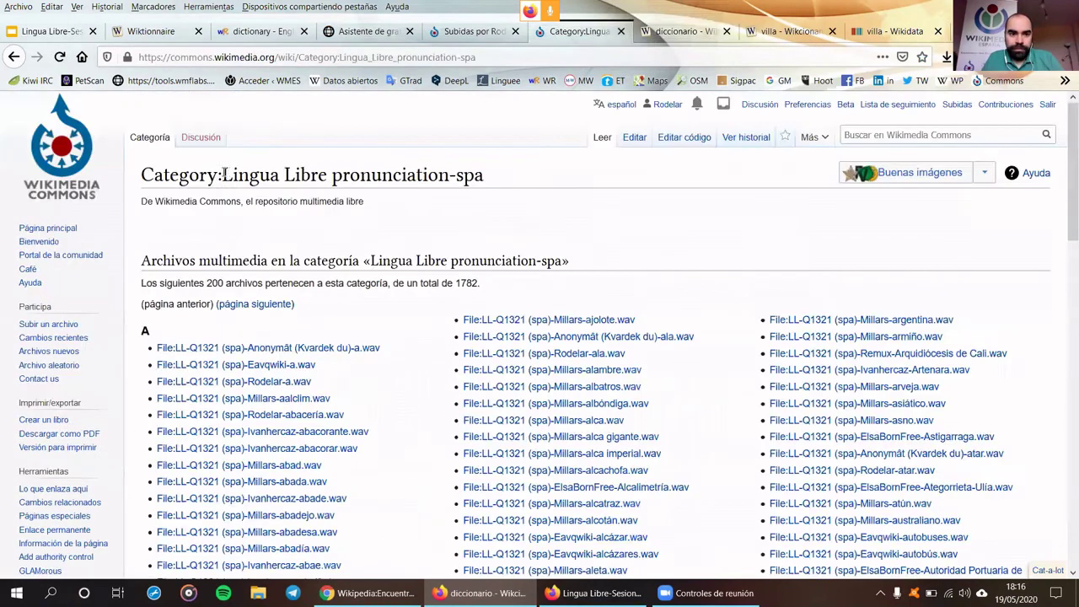
{"action": "left_click_drag", "start_coordinate": [485, 176], "coordinate": [221, 175]}
{"action": "key", "text": "ctrl+c"}
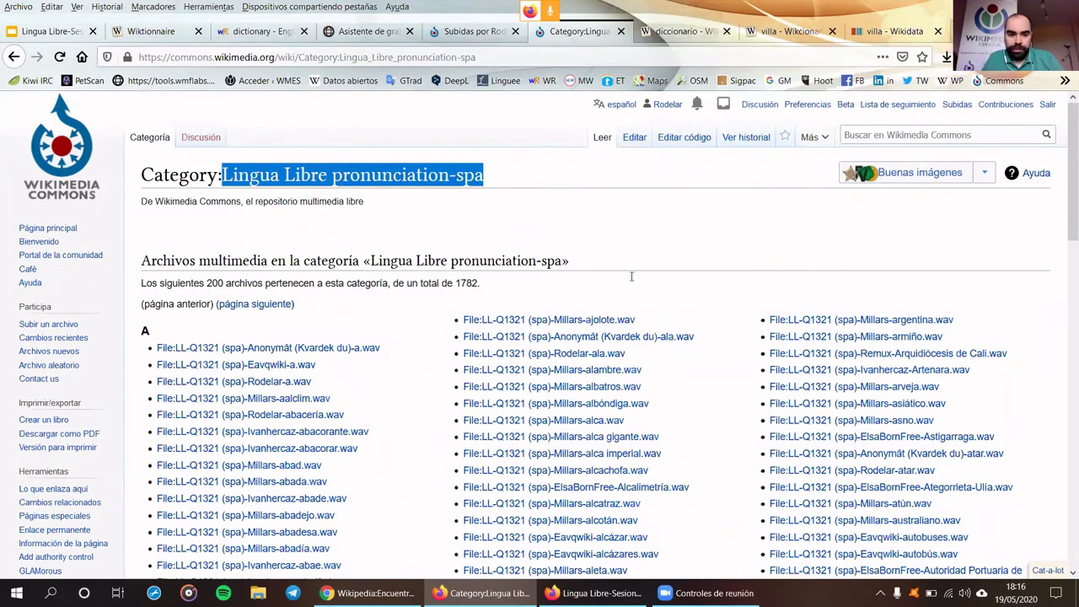
{"action": "key", "text": "ctrl+Tab"}
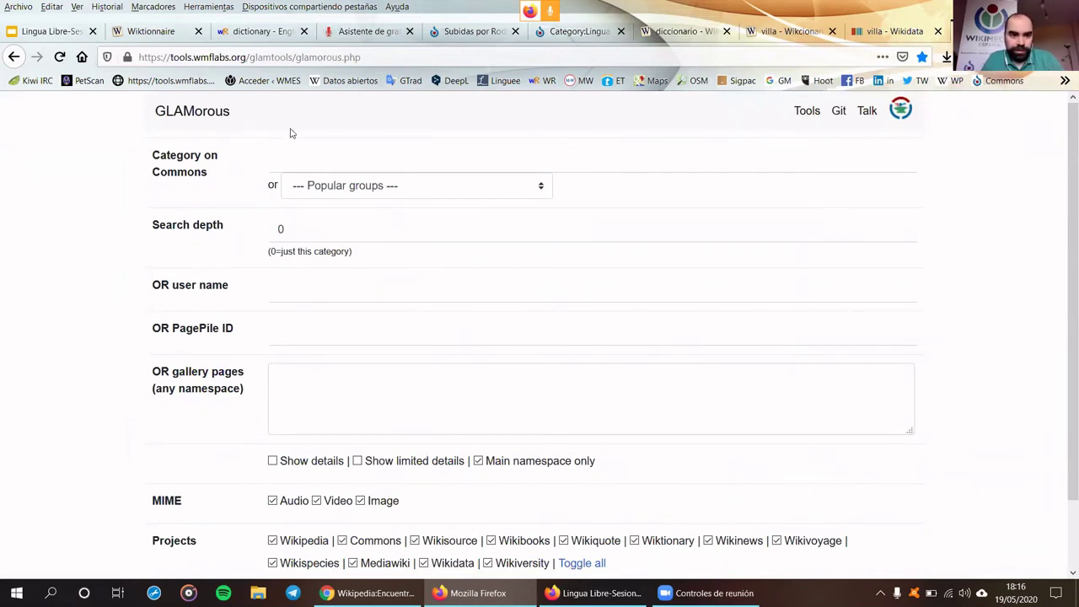
{"action": "left_click", "coordinate": [321, 162]}
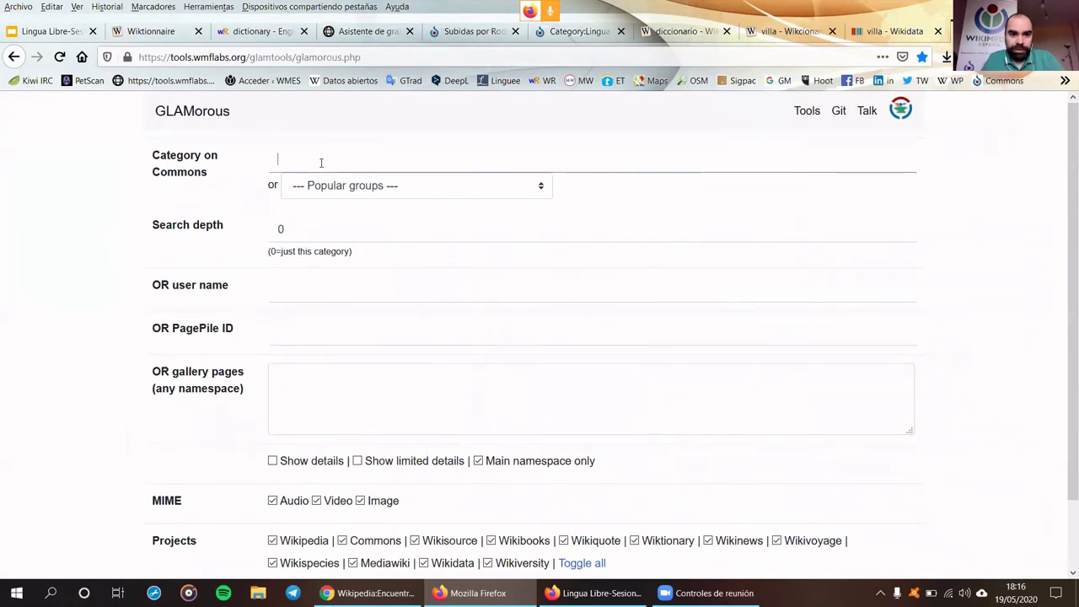
{"action": "key", "text": "ctrl+v"}
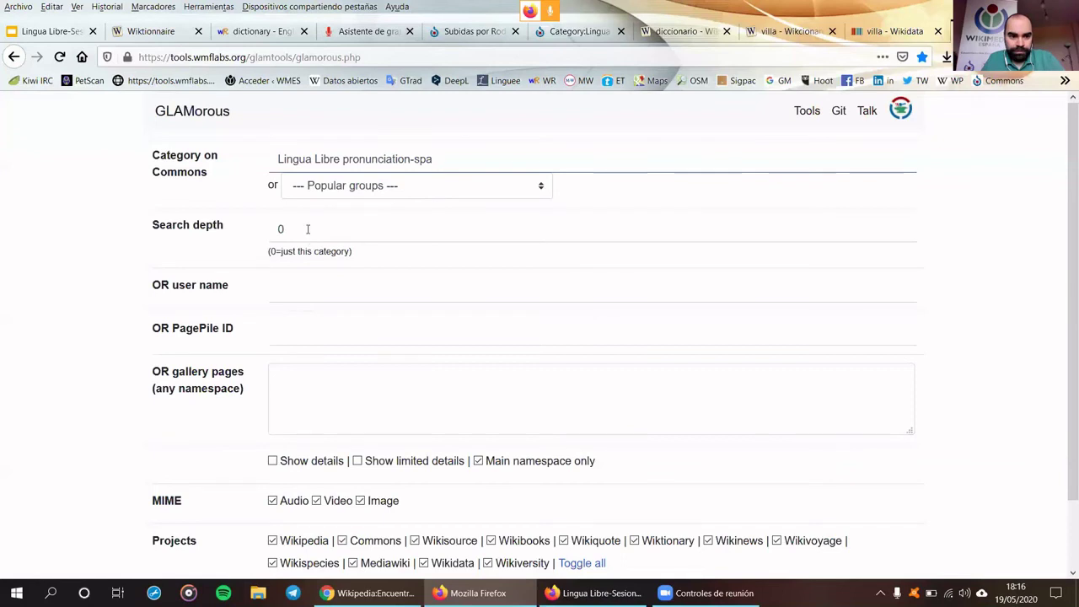
Enable Show details and run the GLAMorous usage report for the category
{"action": "scroll", "coordinate": [362, 302], "scroll_direction": "down", "scroll_amount": 1}
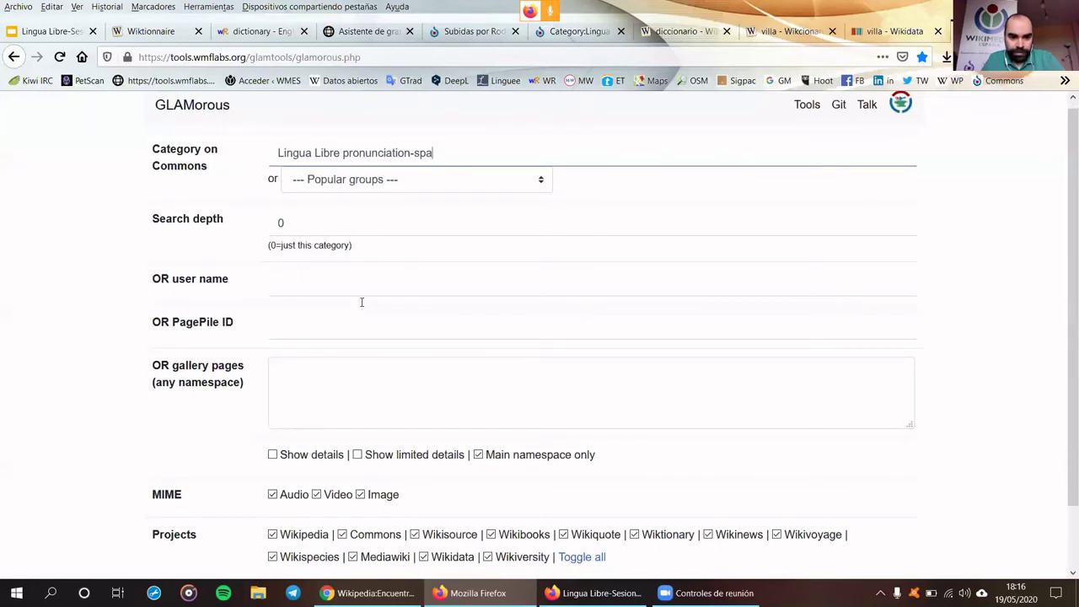
{"action": "scroll", "coordinate": [293, 374], "scroll_direction": "down", "scroll_amount": 2}
{"action": "left_click", "coordinate": [308, 389]}
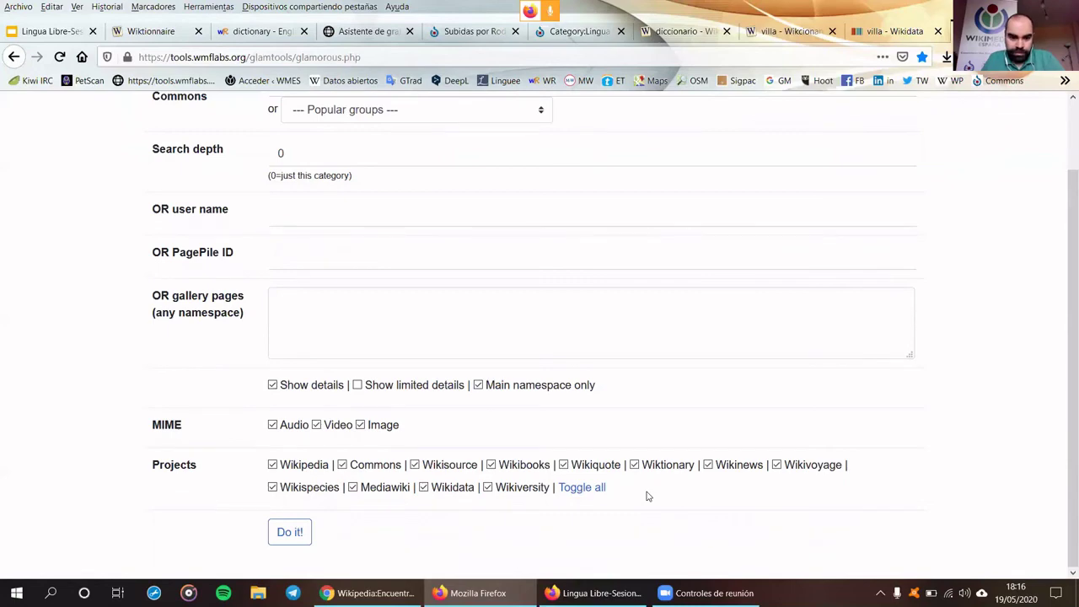
{"action": "key", "text": "F5"}
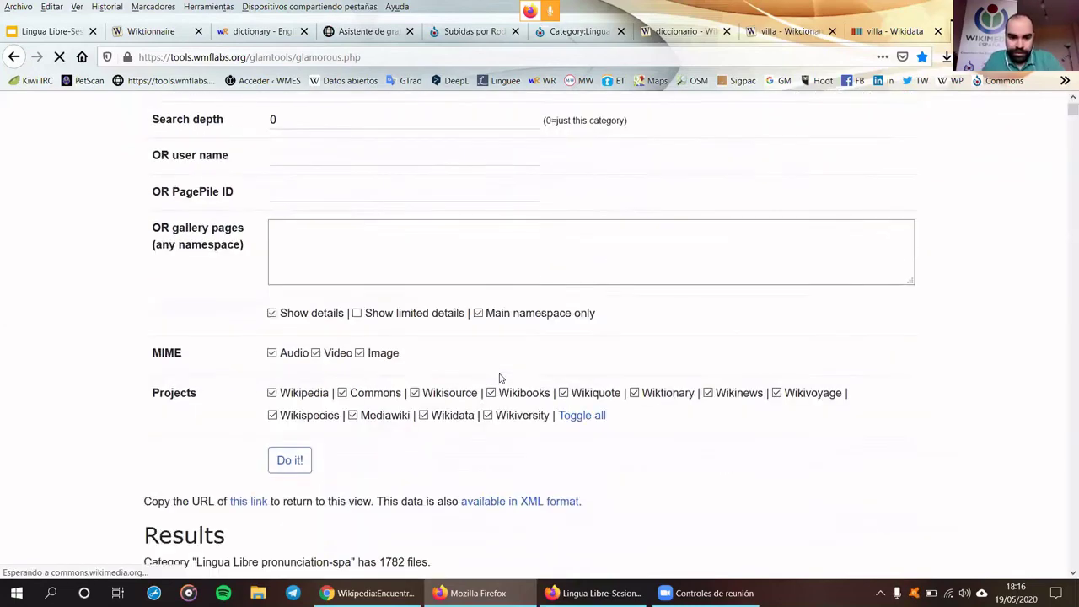
Review the GLAMorous results for the category and highlight the Total image usages figure
{"action": "scroll", "coordinate": [499, 378], "scroll_direction": "down", "scroll_amount": 3}
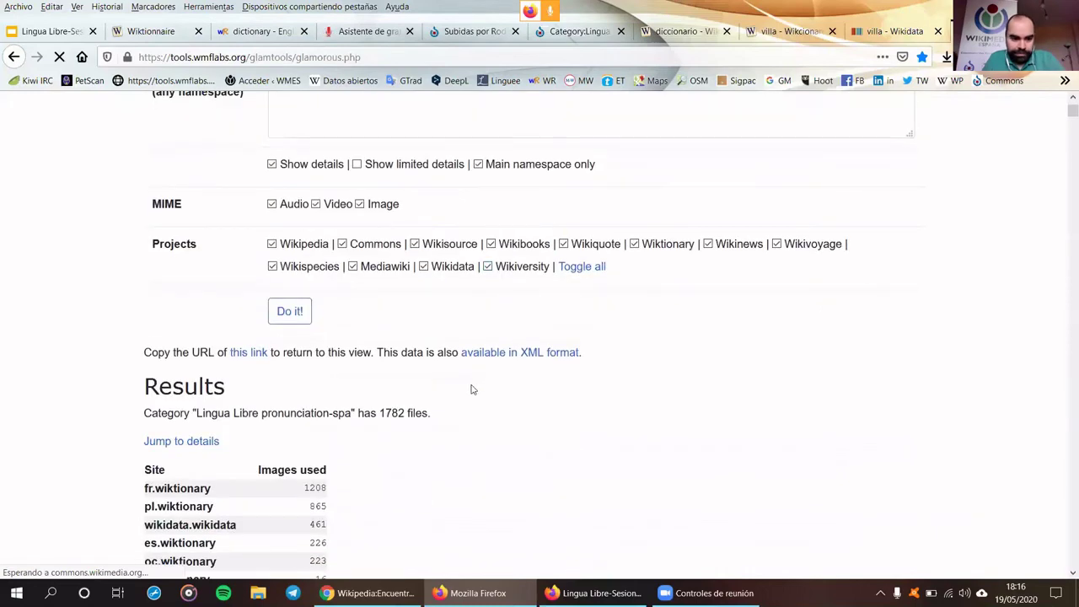
{"action": "scroll", "coordinate": [472, 389], "scroll_direction": "down", "scroll_amount": 10}
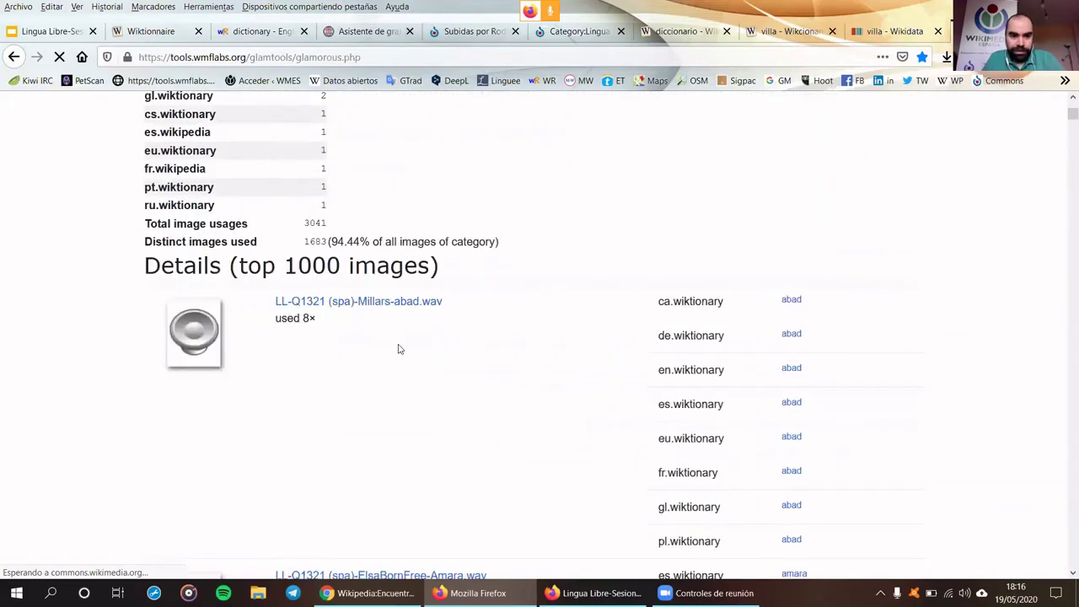
{"action": "scroll", "coordinate": [277, 409], "scroll_direction": "up", "scroll_amount": 3}
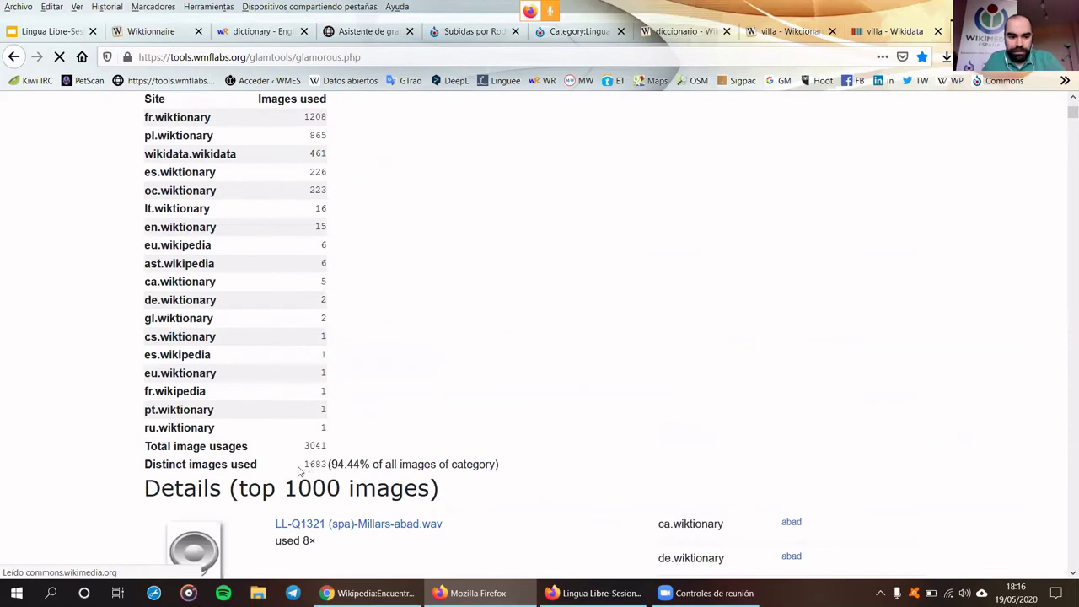
{"action": "scroll", "coordinate": [299, 470], "scroll_direction": "up", "scroll_amount": 4}
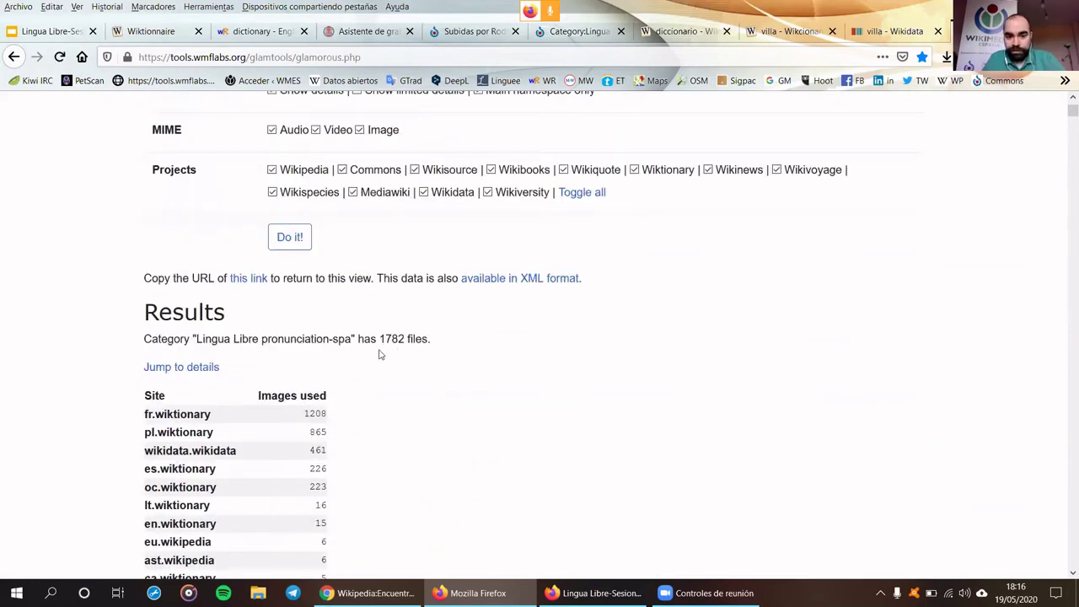
{"action": "scroll", "coordinate": [352, 484], "scroll_direction": "down", "scroll_amount": 1}
{"action": "scroll", "coordinate": [352, 485], "scroll_direction": "down", "scroll_amount": 4}
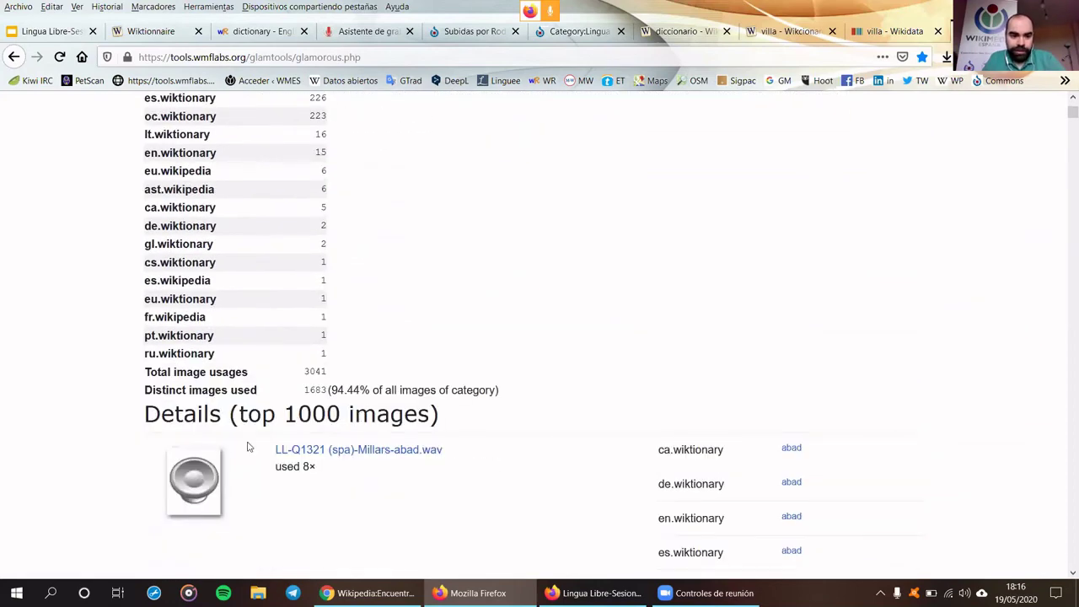
{"action": "double_click", "coordinate": [358, 389]}
{"action": "left_click_drag", "start_coordinate": [350, 379], "coordinate": [305, 371]}
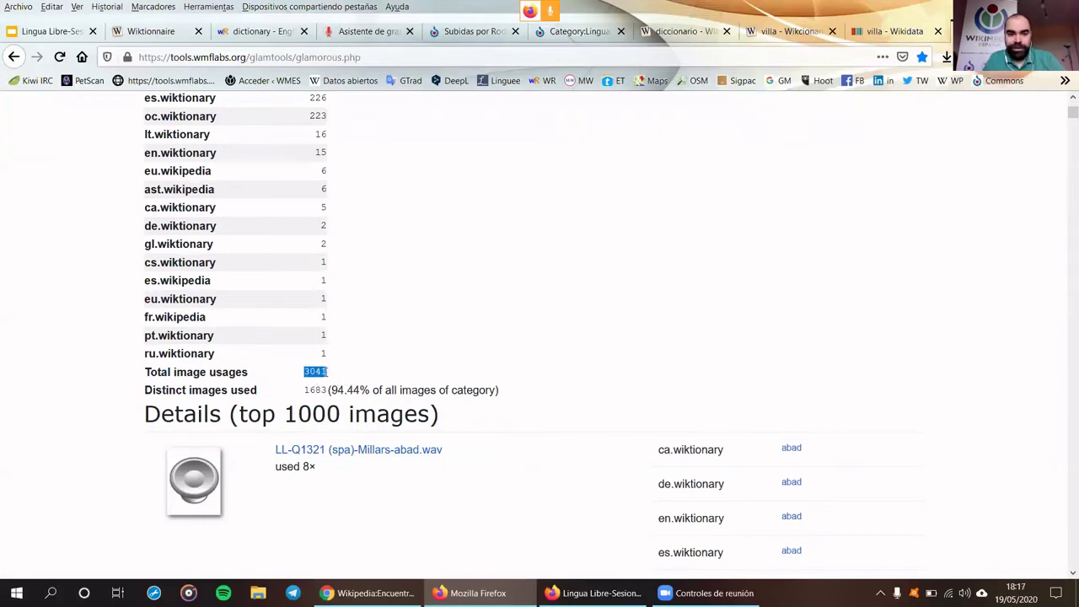
Compare usage by site in the results table, highlighting the fr.wiktionary and es.wiktionary figures
{"action": "scroll", "coordinate": [337, 379], "scroll_direction": "up", "scroll_amount": 3}
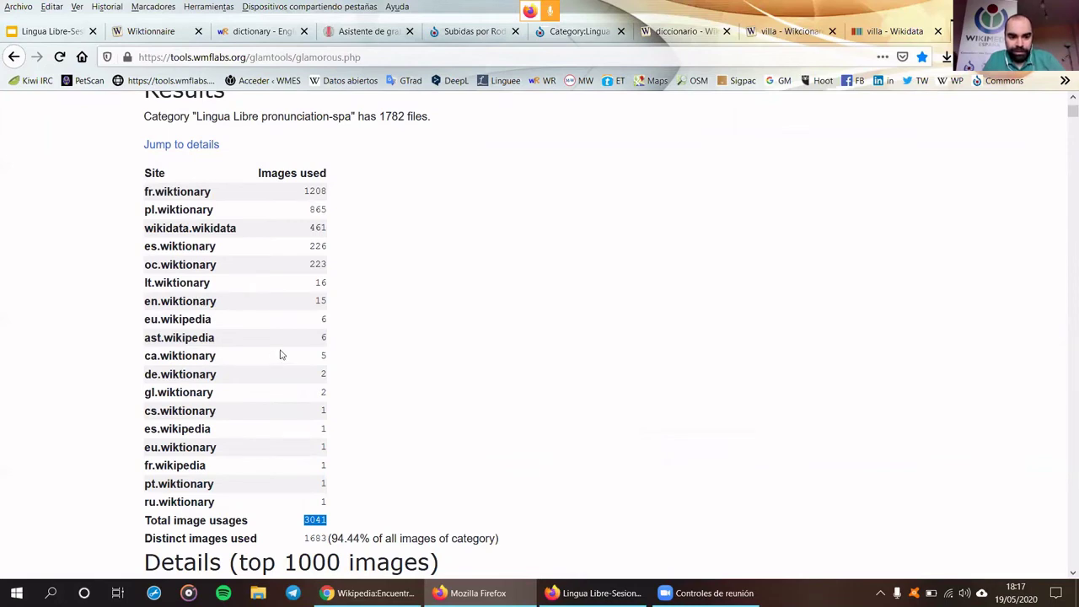
{"action": "scroll", "coordinate": [281, 346], "scroll_direction": "down", "scroll_amount": 2}
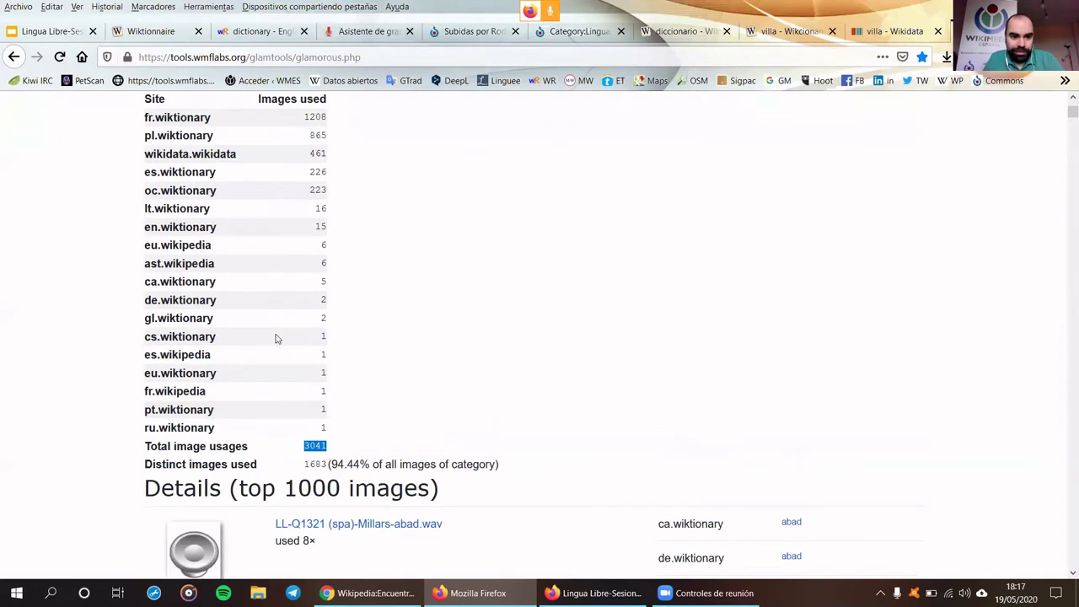
{"action": "scroll", "coordinate": [277, 331], "scroll_direction": "up", "scroll_amount": 2}
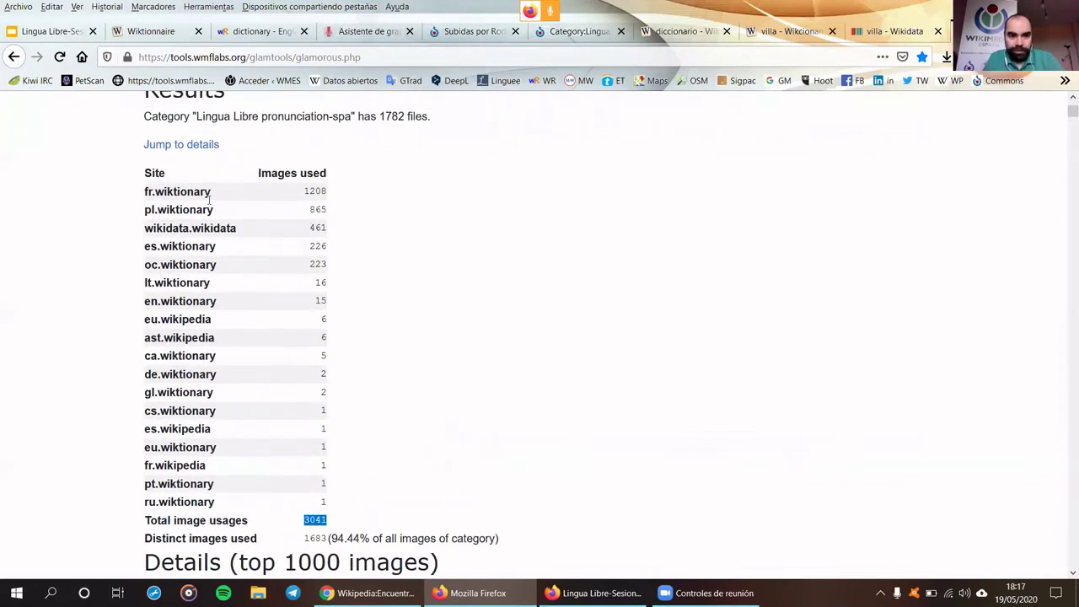
{"action": "double_click", "coordinate": [295, 193]}
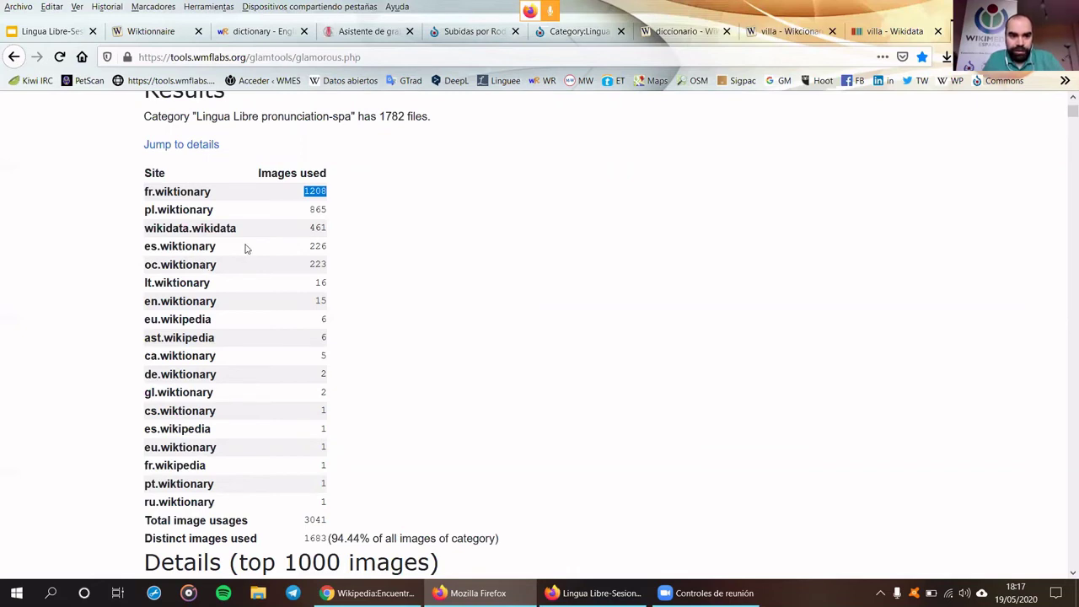
{"action": "double_click", "coordinate": [318, 246]}
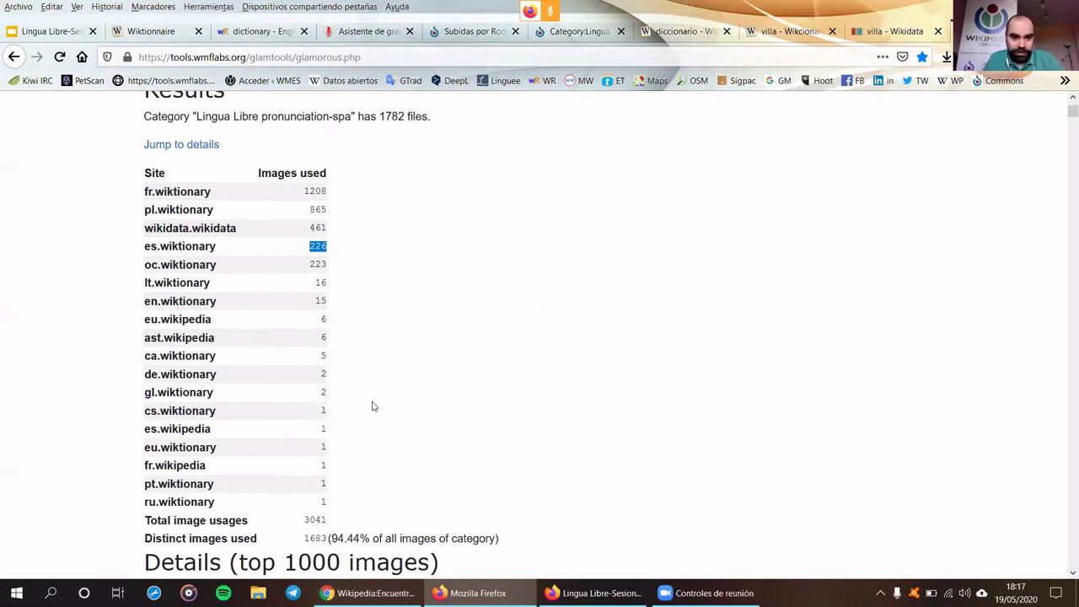
Highlight the es.wikipedia and ast.wikipedia entries in the site table, and return to the fr.wiktionary figure
{"action": "scroll", "coordinate": [376, 405], "scroll_direction": "up", "scroll_amount": 2}
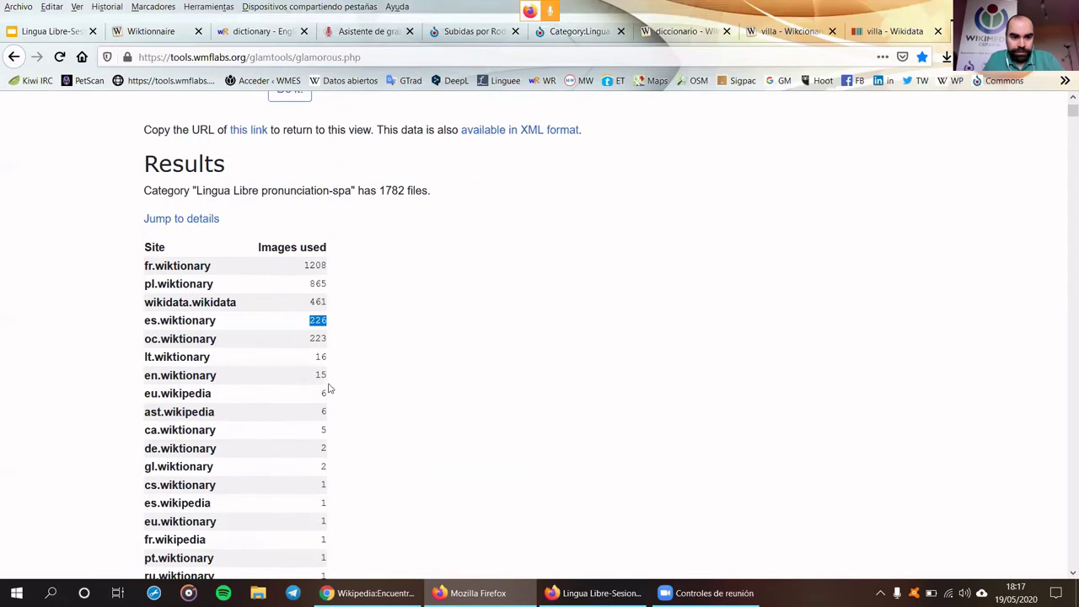
{"action": "scroll", "coordinate": [328, 386], "scroll_direction": "down", "scroll_amount": 4}
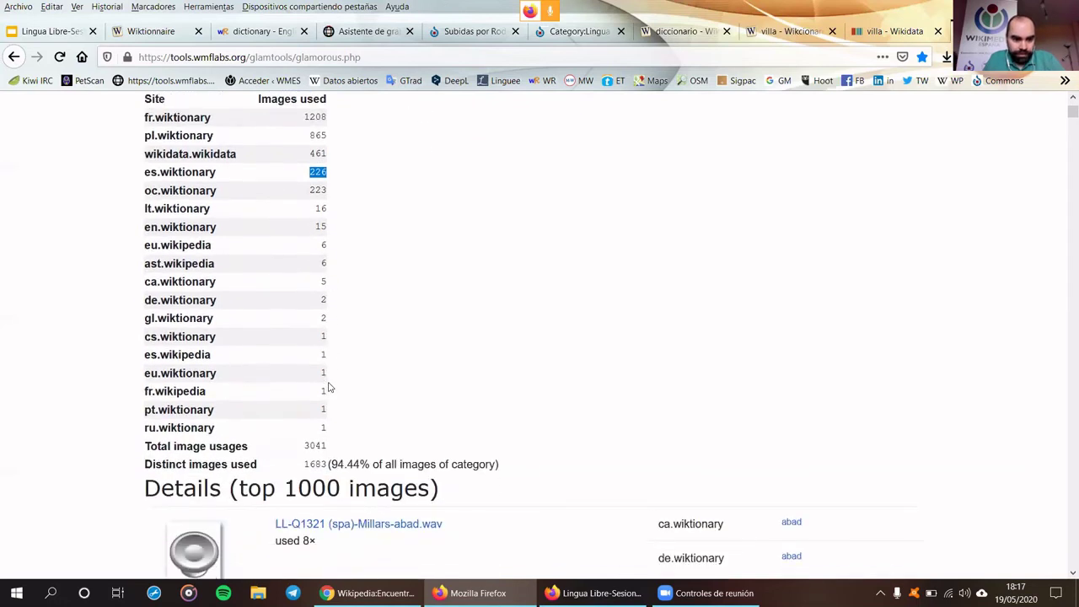
{"action": "left_click", "coordinate": [148, 354]}
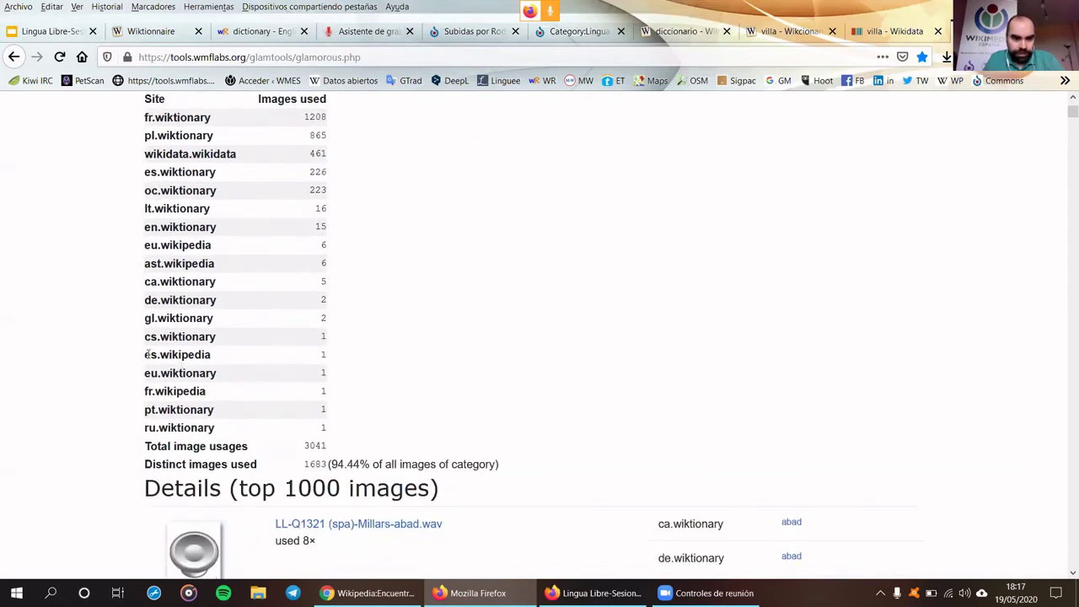
{"action": "triple_click", "coordinate": [177, 355]}
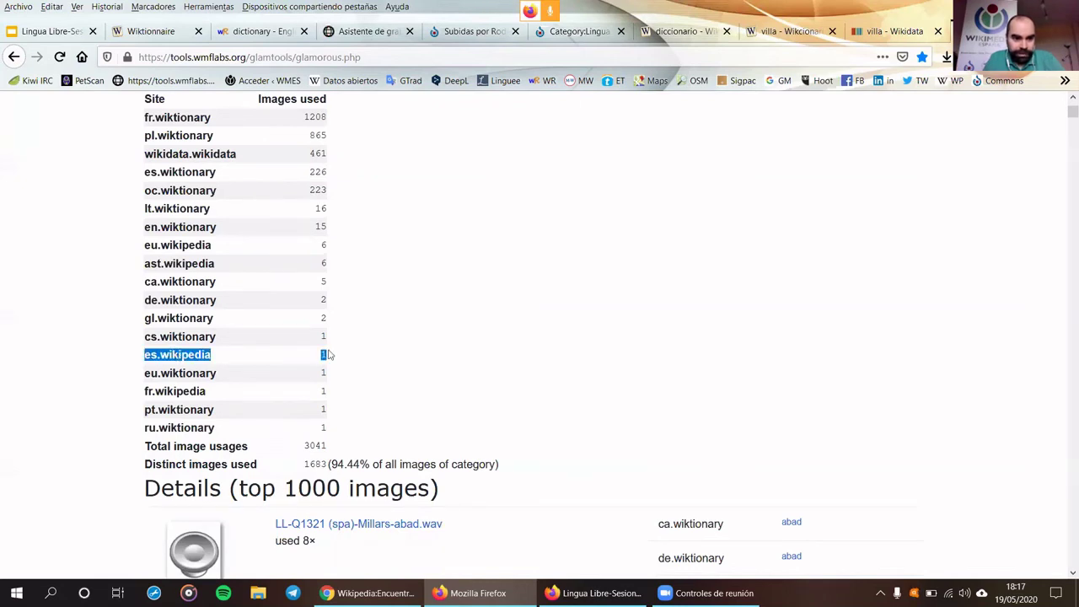
{"action": "triple_click", "coordinate": [231, 267]}
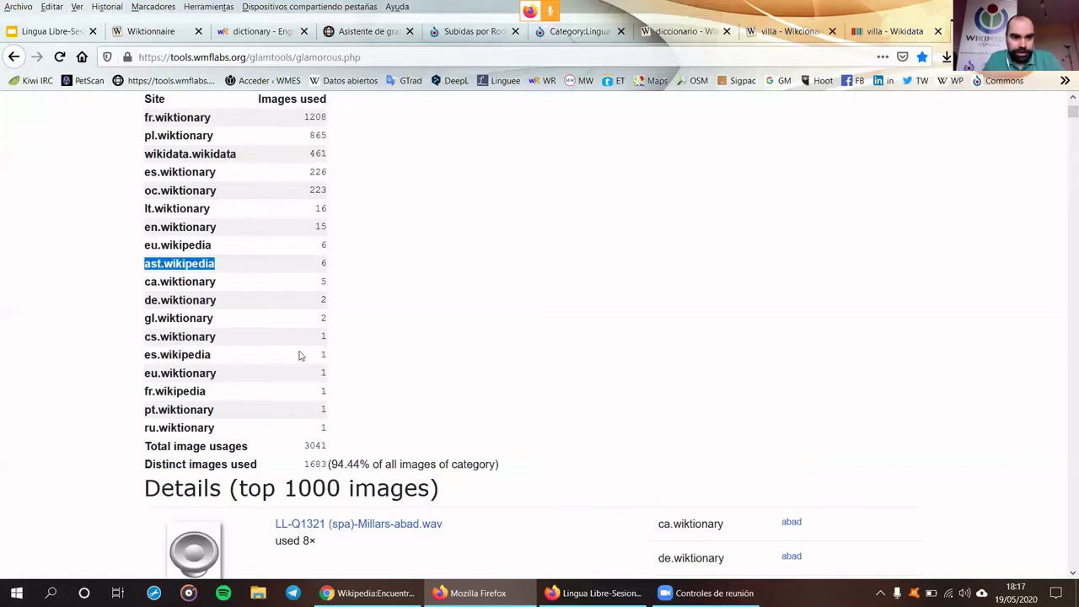
{"action": "scroll", "coordinate": [301, 355], "scroll_direction": "up", "scroll_amount": 2}
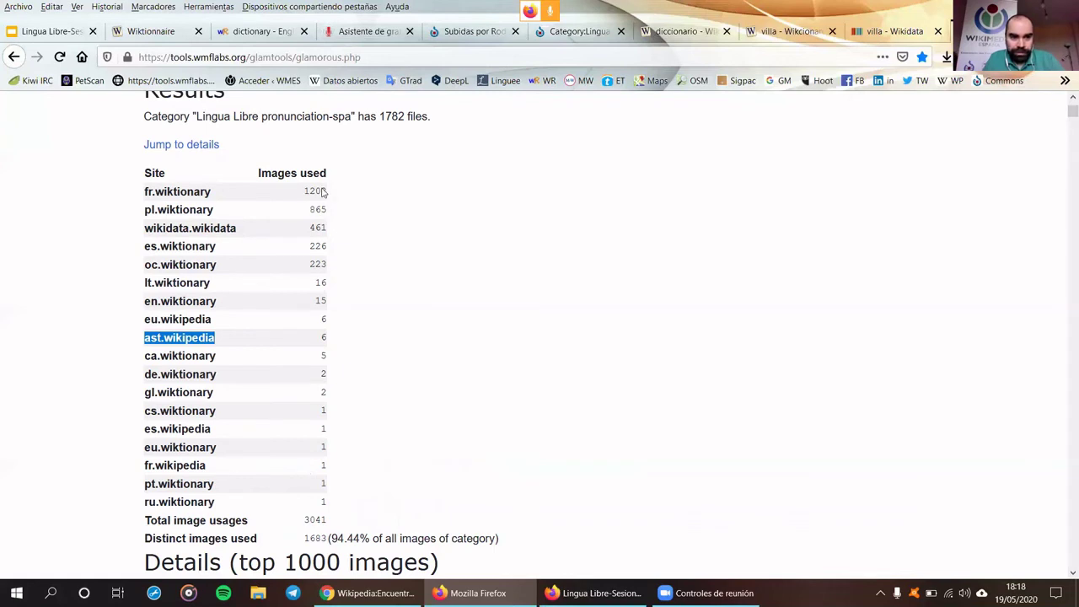
{"action": "left_click_drag", "start_coordinate": [323, 192], "coordinate": [301, 192]}
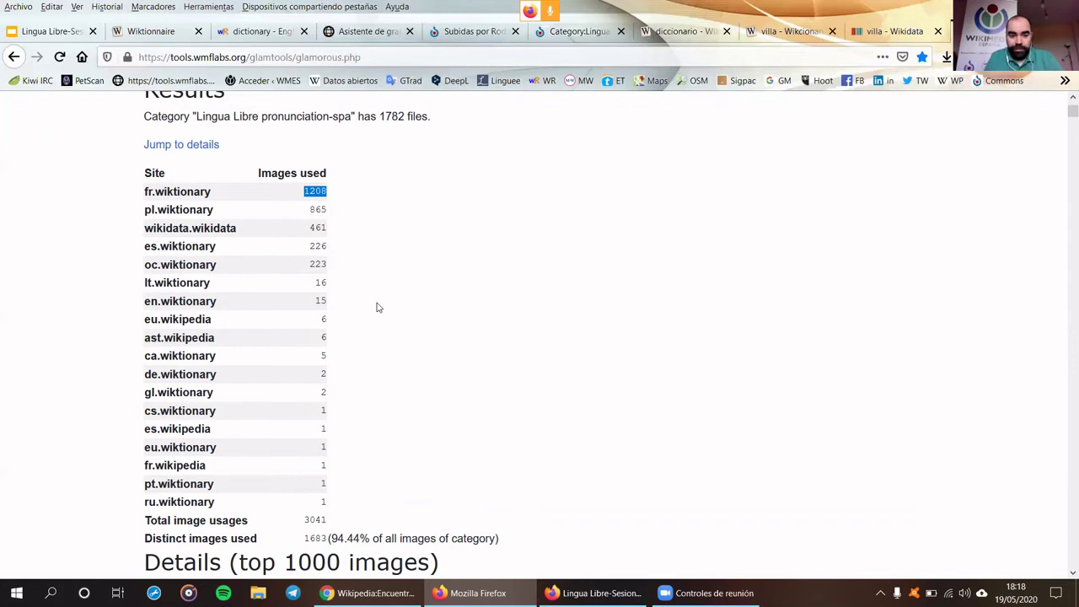
Highlight the Distinct images used figure and its percentage of the category in the report summary
{"action": "scroll", "coordinate": [393, 316], "scroll_direction": "down", "scroll_amount": 2}
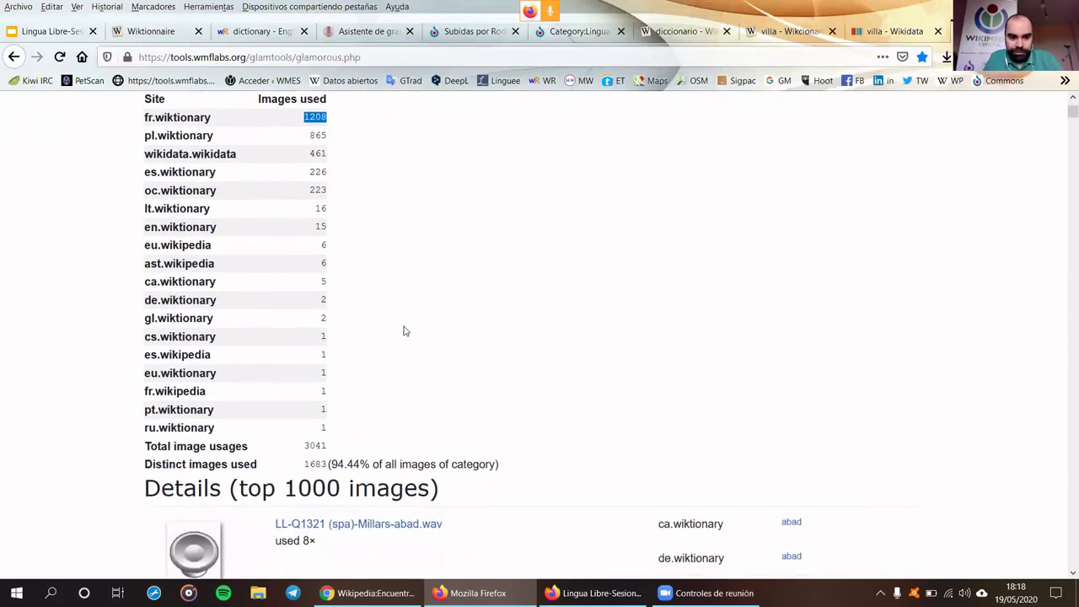
{"action": "scroll", "coordinate": [404, 329], "scroll_direction": "down", "scroll_amount": 4}
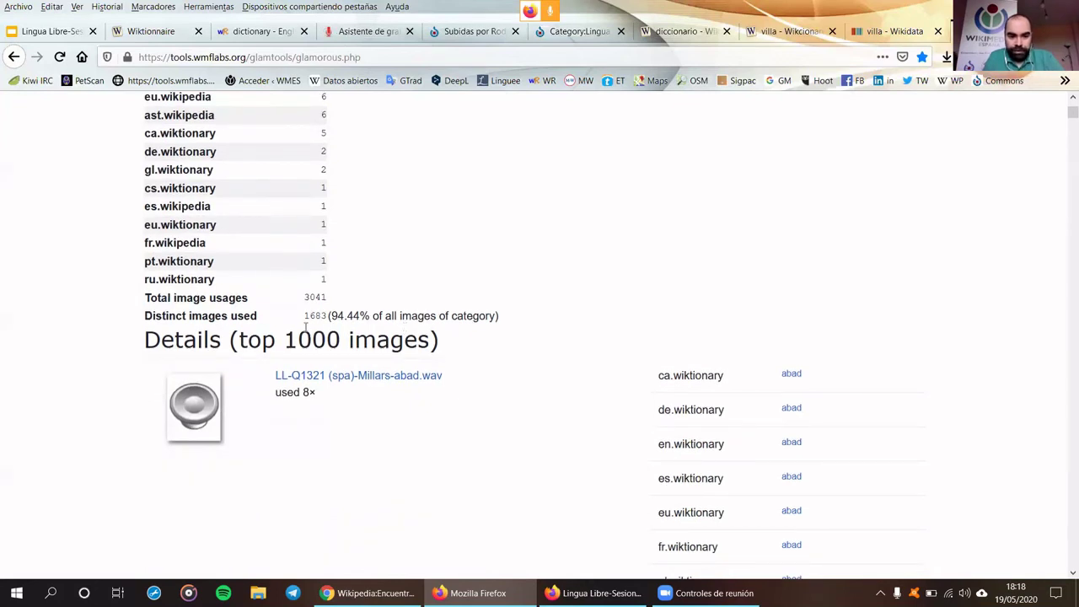
{"action": "left_click_drag", "start_coordinate": [304, 318], "coordinate": [371, 317]}
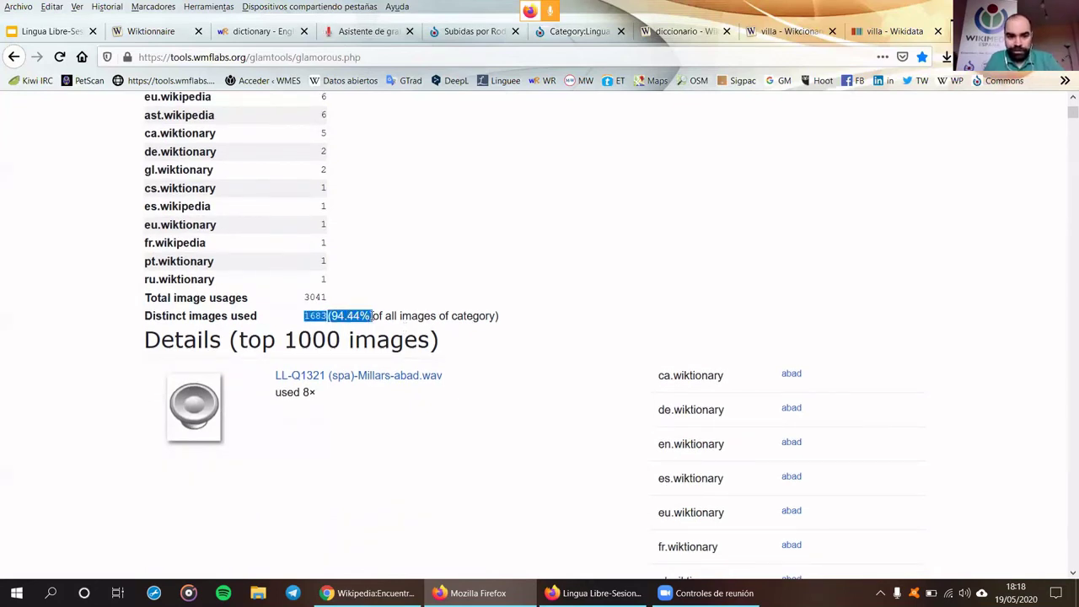
{"action": "left_click", "coordinate": [371, 315]}
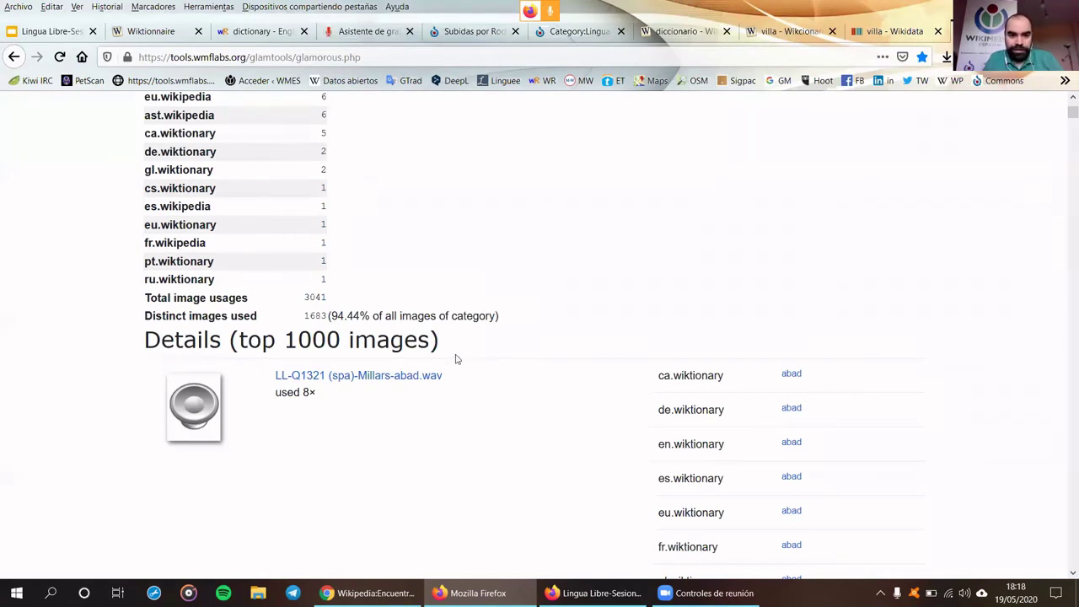
{"action": "scroll", "coordinate": [455, 359], "scroll_direction": "up", "scroll_amount": 2}
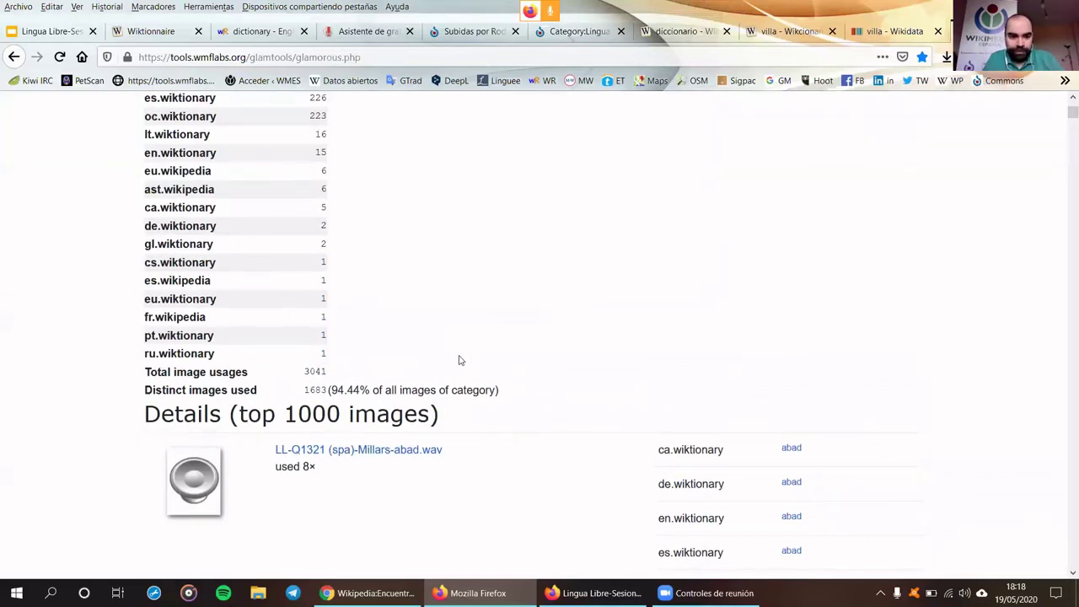
{"action": "scroll", "coordinate": [459, 360], "scroll_direction": "down", "scroll_amount": 2}
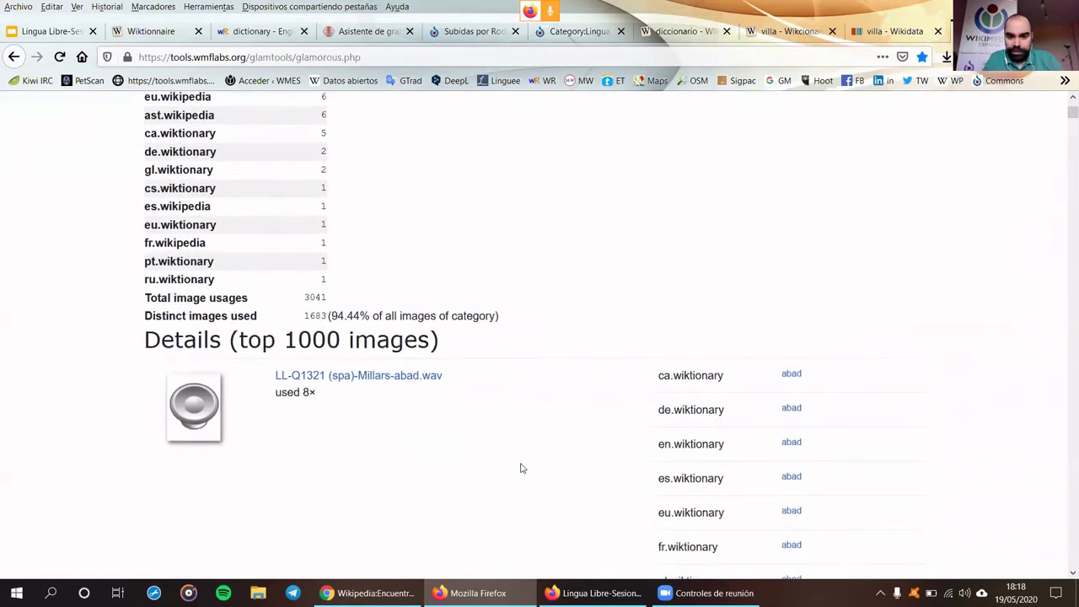
Inspect the per-file usage details and open the Amara recording's Wikidata items Q366010 and Q1653706 in new tabs
{"action": "scroll", "coordinate": [520, 467], "scroll_direction": "down", "scroll_amount": 4}
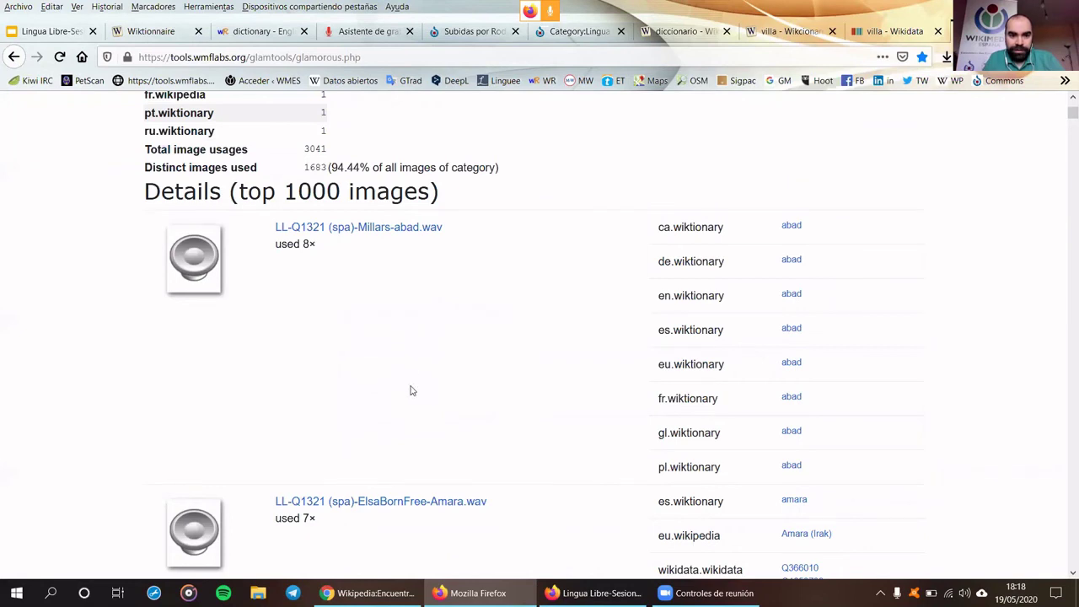
{"action": "scroll", "coordinate": [438, 249], "scroll_direction": "down", "scroll_amount": 2}
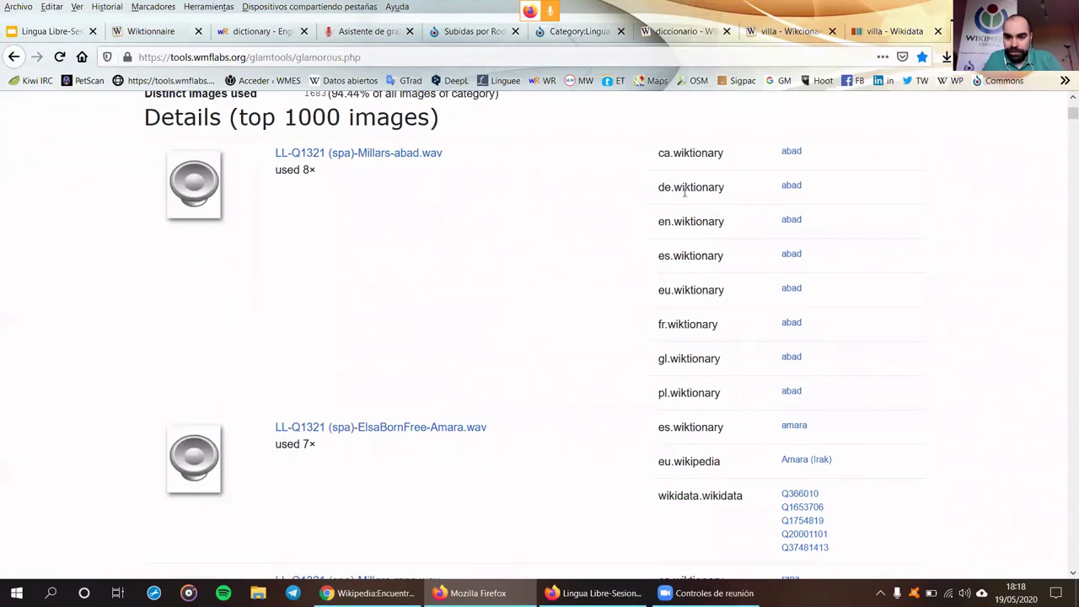
{"action": "scroll", "coordinate": [573, 309], "scroll_direction": "down", "scroll_amount": 4}
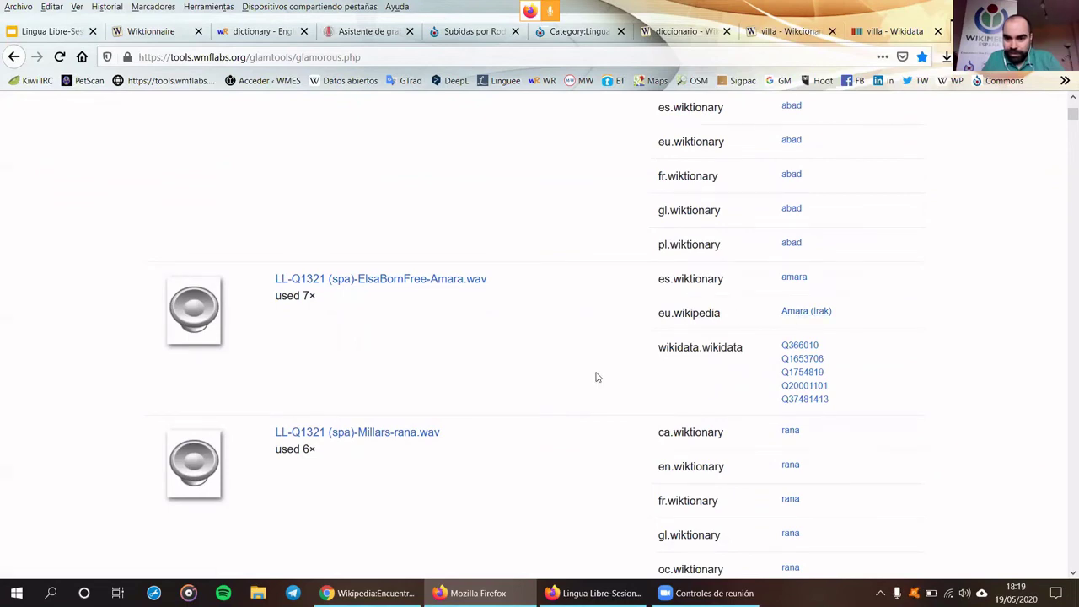
{"action": "scroll", "coordinate": [733, 289], "scroll_direction": "down", "scroll_amount": 2}
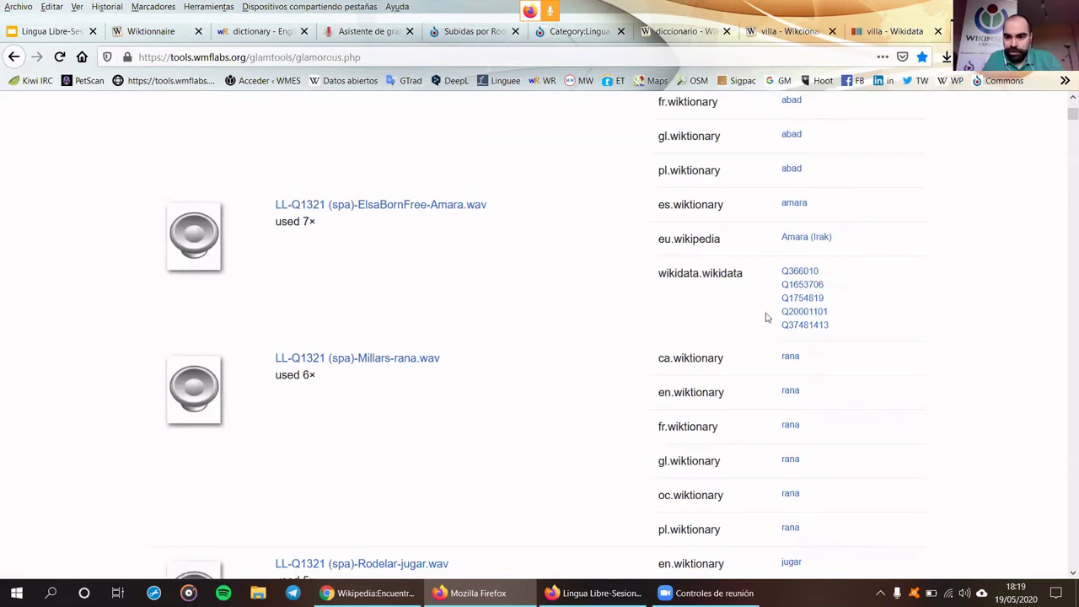
{"action": "right_click", "coordinate": [810, 274]}
{"action": "left_click", "coordinate": [843, 280]}
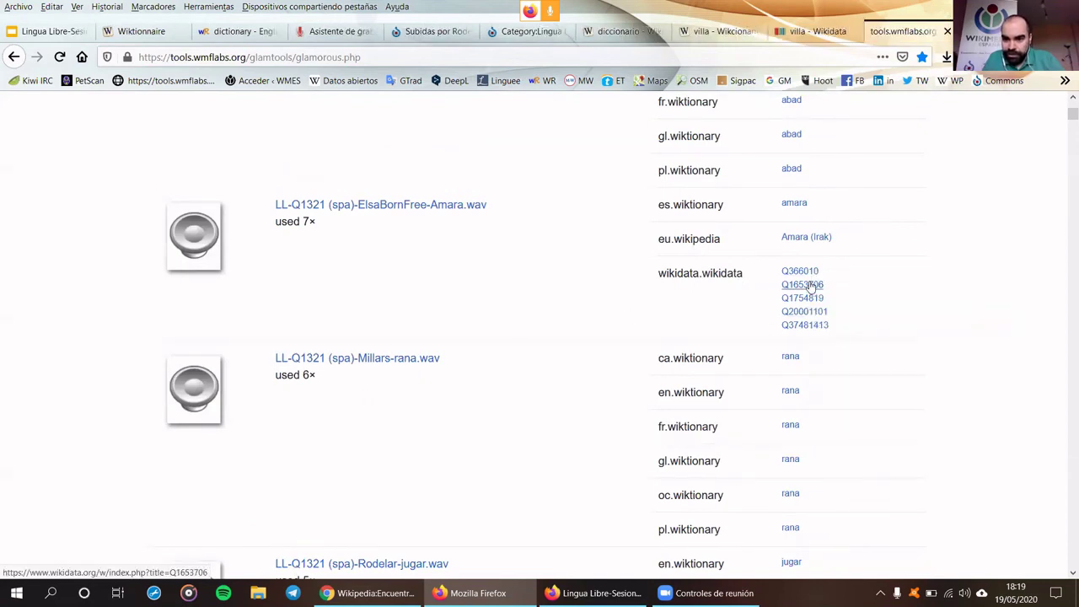
{"action": "right_click", "coordinate": [824, 288]}
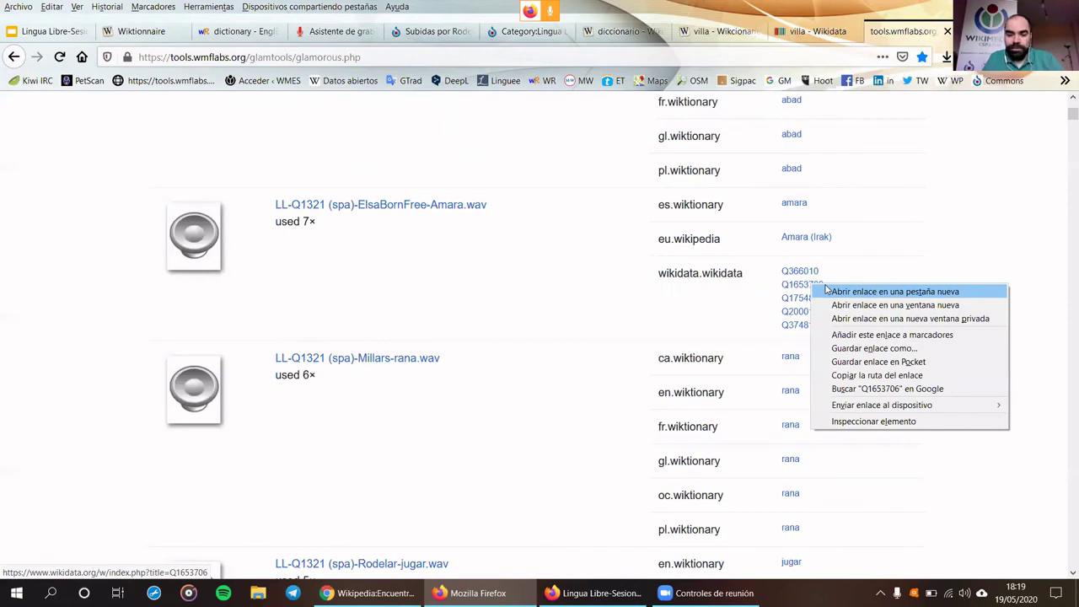
{"action": "left_click", "coordinate": [826, 291]}
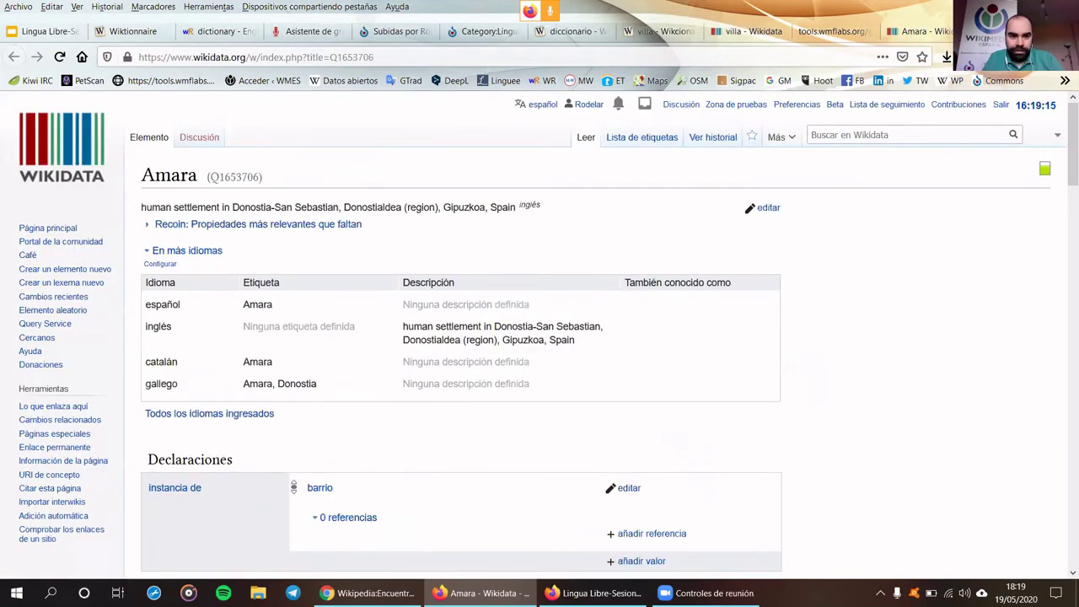
Look at both Amara items on Wikidata and close their tabs to return to the usage report
{"action": "left_click", "coordinate": [944, 33]}
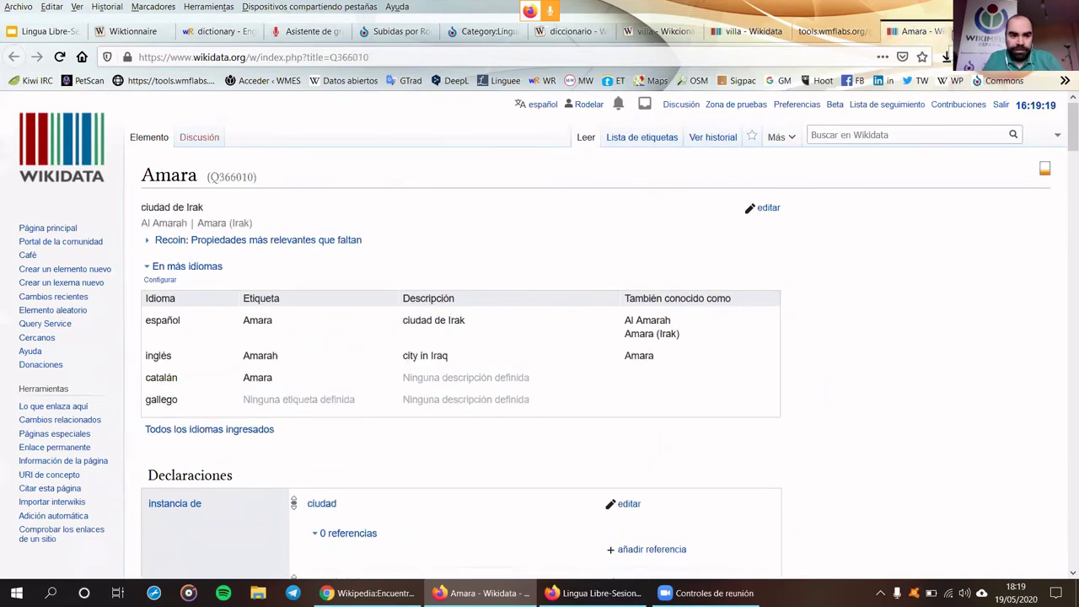
{"action": "left_click", "coordinate": [949, 32]}
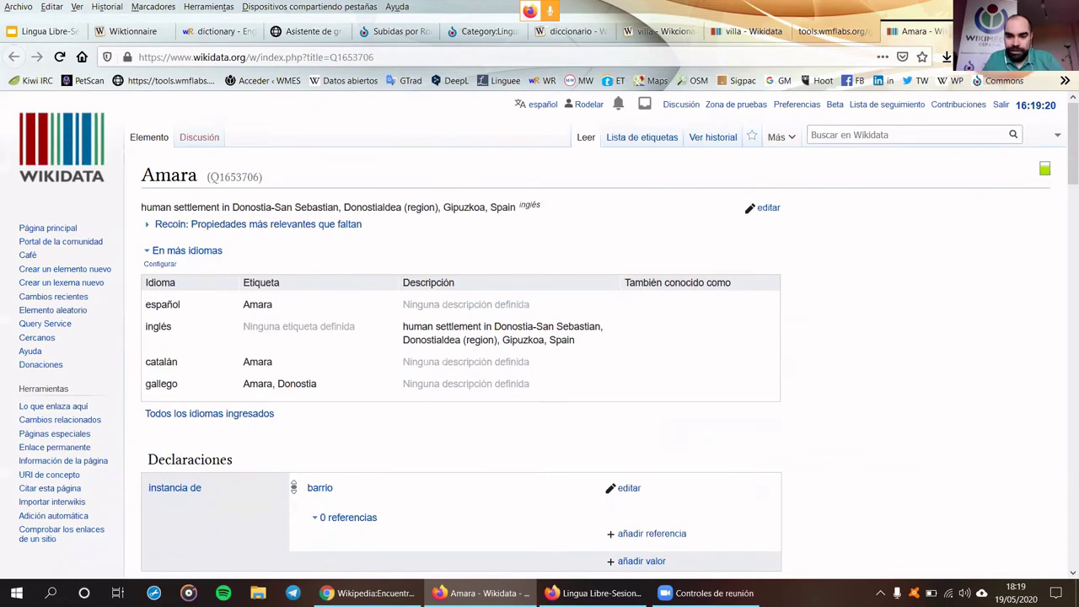
{"action": "key", "text": "ctrl+w"}
Look over further recordings in the file details and the site table, and return to the GLAMorous search form
{"action": "scroll", "coordinate": [854, 339], "scroll_direction": "down", "scroll_amount": 5}
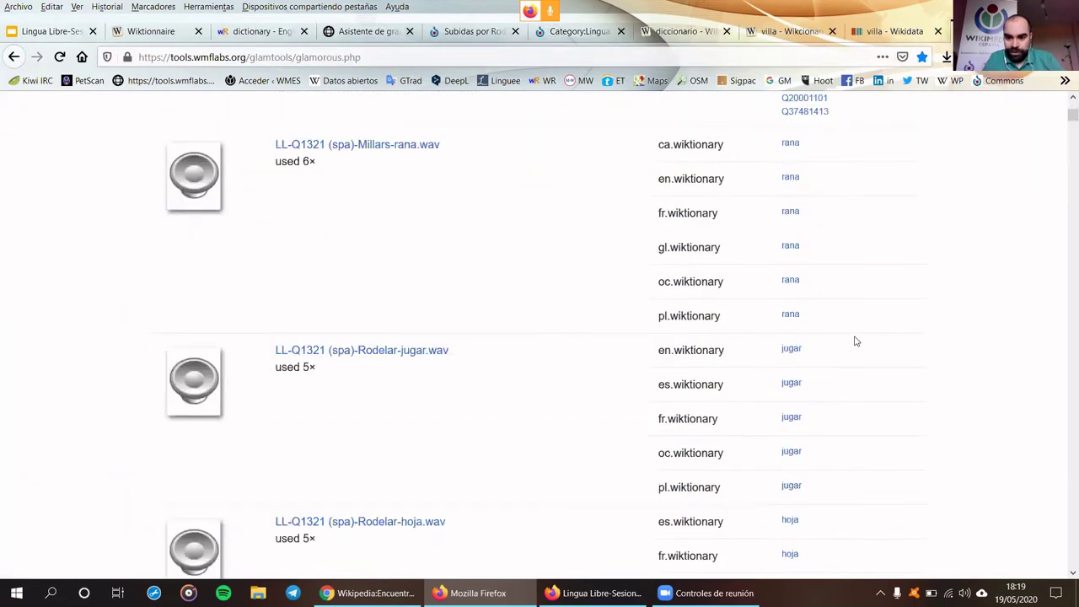
{"action": "scroll", "coordinate": [854, 341], "scroll_direction": "up", "scroll_amount": 10}
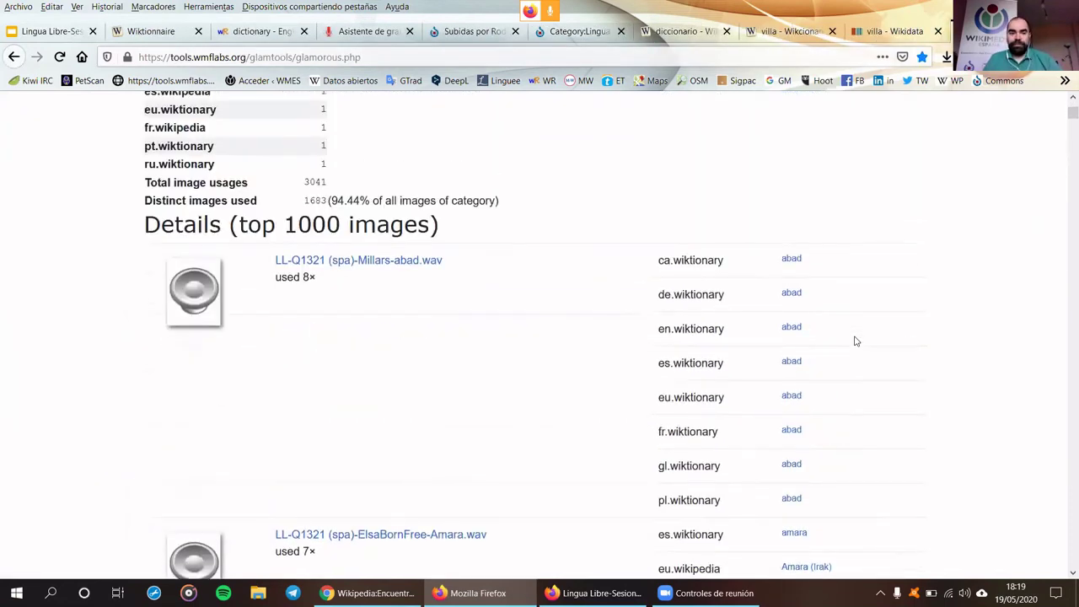
{"action": "scroll", "coordinate": [797, 352], "scroll_direction": "up", "scroll_amount": 5}
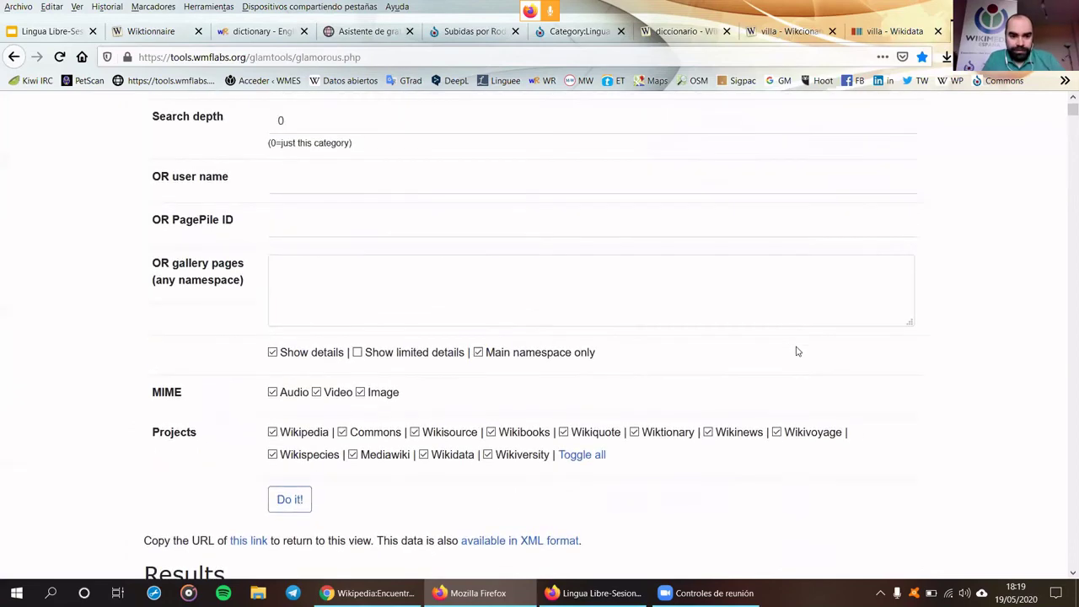
{"action": "scroll", "coordinate": [797, 351], "scroll_direction": "down", "scroll_amount": 6}
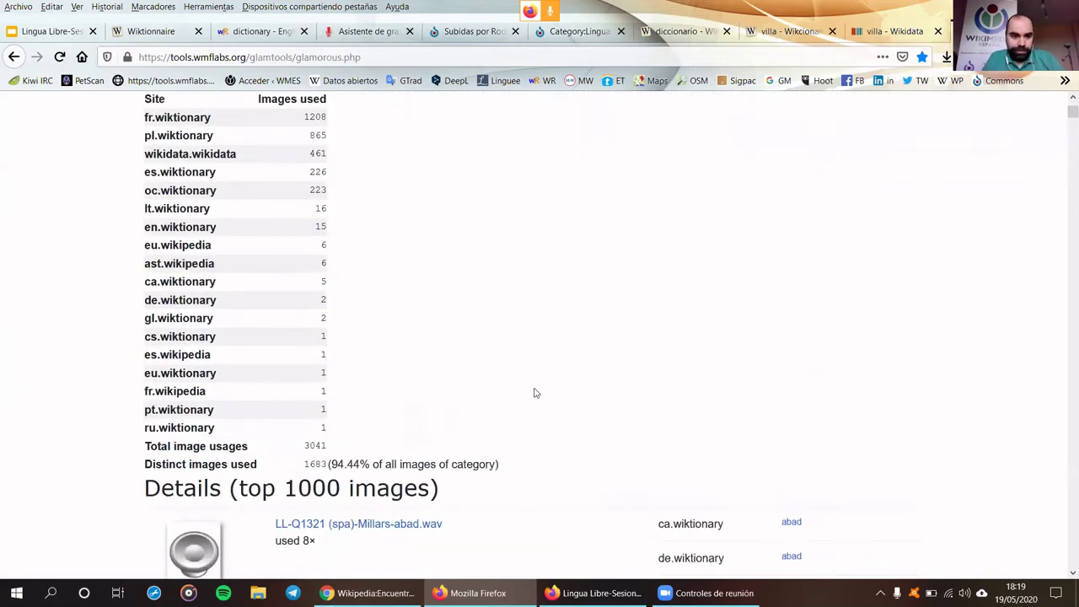
{"action": "scroll", "coordinate": [545, 388], "scroll_direction": "up", "scroll_amount": 10}
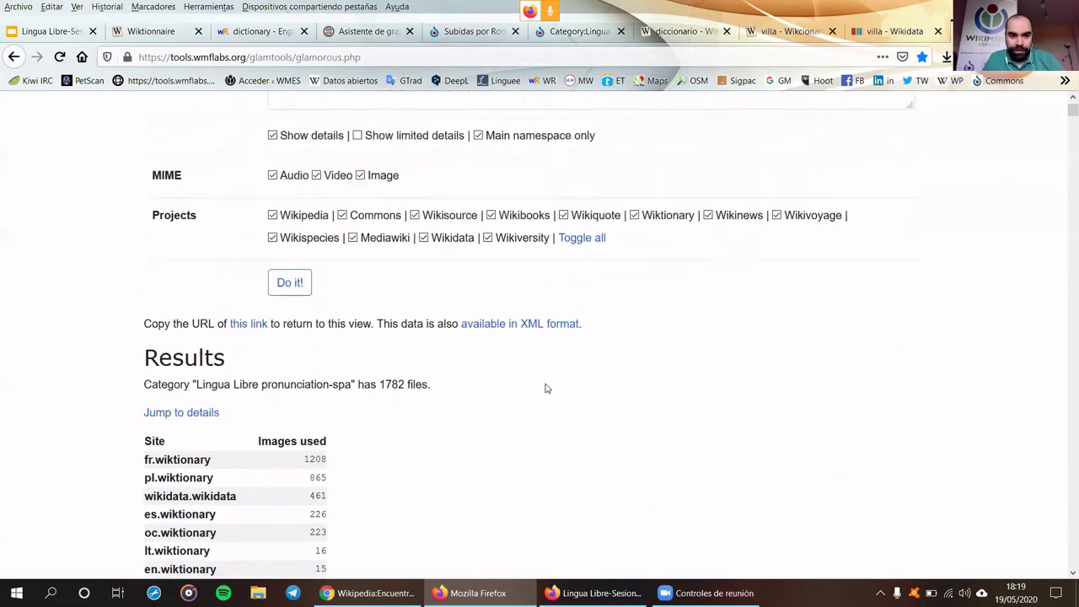
{"action": "scroll", "coordinate": [546, 388], "scroll_direction": "up", "scroll_amount": 3}
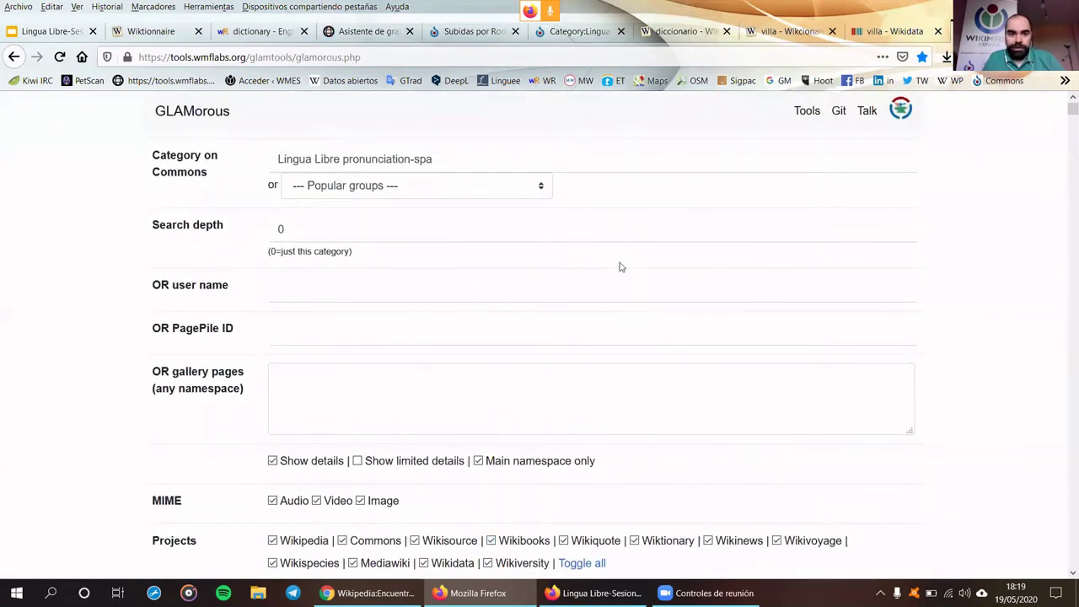